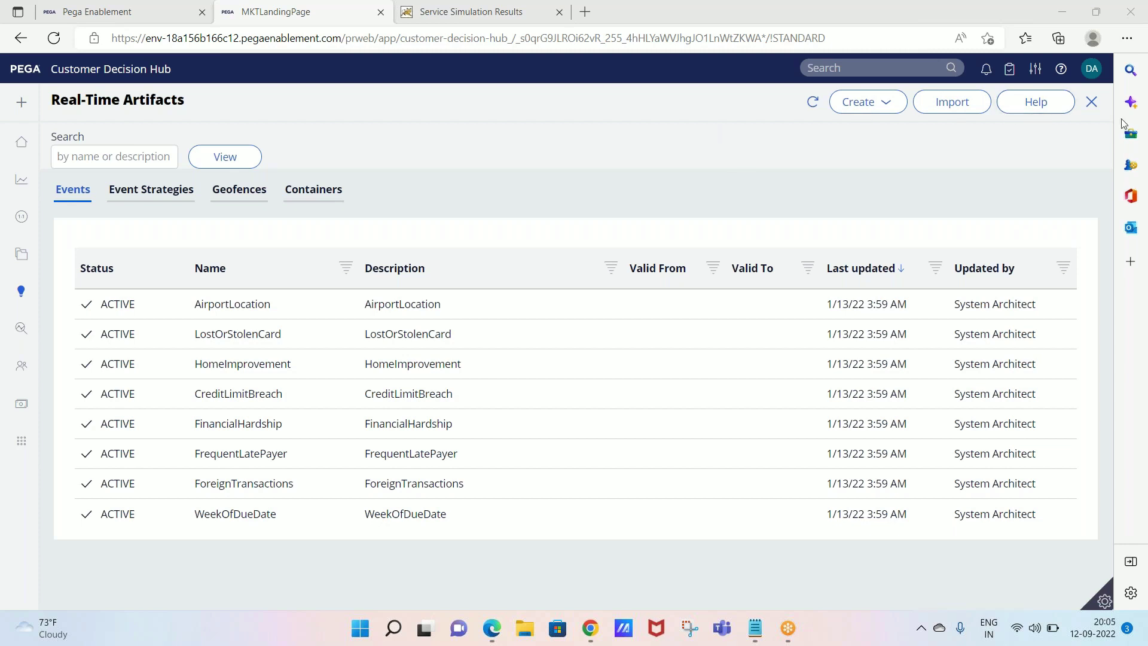
Leave Real-Time Artifacts for Dev Studio by way of Prediction Studio and close all open record tabs.
{"action": "left_click", "coordinate": [1085, 109]}
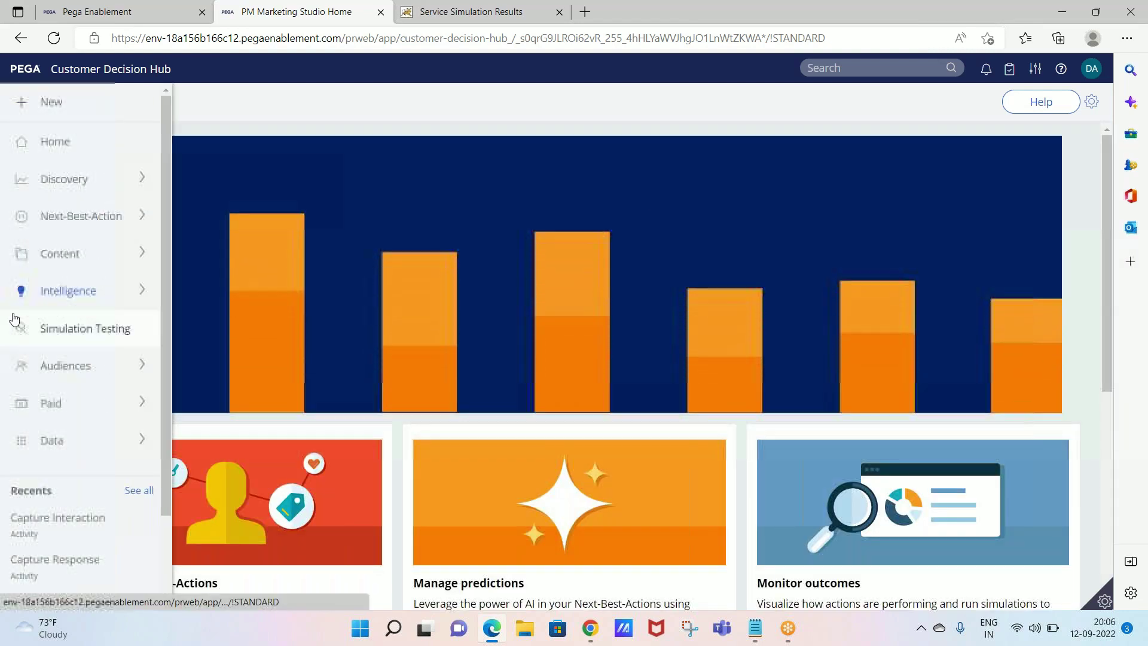
{"action": "left_click", "coordinate": [24, 293]}
{"action": "left_click", "coordinate": [73, 337]}
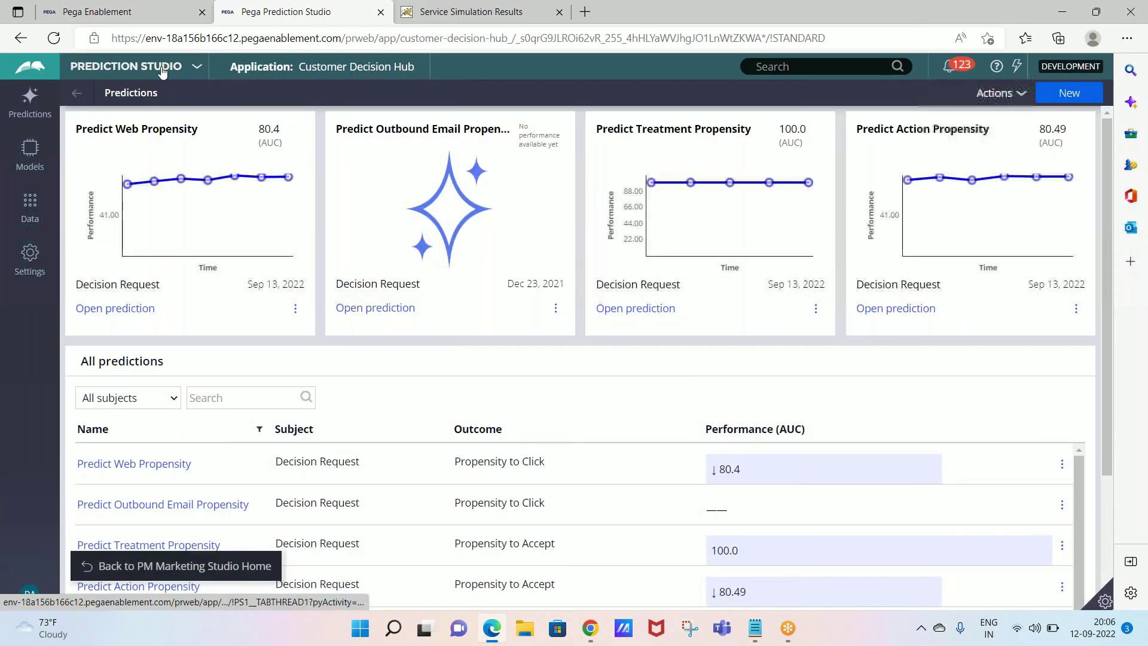
{"action": "left_click", "coordinate": [161, 70]}
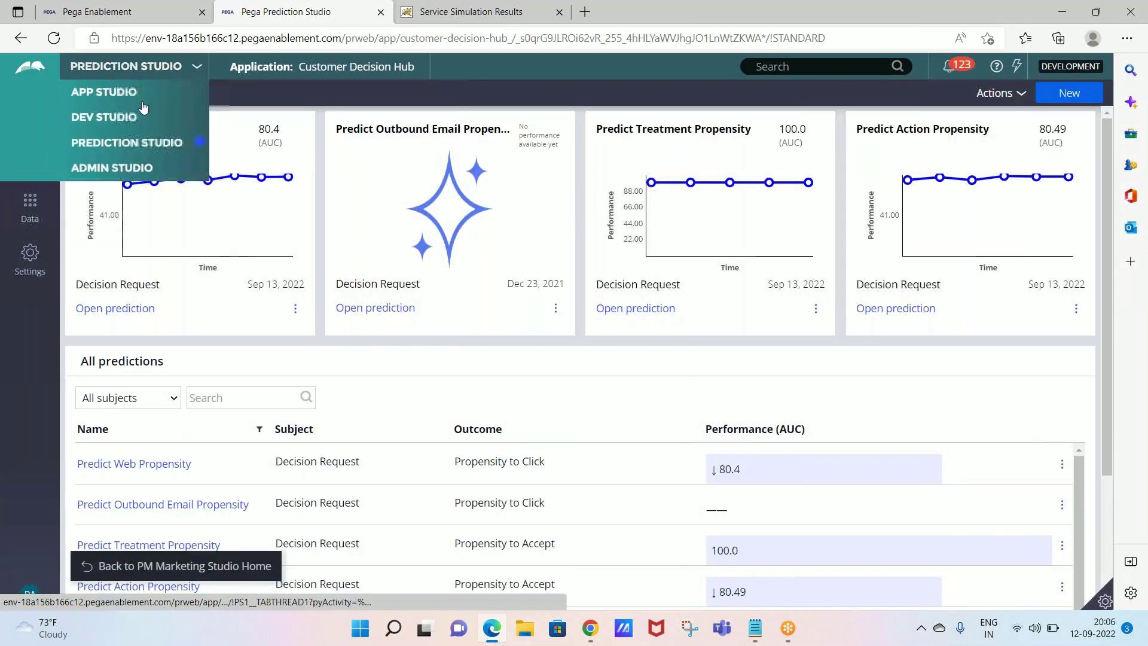
{"action": "left_click", "coordinate": [132, 118]}
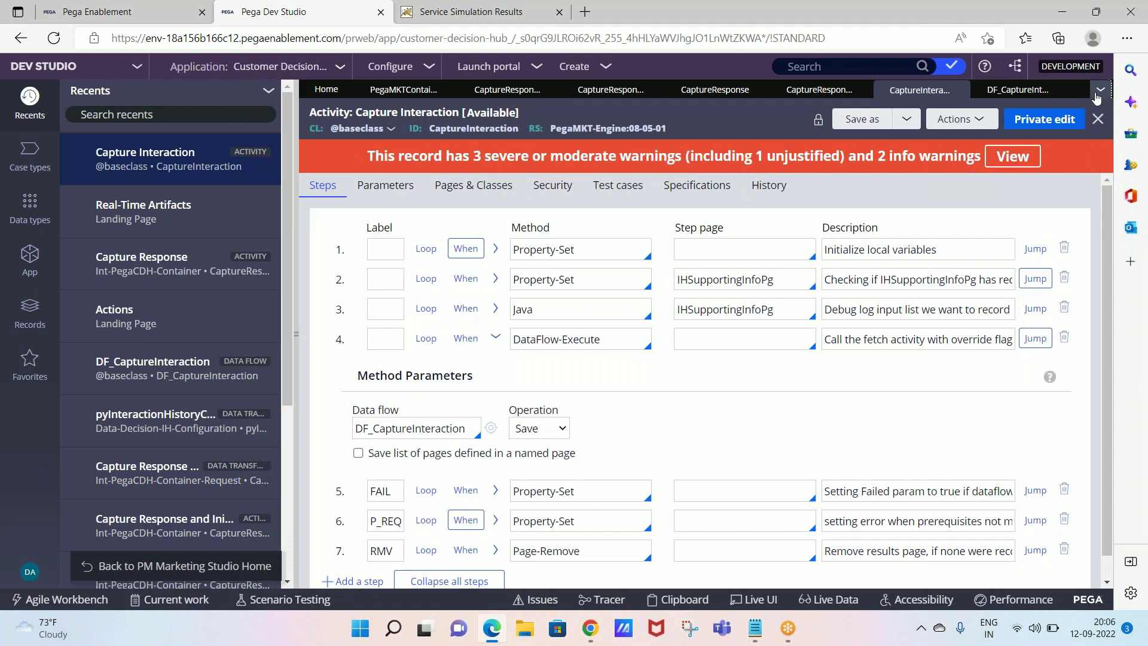
{"action": "left_click", "coordinate": [1100, 90]}
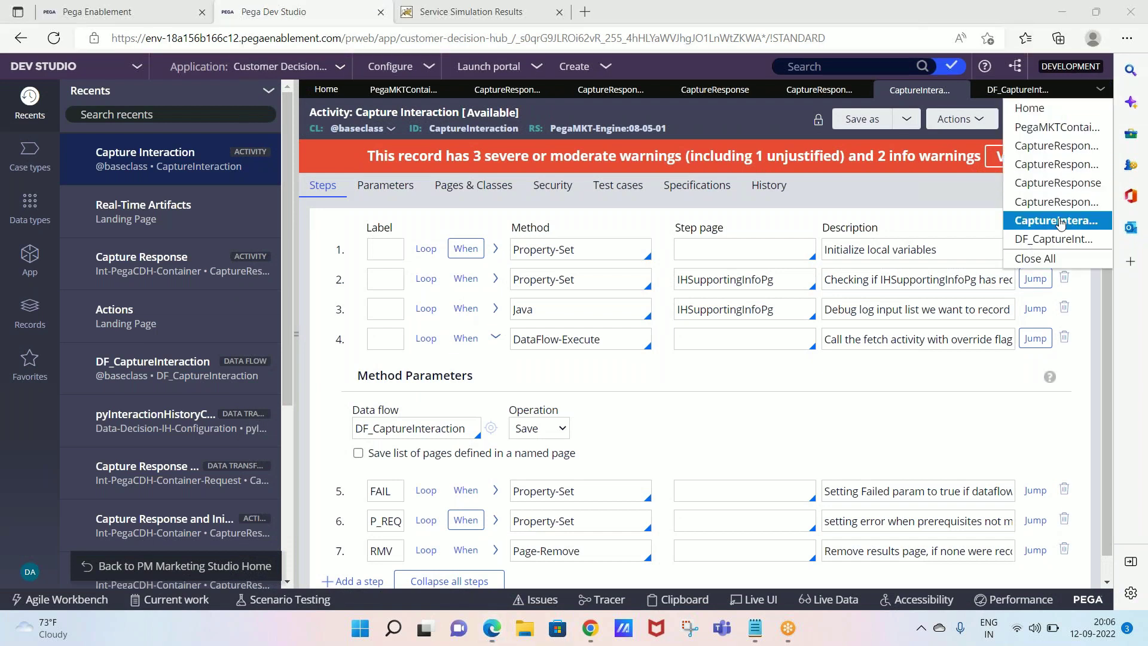
{"action": "left_click", "coordinate": [1040, 258]}
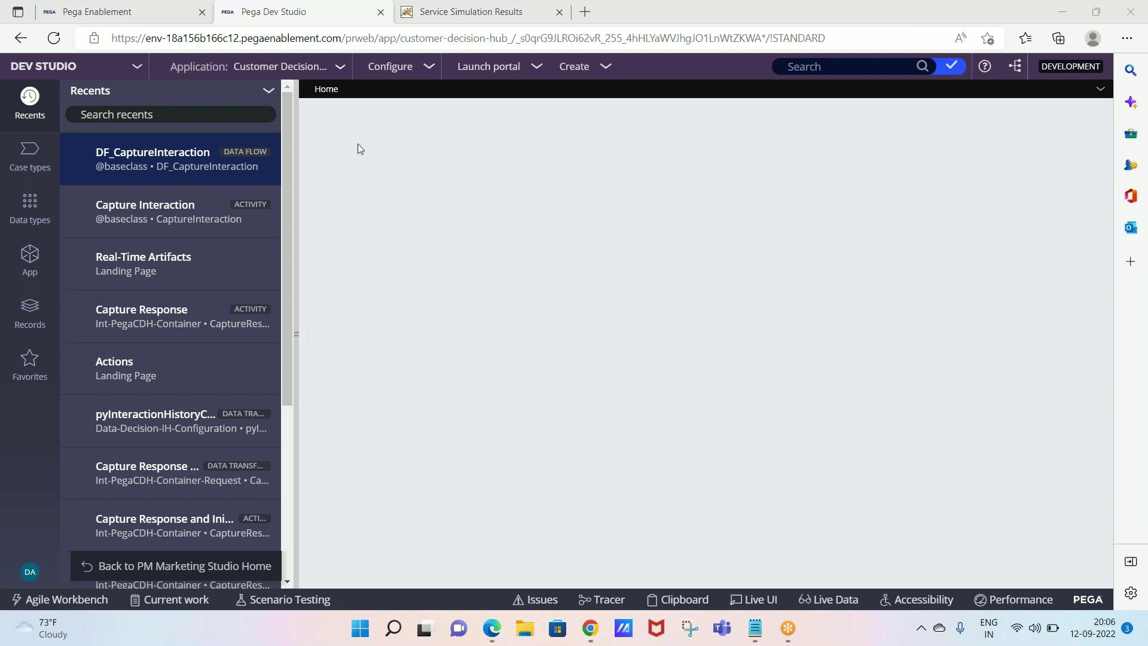
Open the Decisioning Proposition Management landing page and collapse the recents pane to widen the work area.
{"action": "left_click", "coordinate": [398, 72]}
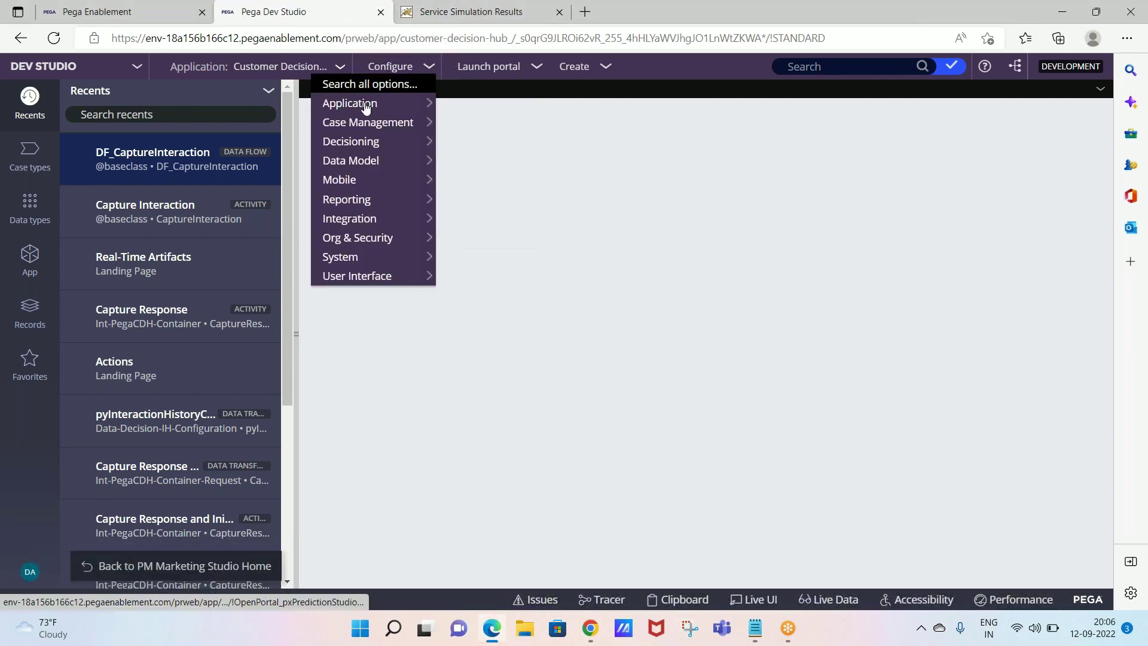
{"action": "mouse_move", "coordinate": [358, 144]}
{"action": "mouse_move", "coordinate": [470, 149]}
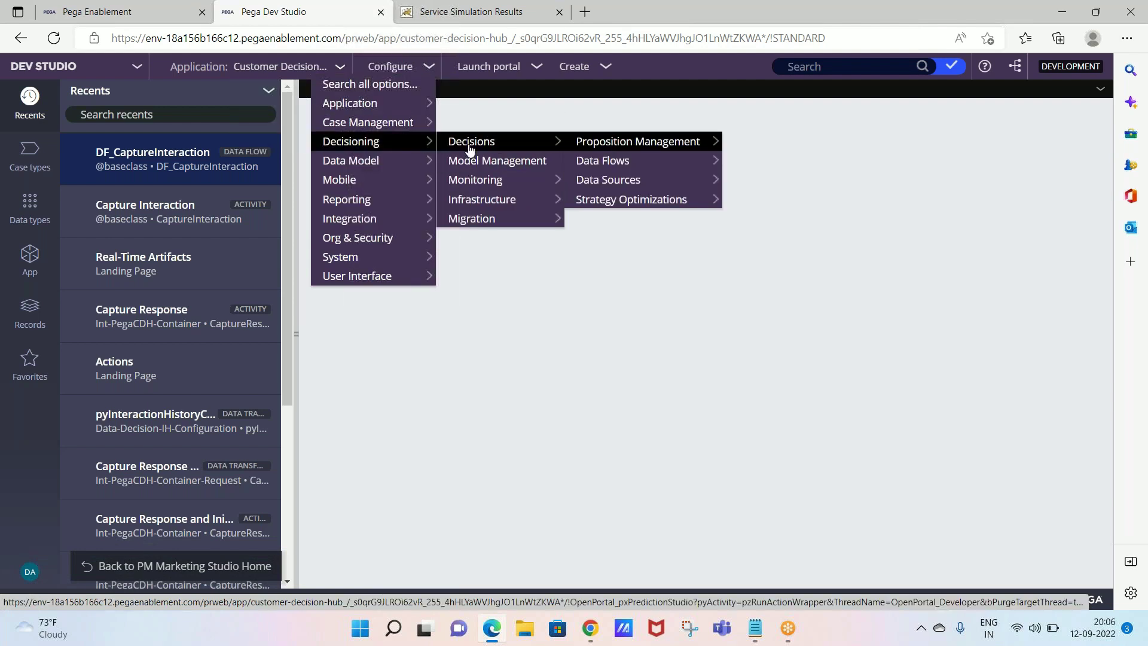
{"action": "left_click", "coordinate": [599, 144]}
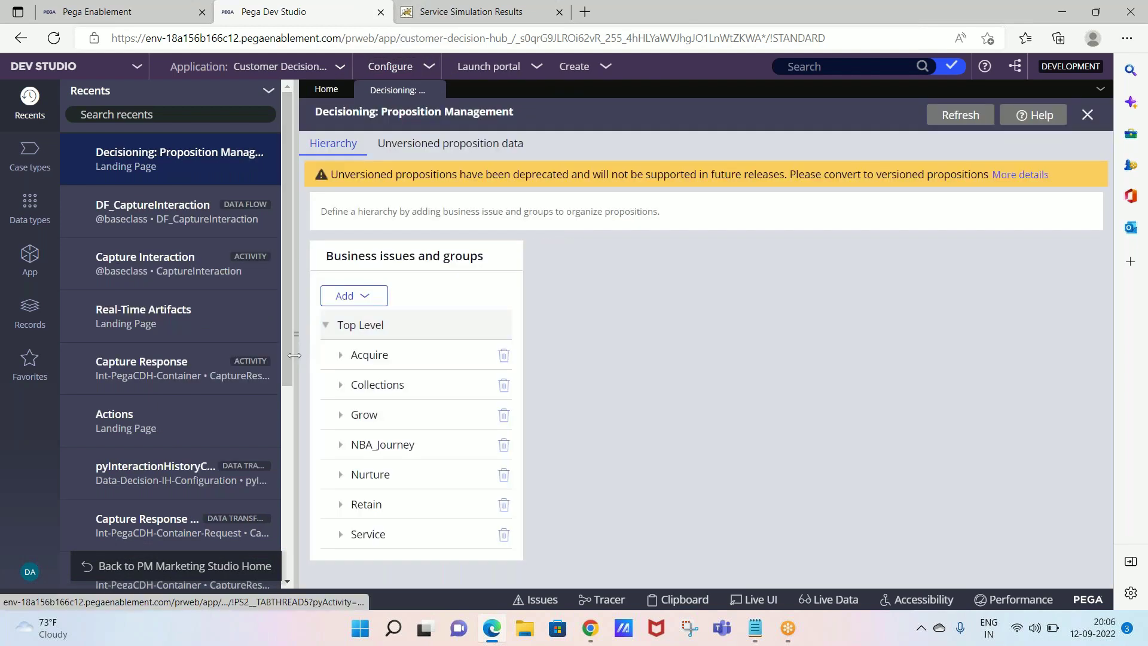
{"action": "left_click", "coordinate": [294, 355]}
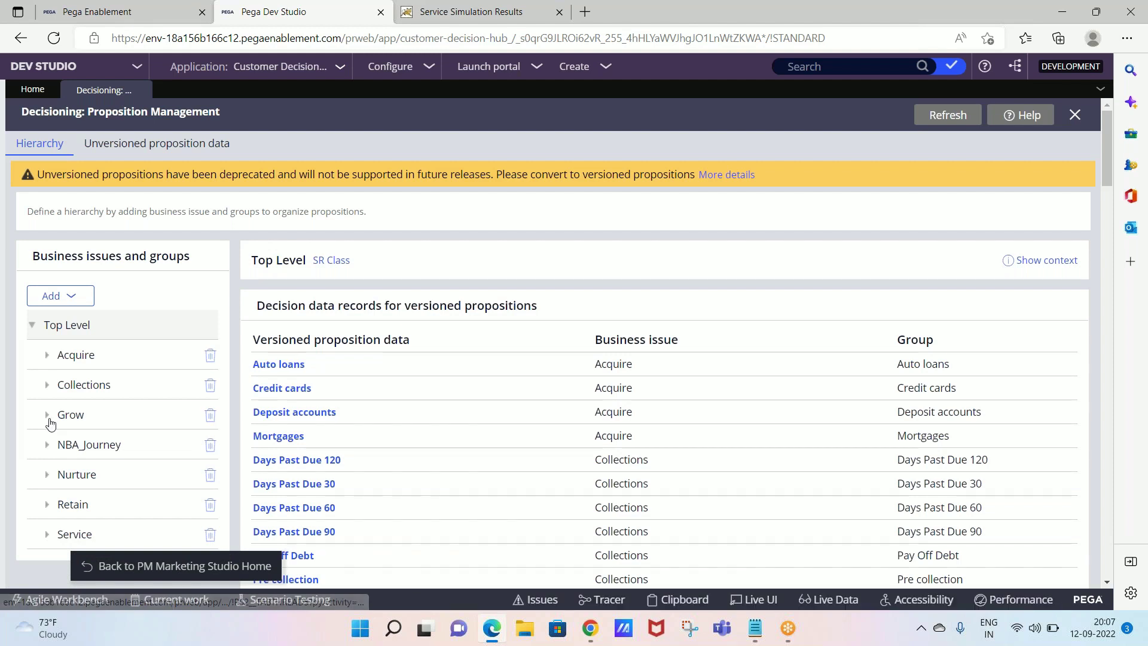
Open the versioned proposition data of the Credit cards group under the Grow business issue.
{"action": "left_click", "coordinate": [48, 417]}
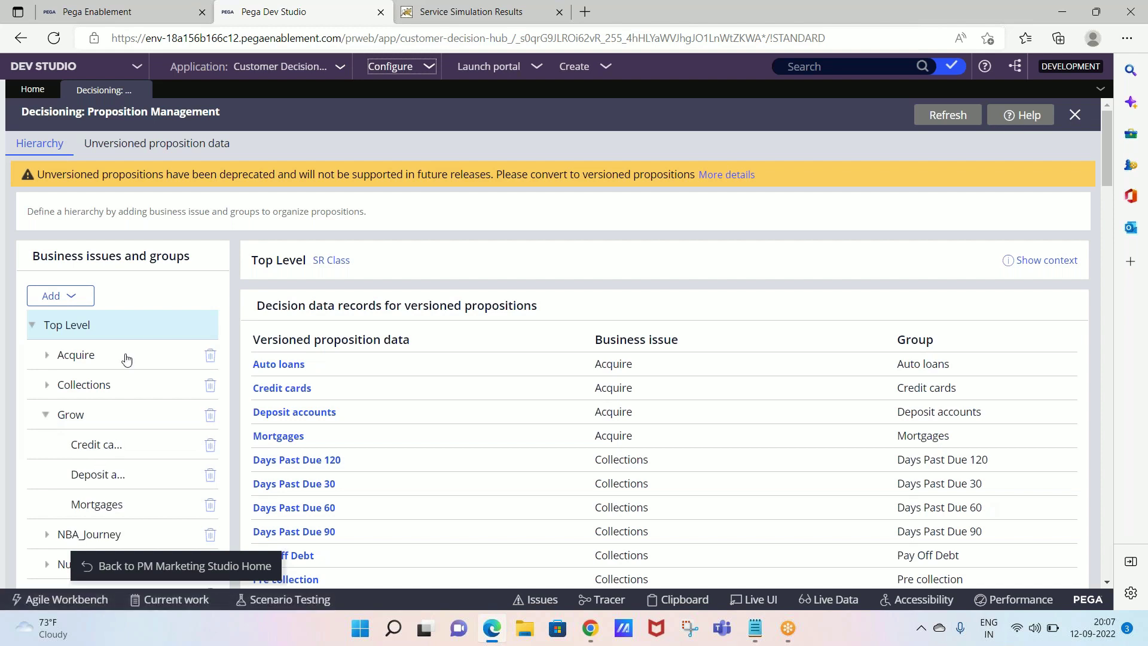
{"action": "left_click", "coordinate": [70, 296]}
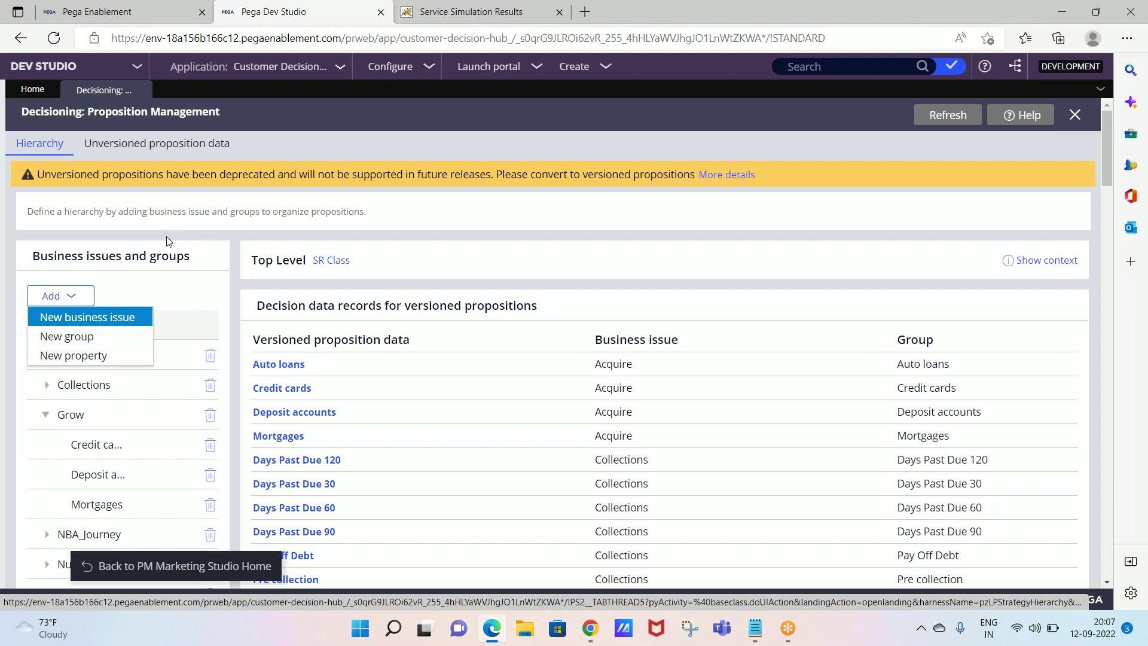
{"action": "left_click", "coordinate": [115, 445]}
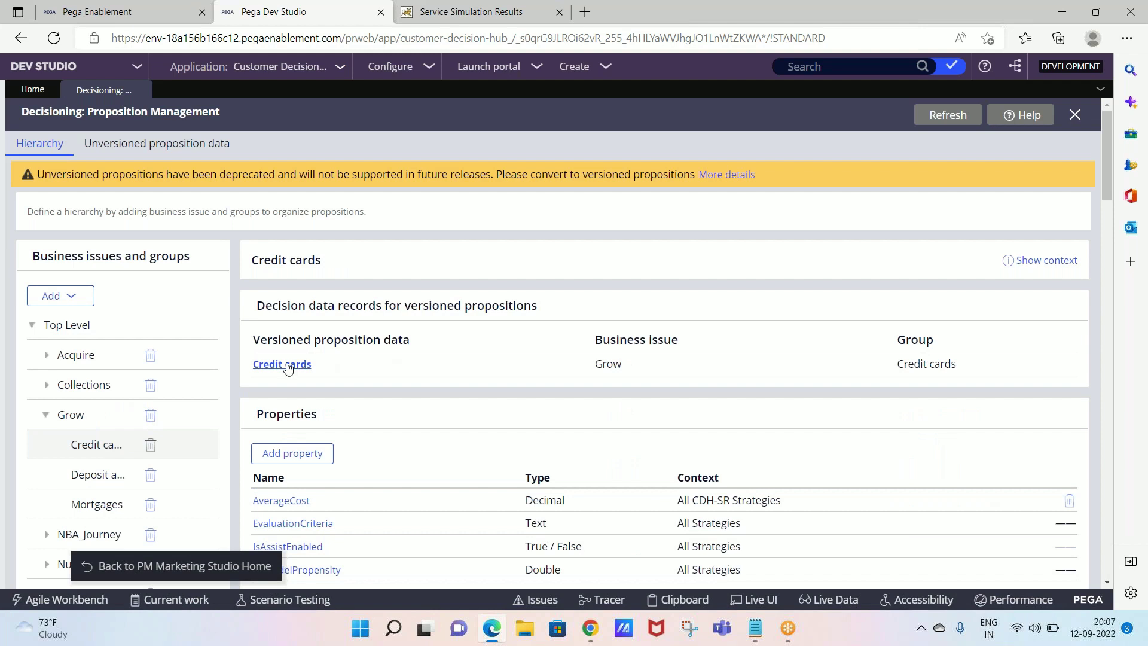
{"action": "left_click", "coordinate": [284, 365]}
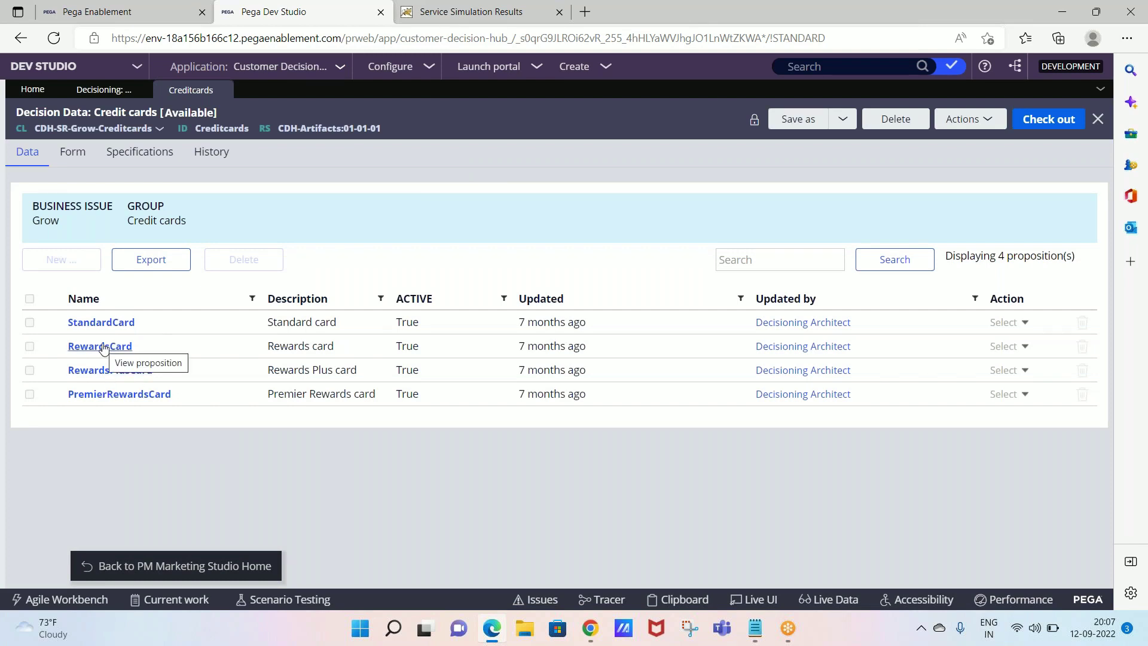
Check out the Credit cards decision data record and collapse the Form fields section of its form.
{"action": "left_click", "coordinate": [111, 95]}
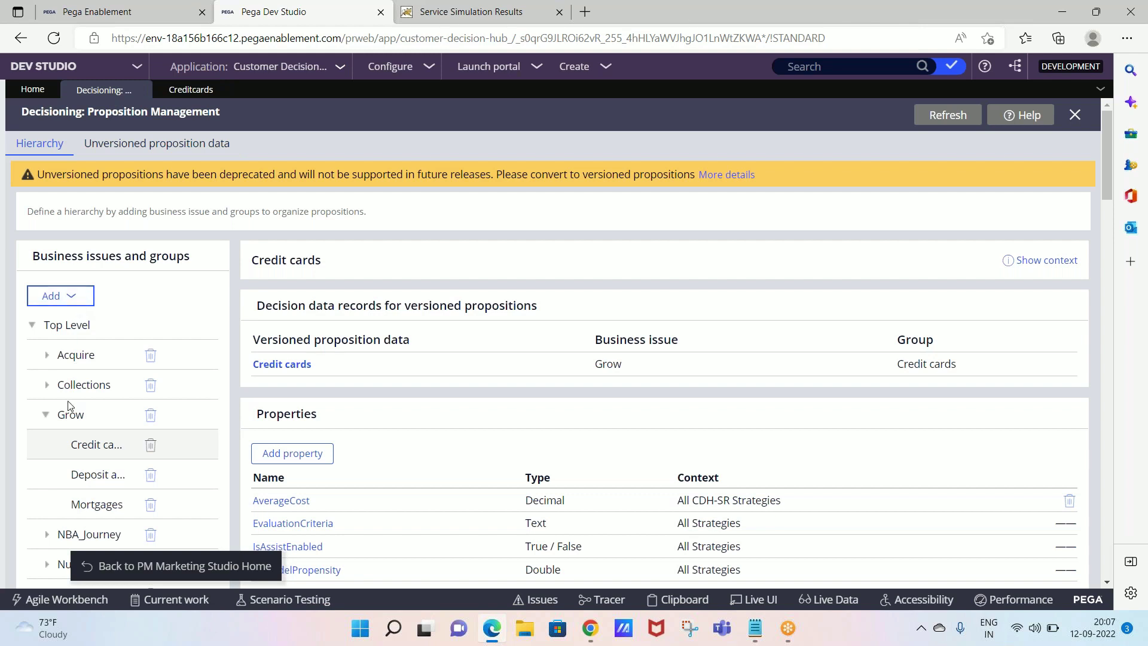
{"action": "left_click", "coordinate": [187, 93]}
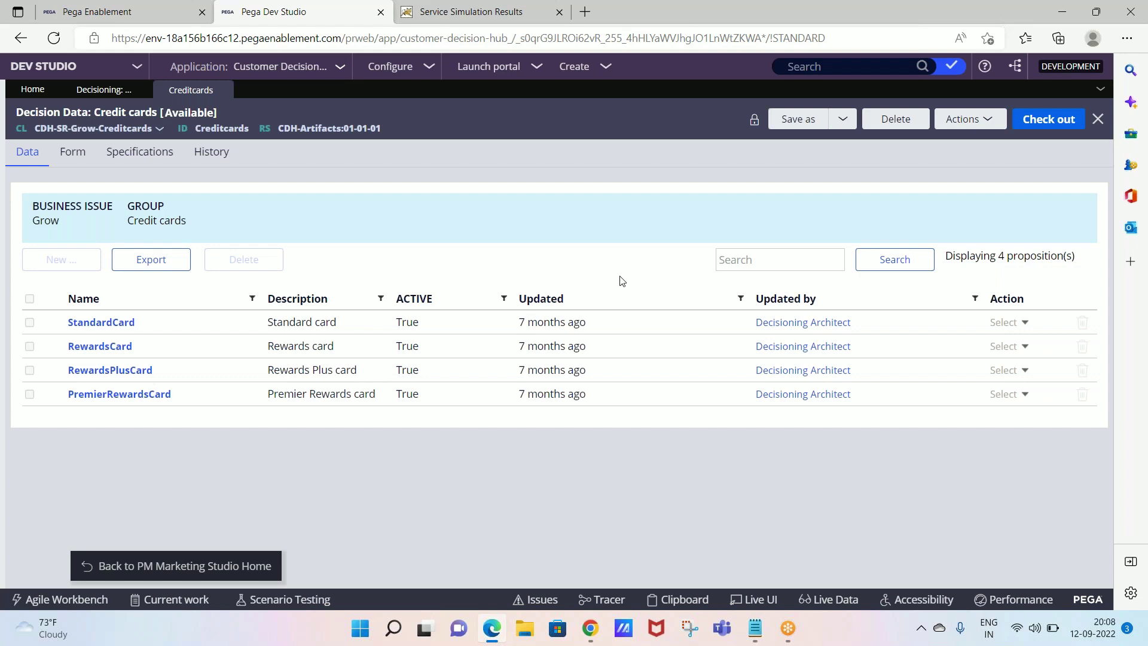
{"action": "left_click", "coordinate": [1060, 118]}
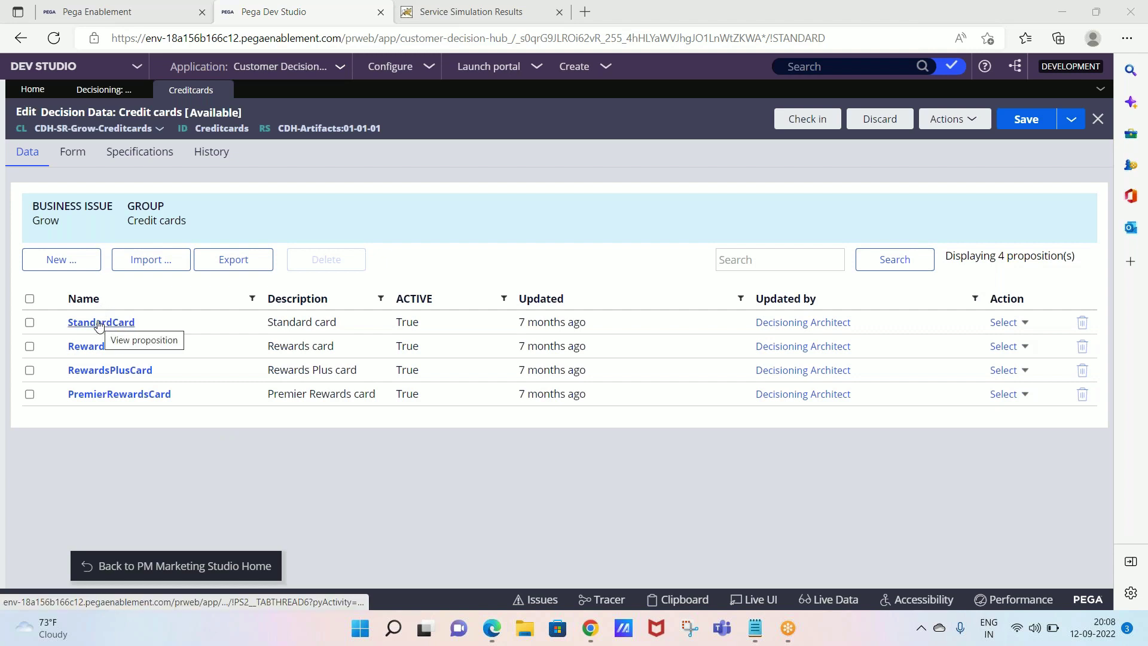
{"action": "left_click", "coordinate": [72, 152]}
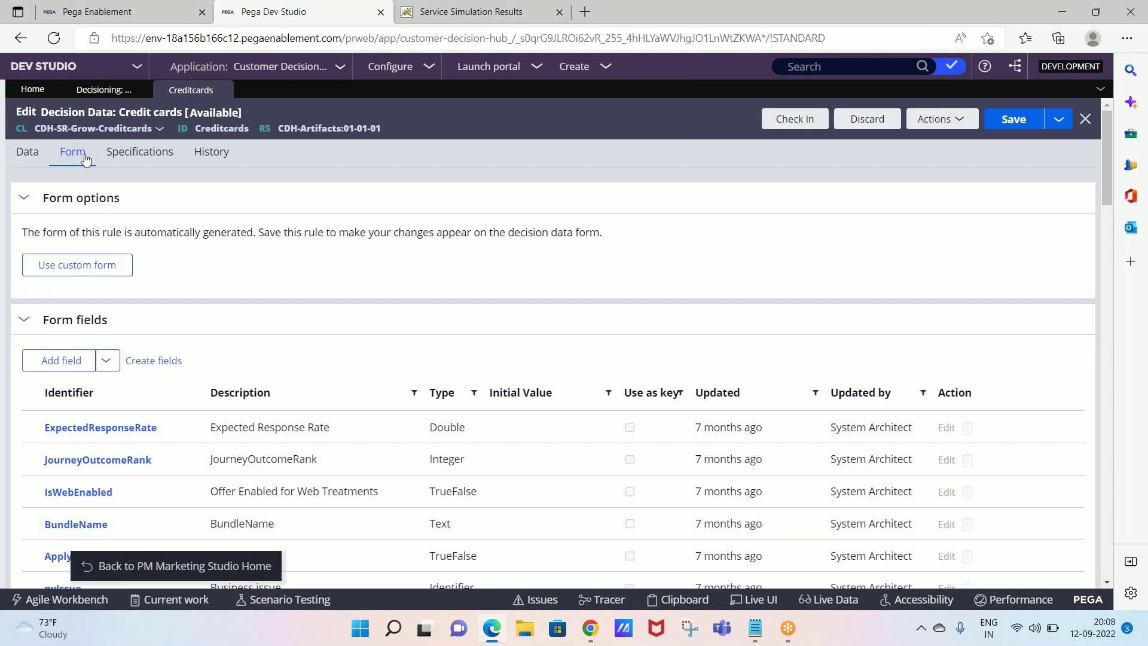
{"action": "left_click", "coordinate": [69, 320]}
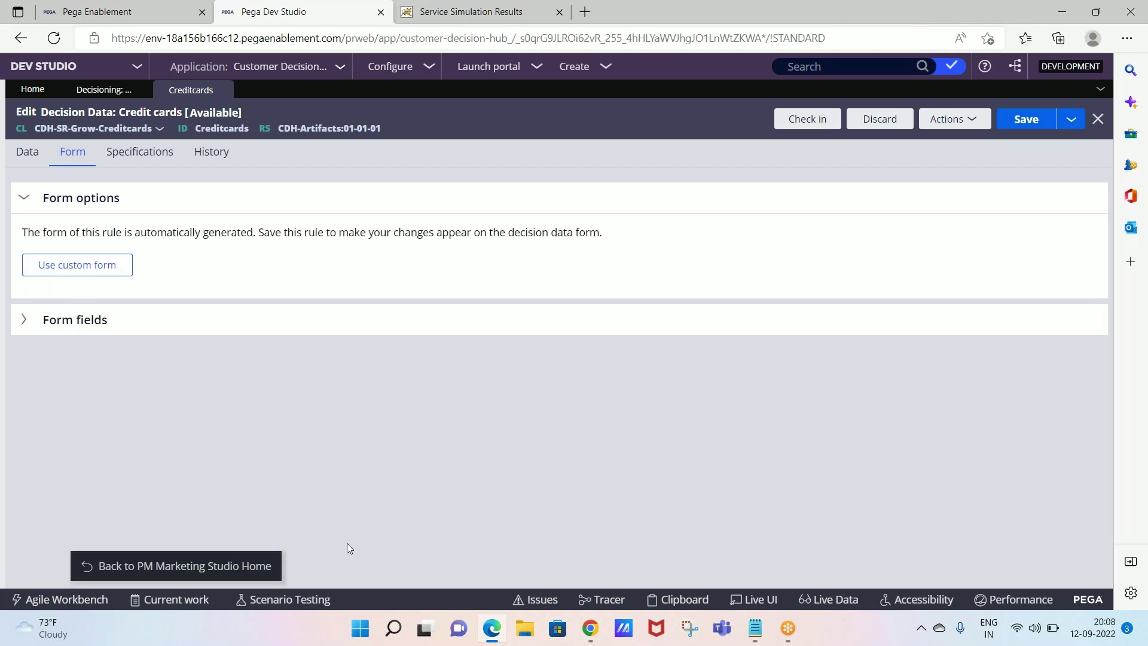
Open a new Notepad note and write "Business Issue" as its first line.
{"action": "left_click", "coordinate": [360, 634]}
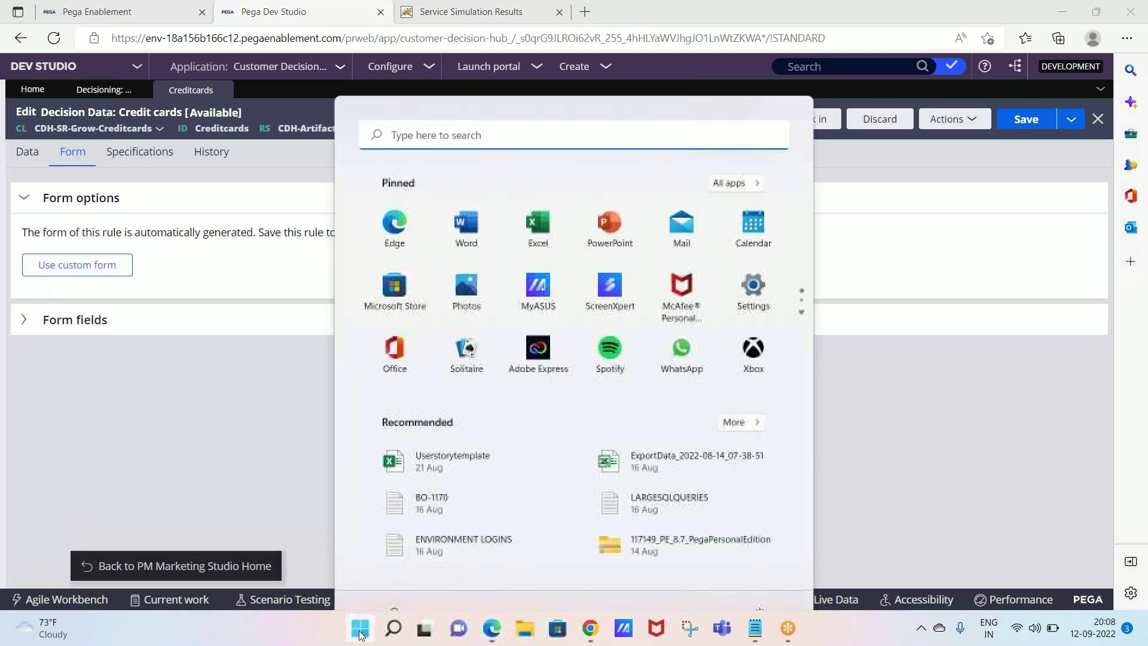
{"action": "type", "text": "note"}
{"action": "left_click", "coordinate": [409, 229]}
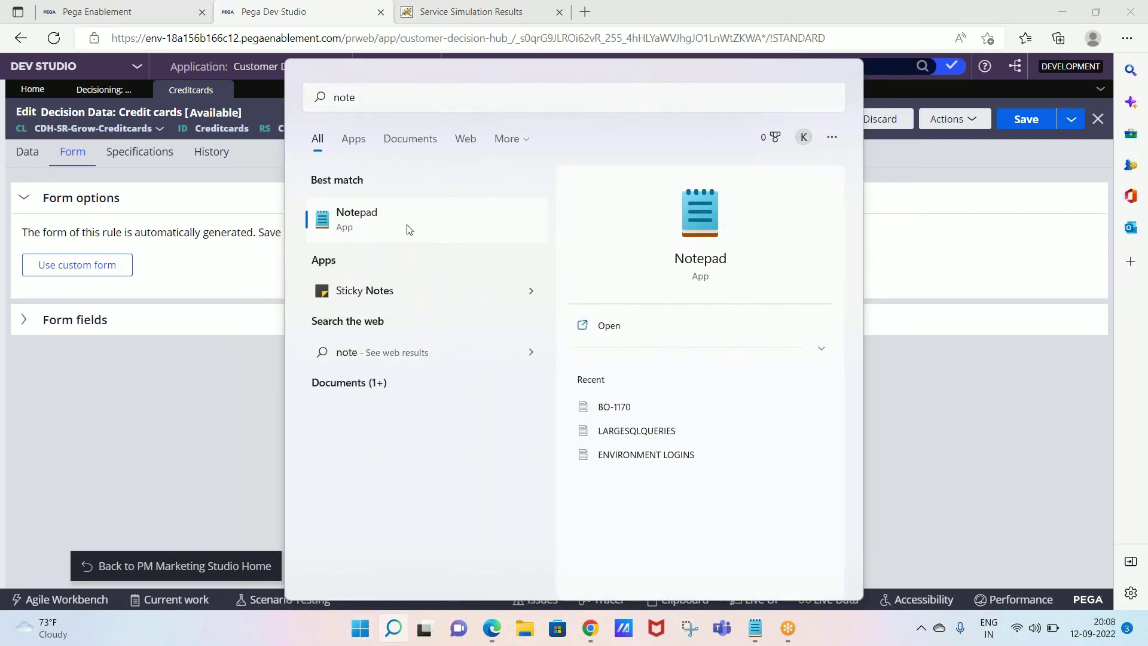
{"action": "type", "text": "Business IS"}
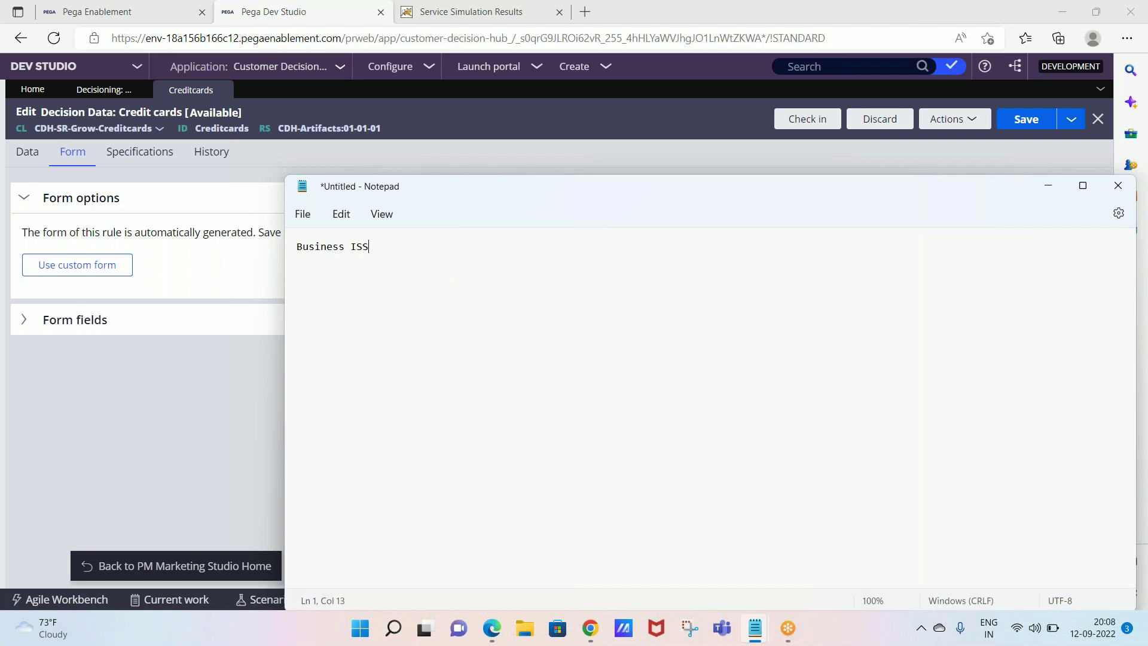
{"action": "type", "text": "su"}
{"action": "key", "text": "BackSpace"}
{"action": "key", "text": "BackSpace"}
{"action": "key", "text": "BackSpace"}
{"action": "type", "text": "ssue"}
Add the hierarchy lines "---- Business Group" and "----------- Propositions - Will have characteristics" below Business Issue.
{"action": "key", "text": "Return"}
{"action": "type", "text": "---- Business Group"}
{"action": "key", "text": "Return"}
{"action": "type", "text": "----------- Prop"}
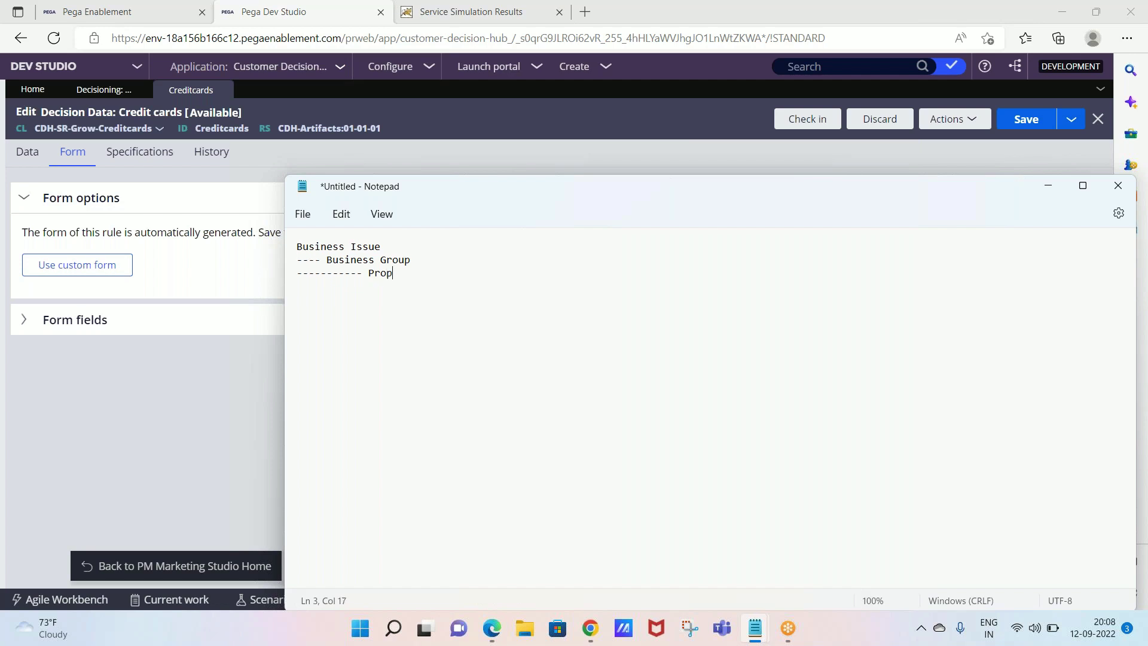
{"action": "type", "text": "ositions"}
{"action": "type", "text": "-  Will have ch"}
{"action": "type", "text": "aracteris"}
{"action": "type", "text": "tics"}
{"action": "key", "text": "Return"}
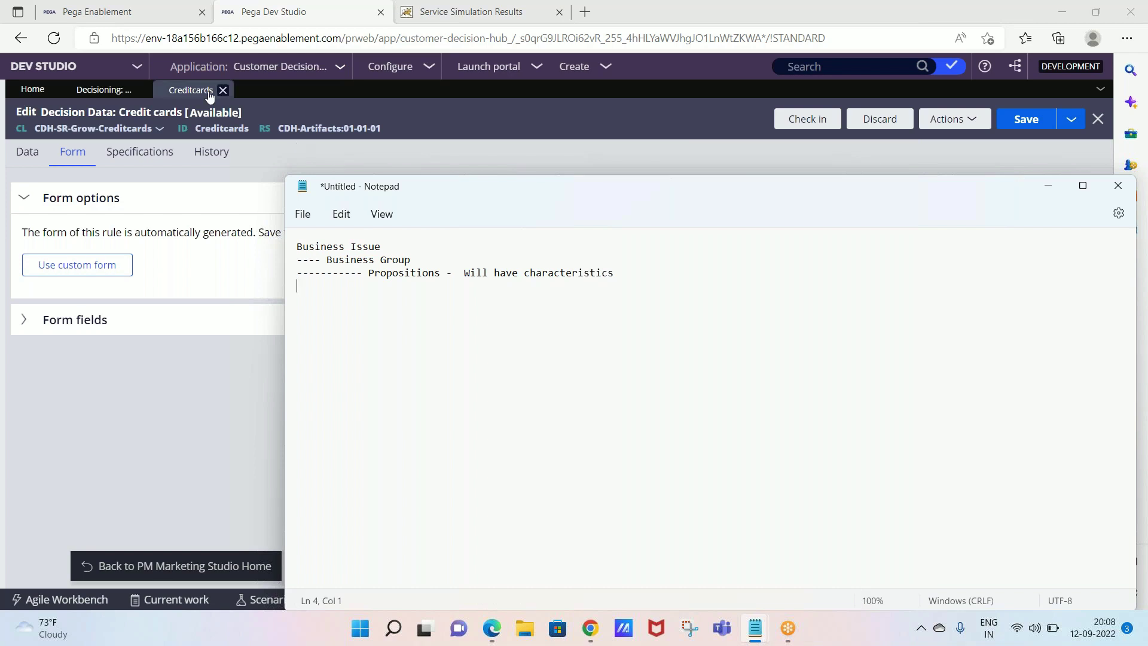
Display the proposition list of the Credit cards decision data and bring the hierarchy note back to the front.
{"action": "left_click", "coordinate": [28, 158]}
{"action": "left_click", "coordinate": [28, 157]}
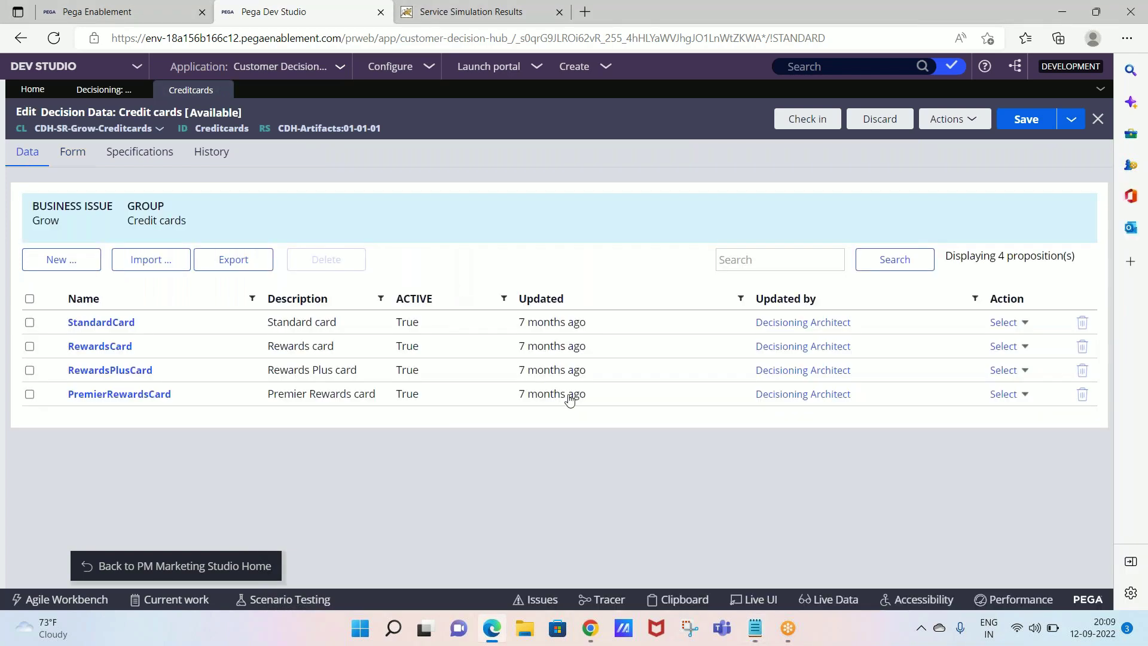
{"action": "mouse_move", "coordinate": [757, 628]}
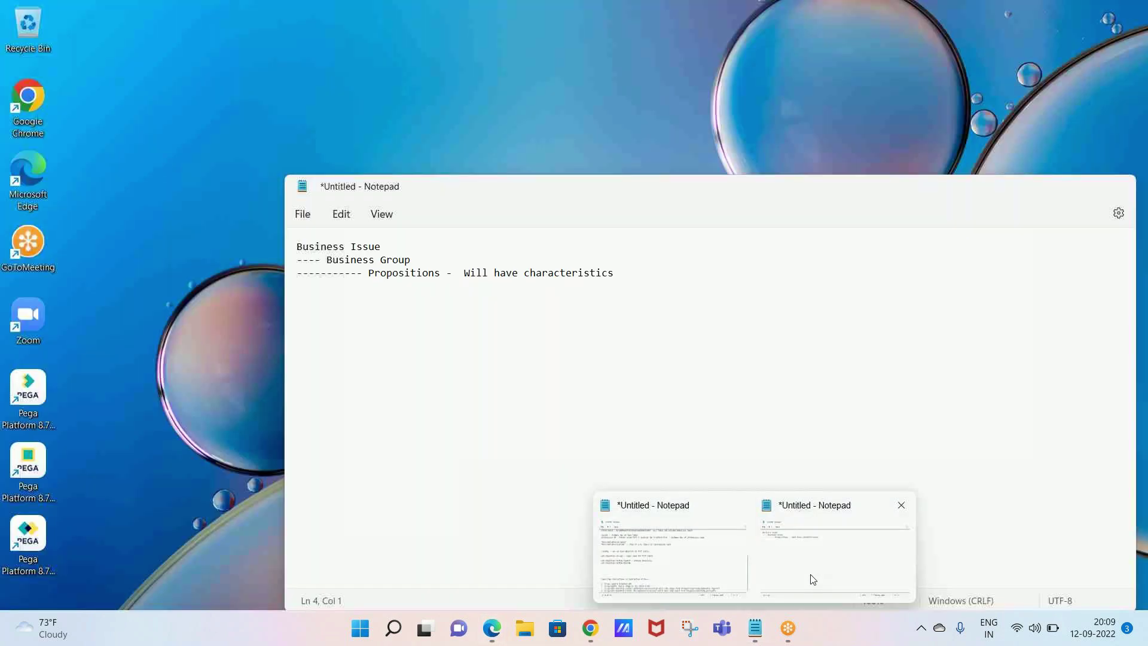
{"action": "left_click", "coordinate": [810, 578]}
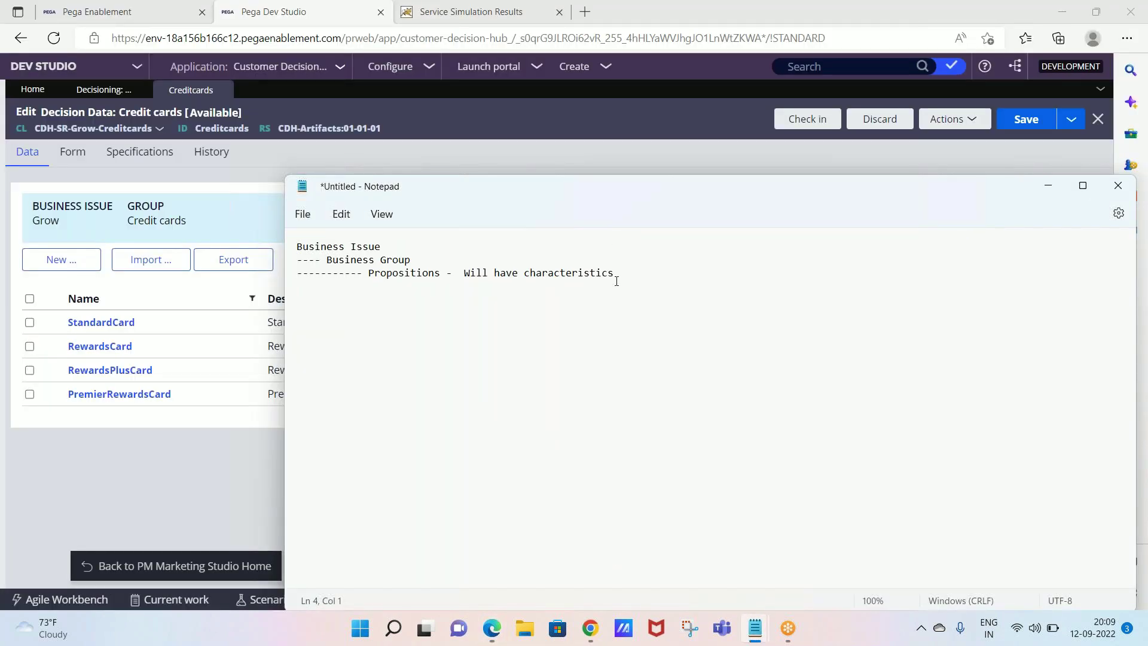
Add the lines "What is the price", "what is the monthly EMI" and "what is the annual interest" to the note and highlight them.
{"action": "type", "text": "What is th"}
{"action": "type", "text": "e price"}
{"action": "type", "text": "what is the mo"}
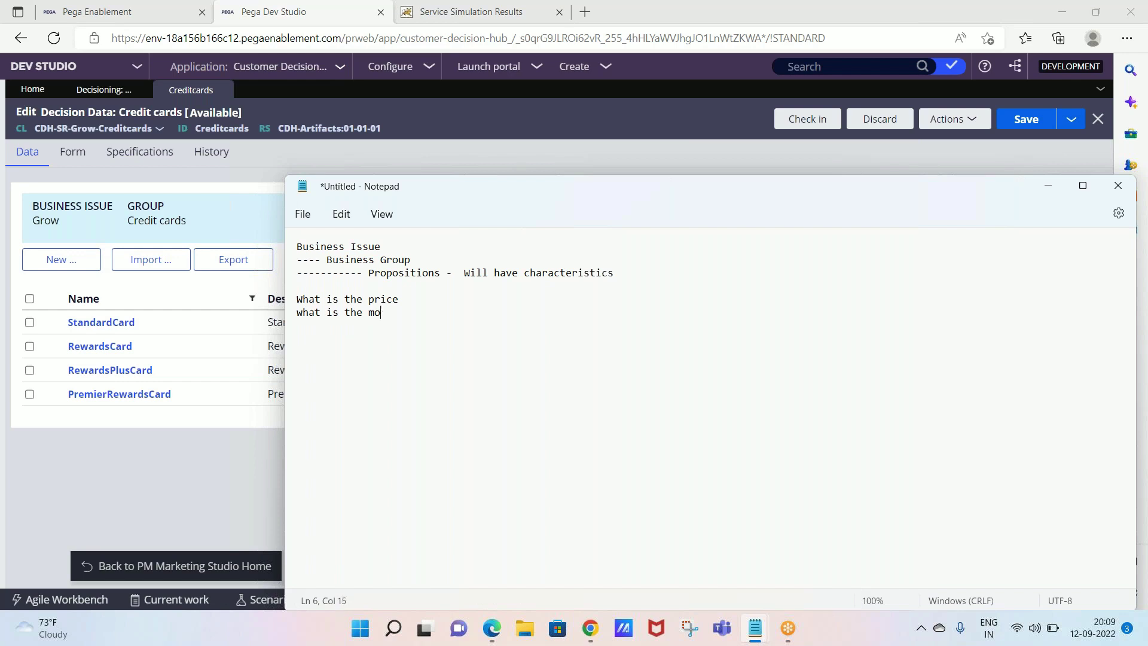
{"action": "type", "text": "nthly EMI"}
{"action": "type", "text": "what is t"}
{"action": "key", "text": "BackSpace"}
{"action": "type", "text": "the annual interest"}
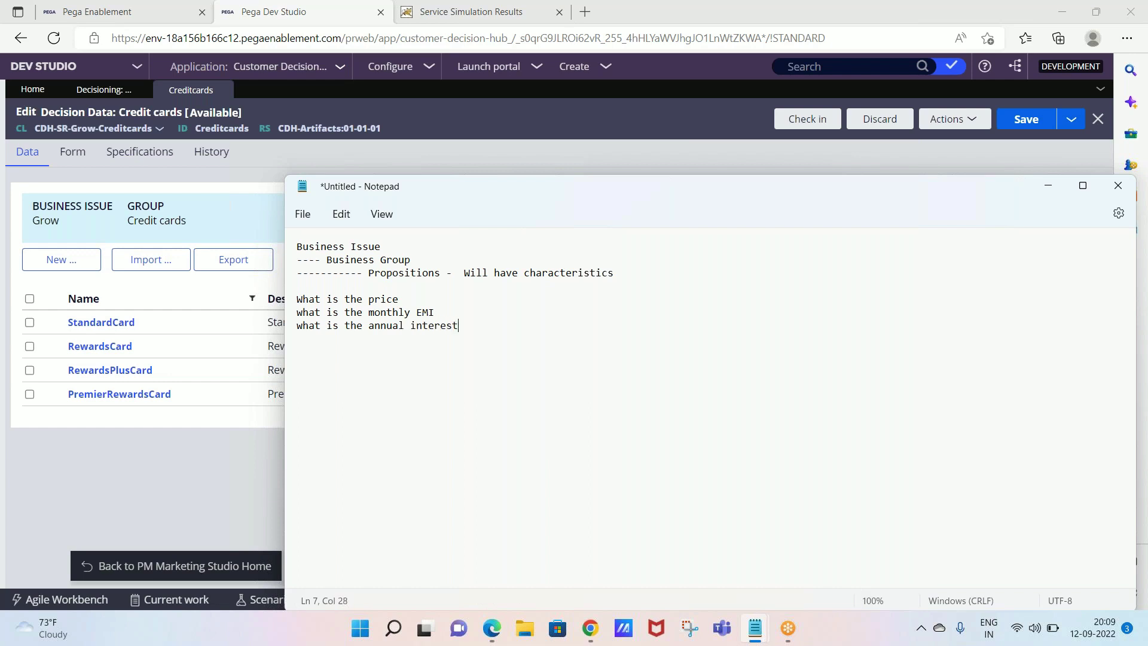
{"action": "left_click_drag", "start_coordinate": [507, 334], "coordinate": [295, 298]}
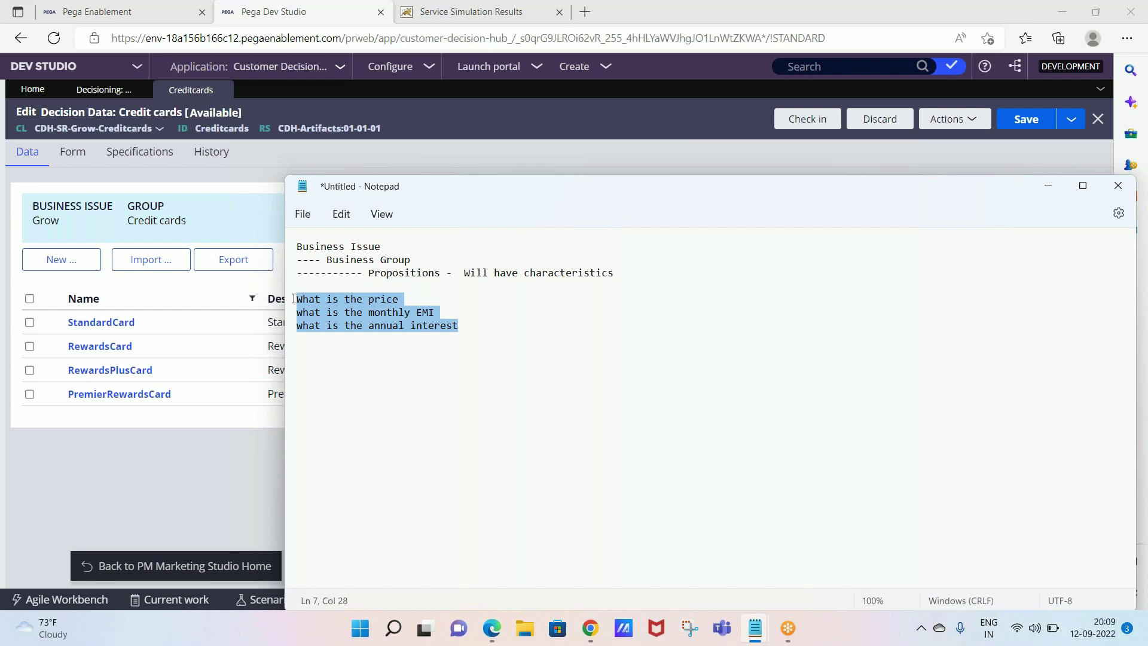
Add the example heading "DELL I7 LAPTOP" a few lines below the annual interest question.
{"action": "left_click", "coordinate": [464, 334]}
{"action": "key", "text": "Return"}
{"action": "key", "text": "Return"}
{"action": "key", "text": "Return"}
{"action": "type", "text": "LAPTO"}
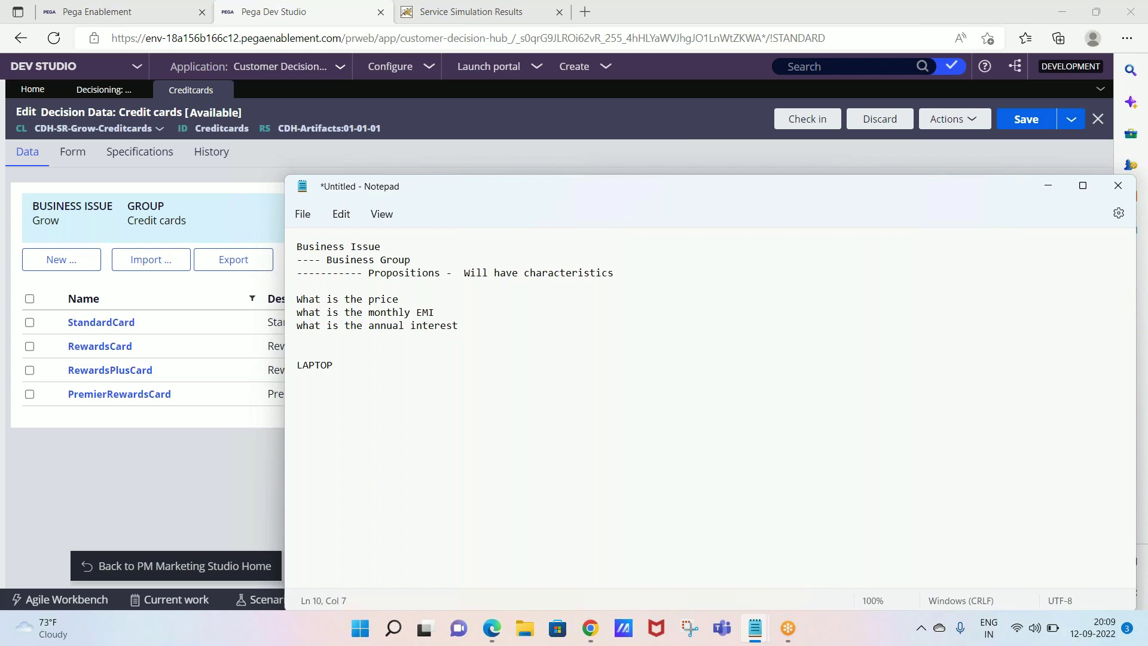
{"action": "type", "text": "P"}
{"action": "left_click_drag", "start_coordinate": [352, 368], "coordinate": [284, 367]}
{"action": "type", "text": "DELL I7 LAPTOP"}
List the laptop's characteristics "Color", "Price" and "Warranty" on separate lines under its heading.
{"action": "key", "text": "Return"}
{"action": "key", "text": "Return"}
{"action": "type", "text": "Color"}
{"action": "key", "text": "Return"}
{"action": "type", "text": "Price"}
{"action": "key", "text": "Return"}
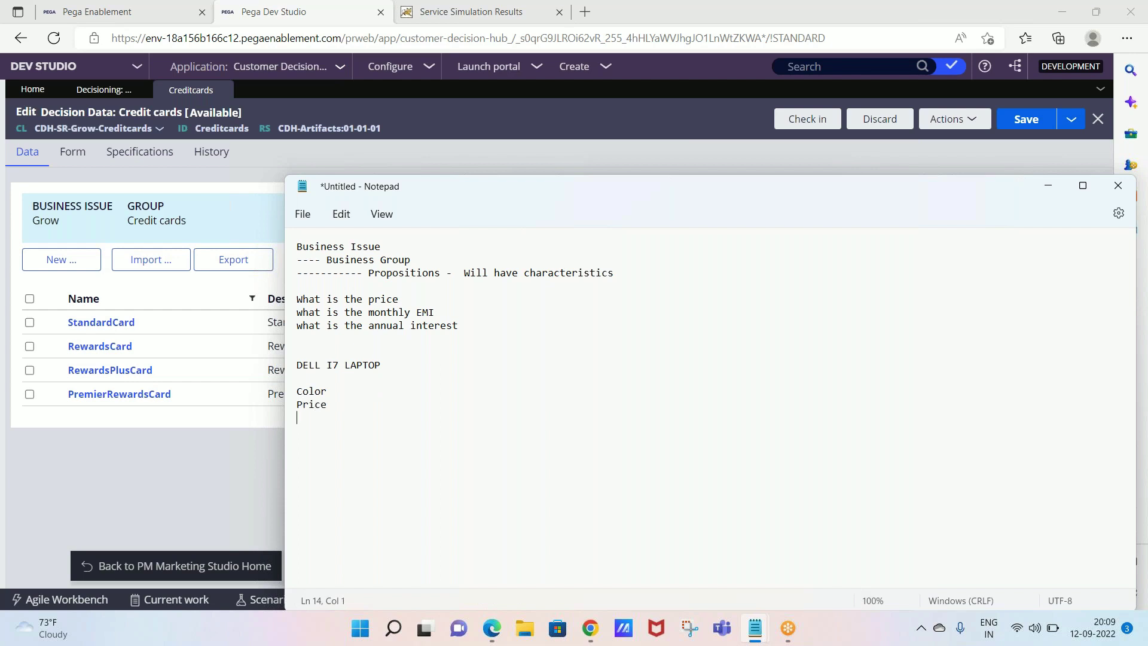
{"action": "type", "text": "Wra"}
{"action": "type", "text": "rranty"}
Cut the laptop heading with its three characteristics from the note and return to the Credit cards decision data.
{"action": "left_click_drag", "start_coordinate": [345, 418], "coordinate": [295, 383]}
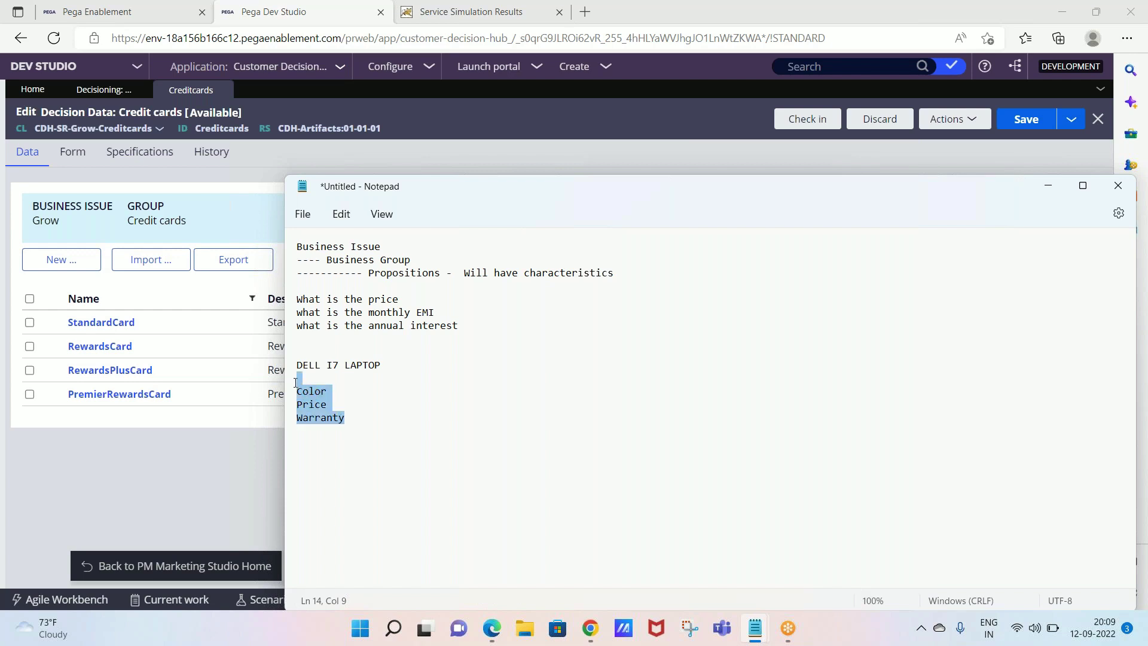
{"action": "left_click", "coordinate": [345, 418]}
{"action": "left_click_drag", "start_coordinate": [350, 421], "coordinate": [290, 365]}
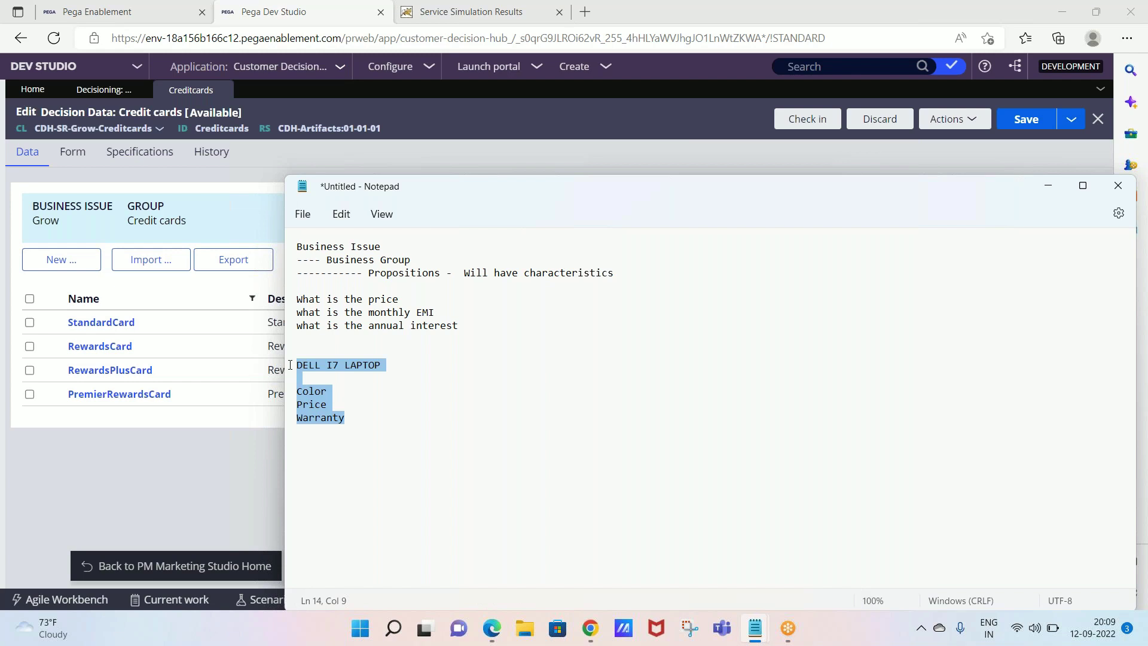
{"action": "key", "text": "ctrl+x"}
{"action": "left_click", "coordinate": [209, 461]}
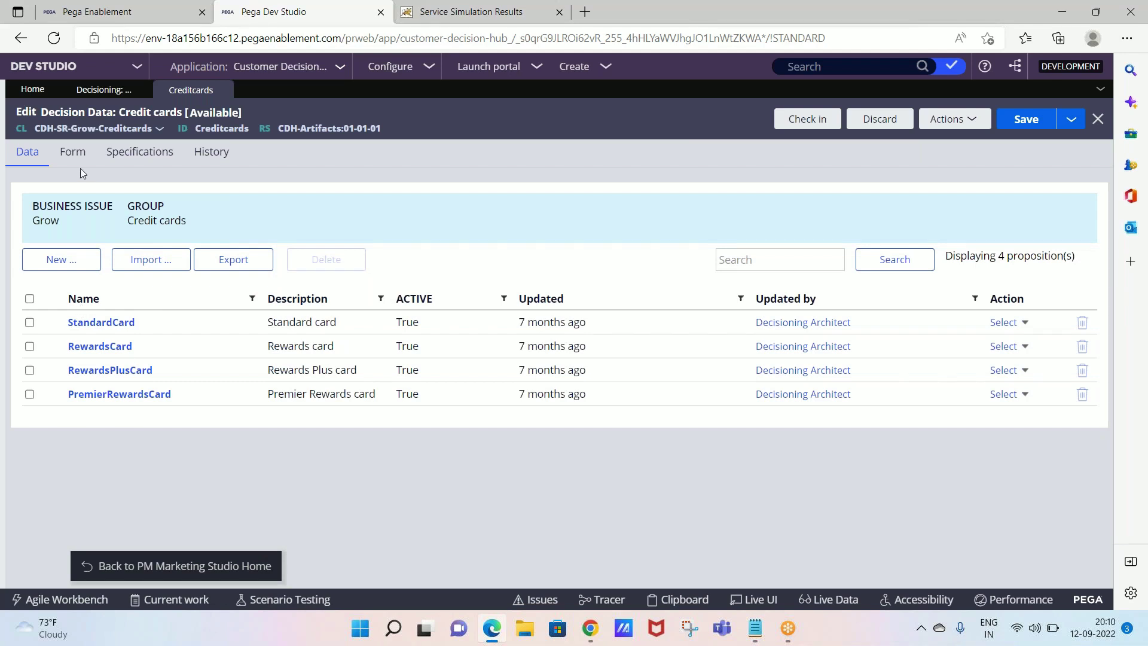
Add a form field with the identifier "CreditCardPrice" to the Credit cards decision data.
{"action": "left_click", "coordinate": [67, 153]}
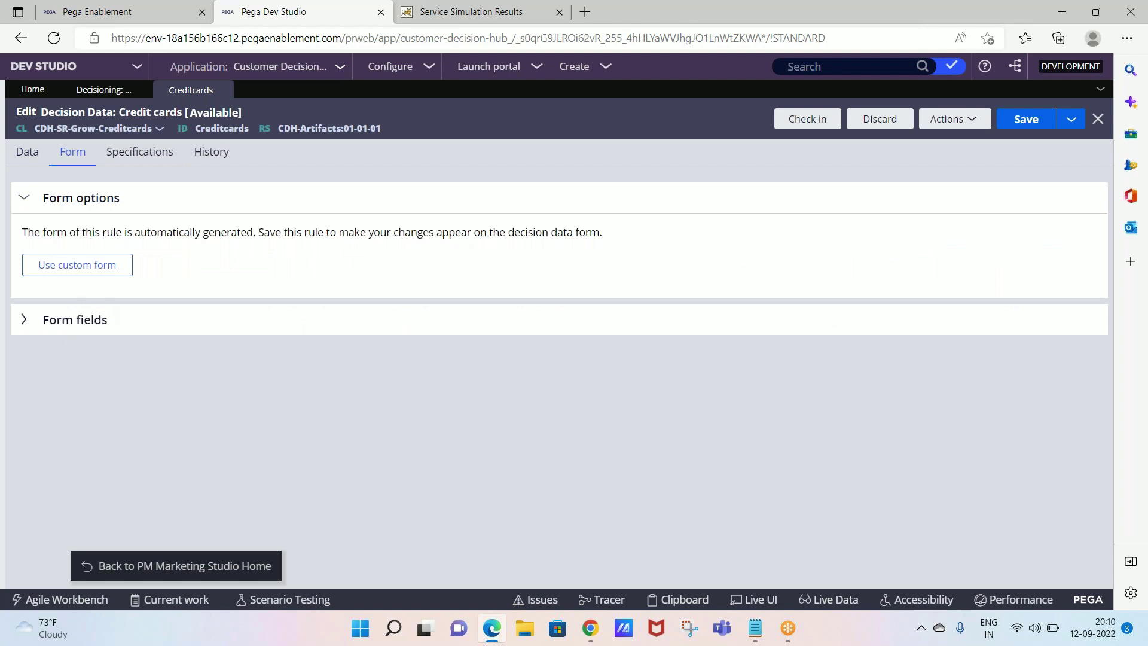
{"action": "left_click", "coordinate": [76, 324]}
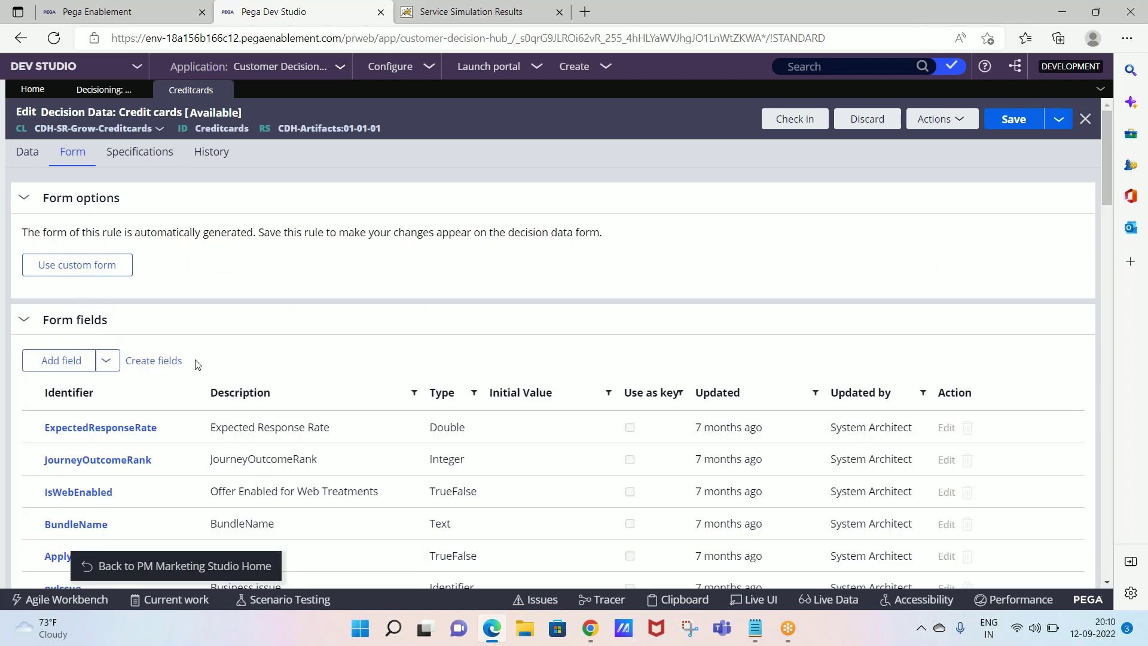
{"action": "left_click", "coordinate": [57, 363]}
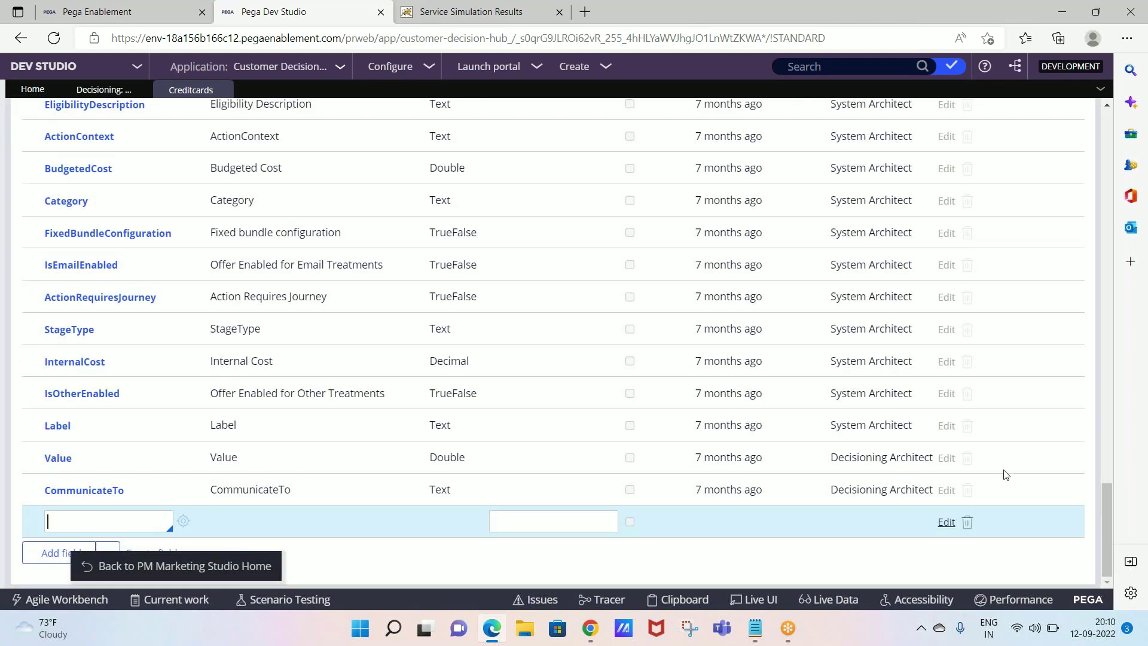
{"action": "left_click", "coordinate": [154, 519]}
{"action": "type", "text": "CreditCardPrice"}
{"action": "left_click", "coordinate": [67, 545]}
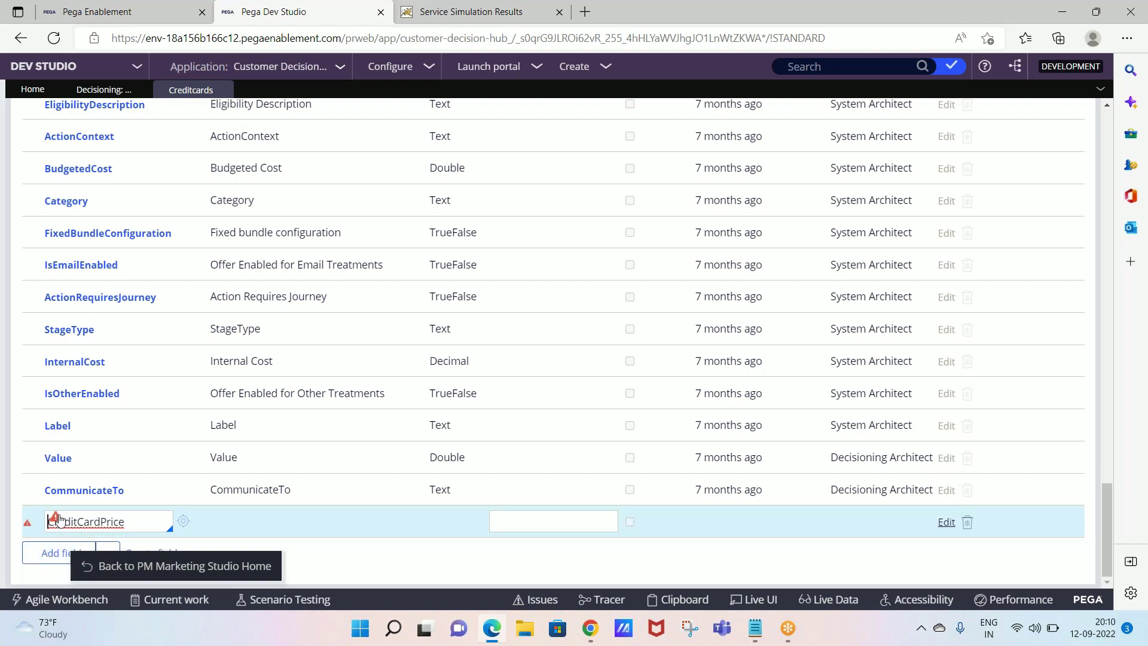
Create and save the CreditCardPrice property in CDH-SR-Grow-Creditcards, ruleset CDH-Artifacts 01-01-01, and return to the decision data.
{"action": "mouse_move", "coordinate": [58, 518]}
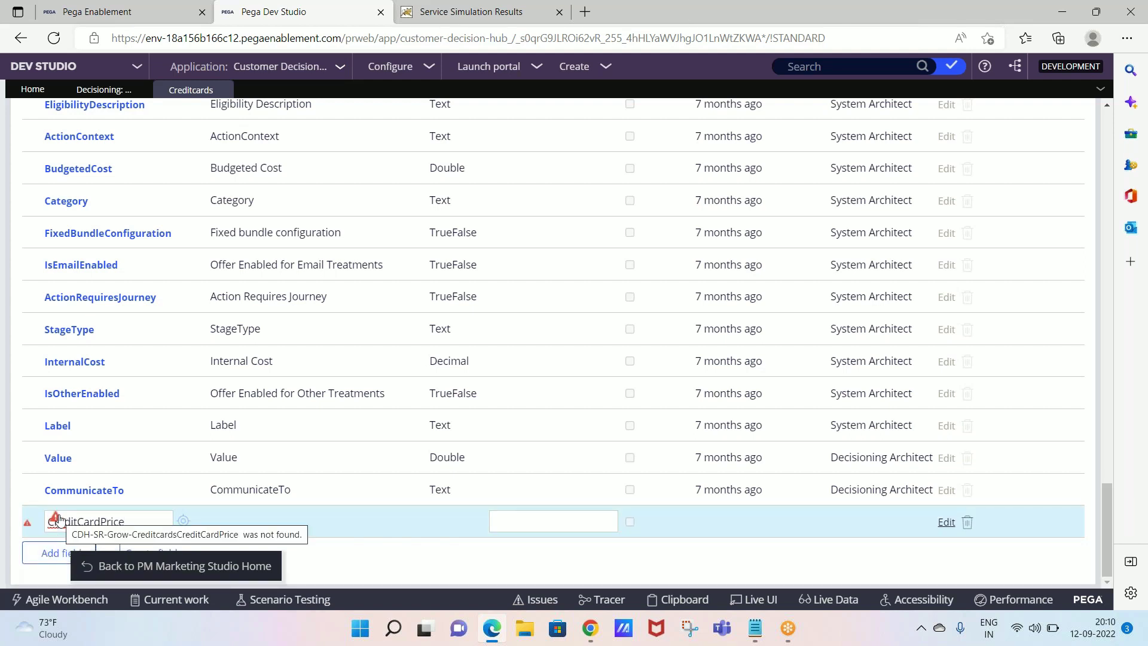
{"action": "left_click", "coordinate": [182, 521]}
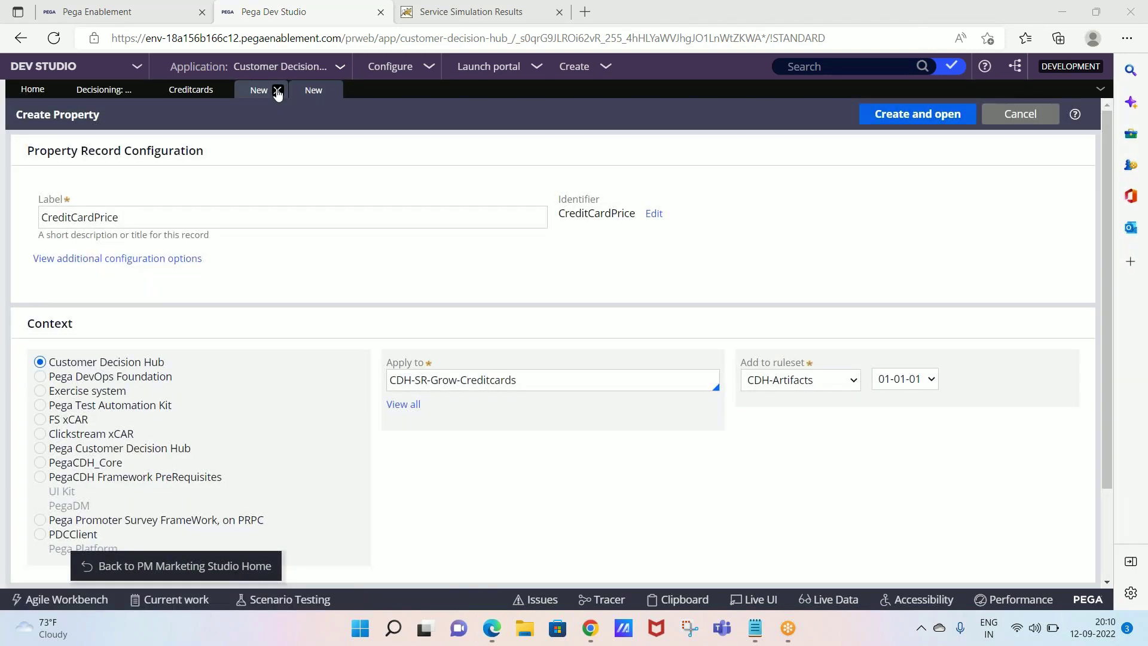
{"action": "left_click", "coordinate": [276, 91]}
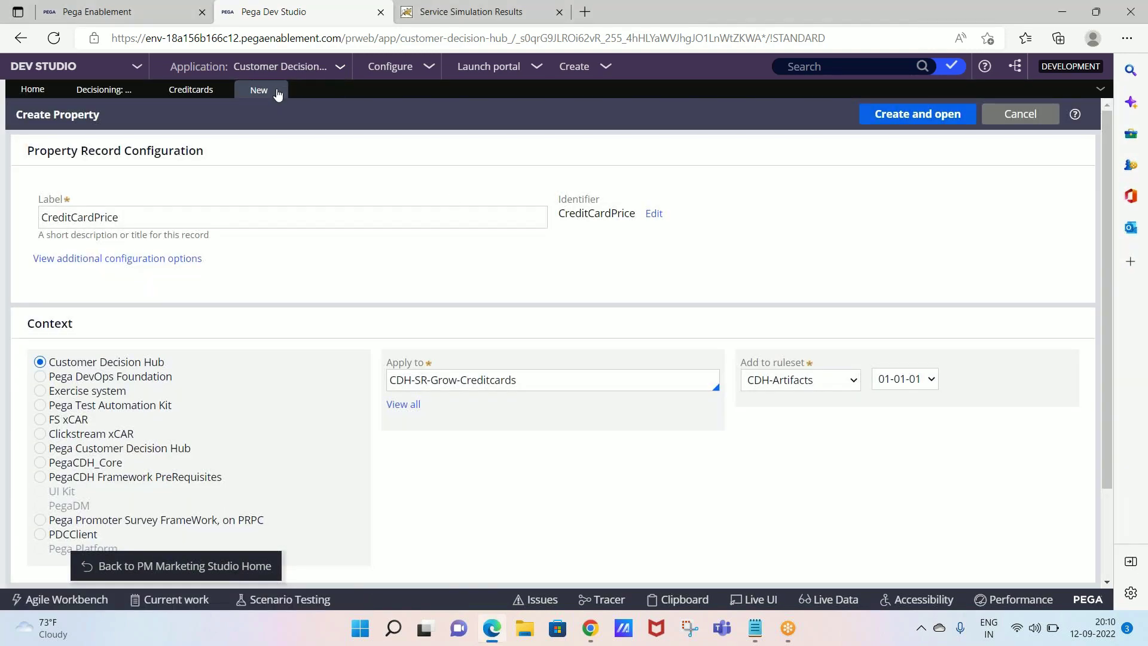
{"action": "left_click", "coordinate": [917, 114]}
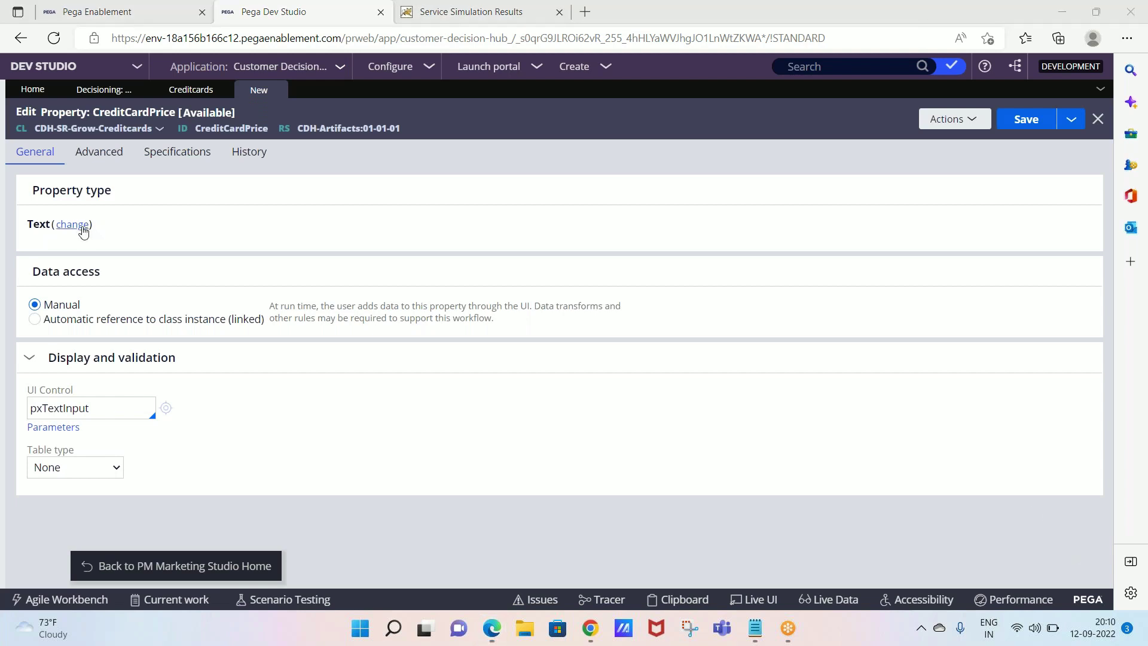
{"action": "left_click", "coordinate": [1020, 119]}
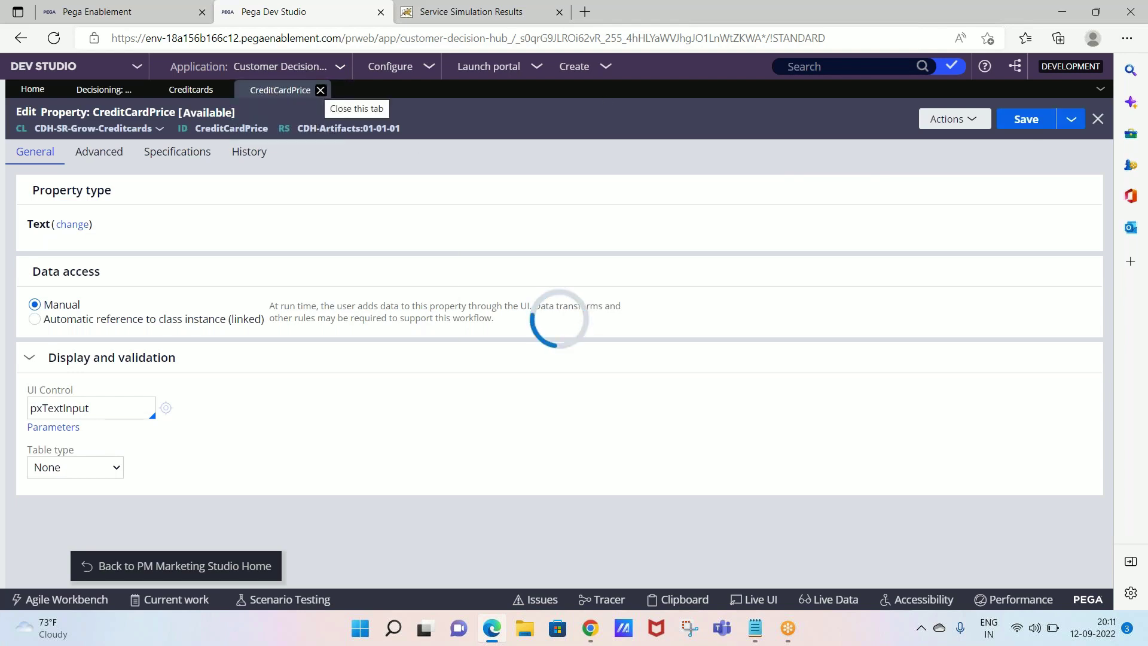
{"action": "left_click", "coordinate": [320, 89]}
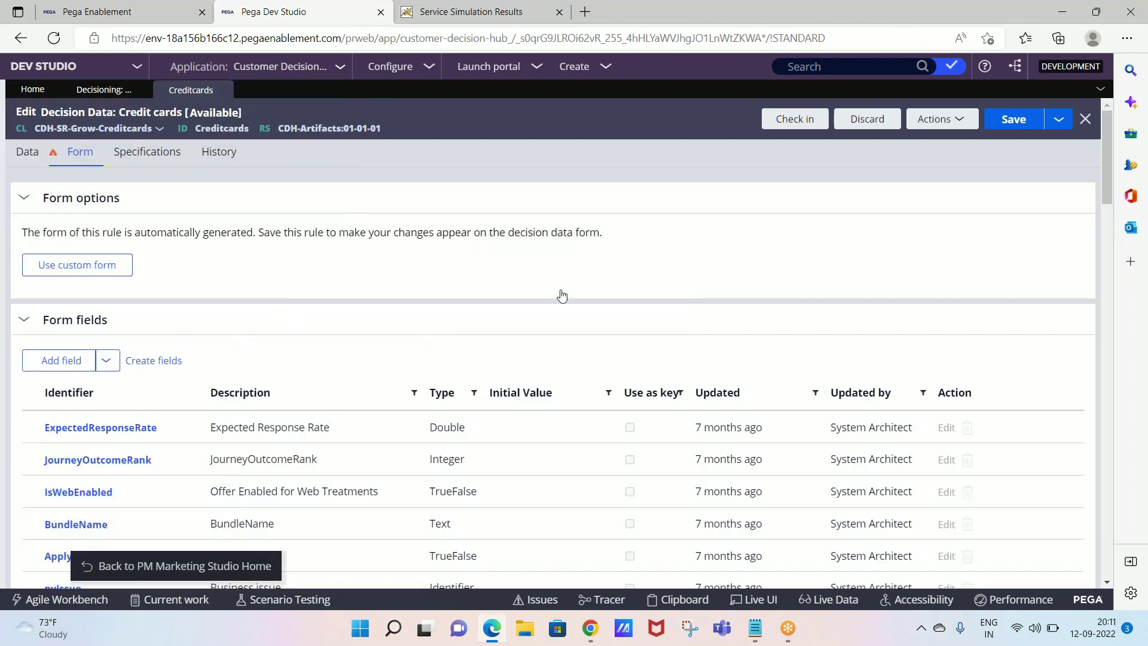
Add another form field with the identifier "MonthlyEMI" below CreditCardPrice.
{"action": "left_click_drag", "start_coordinate": [1107, 199], "coordinate": [1133, 592]}
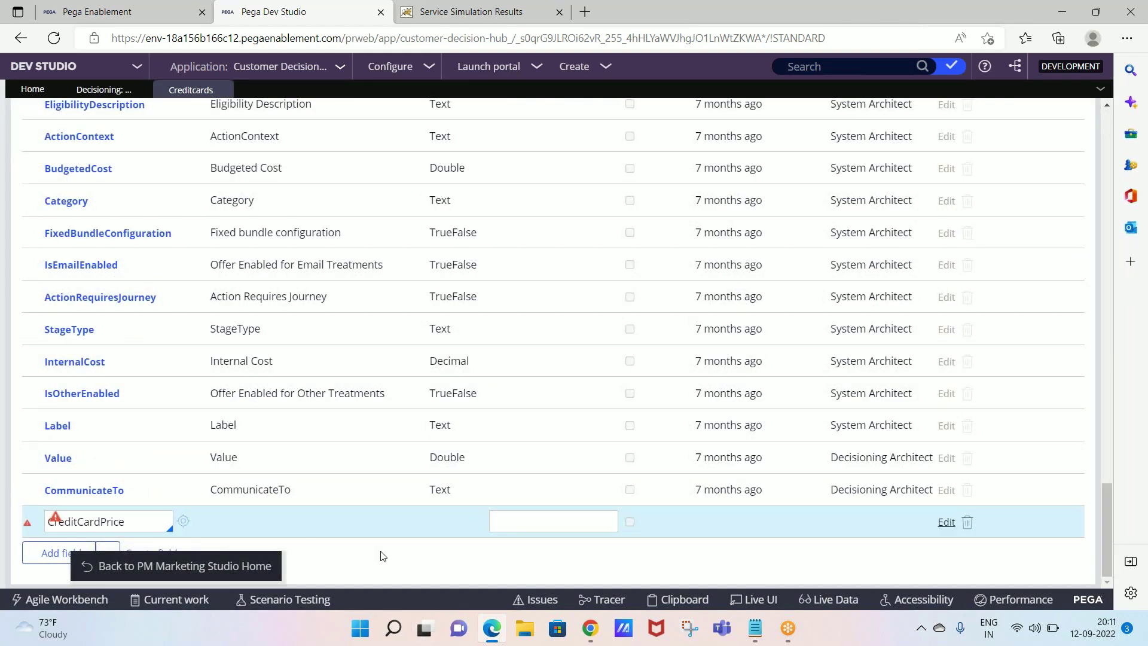
{"action": "left_click", "coordinate": [90, 548]}
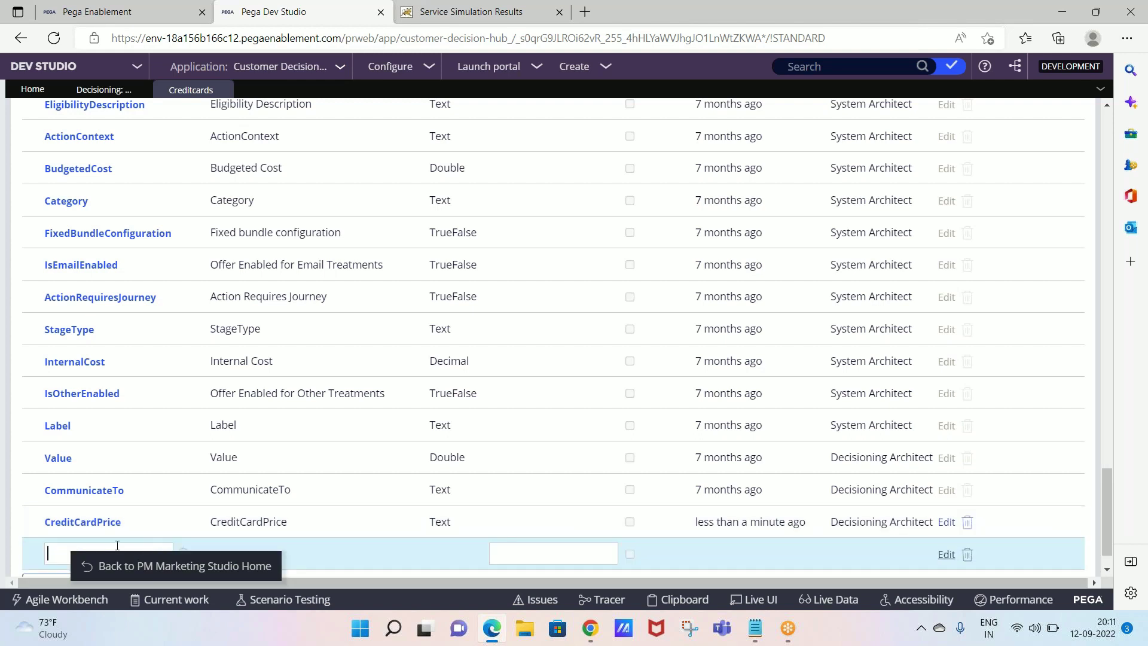
{"action": "type", "text": "Annu"}
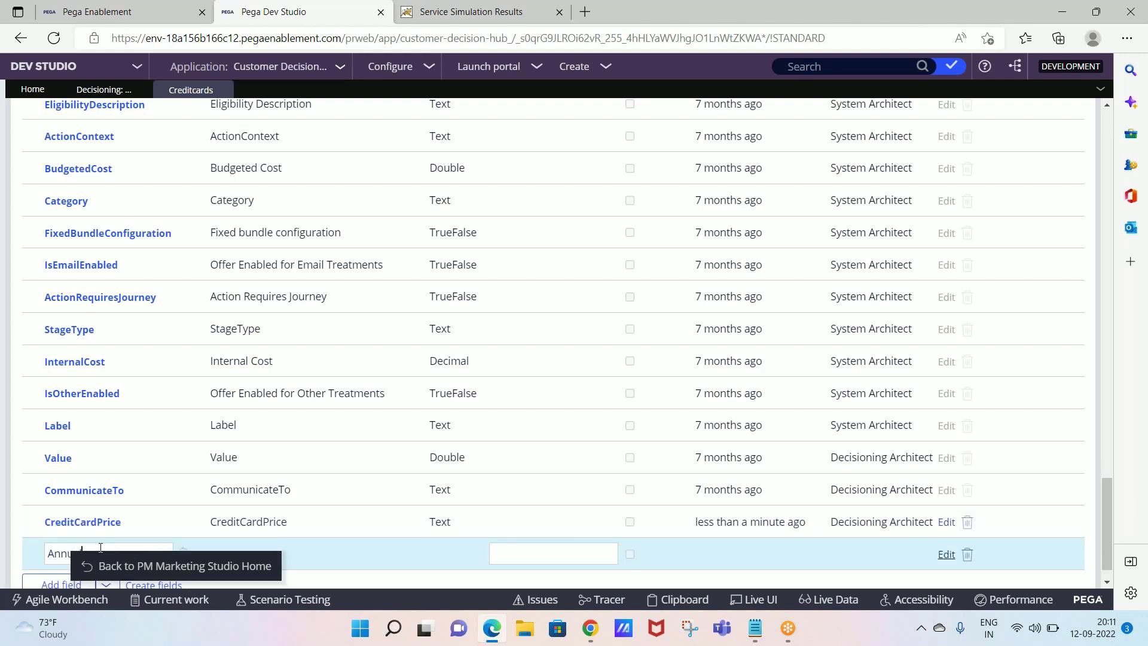
{"action": "key", "text": "BackSpace"}
{"action": "key", "text": "BackSpace"}
{"action": "key", "text": "BackSpace"}
{"action": "key", "text": "BackSpace"}
{"action": "type", "text": "MonthlyEMI"}
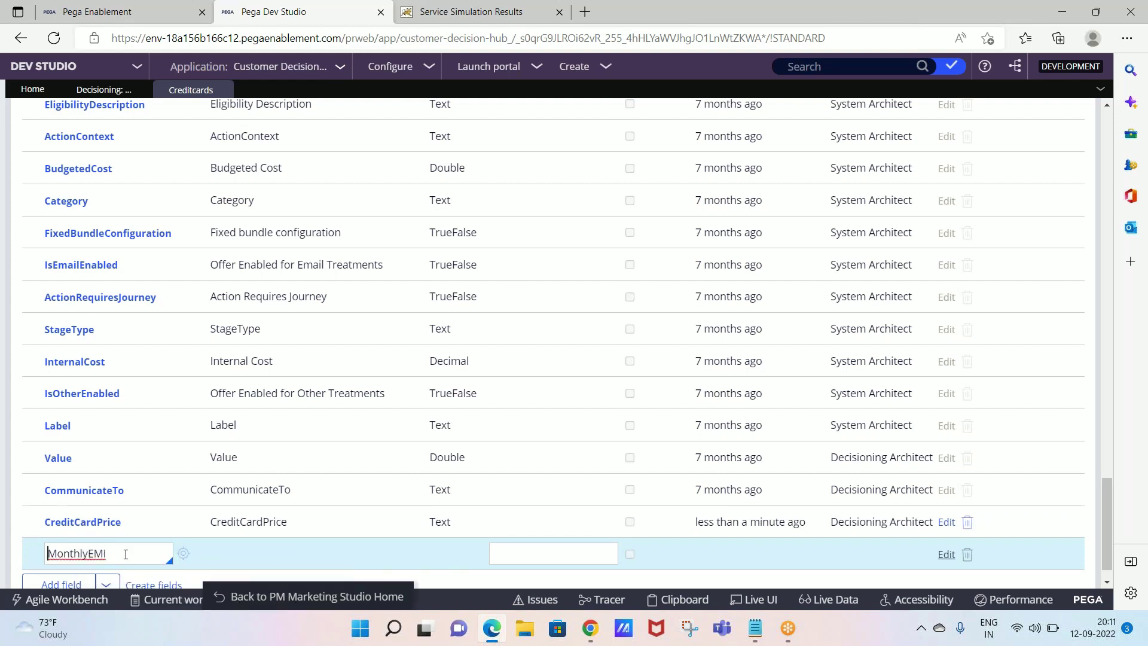
Create and save the MonthlyEMI property in CDH-SR-Grow-Creditcards, ruleset CDH-Artifacts 01-01-01, and apply it to the new form field.
{"action": "left_click", "coordinate": [182, 557]}
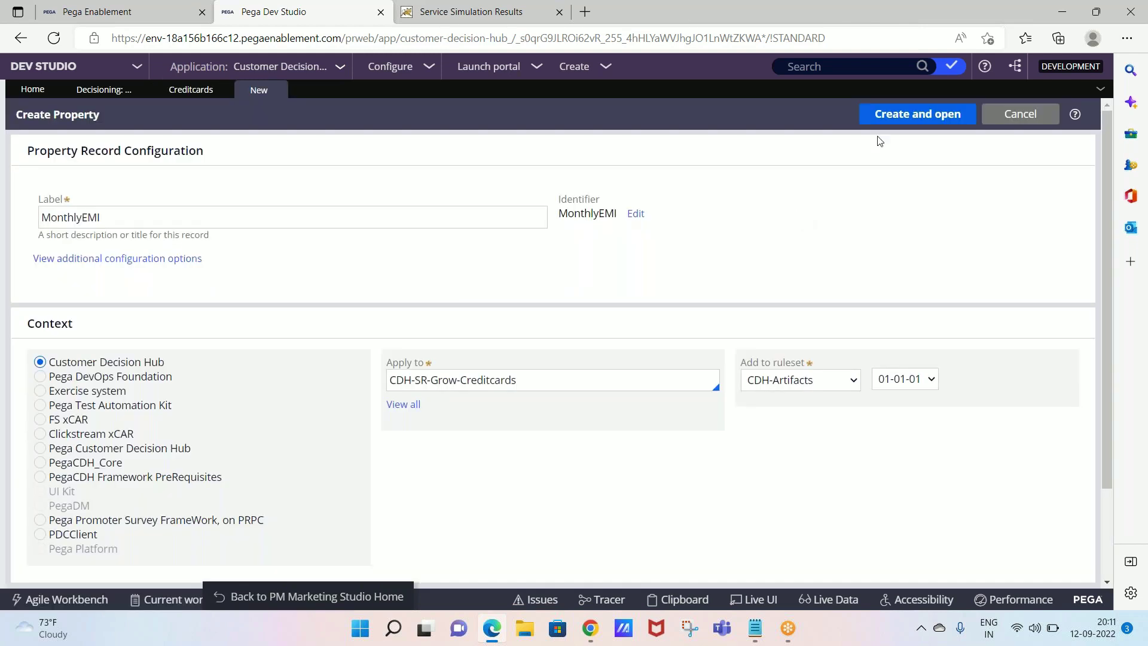
{"action": "left_click", "coordinate": [901, 114]}
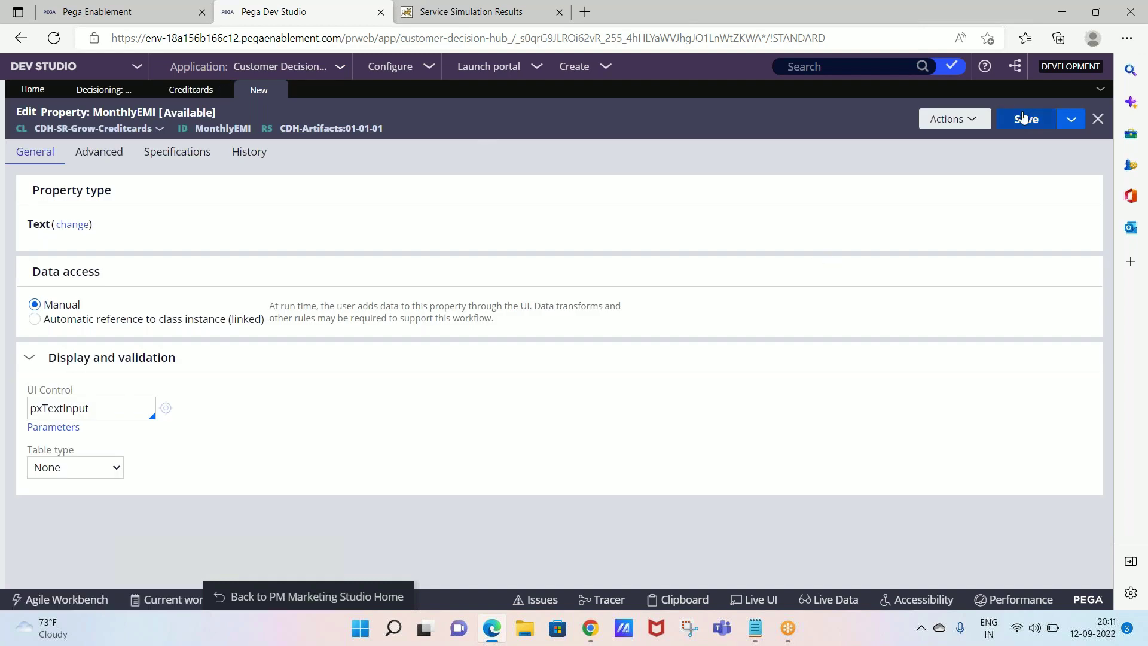
{"action": "left_click", "coordinate": [1023, 118]}
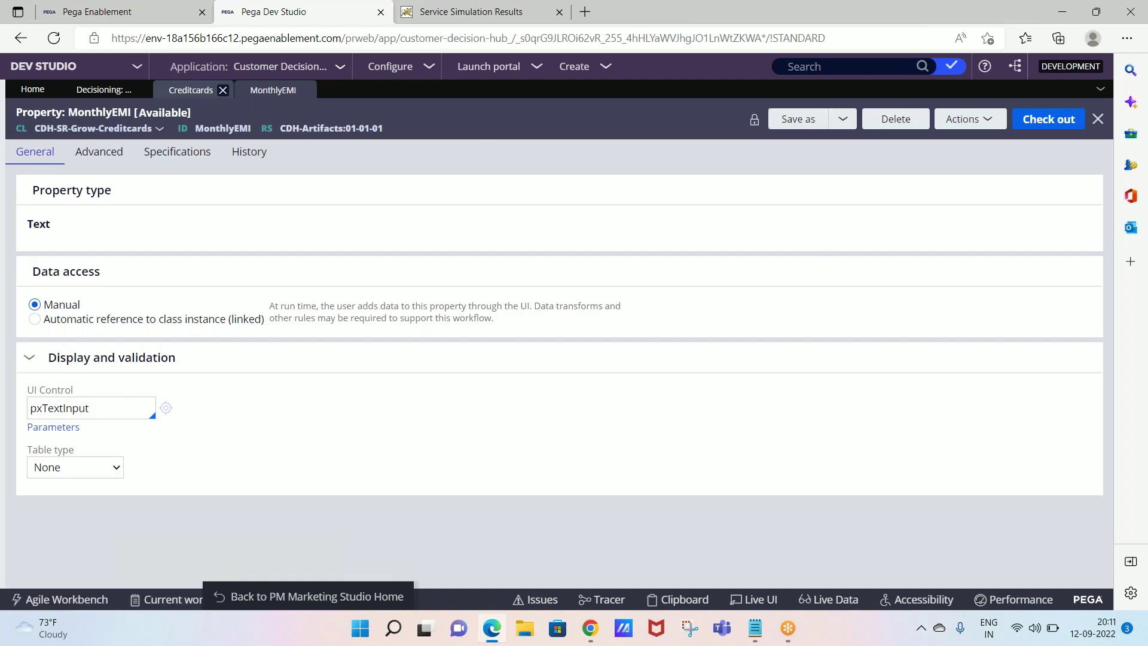
{"action": "left_click", "coordinate": [191, 90]}
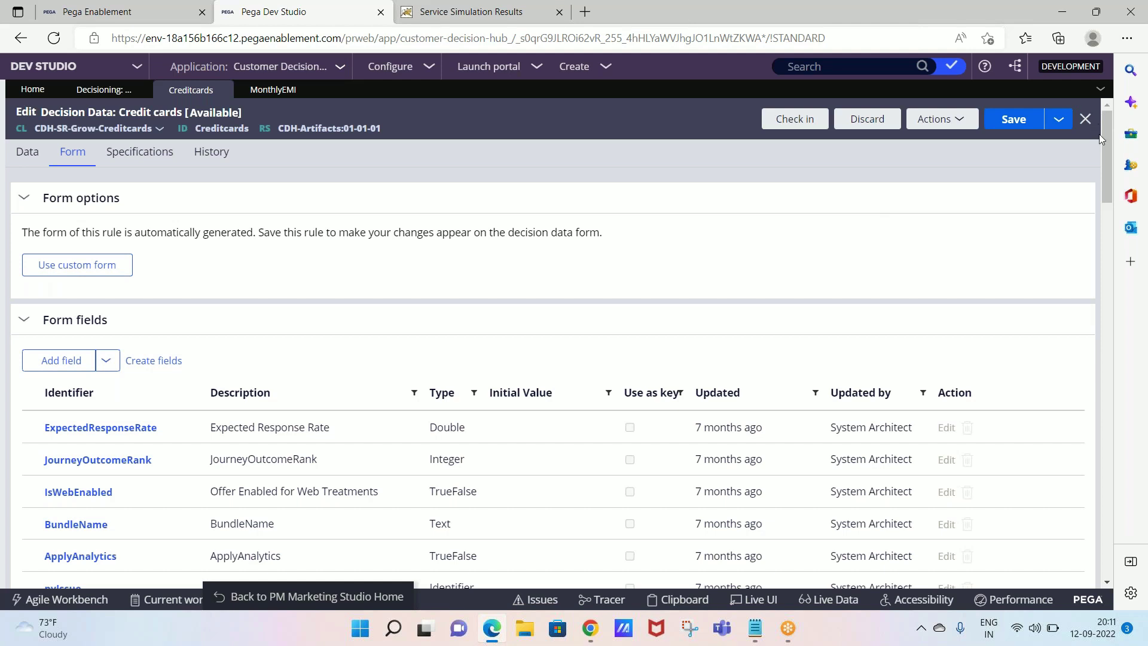
{"action": "left_click_drag", "start_coordinate": [1106, 150], "coordinate": [1107, 526]}
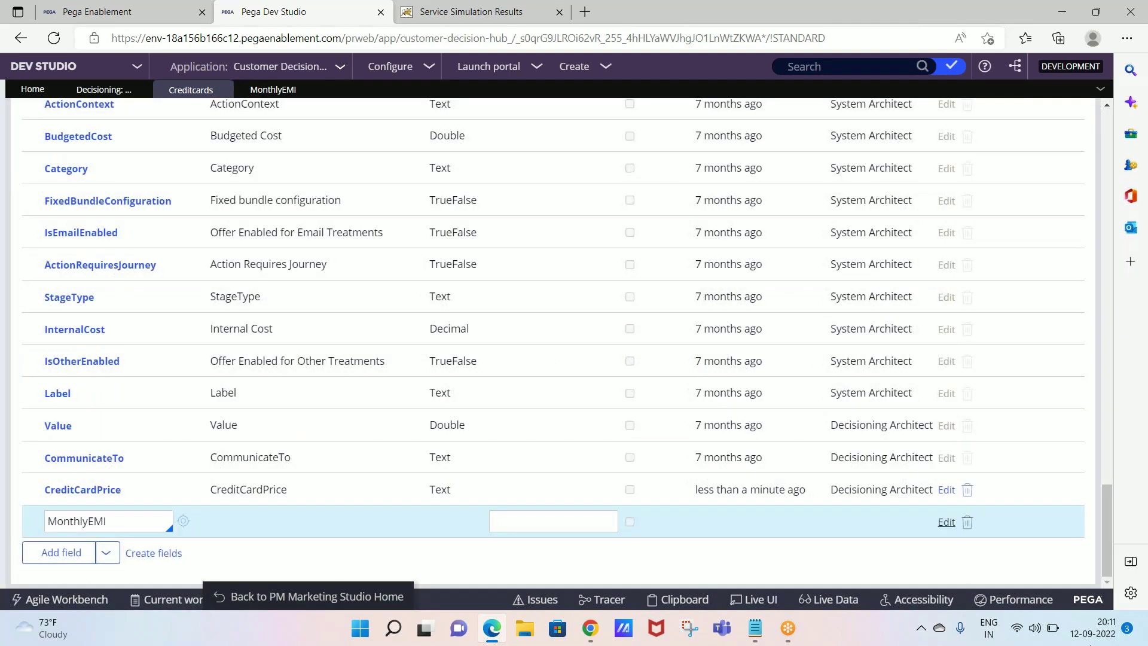
{"action": "left_click", "coordinate": [337, 562]}
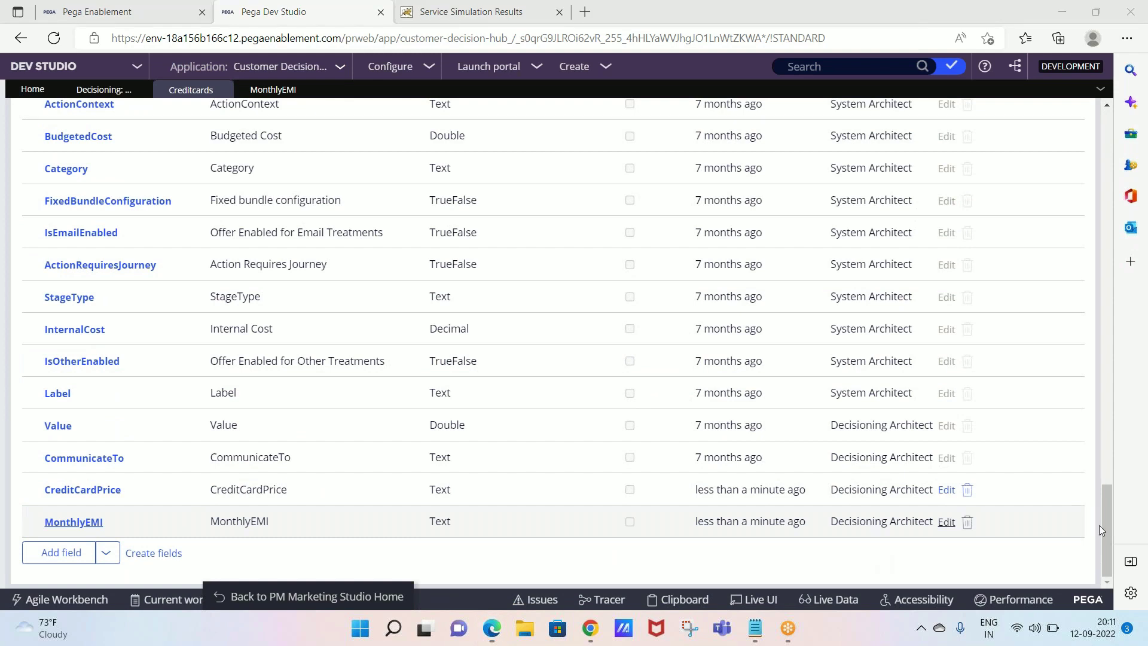
Save the Credit cards decision data and open its StandardCard proposition for editing.
{"action": "left_click_drag", "start_coordinate": [1107, 546], "coordinate": [1107, 171]}
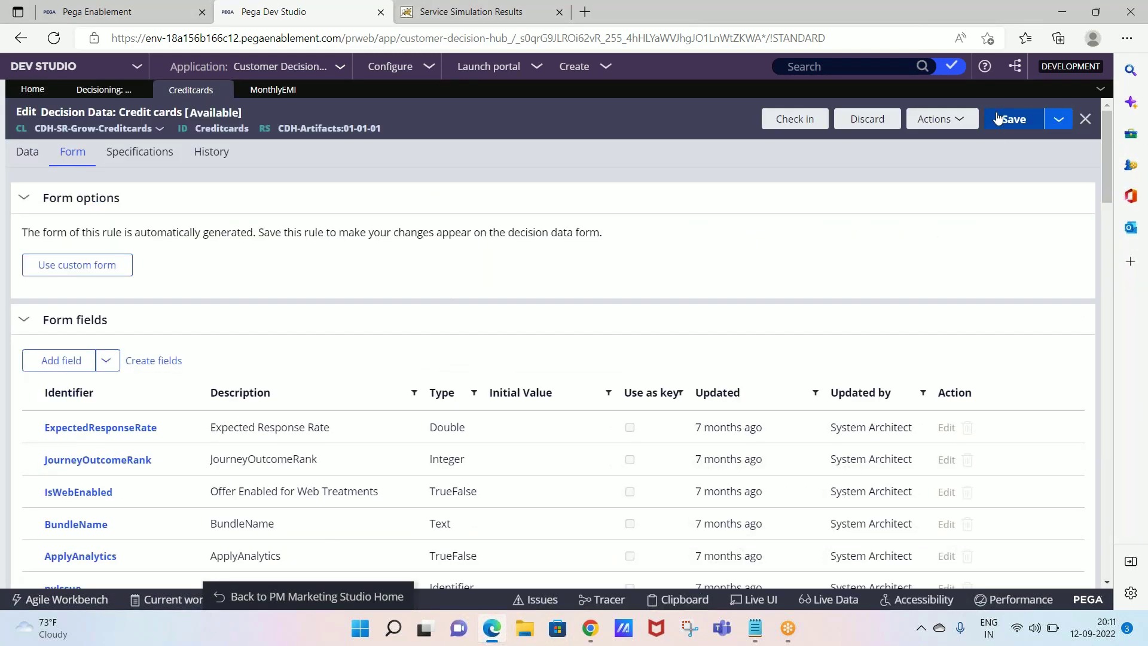
{"action": "left_click", "coordinate": [997, 118]}
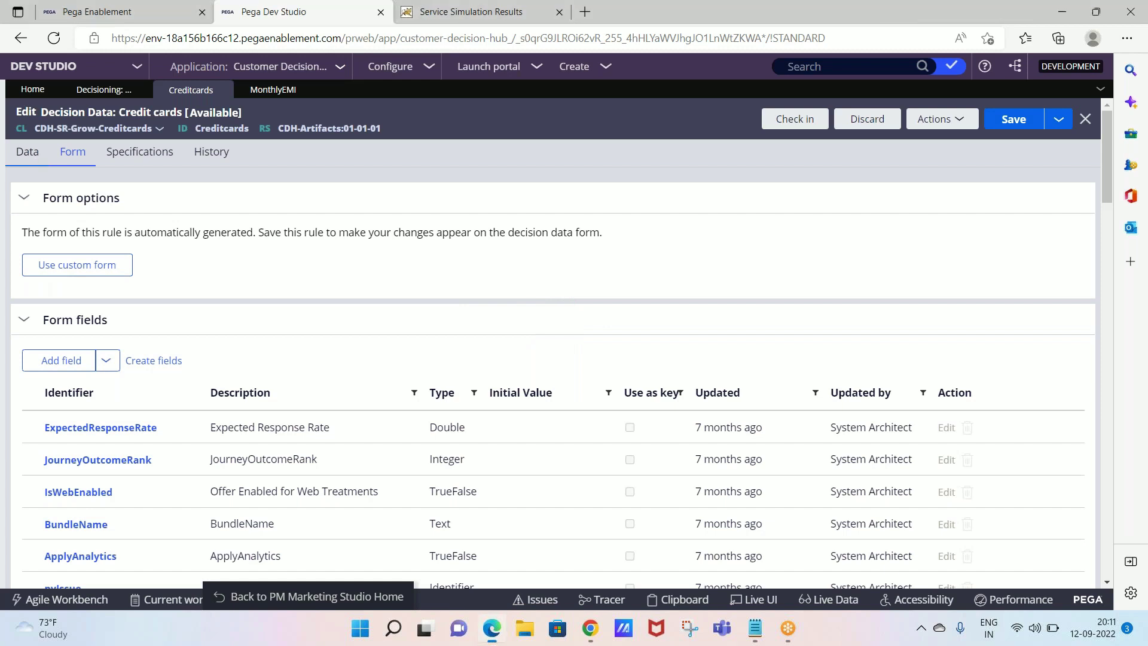
{"action": "left_click", "coordinate": [28, 152]}
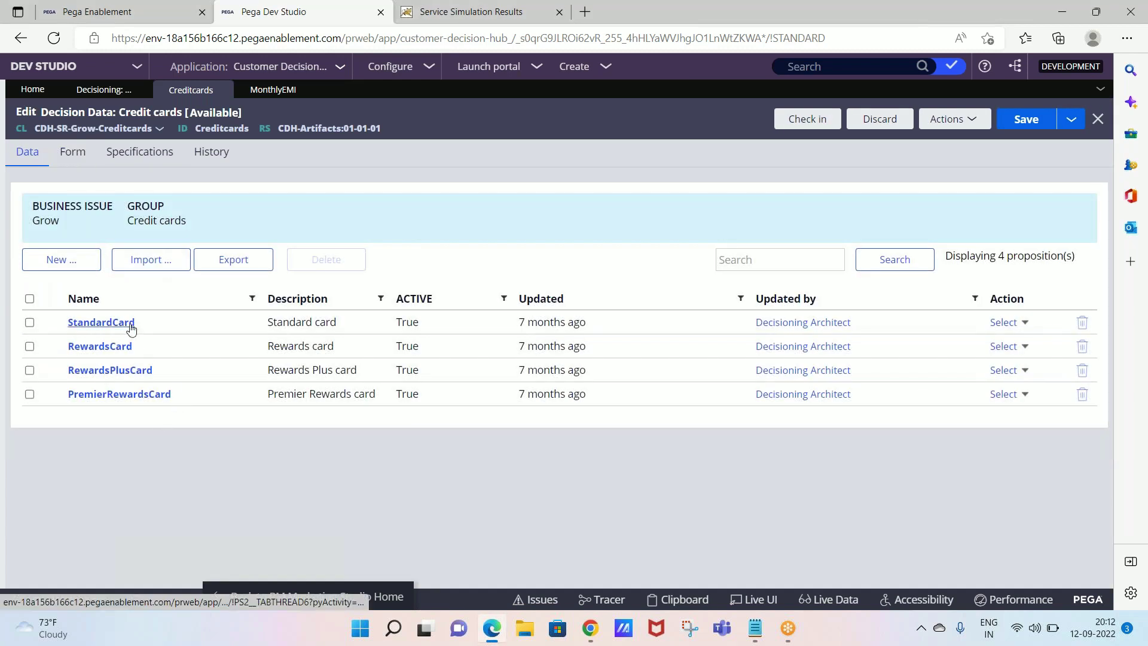
{"action": "left_click", "coordinate": [101, 324]}
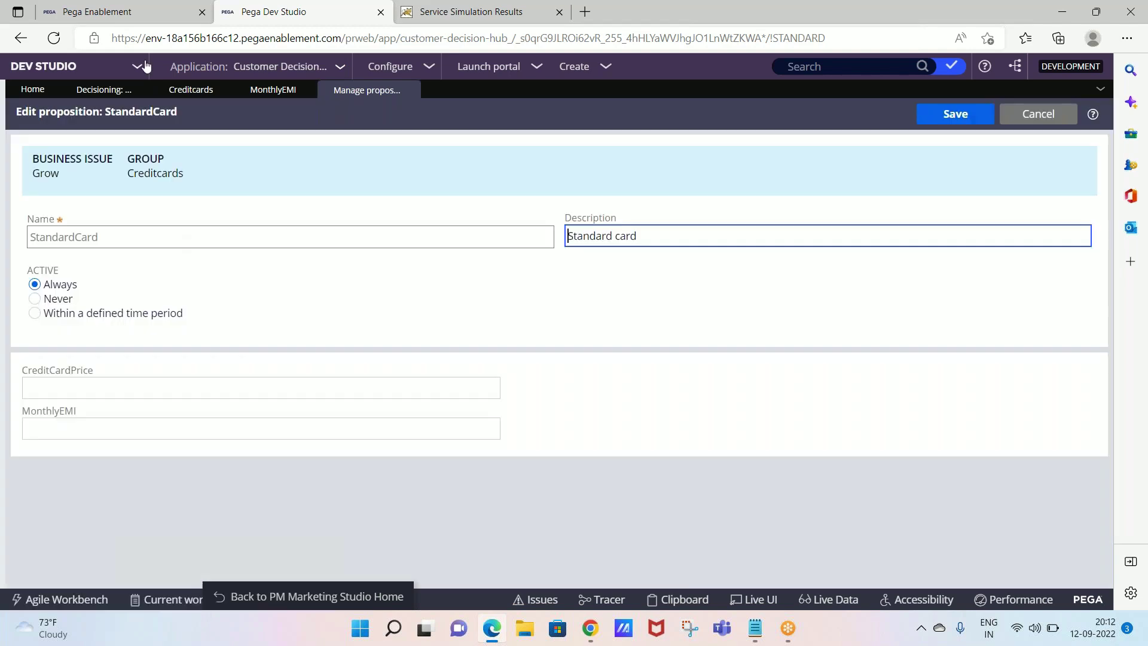
Point out the CreditCardPrice and MonthlyEMI characteristics on the StandardCard proposition.
{"action": "left_click", "coordinate": [114, 383]}
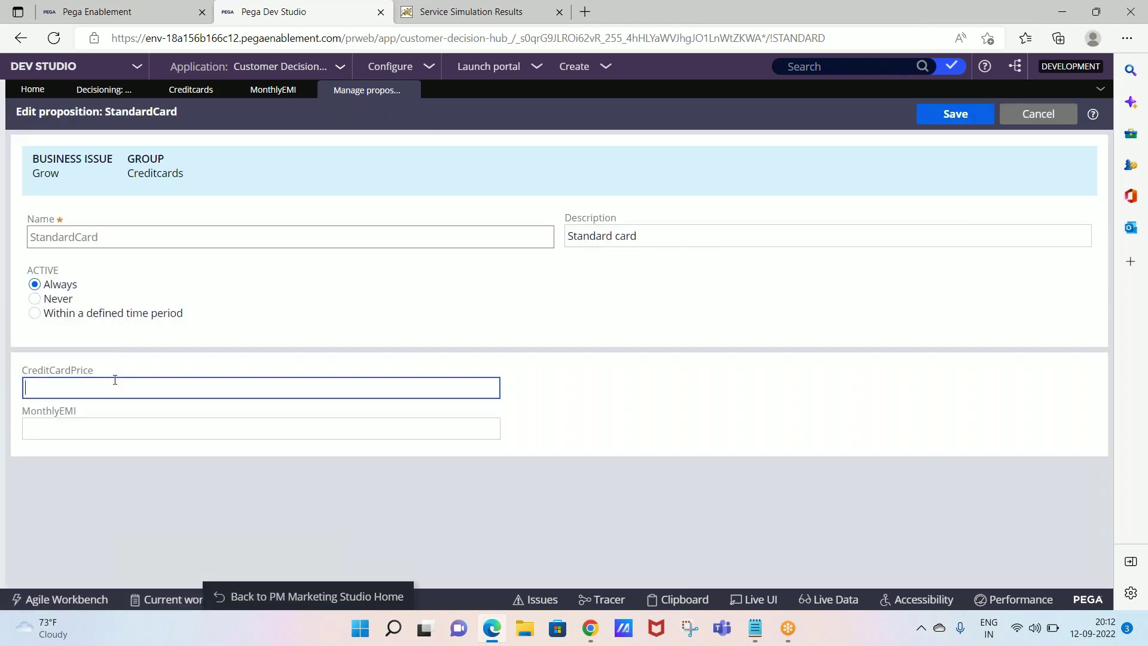
{"action": "double_click", "coordinate": [24, 365]}
{"action": "left_click", "coordinate": [84, 417]}
{"action": "left_click_drag", "start_coordinate": [84, 417], "coordinate": [13, 424]}
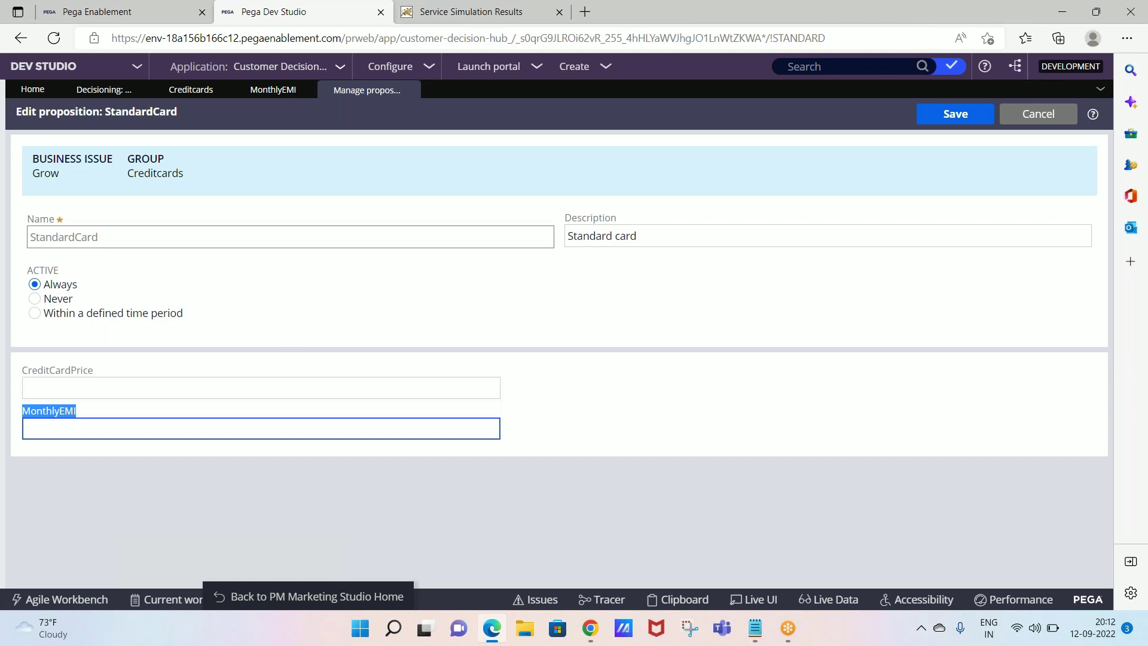
Switch to the Notepad note and highlight the three characteristic questions and the text "Propositions - Will have characteristics".
{"action": "mouse_move", "coordinate": [758, 631]}
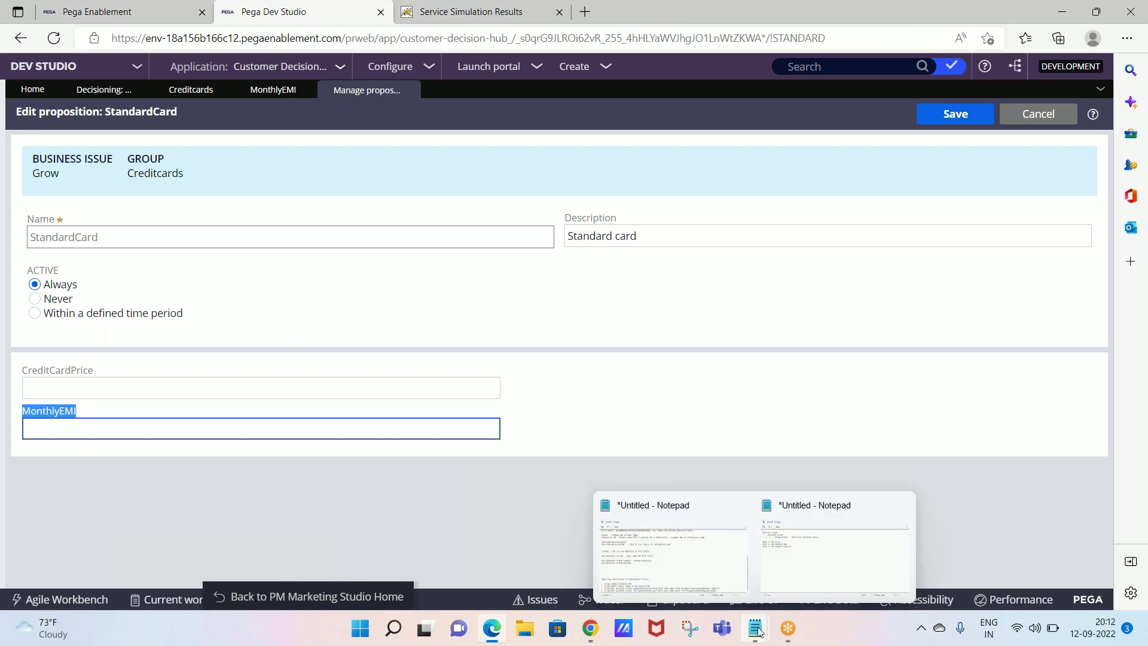
{"action": "mouse_move", "coordinate": [809, 561]}
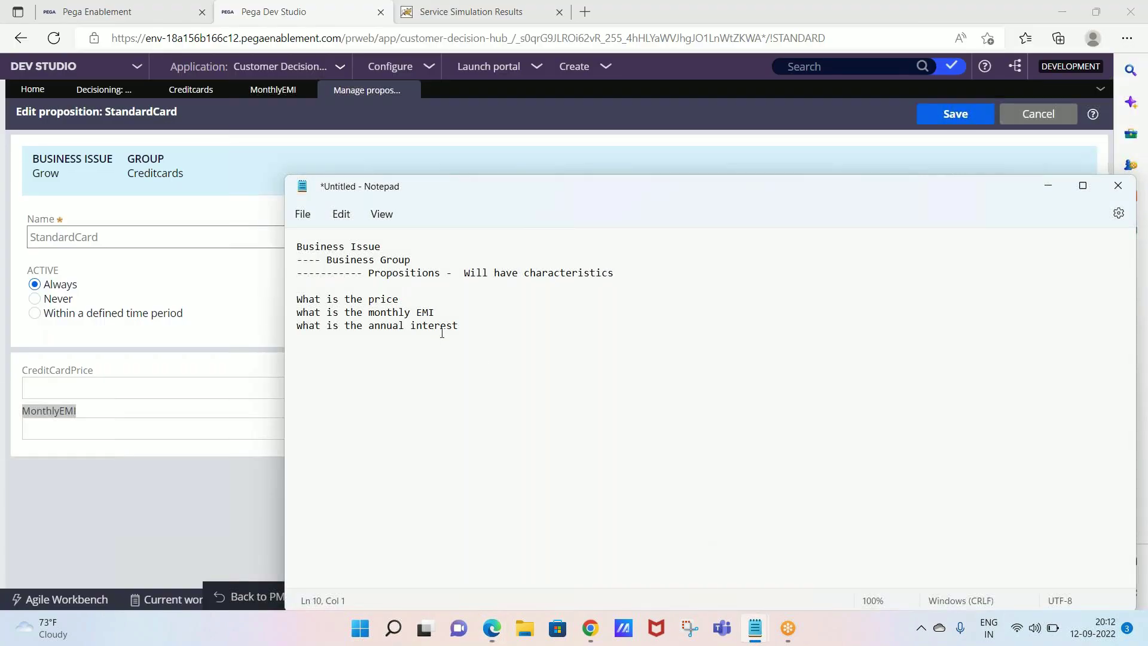
{"action": "key", "text": "BackSpace"}
{"action": "key", "text": "BackSpace"}
{"action": "left_click_drag", "start_coordinate": [462, 328], "coordinate": [297, 298]}
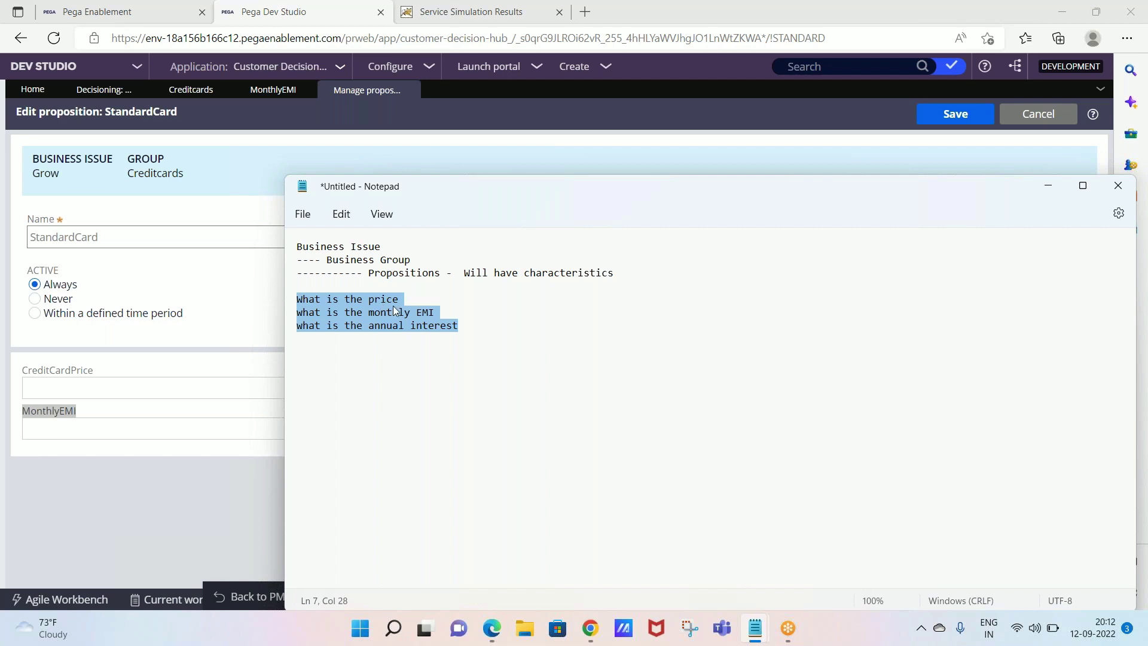
{"action": "left_click", "coordinate": [463, 323]}
{"action": "left_click_drag", "start_coordinate": [463, 323], "coordinate": [285, 290]}
{"action": "left_click", "coordinate": [441, 325]}
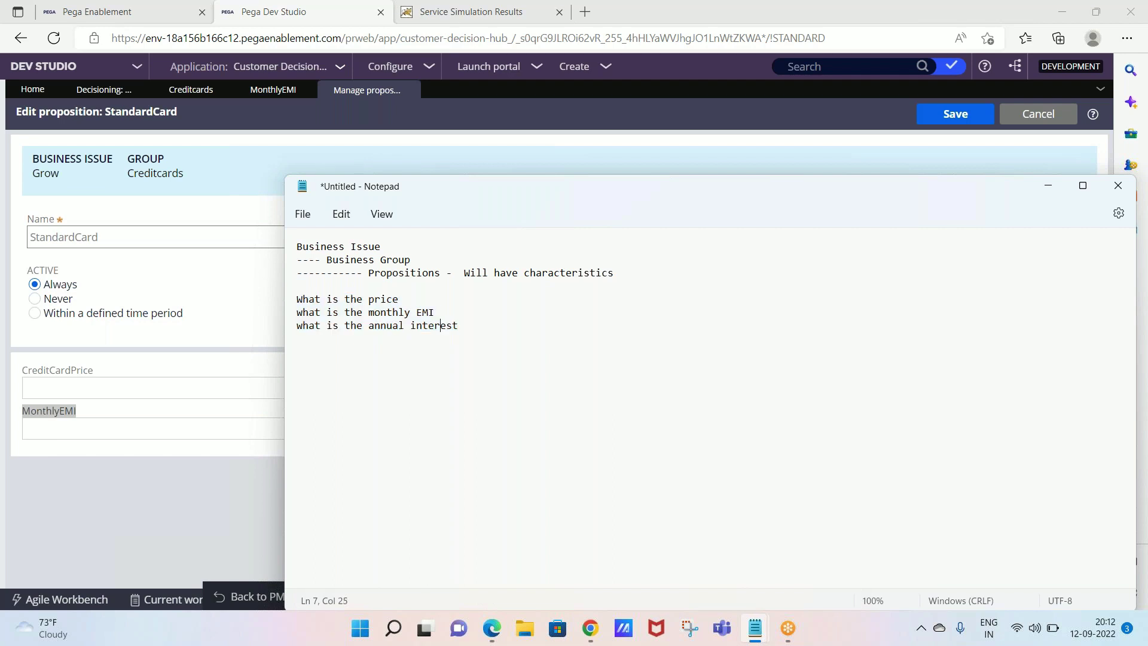
{"action": "left_click_drag", "start_coordinate": [463, 328], "coordinate": [635, 267]}
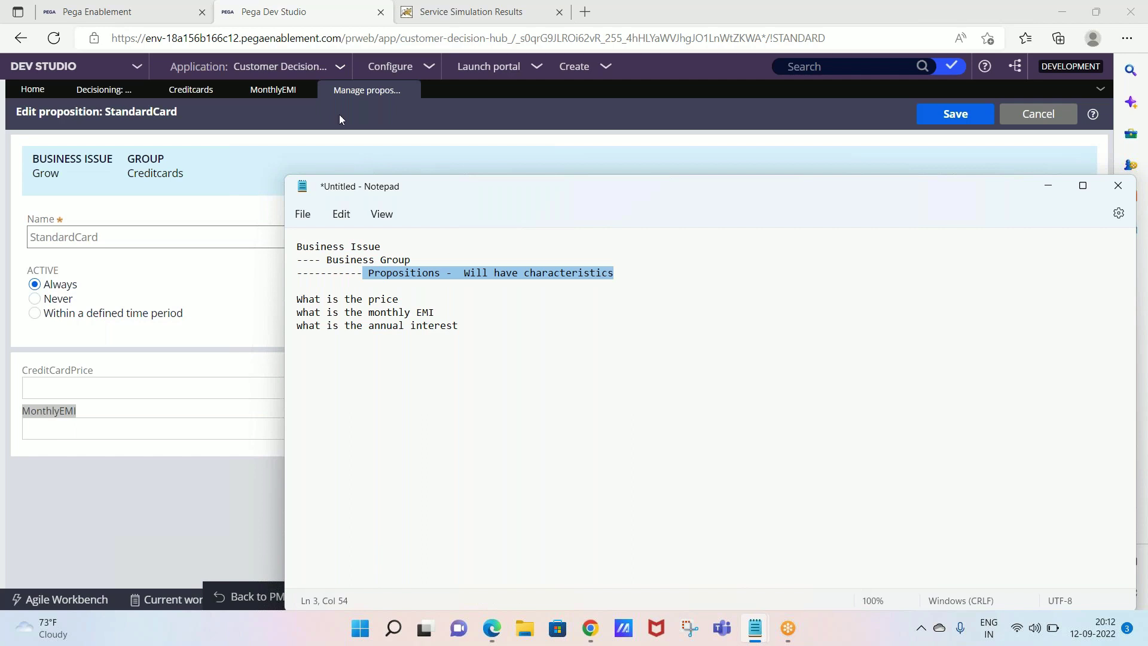
Review the form fields of the Credit cards decision data, then go back to the CreditCardPrice characteristic of StandardCard.
{"action": "left_click", "coordinate": [201, 92]}
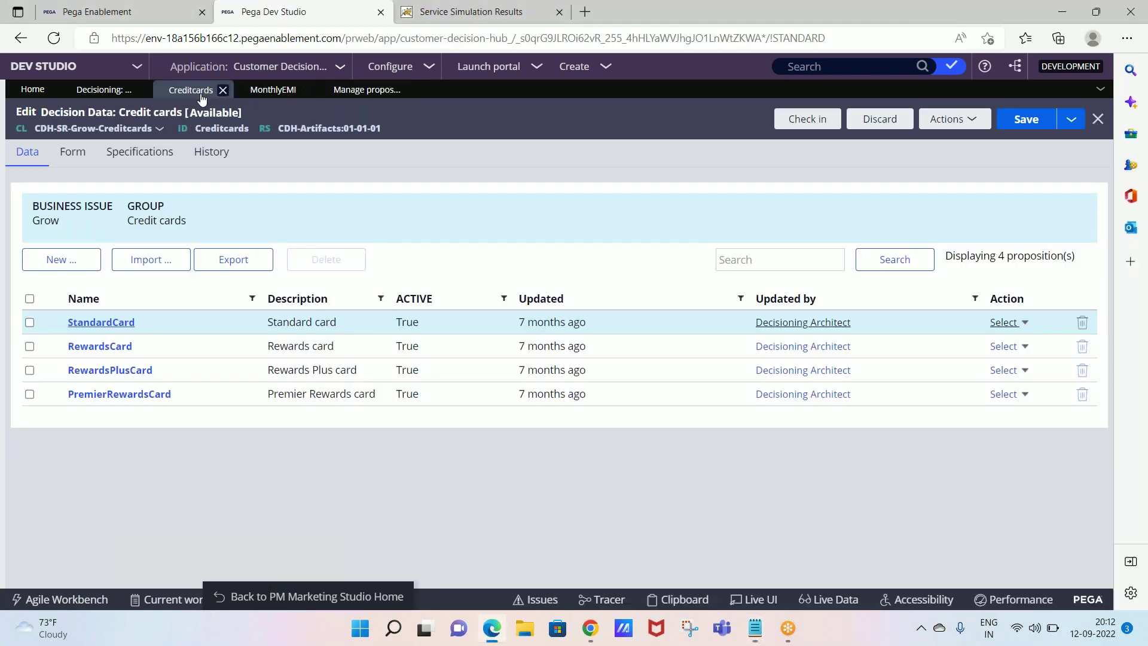
{"action": "left_click", "coordinate": [69, 152]}
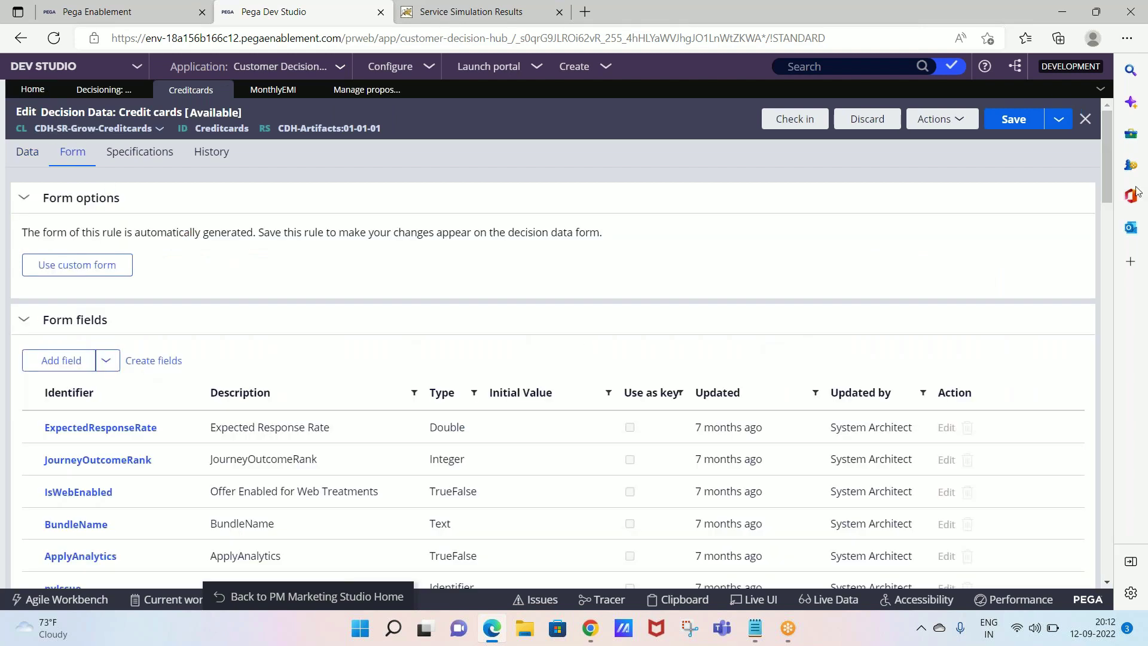
{"action": "left_click_drag", "start_coordinate": [1107, 170], "coordinate": [1126, 198]}
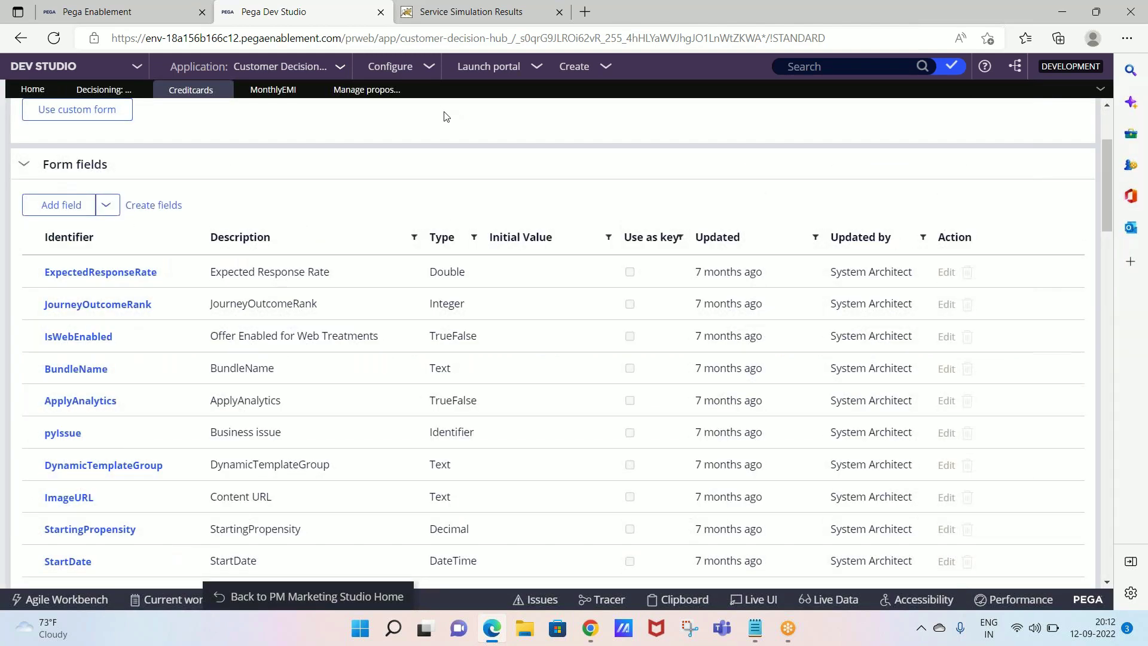
{"action": "left_click", "coordinate": [358, 94]}
{"action": "left_click", "coordinate": [149, 387]}
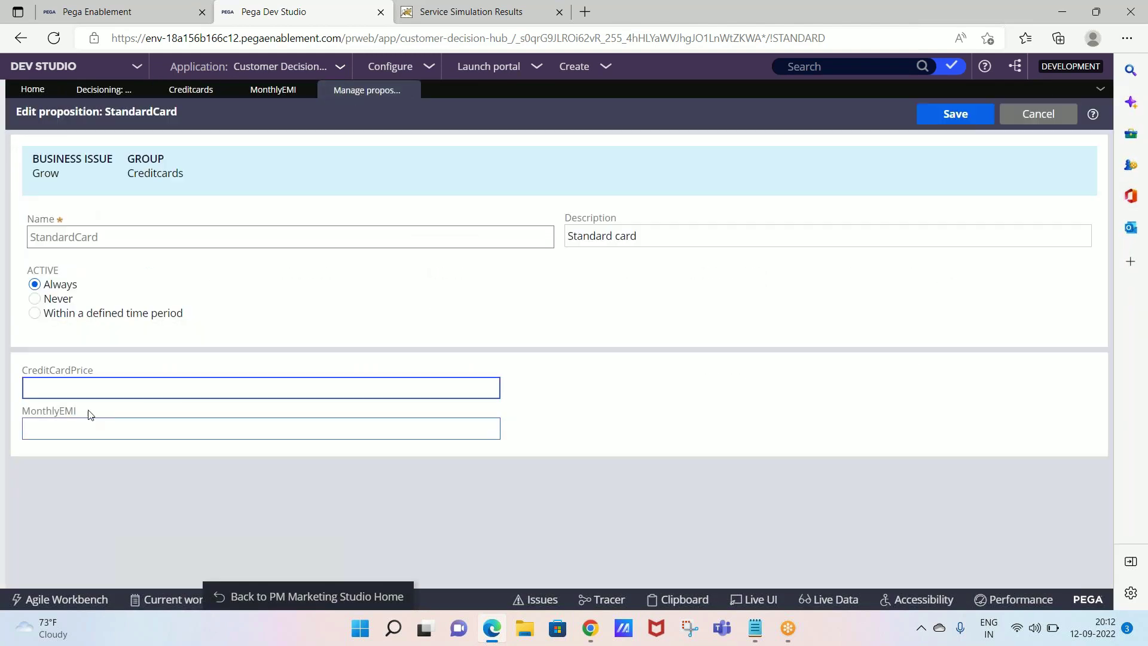
Reopen the StandardCard proposition from the Credit cards decision data and set its CreditCardPrice to 40.00.
{"action": "left_click", "coordinate": [412, 90]}
{"action": "left_click", "coordinate": [27, 152]}
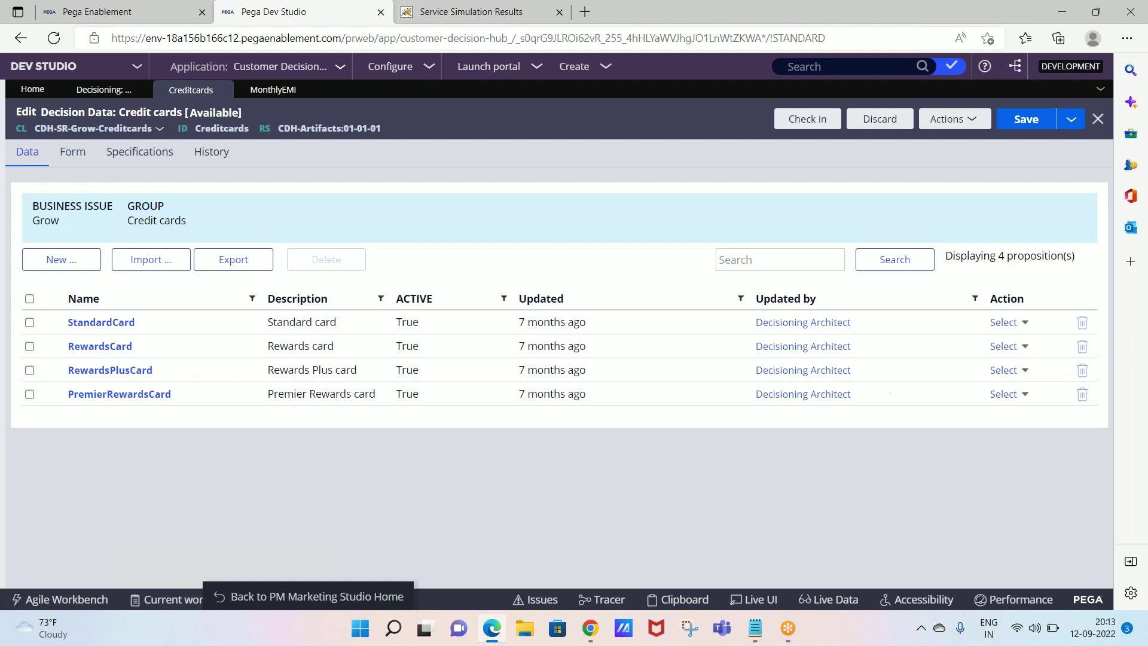
{"action": "left_click", "coordinate": [101, 322]}
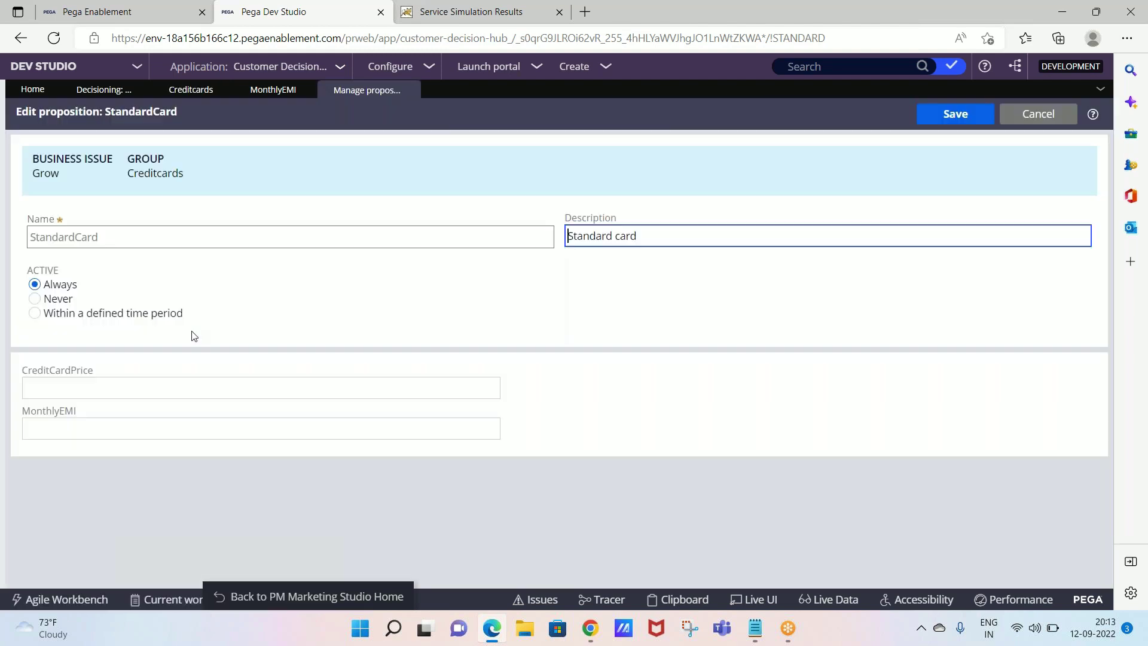
{"action": "left_click", "coordinate": [151, 387]}
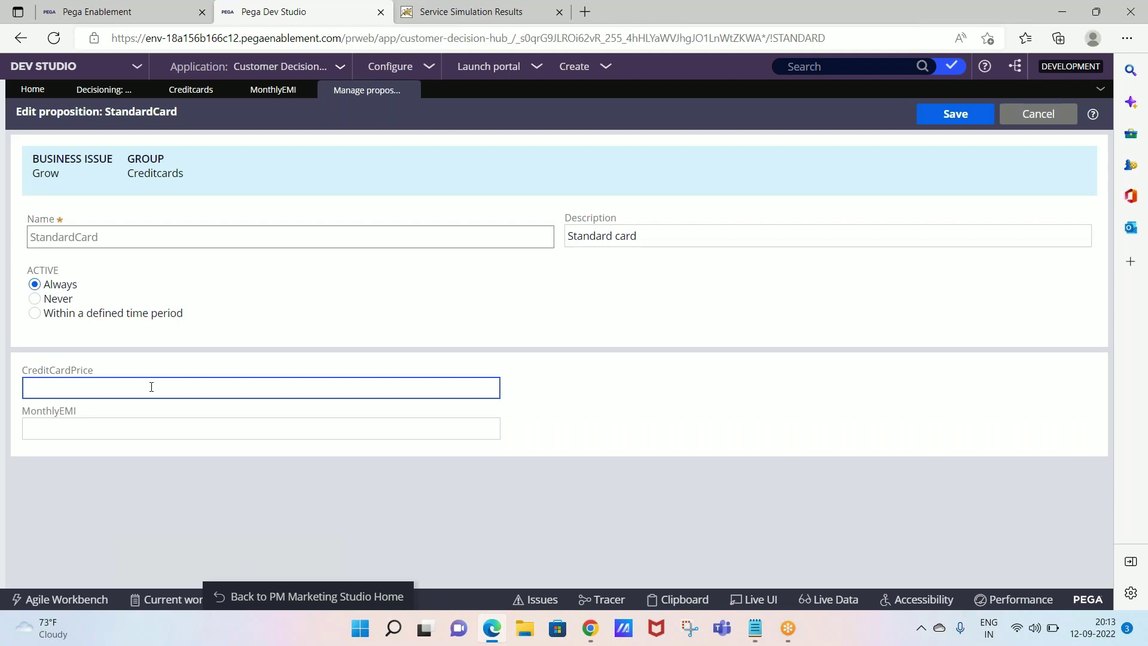
{"action": "type", "text": "40.00"}
Set the MonthlyEMI of StandardCard to 2 and save the proposition.
{"action": "left_click", "coordinate": [140, 422]}
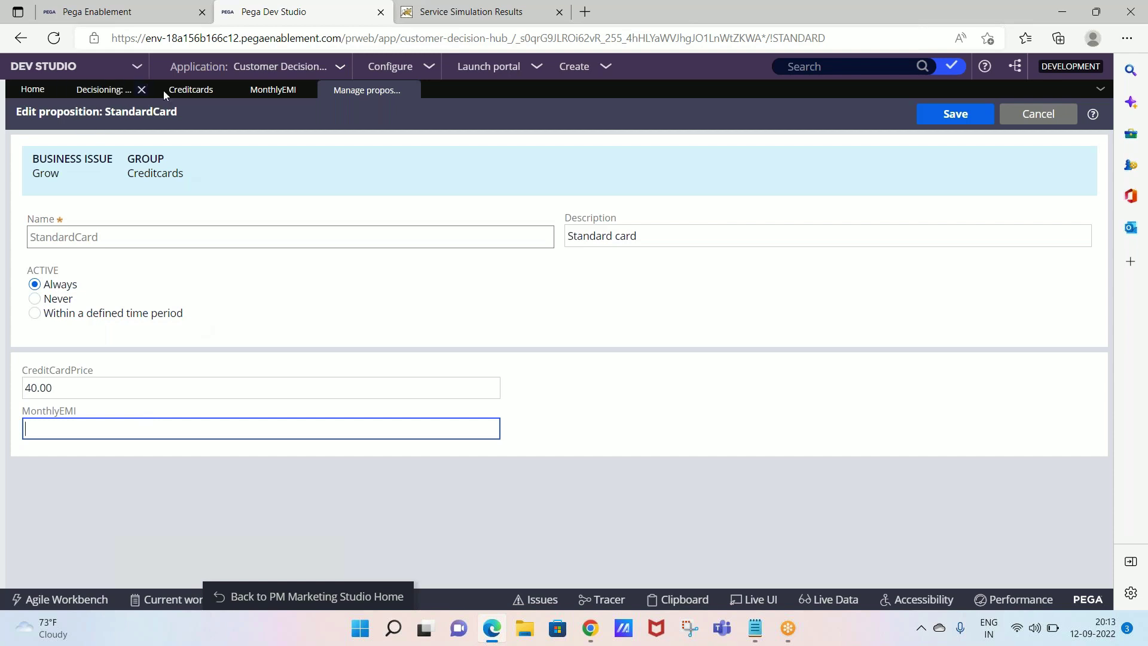
{"action": "left_click", "coordinate": [186, 90]}
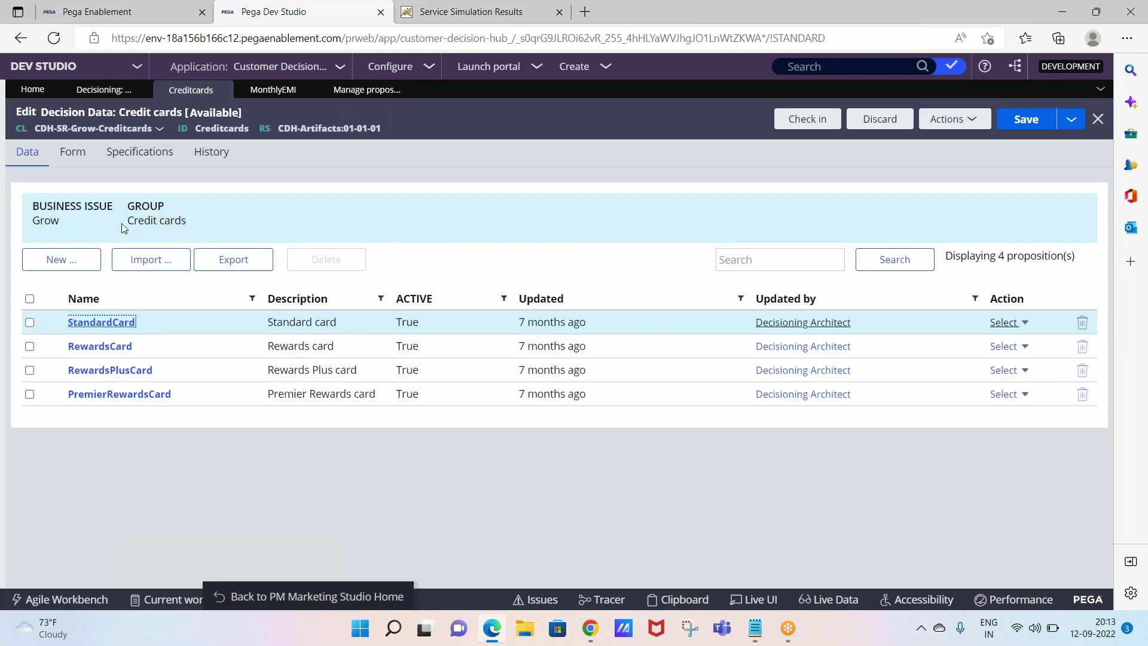
{"action": "left_click", "coordinate": [371, 89]}
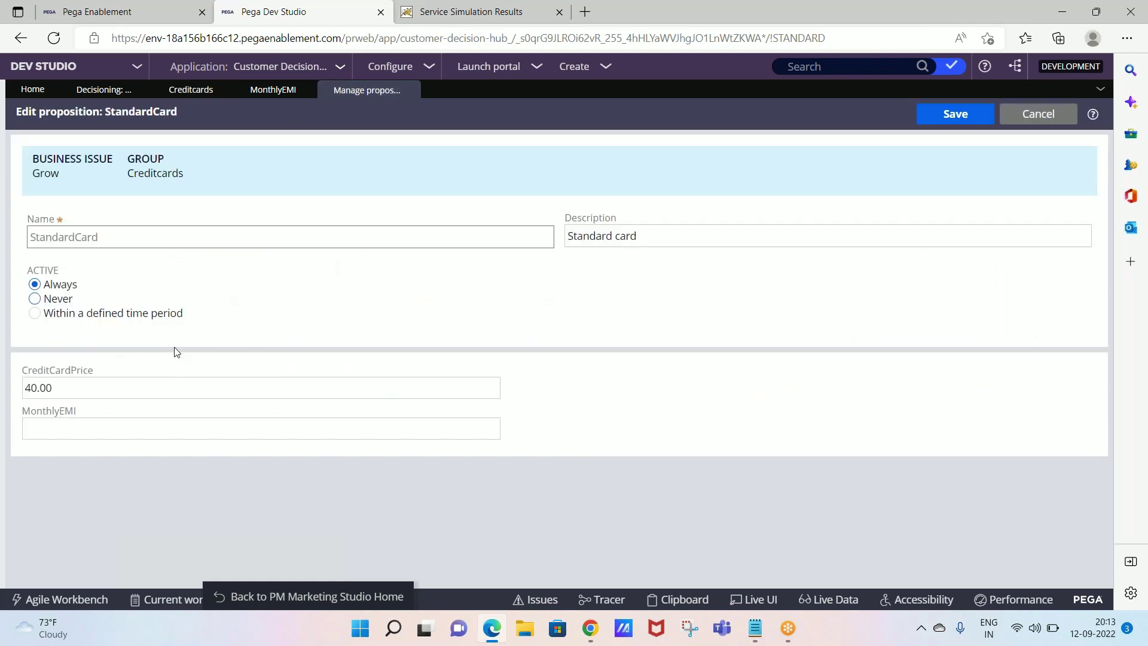
{"action": "left_click", "coordinate": [137, 434]}
{"action": "type", "text": "2"}
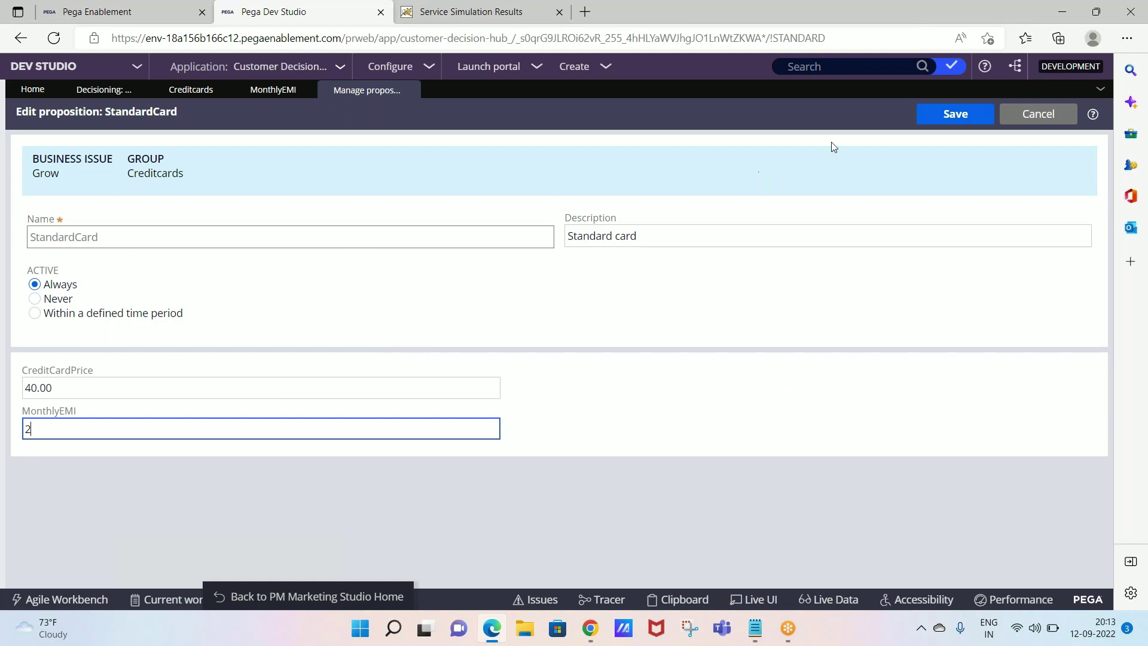
{"action": "left_click", "coordinate": [945, 119]}
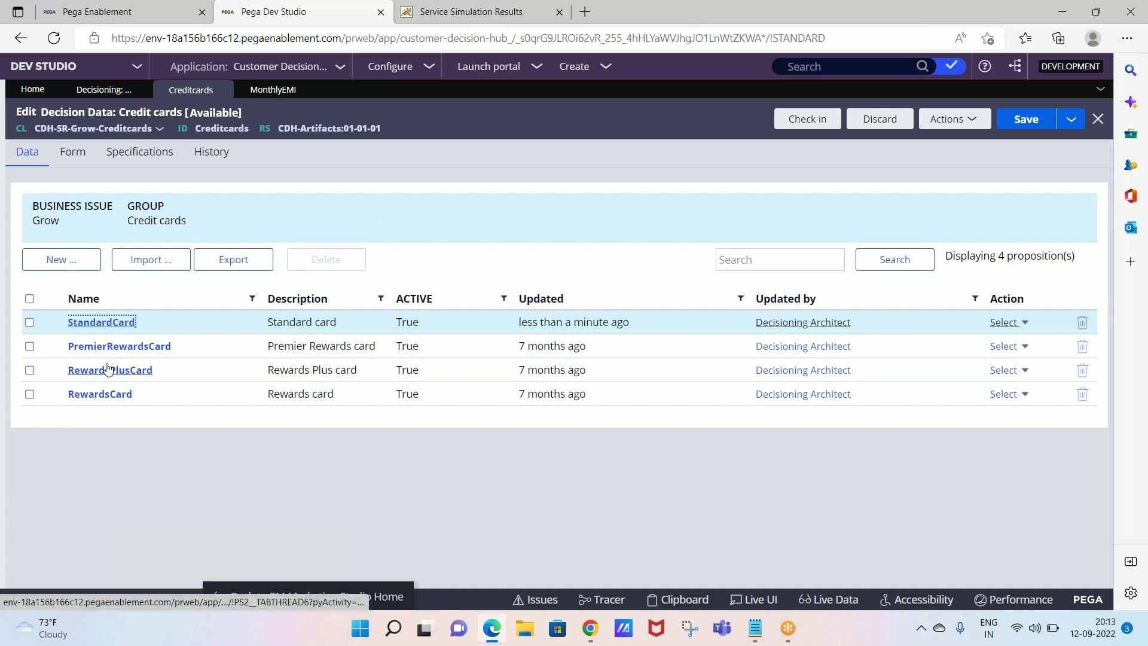
View the characteristic fields of the PremierRewardsCard proposition, then return to the Credit cards proposition list.
{"action": "left_click", "coordinate": [99, 347]}
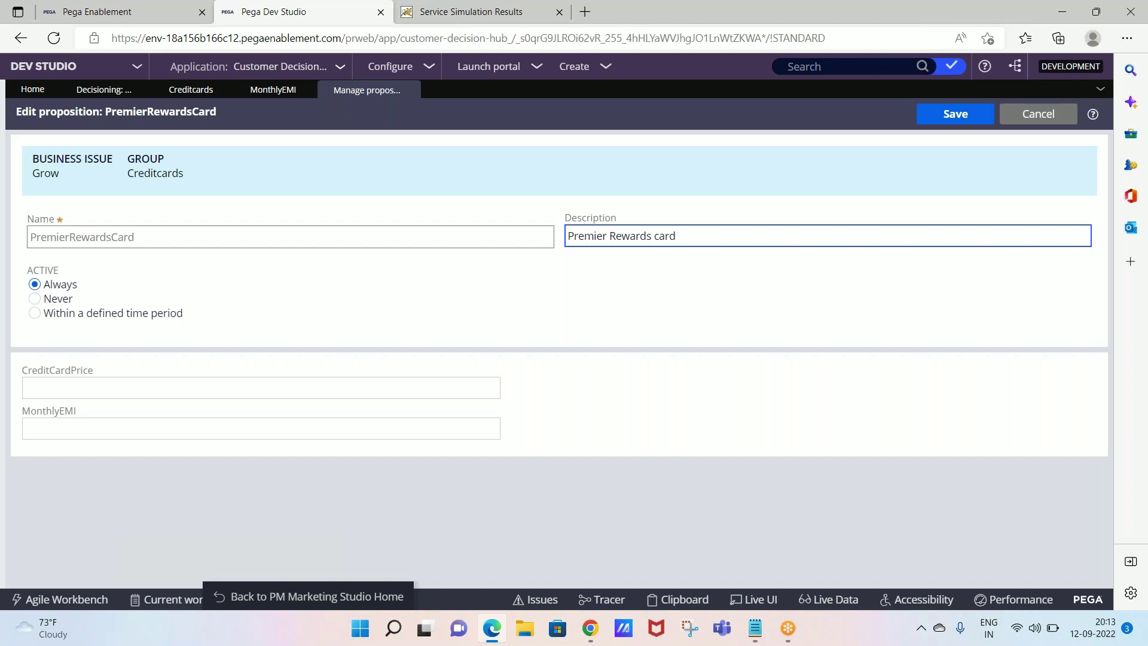
{"action": "left_click", "coordinate": [179, 388]}
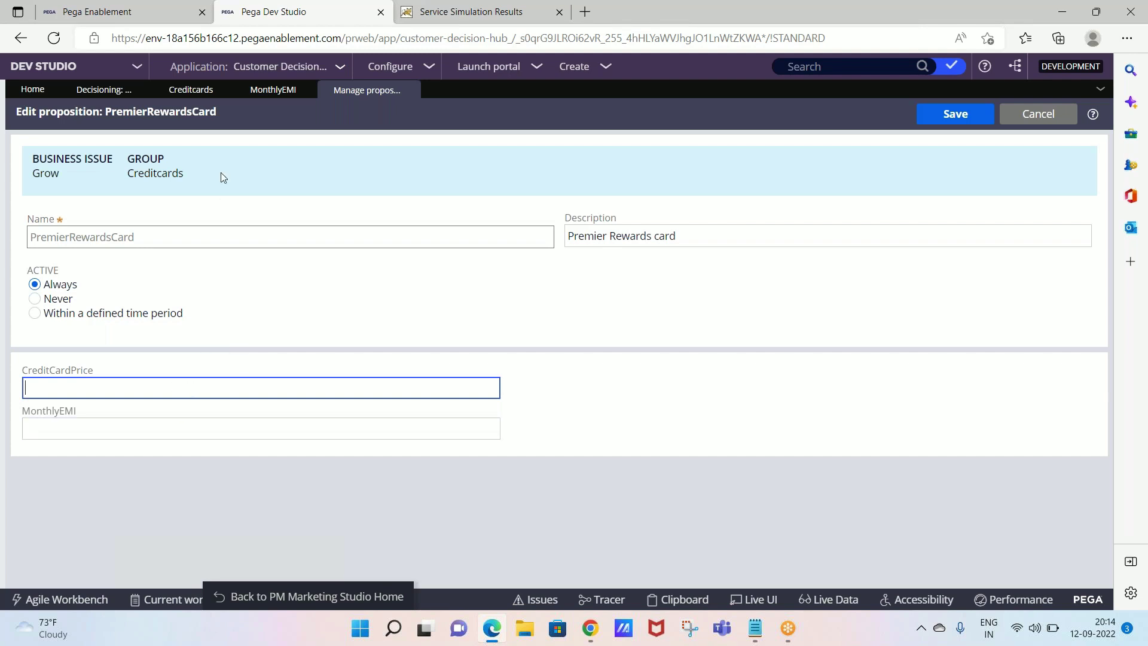
{"action": "left_click", "coordinate": [193, 94]}
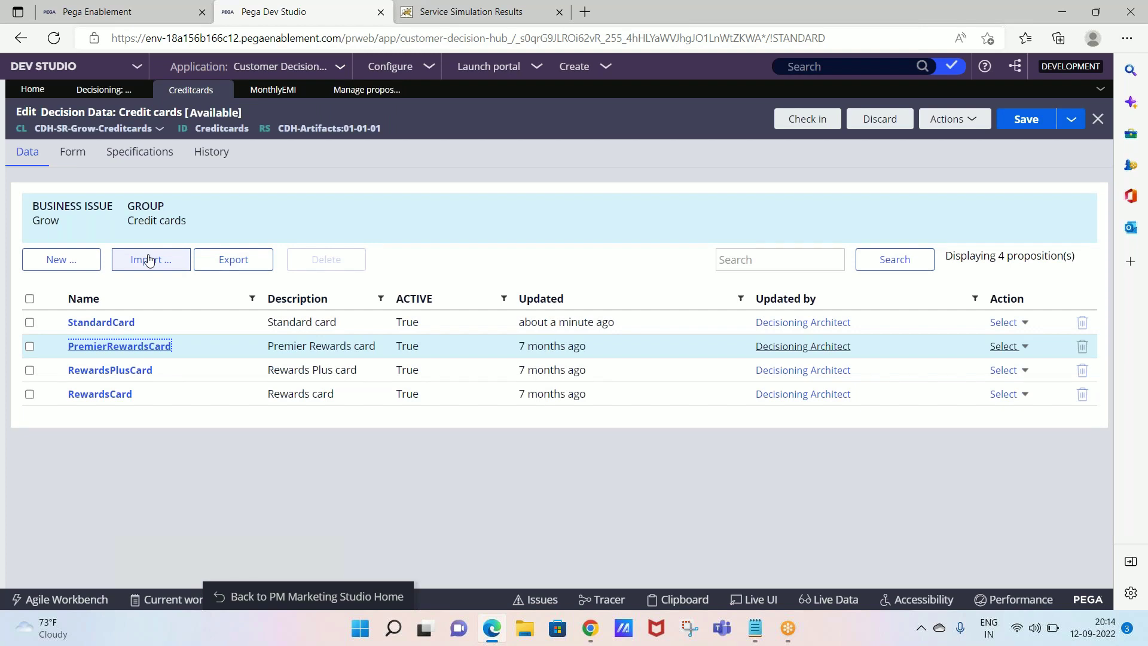
Export the Credit cards propositions to a CSV file and open it in Excel, dismissing the Office welcome dialog.
{"action": "left_click", "coordinate": [231, 259]}
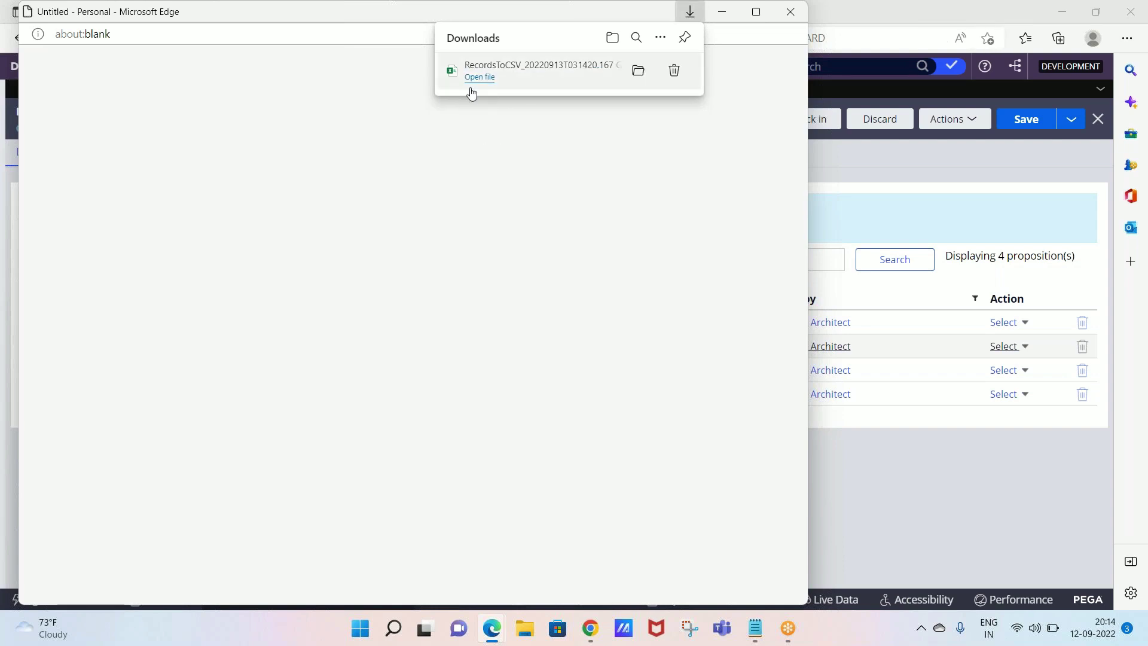
{"action": "left_click", "coordinate": [471, 89]}
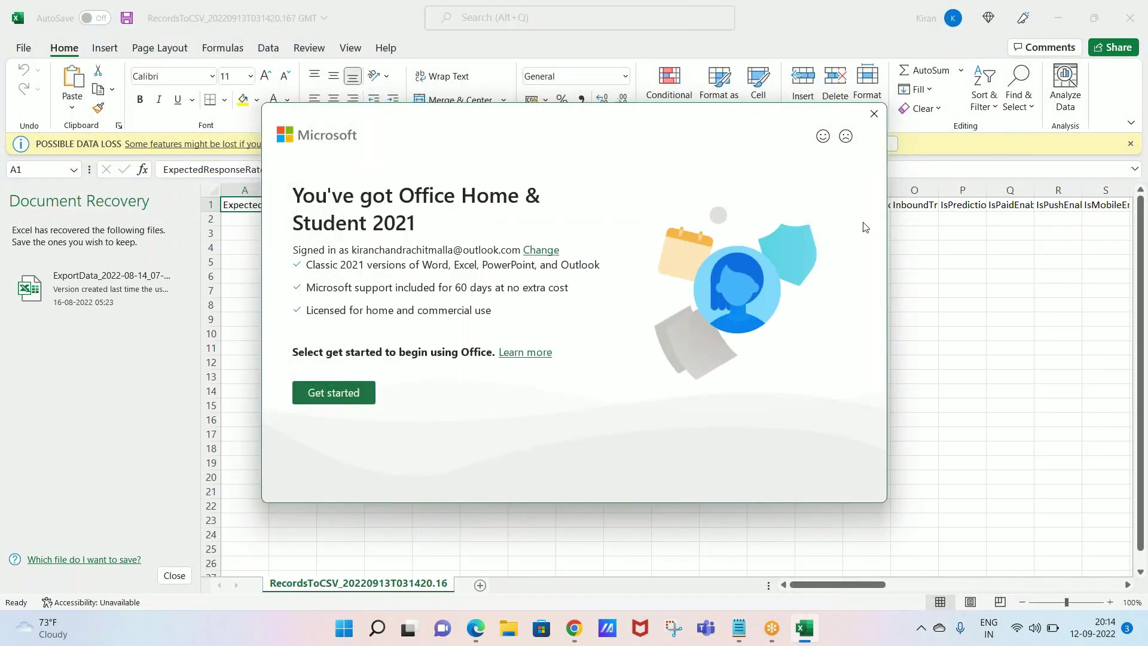
{"action": "left_click", "coordinate": [873, 114]}
Examine the CreditCardPrice and MonthlyEMI columns of the exported file, then close Excel and the blank browser window.
{"action": "left_click_drag", "start_coordinate": [824, 589], "coordinate": [1067, 585]}
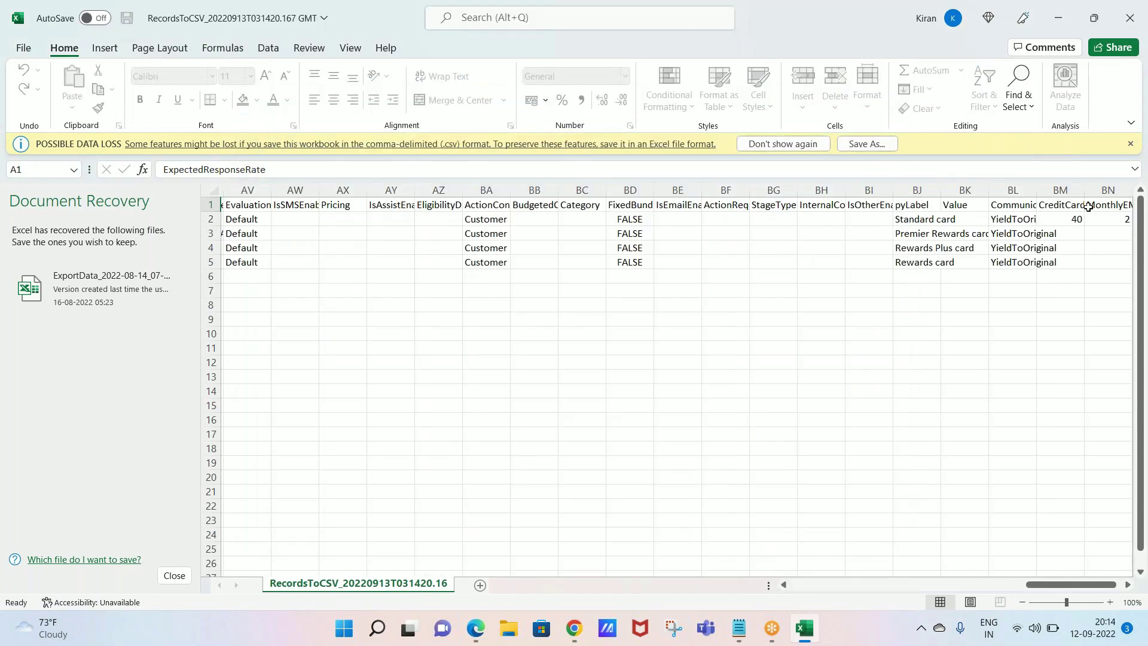
{"action": "left_click", "coordinate": [1082, 188]}
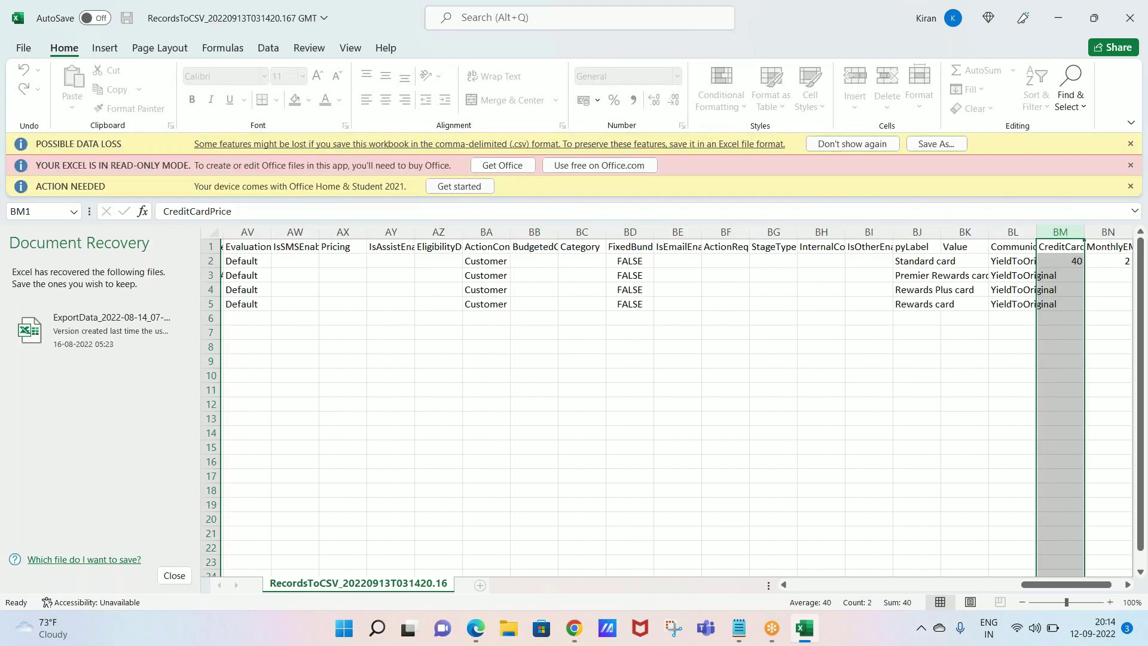
{"action": "left_click_drag", "start_coordinate": [1083, 233], "coordinate": [1080, 232]}
{"action": "left_click", "coordinate": [1120, 24]}
{"action": "left_click", "coordinate": [780, 19]}
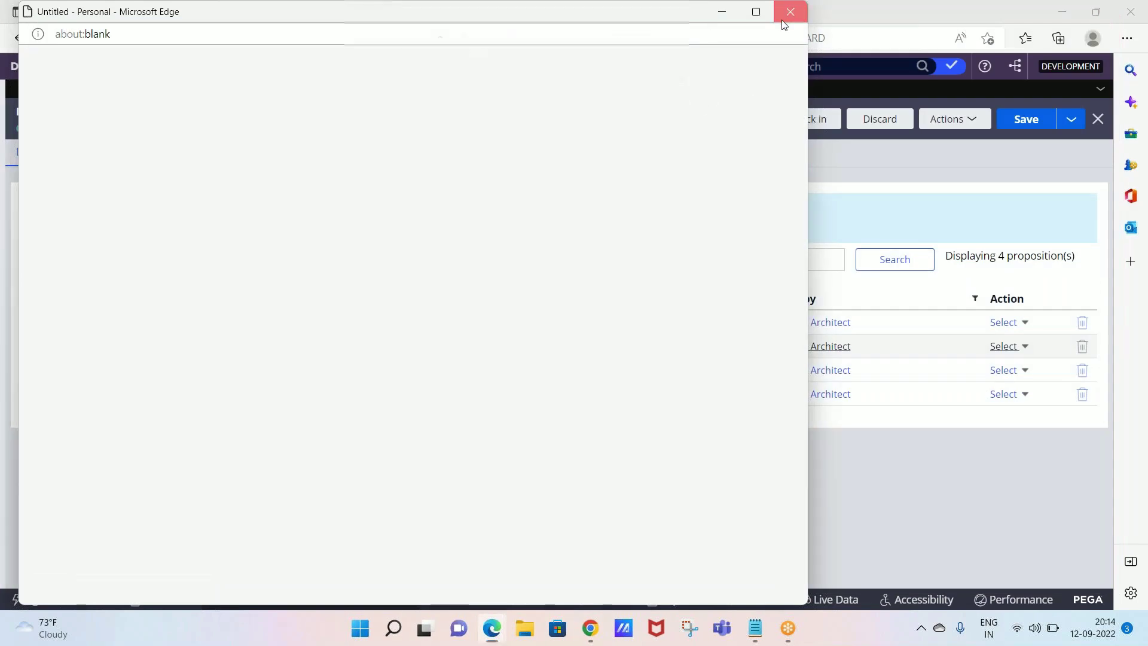
{"action": "left_click", "coordinate": [780, 20]}
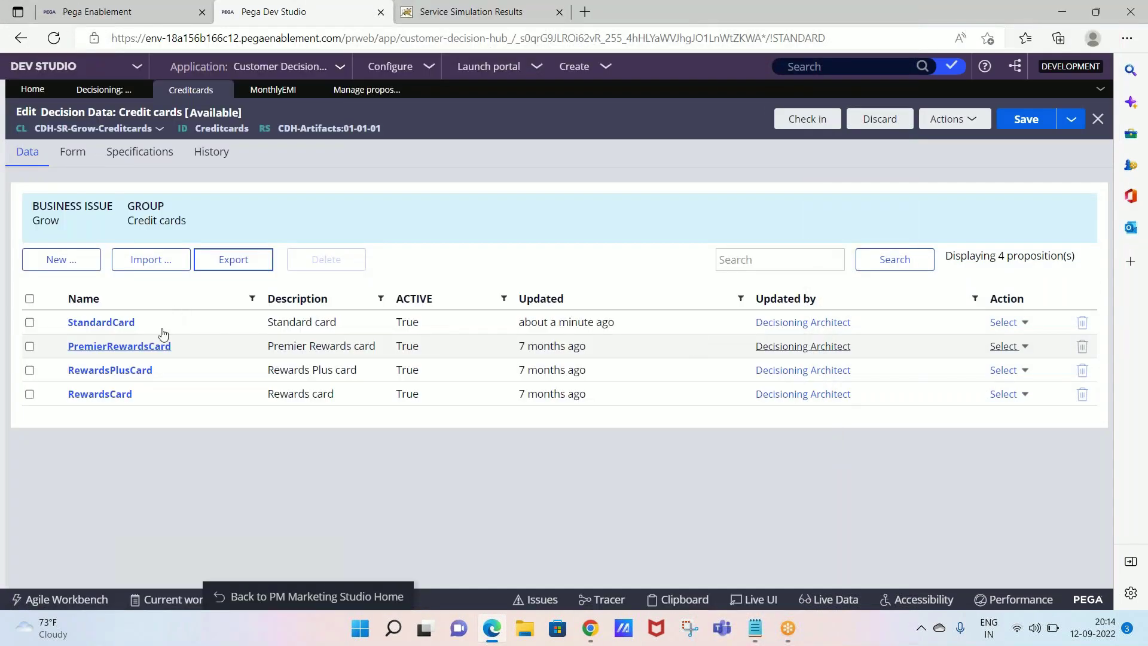
Set CreditCardPrice to 100 and MonthlyEMI to 3 on the PremierRewardsCard proposition and save it.
{"action": "left_click", "coordinate": [135, 346]}
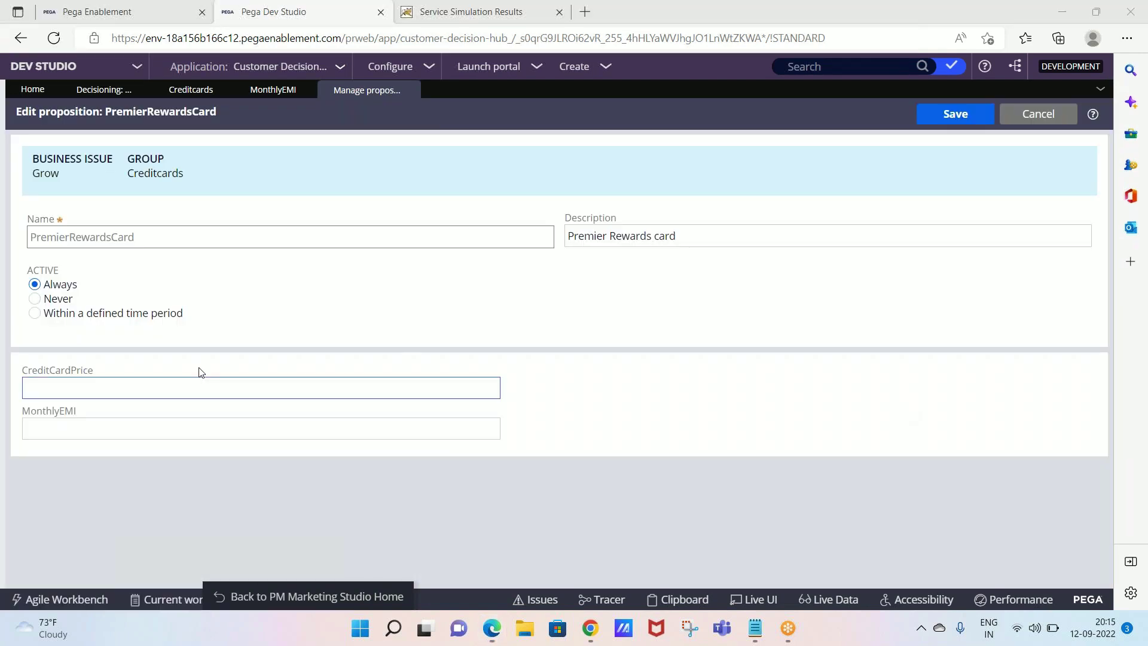
{"action": "left_click", "coordinate": [196, 381]}
{"action": "type", "text": "100"}
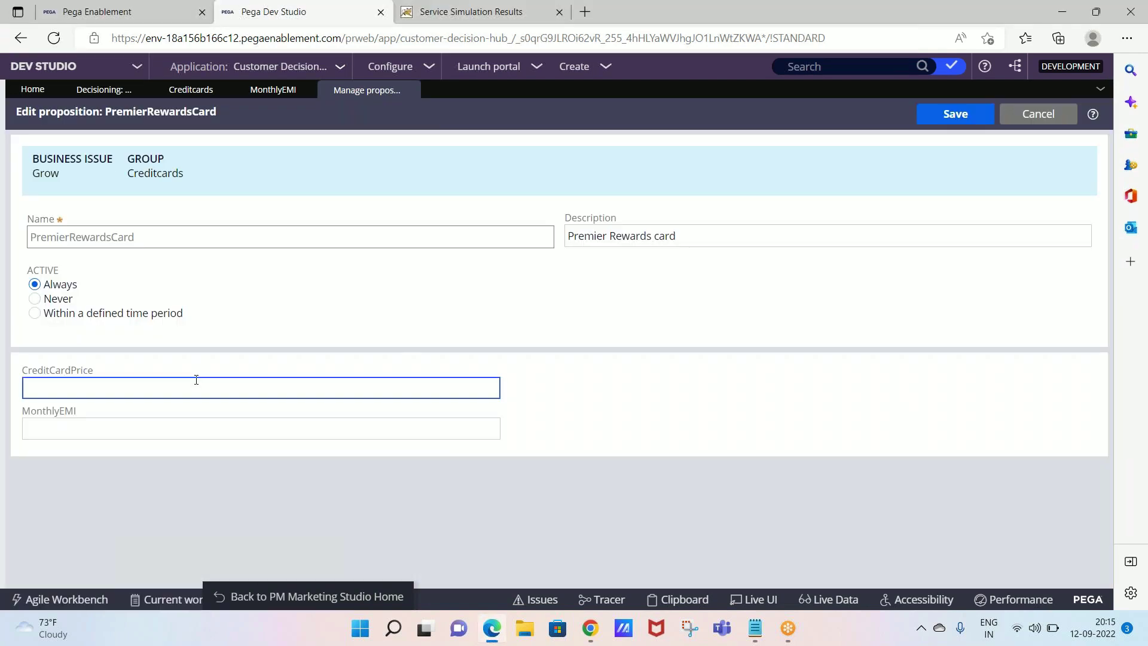
{"action": "left_click", "coordinate": [195, 428]}
{"action": "type", "text": "3"}
{"action": "left_click", "coordinate": [969, 115]}
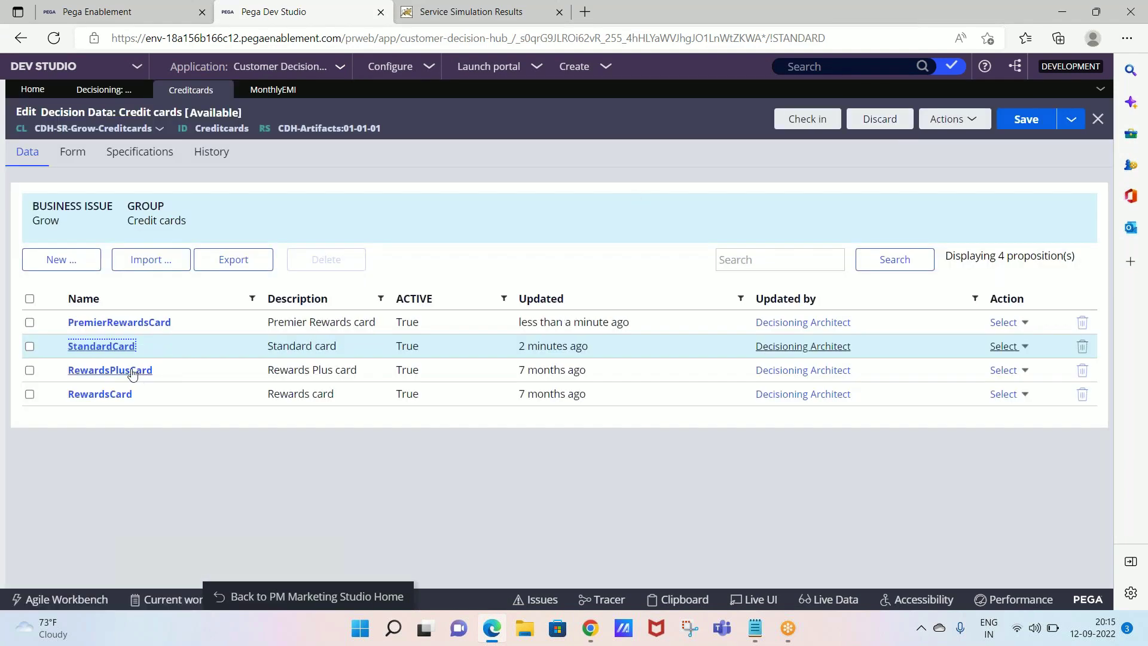
Set CreditCardPrice to 200 and MonthlyEMI to 10 on the RewardsPlusCard proposition and save it.
{"action": "left_click", "coordinate": [143, 370]}
{"action": "left_click", "coordinate": [152, 392]}
{"action": "type", "text": "200"}
{"action": "key", "text": "Tab"}
{"action": "type", "text": "10"}
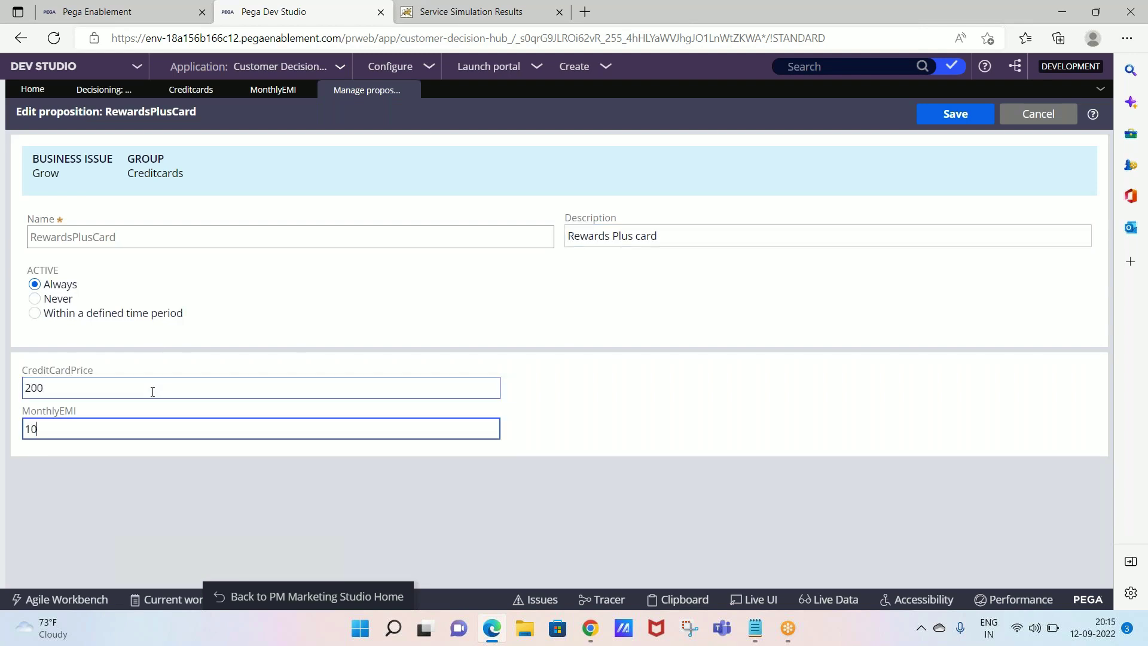
{"action": "left_click", "coordinate": [973, 113]}
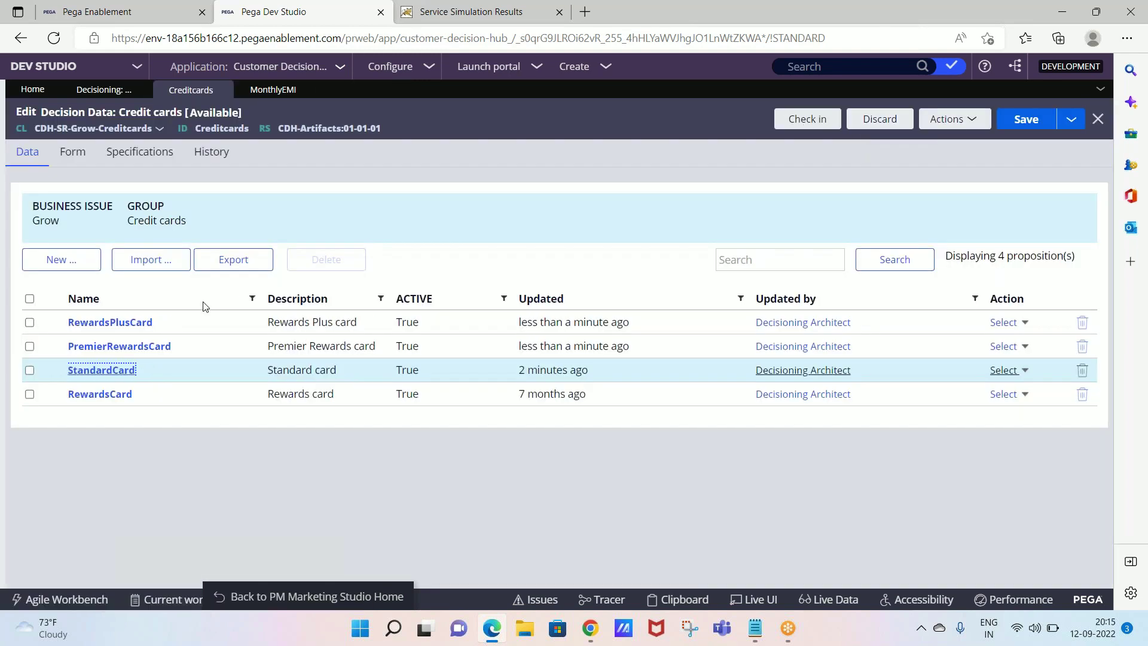
Set CreditCardPrice to 300 and MonthlyEMI to 20 on the RewardsCard proposition, then save it and the Credit cards decision data.
{"action": "left_click", "coordinate": [97, 396]}
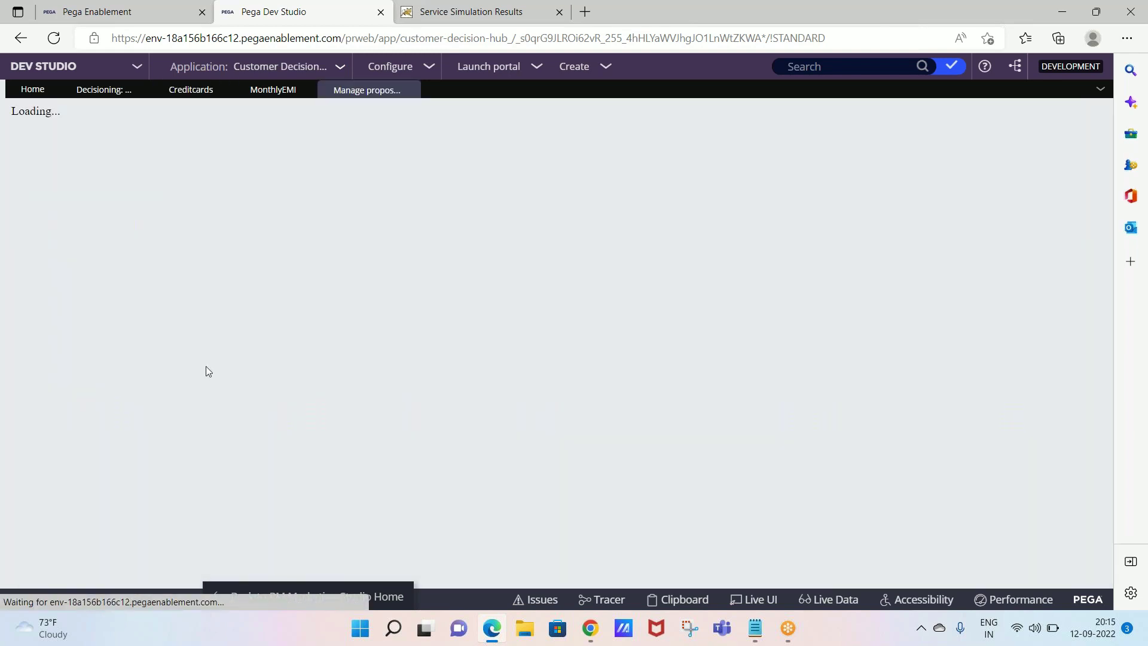
{"action": "left_click", "coordinate": [195, 380]}
{"action": "type", "text": "300"}
{"action": "key", "text": "Tab"}
{"action": "type", "text": "20"}
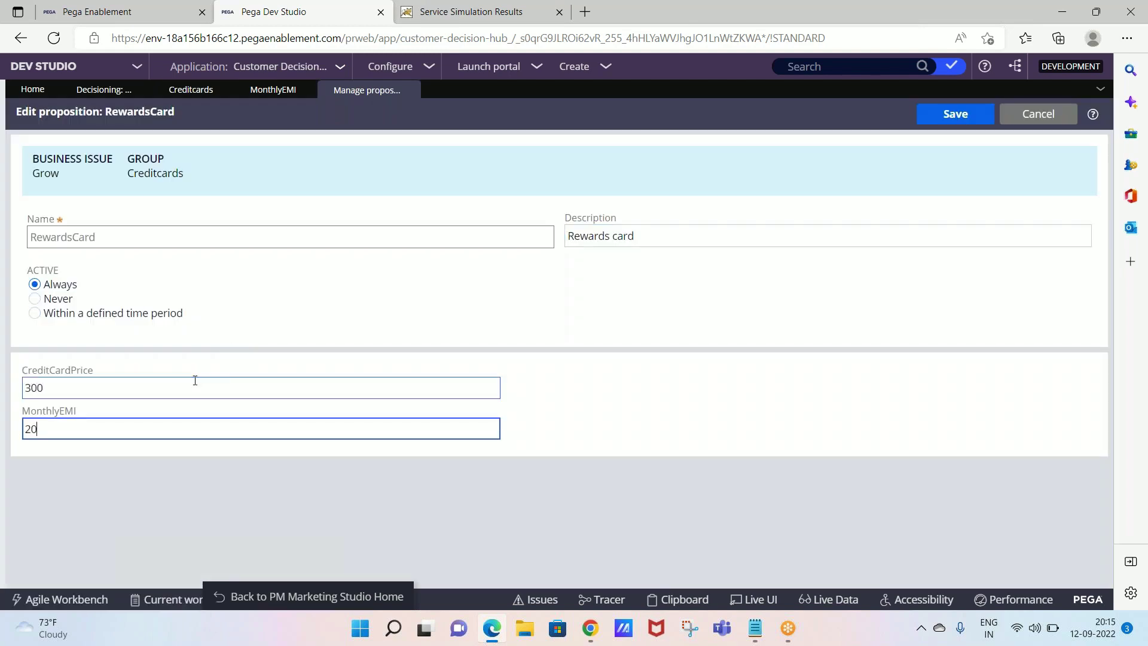
{"action": "left_click", "coordinate": [947, 115]}
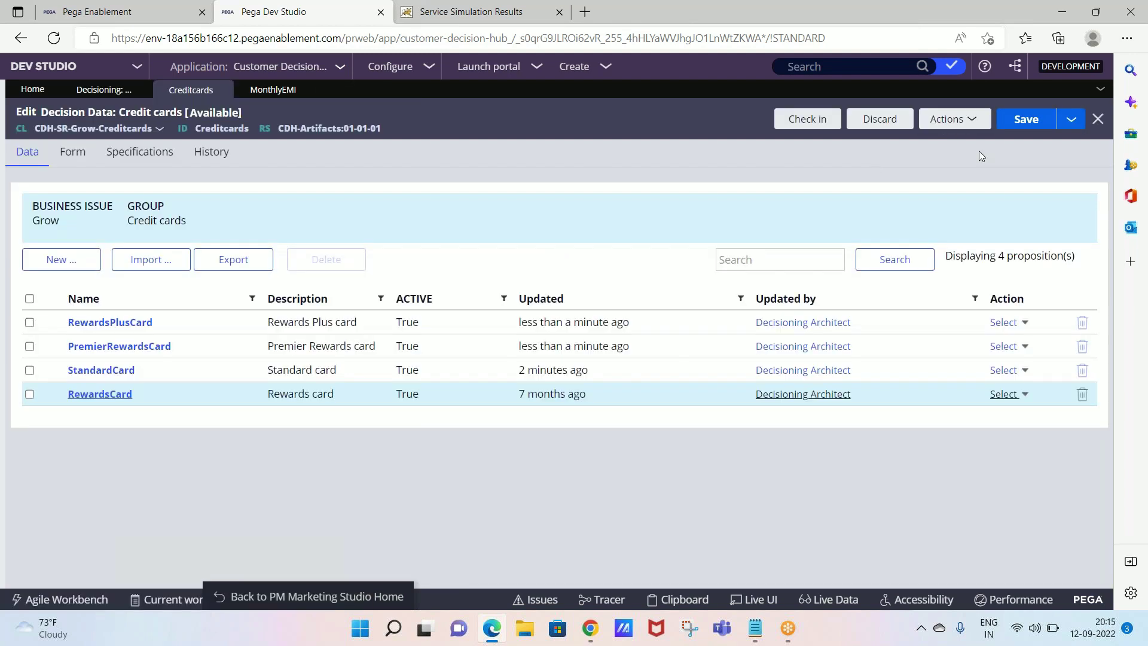
{"action": "left_click", "coordinate": [1009, 128]}
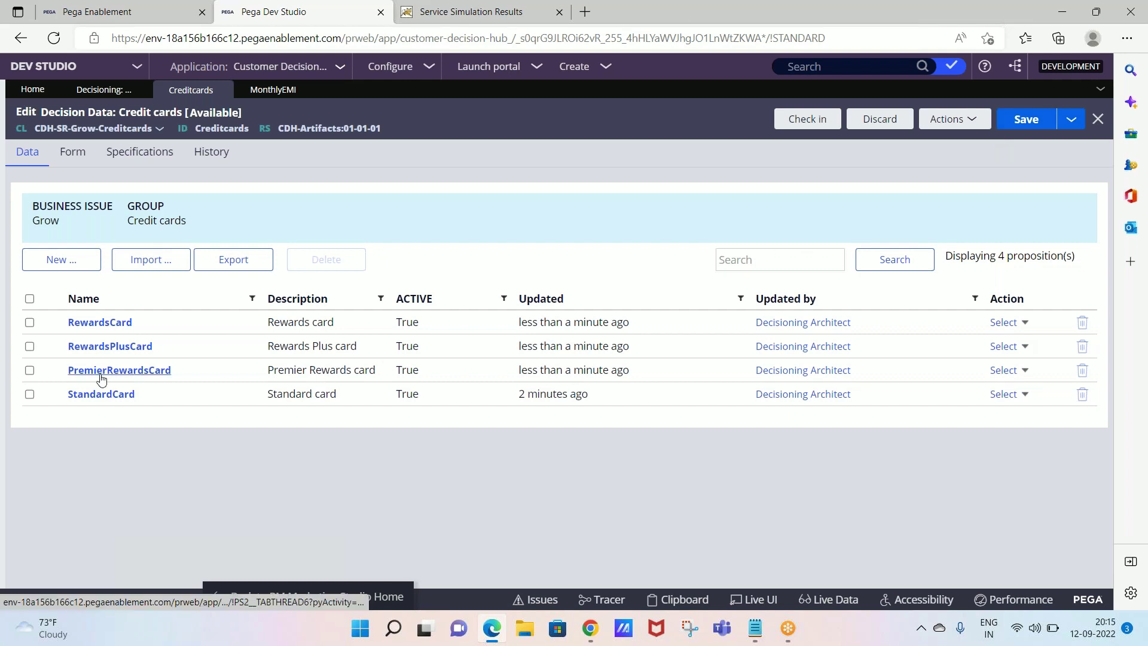
Check the characteristic values of StandardCard, then review the form fields of the Credit cards decision data through CreditCardPrice and MonthlyEMI.
{"action": "left_click", "coordinate": [109, 397]}
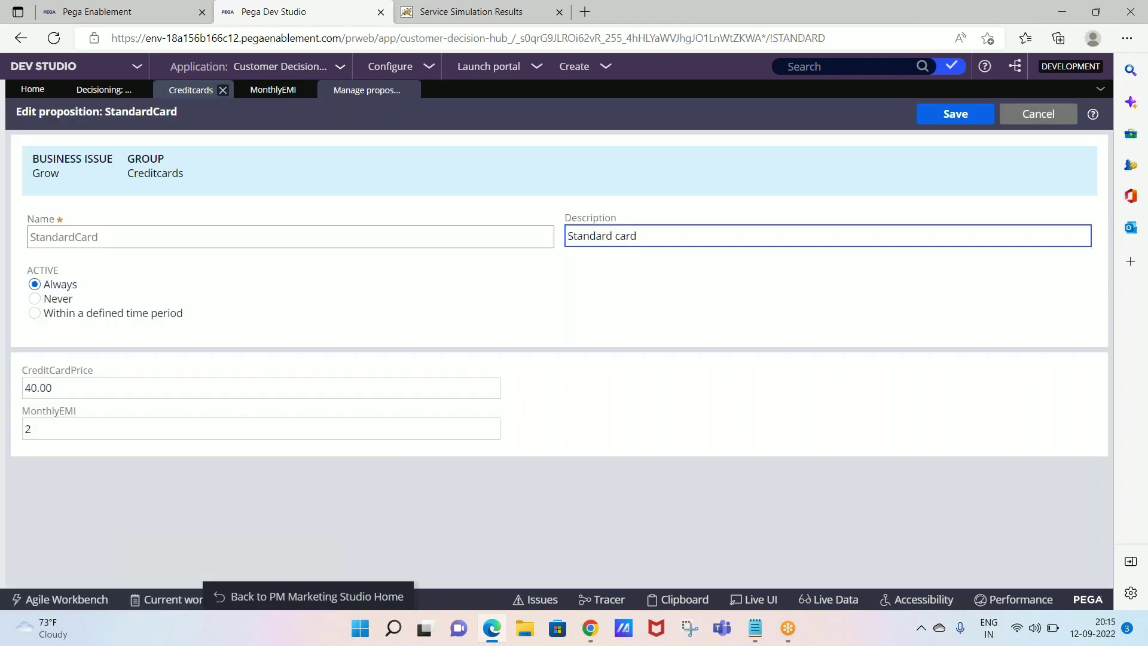
{"action": "left_click", "coordinate": [191, 89]}
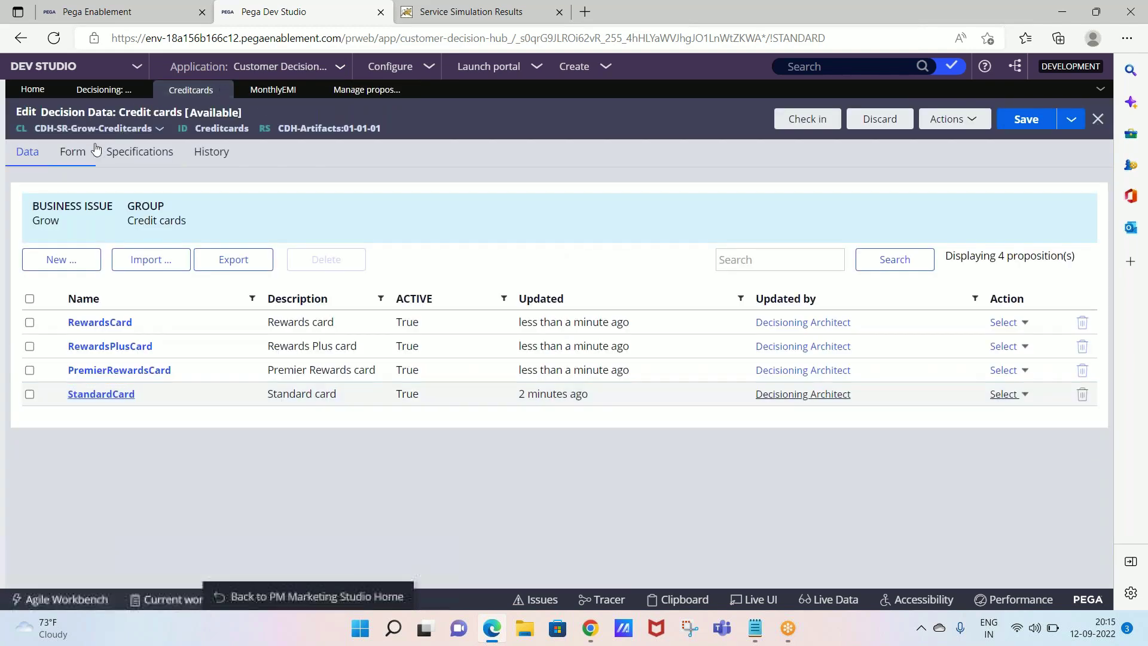
{"action": "left_click", "coordinate": [72, 151]}
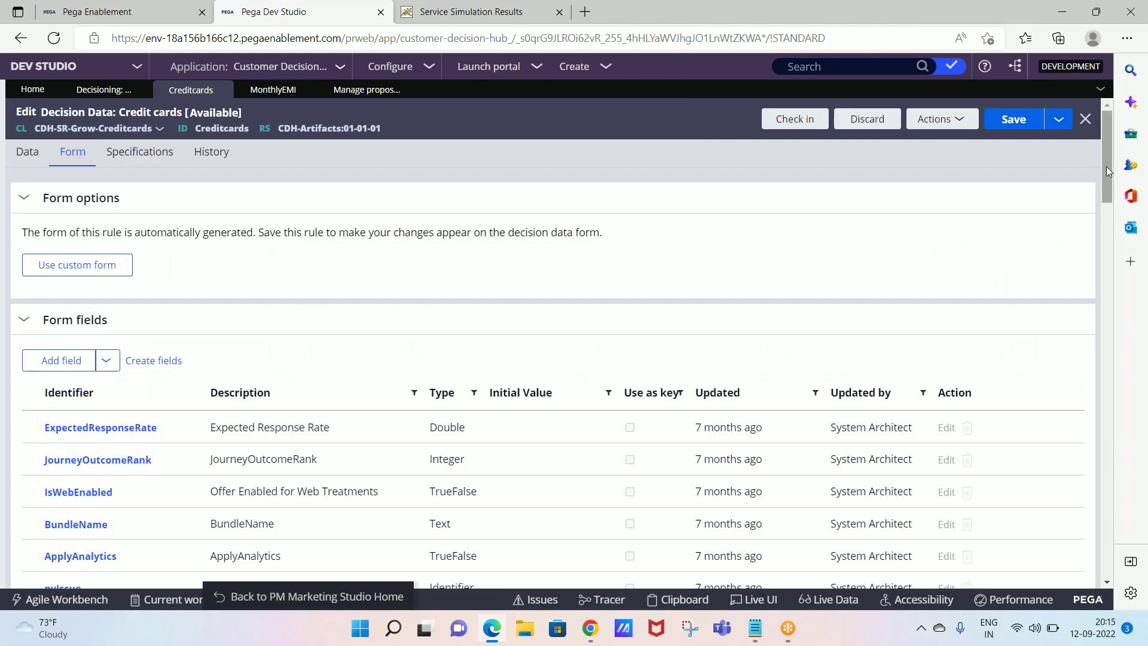
{"action": "left_click_drag", "start_coordinate": [1105, 166], "coordinate": [1103, 547]}
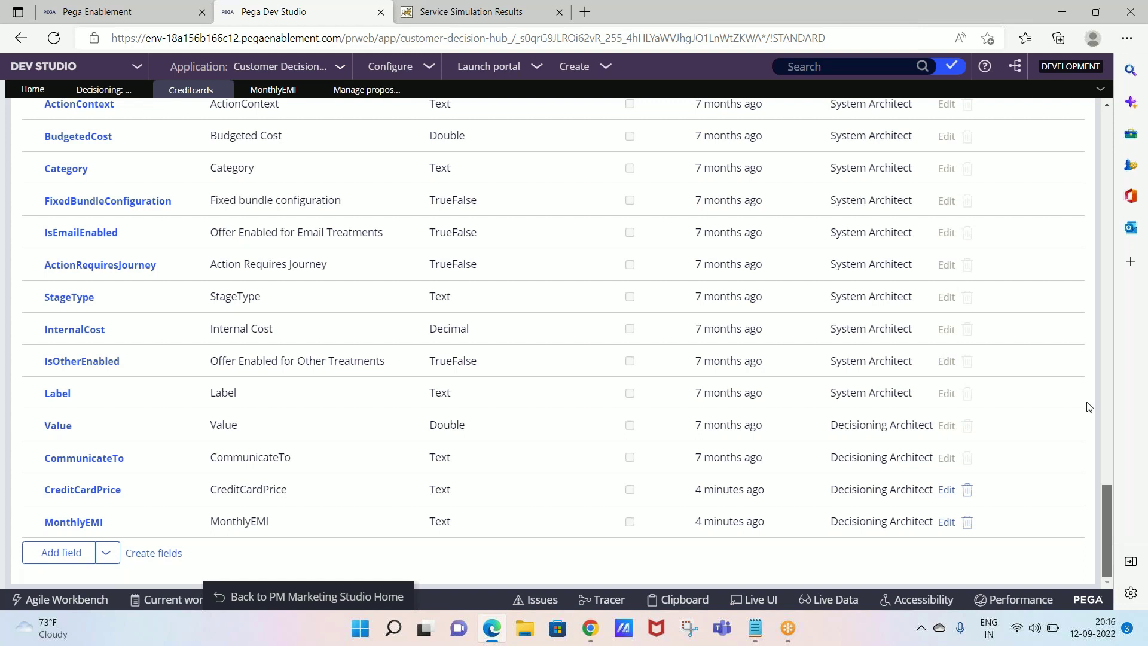
{"action": "scroll", "coordinate": [1088, 407], "scroll_direction": "up", "scroll_amount": 10}
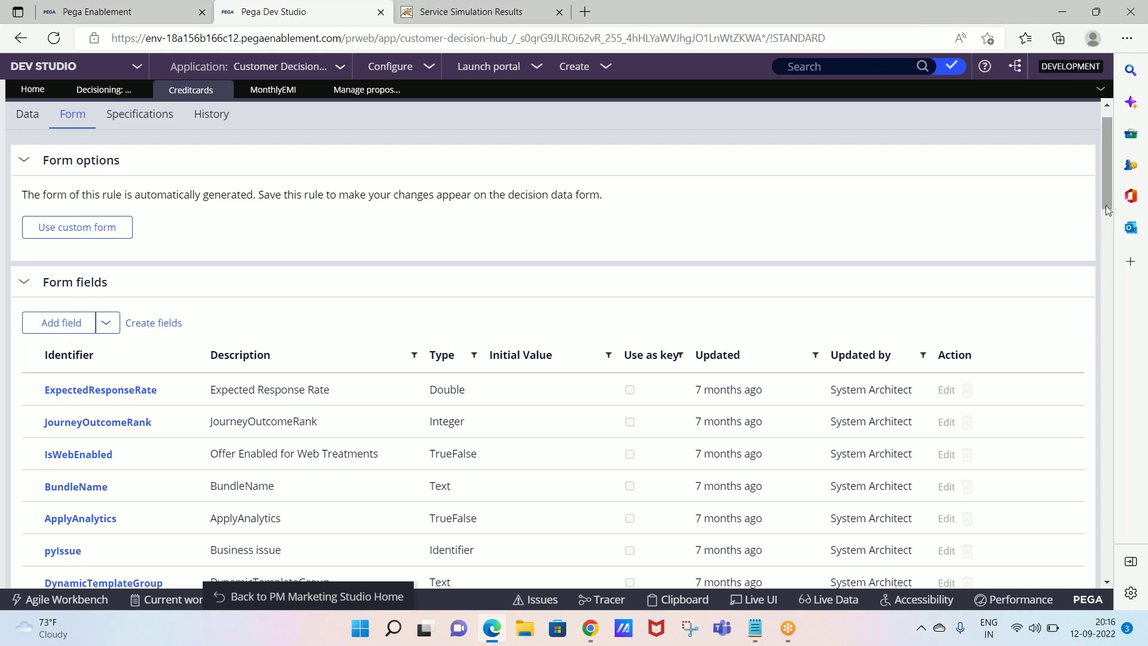
{"action": "scroll", "coordinate": [1105, 202], "scroll_direction": "up", "scroll_amount": 2}
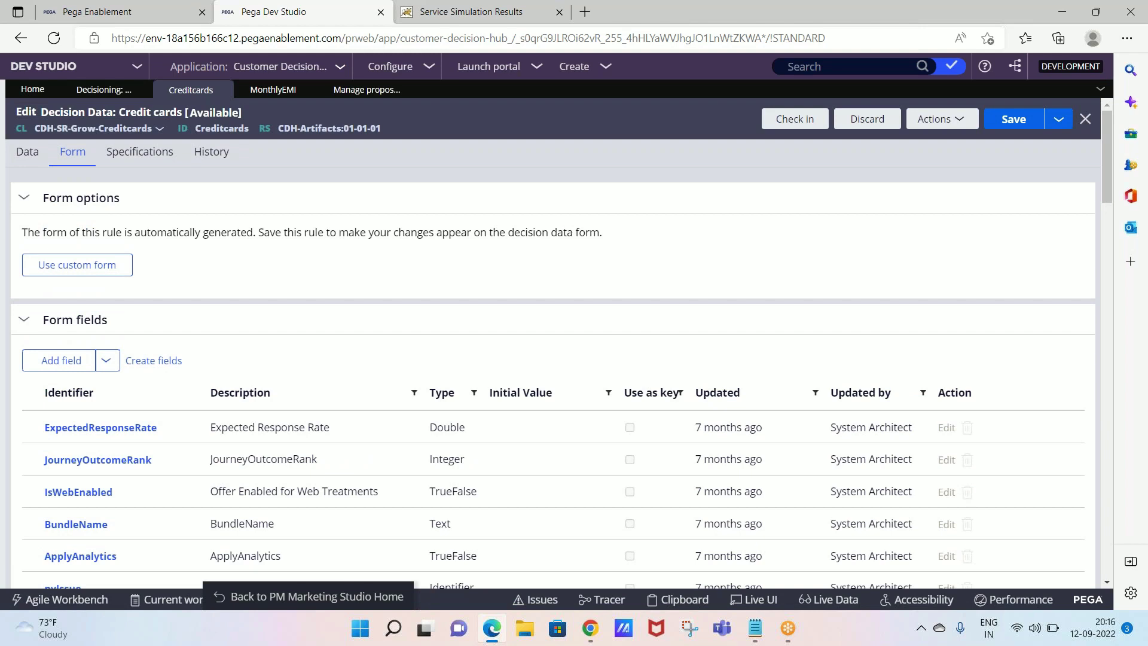
Collapse the form fields section and switch the Credit cards decision data to a custom form.
{"action": "left_click", "coordinate": [100, 327]}
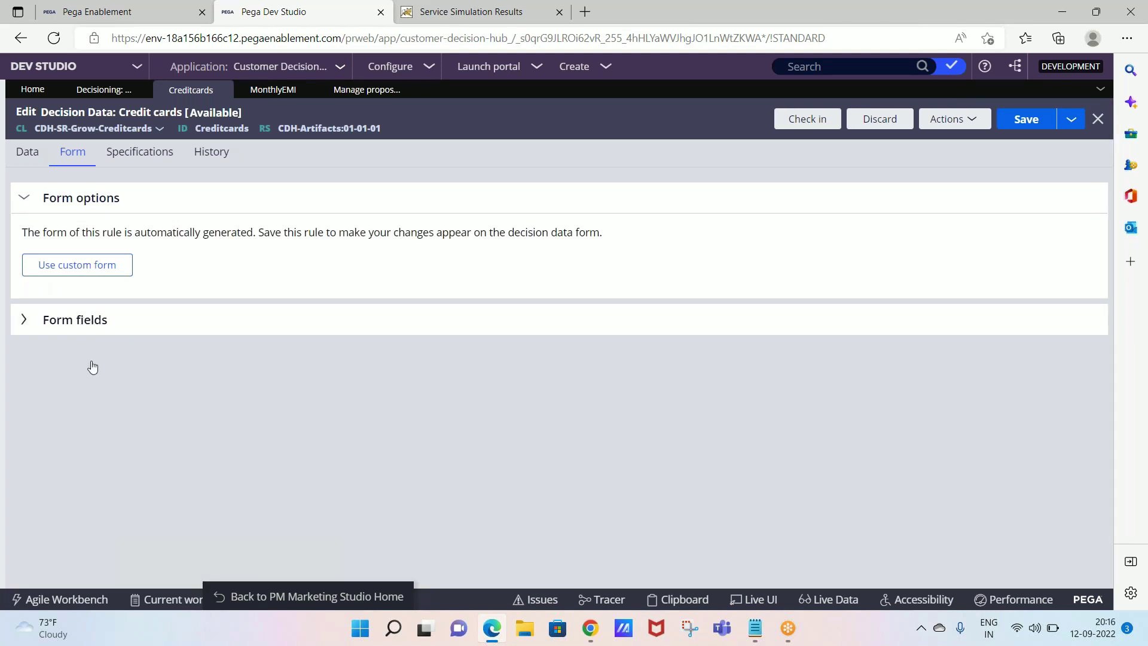
{"action": "left_click", "coordinate": [94, 323]}
{"action": "left_click", "coordinate": [96, 327]}
{"action": "left_click", "coordinate": [76, 269]}
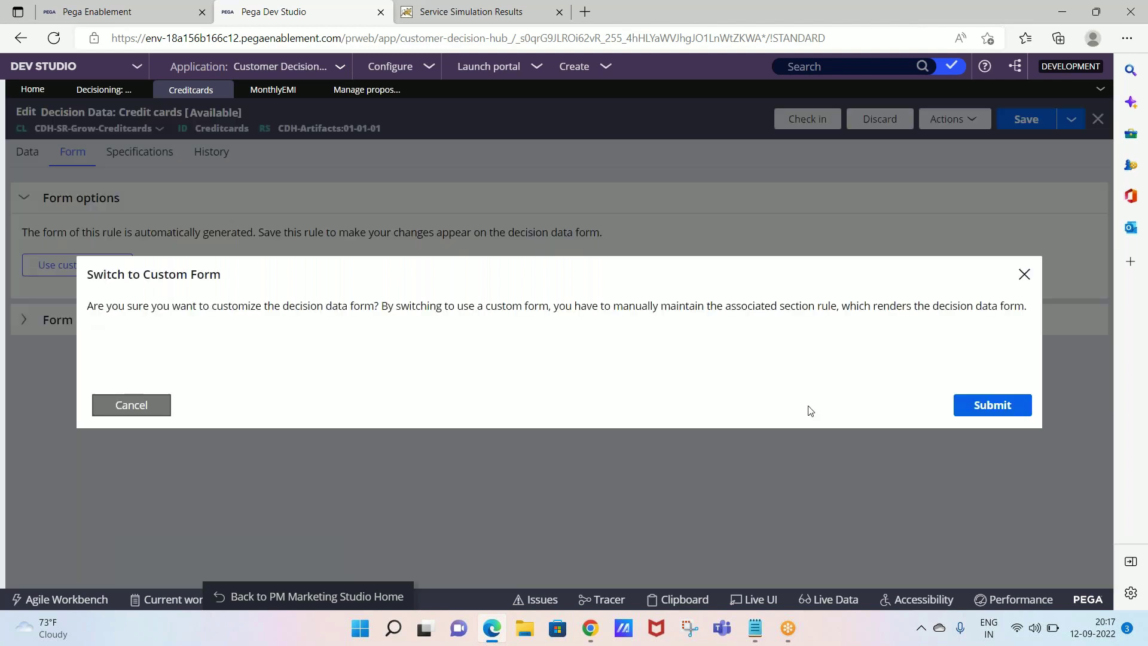
{"action": "left_click", "coordinate": [1004, 404]}
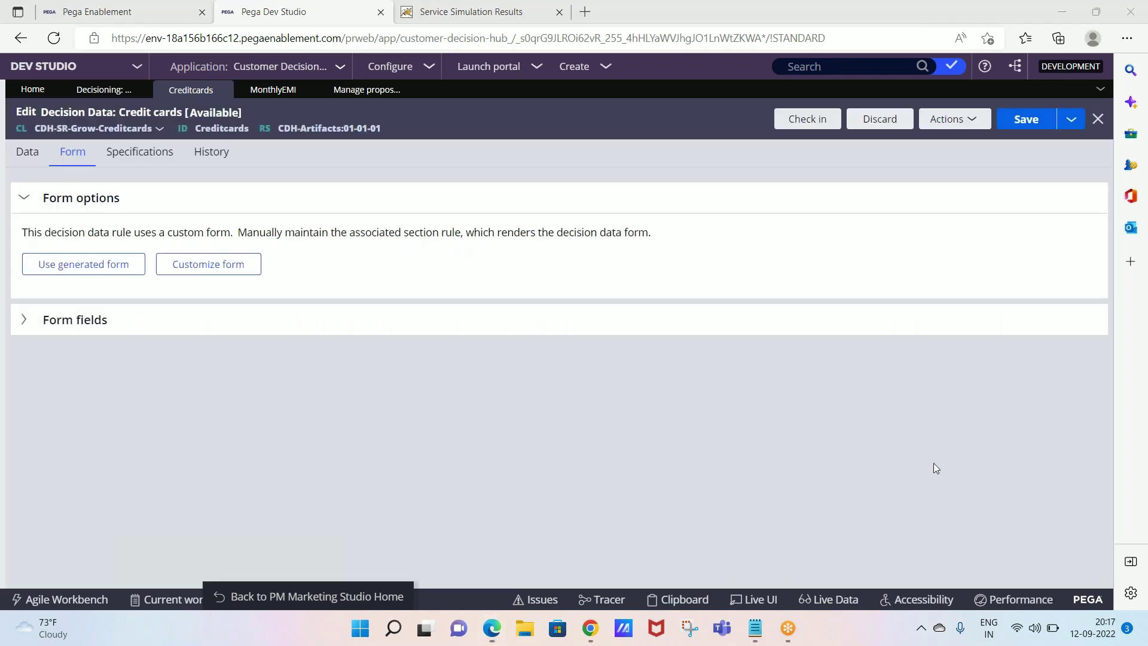
Open the section behind the Credit cards custom form for customizing and close the Manage propositions tab.
{"action": "left_click", "coordinate": [25, 157]}
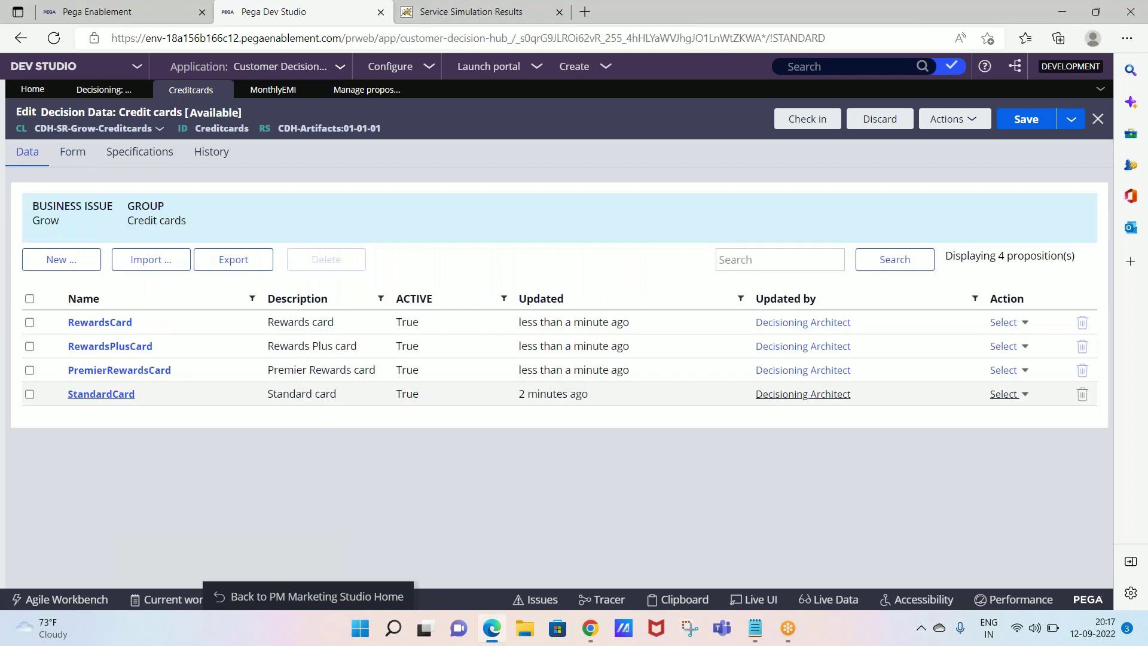
{"action": "left_click", "coordinate": [71, 154]}
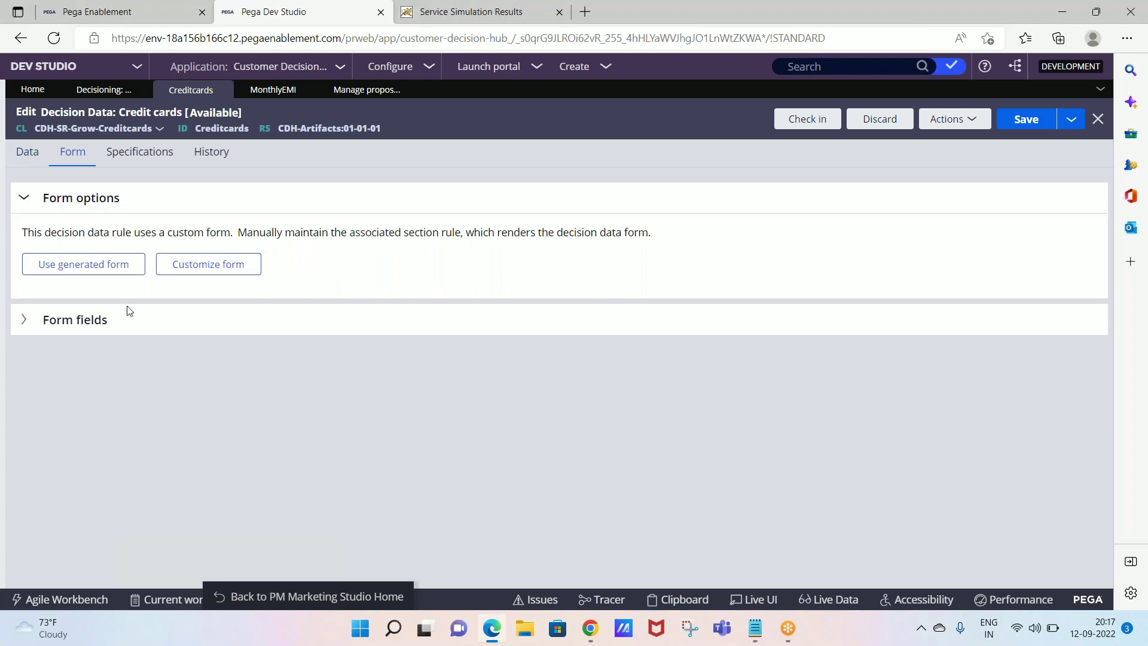
{"action": "left_click", "coordinate": [176, 270]}
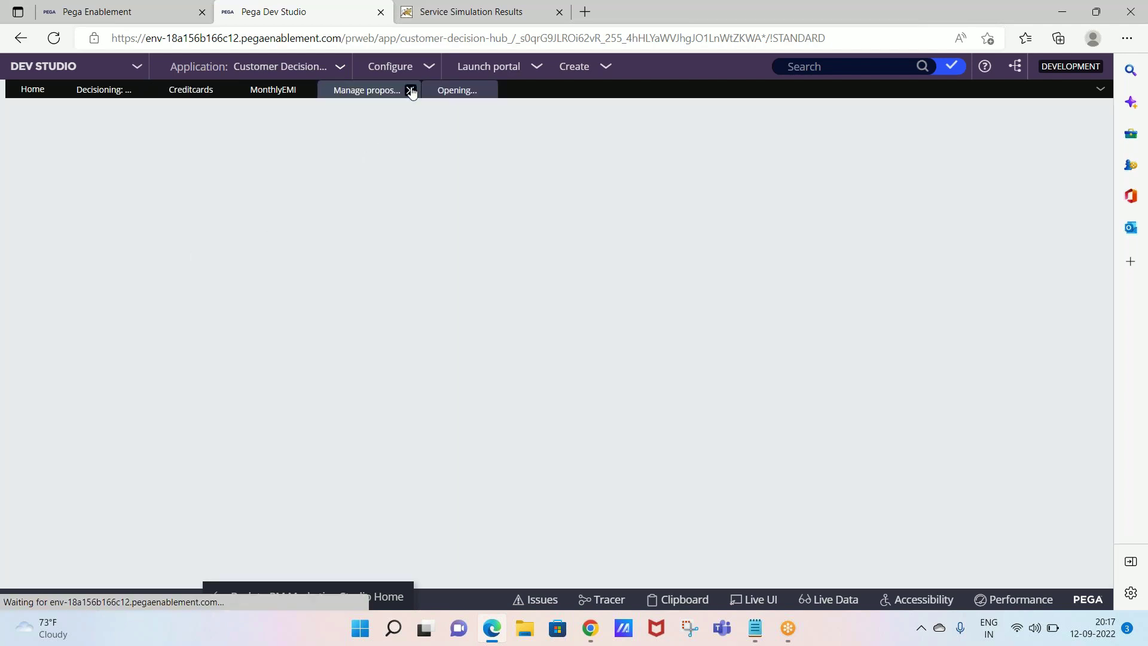
{"action": "left_click", "coordinate": [410, 90]}
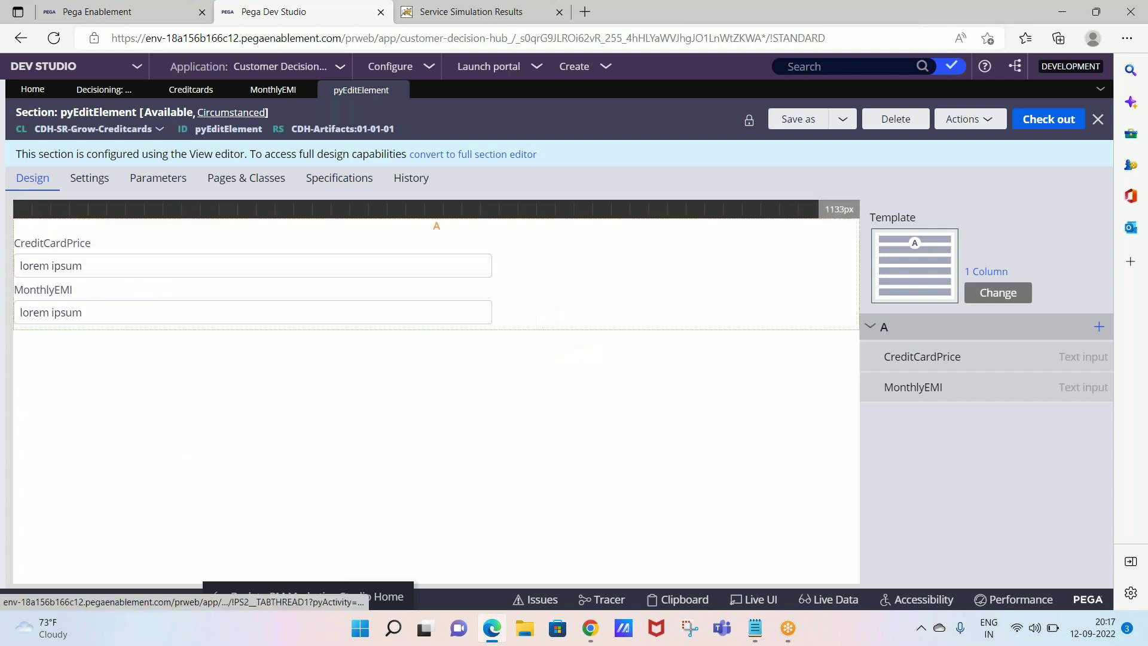
Inspect the circumstance property and value of the pyEditElement section, then dismiss the circumstance details.
{"action": "left_click", "coordinate": [232, 112]}
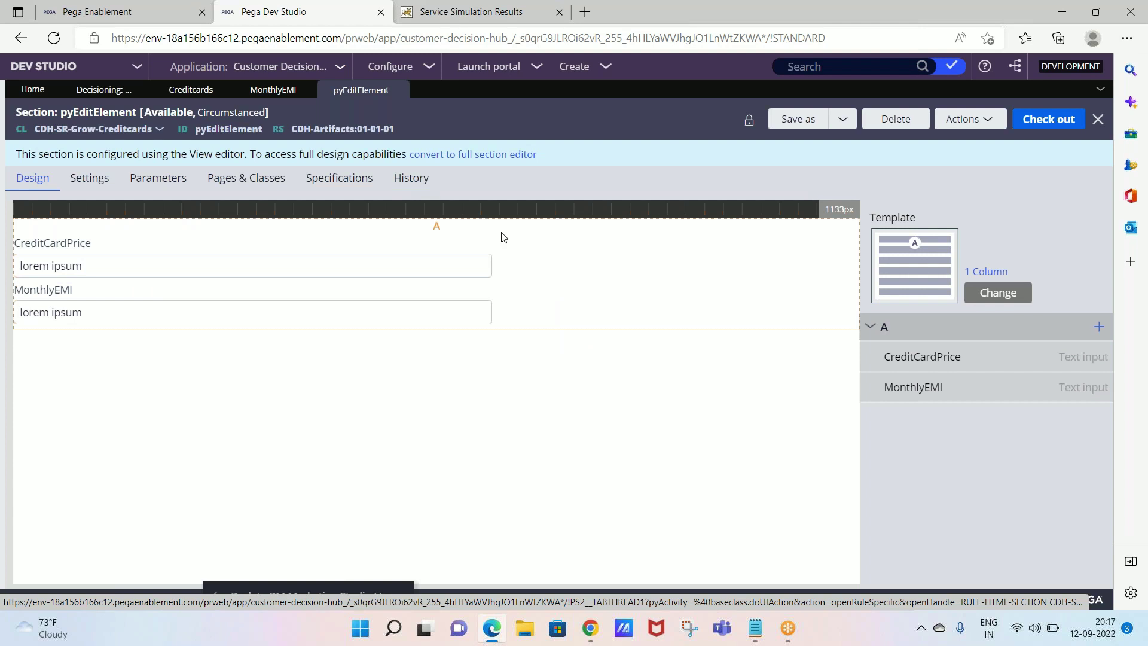
{"action": "left_click_drag", "start_coordinate": [563, 158], "coordinate": [621, 153]}
{"action": "left_click", "coordinate": [435, 154]}
{"action": "left_click_drag", "start_coordinate": [413, 172], "coordinate": [500, 146]}
{"action": "left_click_drag", "start_coordinate": [571, 157], "coordinate": [575, 157]}
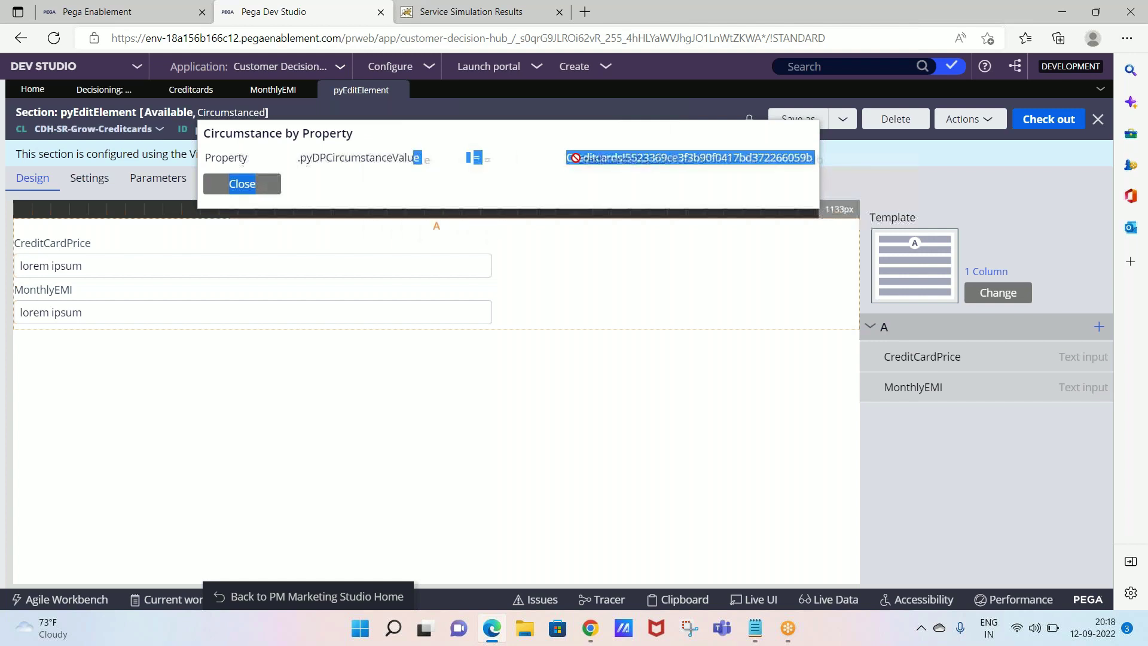
{"action": "left_click", "coordinate": [272, 186]}
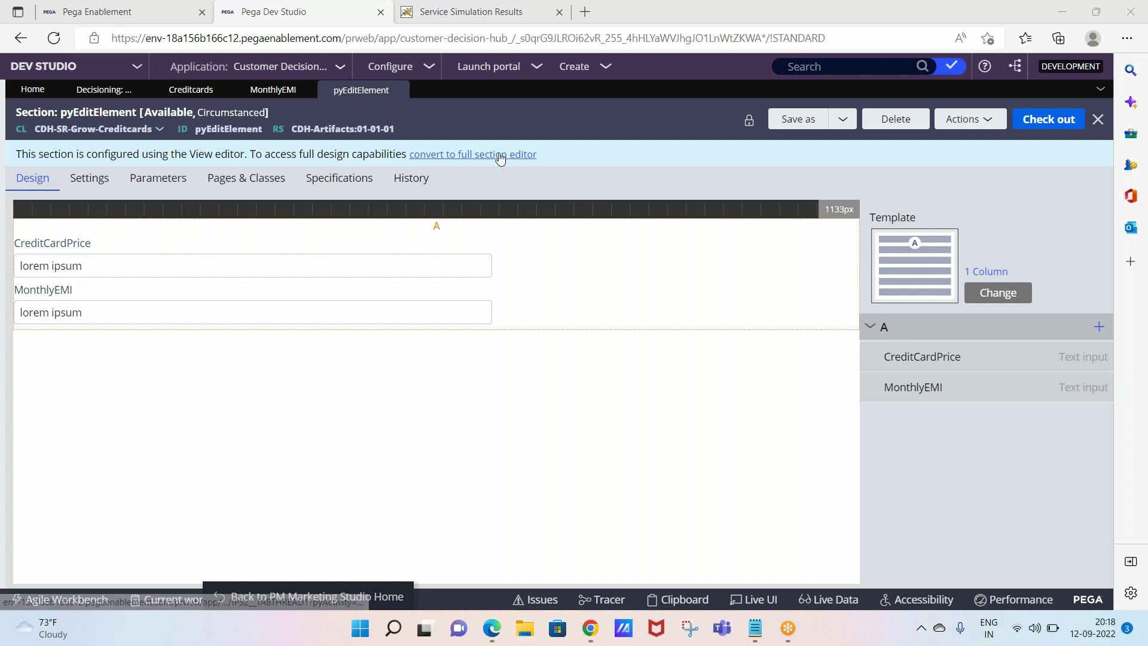
Convert the pyEditElement section to the full section editor and check the section out for editing.
{"action": "left_click", "coordinate": [479, 154]}
{"action": "left_click", "coordinate": [758, 407]}
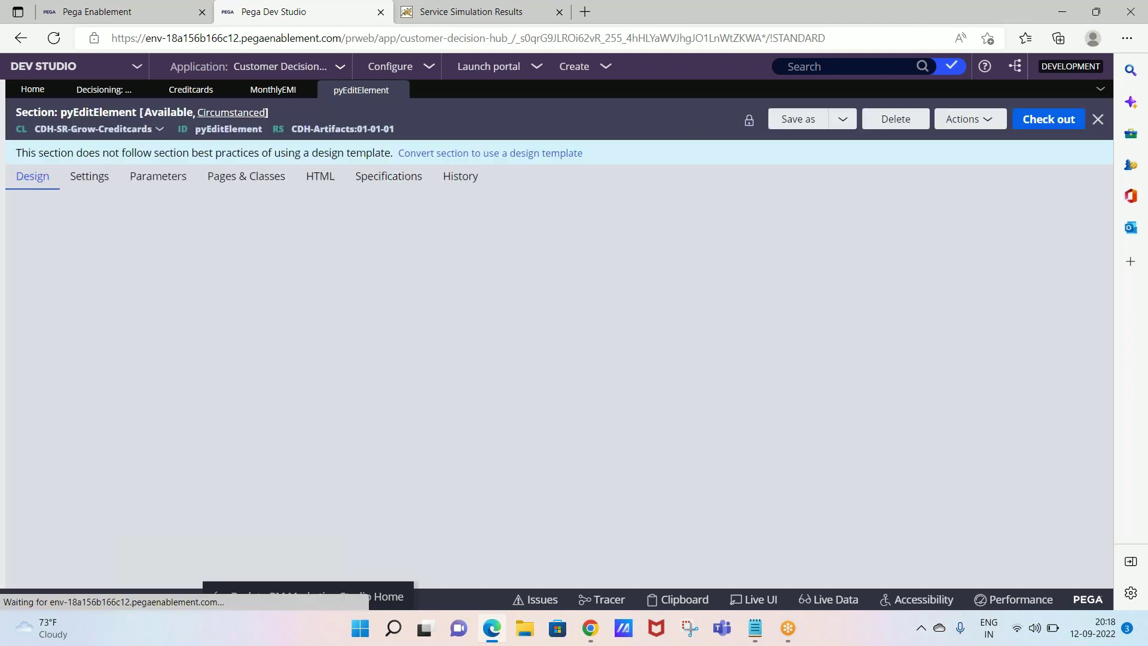
{"action": "left_click", "coordinate": [231, 113]}
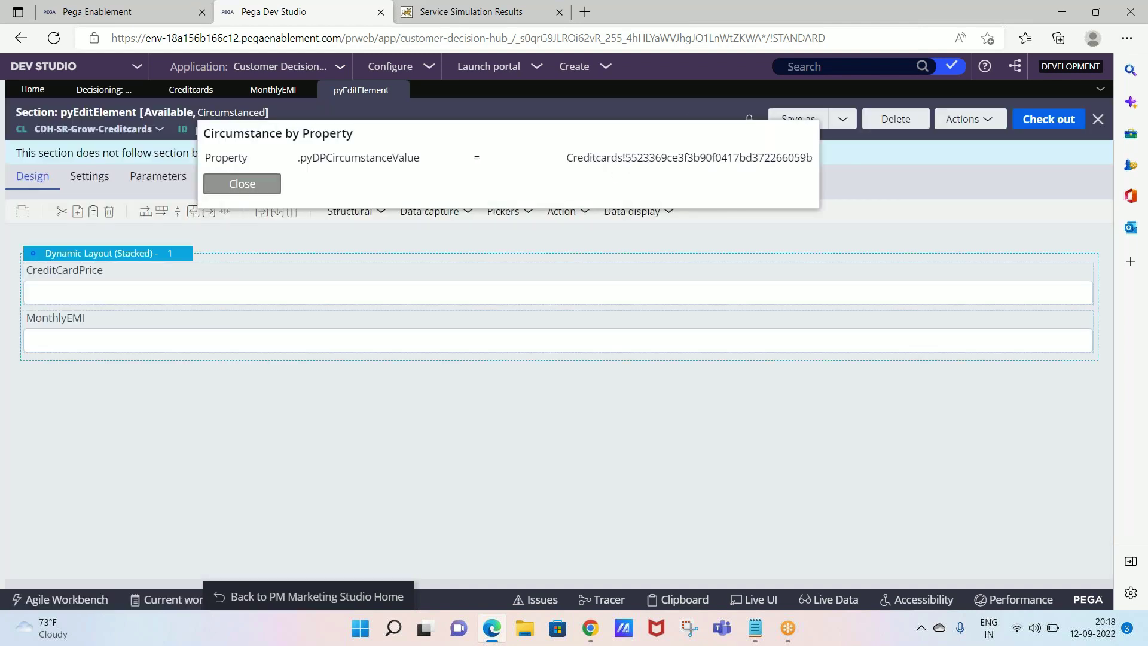
{"action": "left_click", "coordinate": [235, 184]}
{"action": "left_click", "coordinate": [1046, 123]}
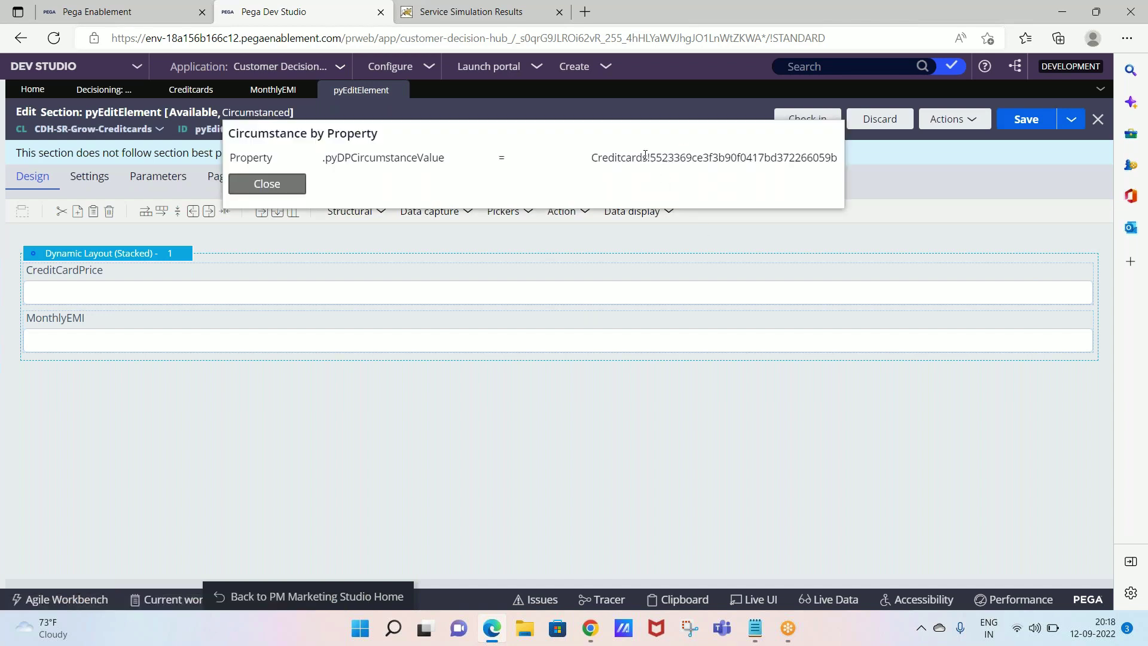
{"action": "left_click", "coordinate": [265, 184]}
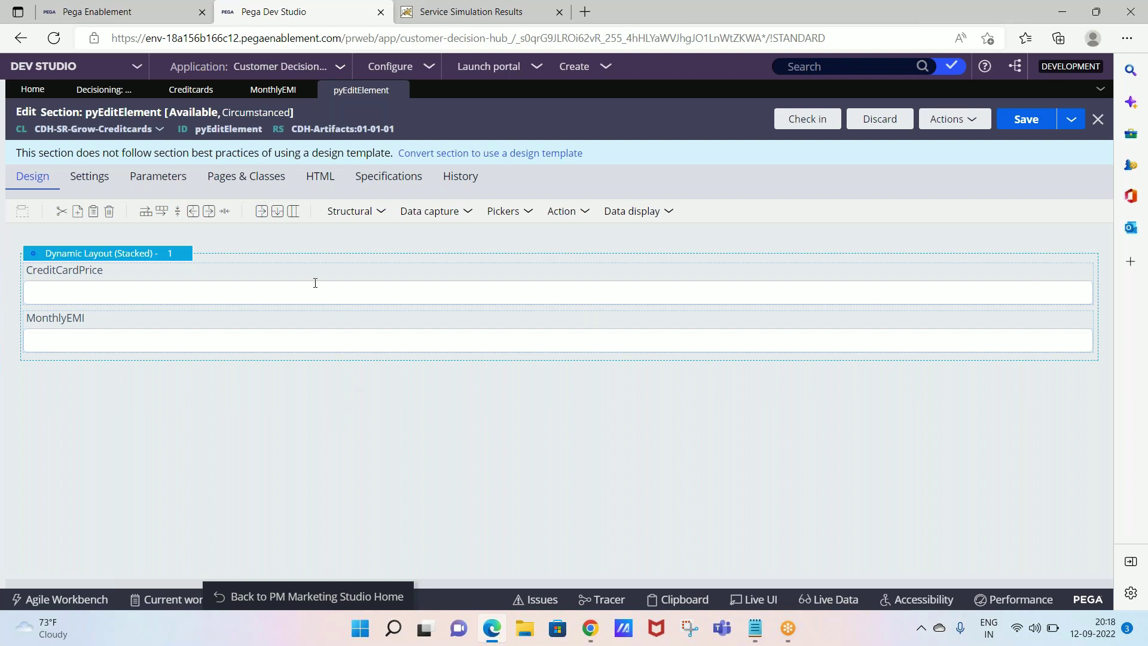
Add a dropdown control between the CreditCardPrice and MonthlyEMI fields in the section layout.
{"action": "left_click", "coordinate": [389, 284]}
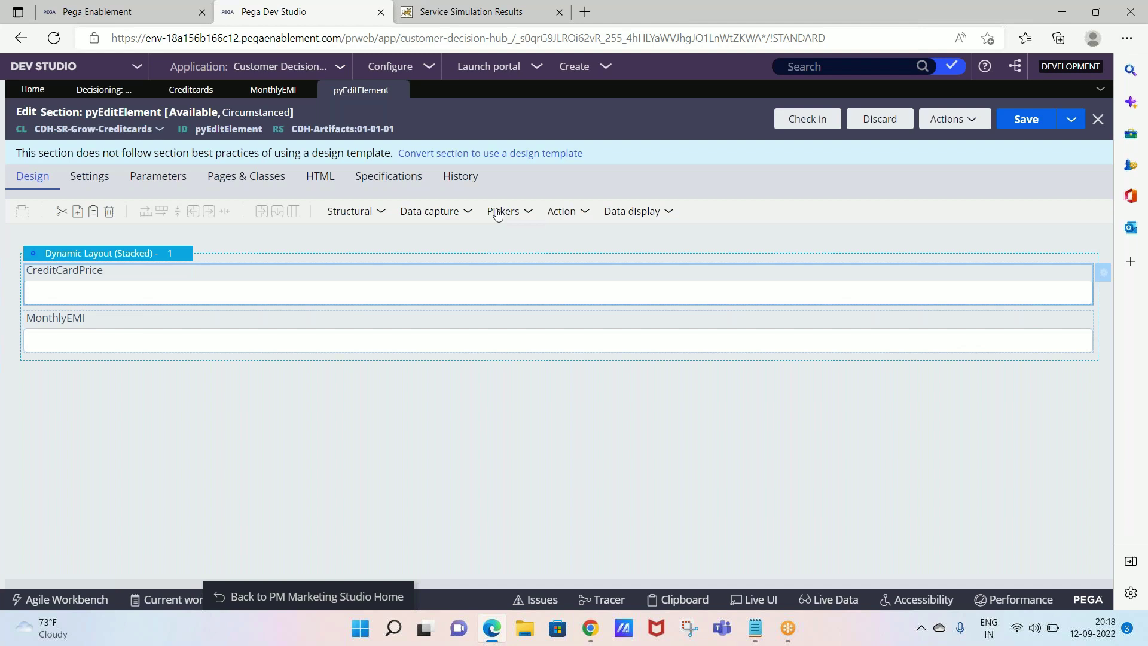
{"action": "left_click", "coordinate": [497, 214]}
{"action": "mouse_move", "coordinate": [505, 305]}
{"action": "left_mouse_down"}
{"action": "mouse_move", "coordinate": [302, 245]}
{"action": "mouse_move", "coordinate": [277, 333]}
{"action": "mouse_move", "coordinate": [338, 330]}
{"action": "left_mouse_up"}
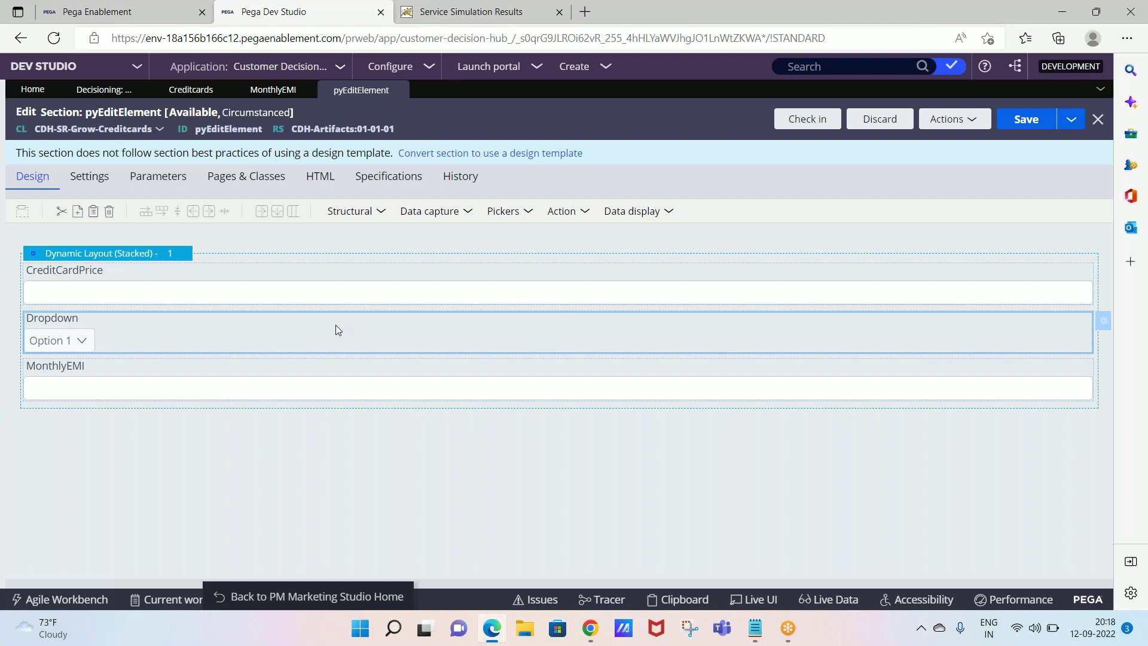
Bind the dropdown to .ApplicableOccupation and create that property in CDH-SR-Grow-Creditcards.
{"action": "double_click", "coordinate": [336, 325]}
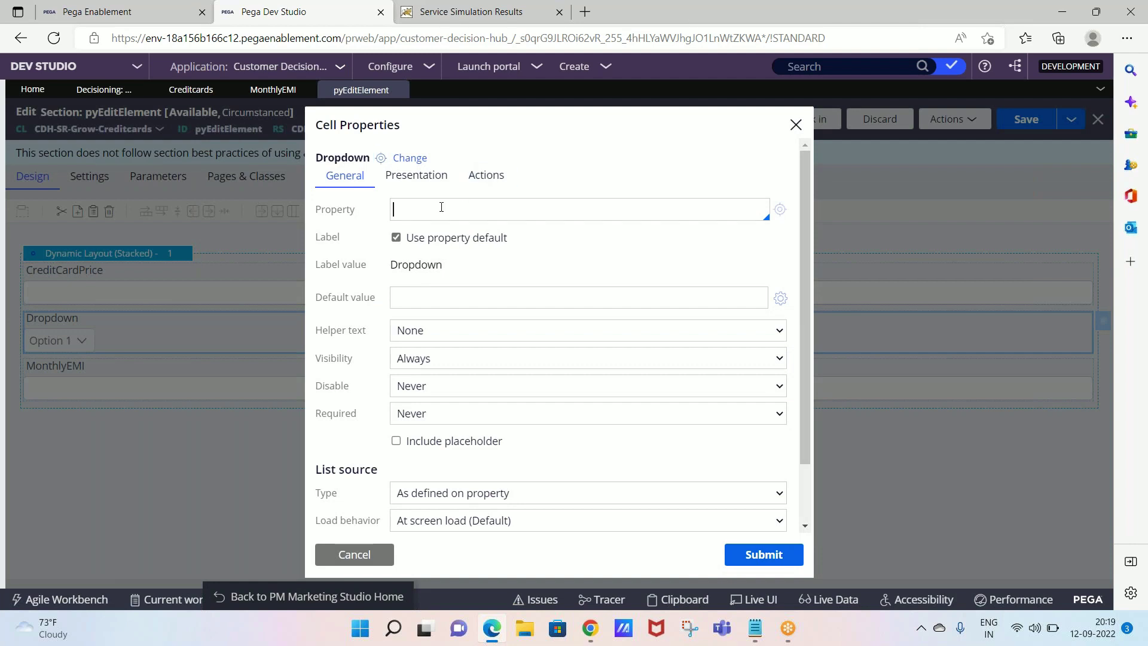
{"action": "type", "text": "Applicab"}
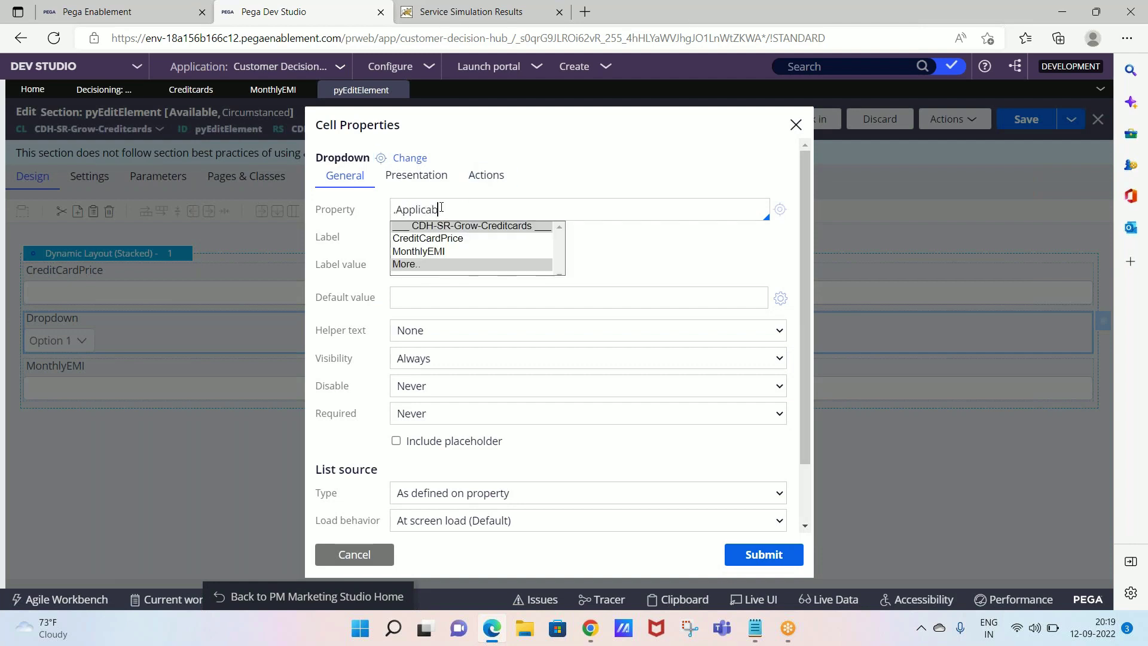
{"action": "type", "text": "leOccupation"}
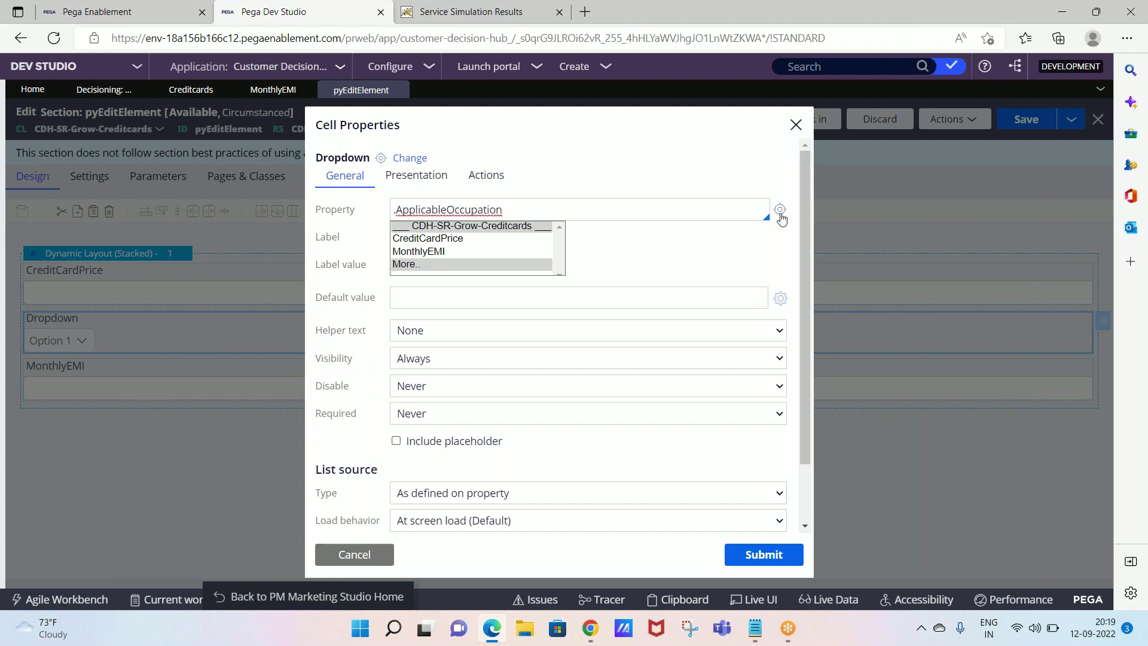
{"action": "left_click", "coordinate": [782, 219]}
{"action": "left_click", "coordinate": [781, 219]}
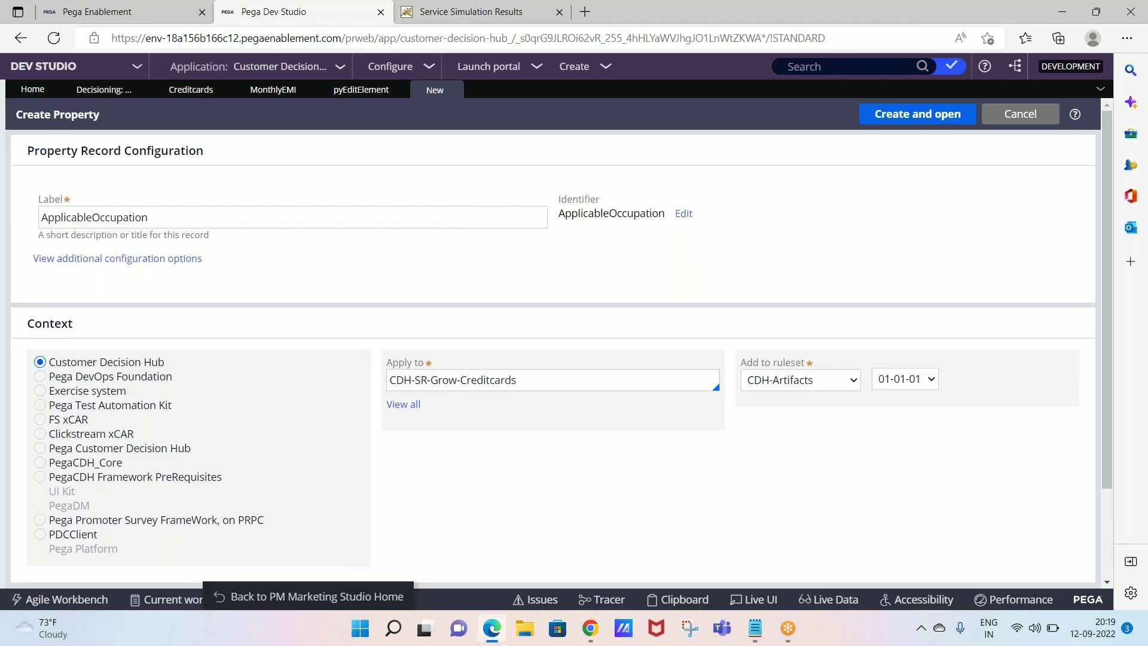
{"action": "left_click", "coordinate": [918, 118]}
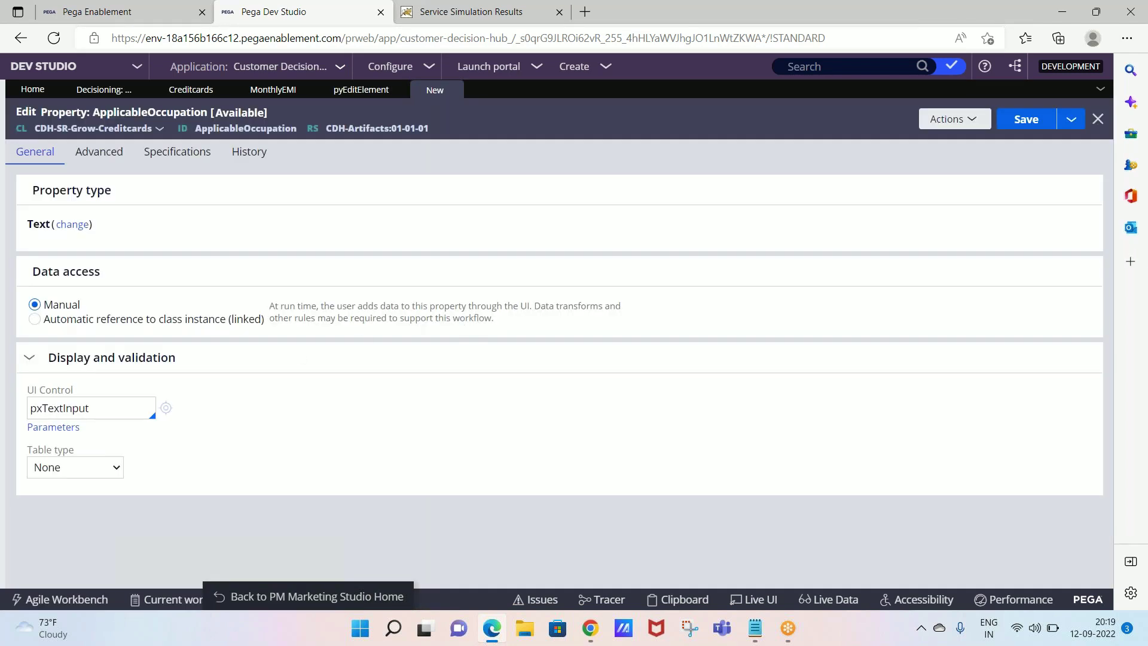
Give ApplicableOccupation a Local List with the values Salaried, Business and Self-Employed, then save and close the property.
{"action": "left_click", "coordinate": [84, 467]}
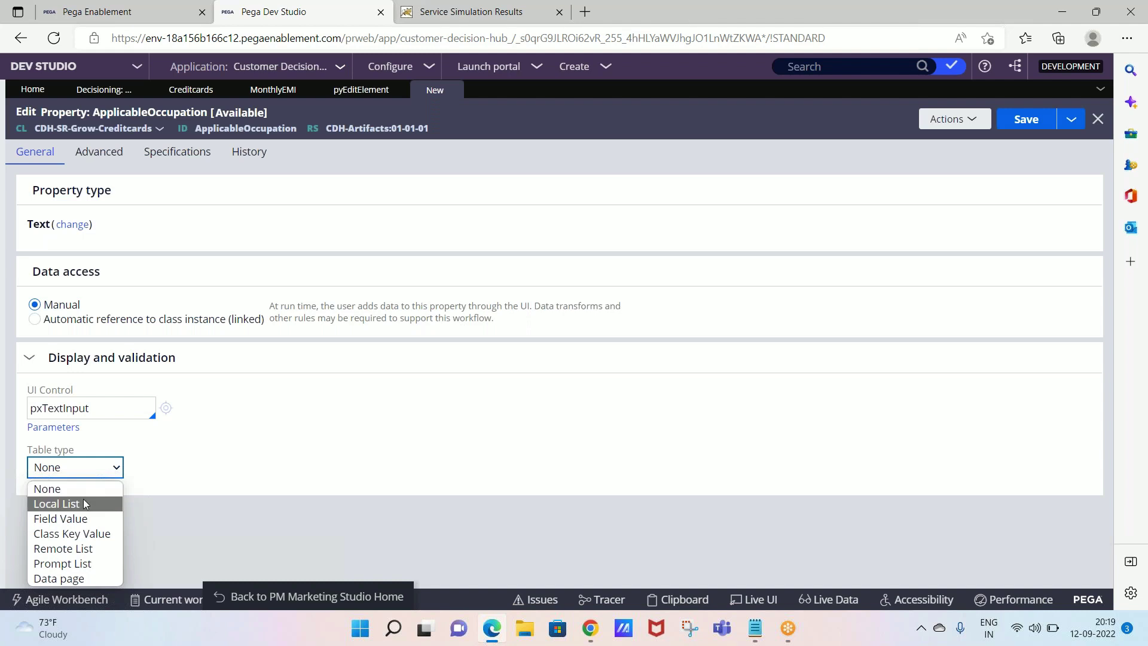
{"action": "left_click", "coordinate": [84, 498]}
{"action": "left_click", "coordinate": [115, 535]}
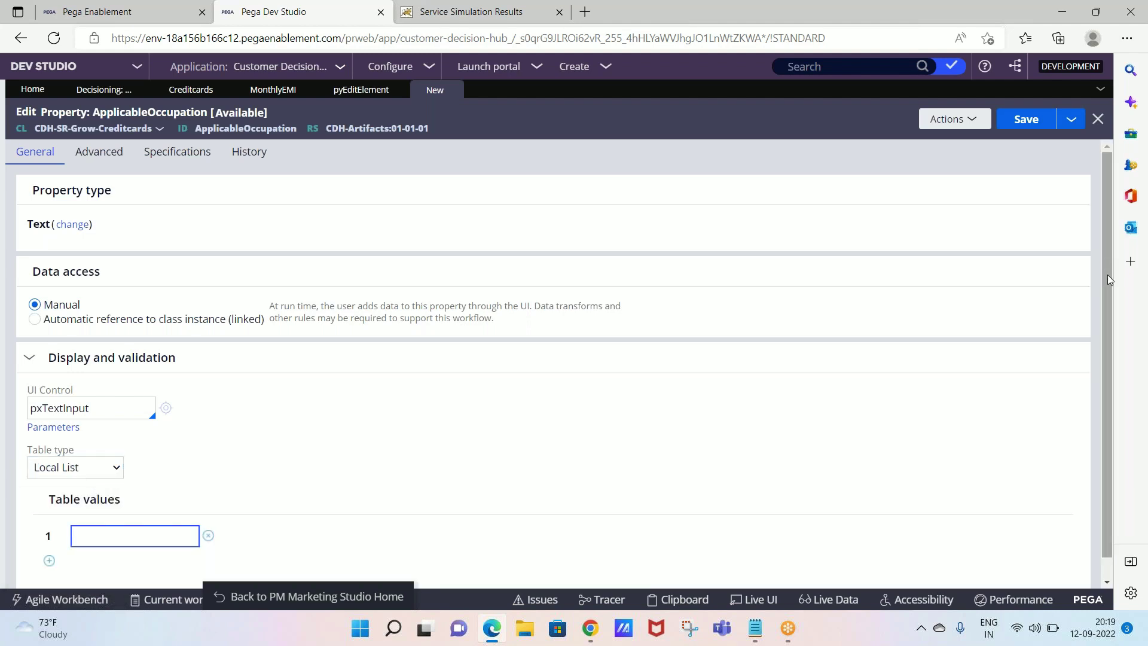
{"action": "scroll", "coordinate": [1001, 422], "scroll_direction": "down", "scroll_amount": 1}
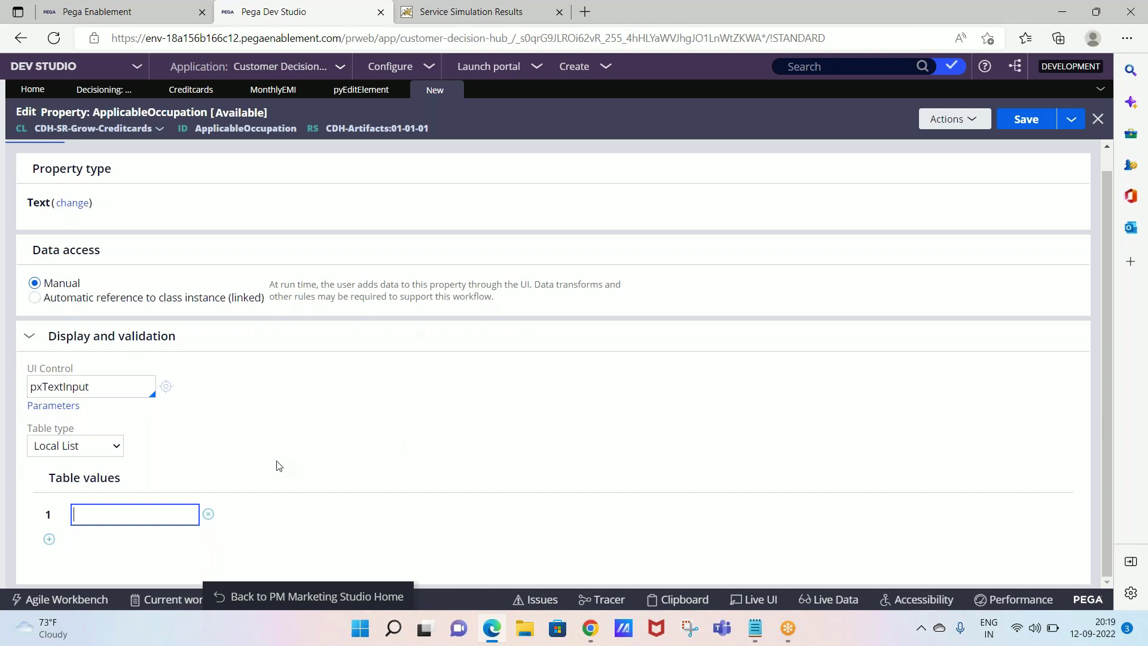
{"action": "type", "text": "Salaried"}
{"action": "left_click", "coordinate": [49, 540]}
{"action": "type", "text": "Business"}
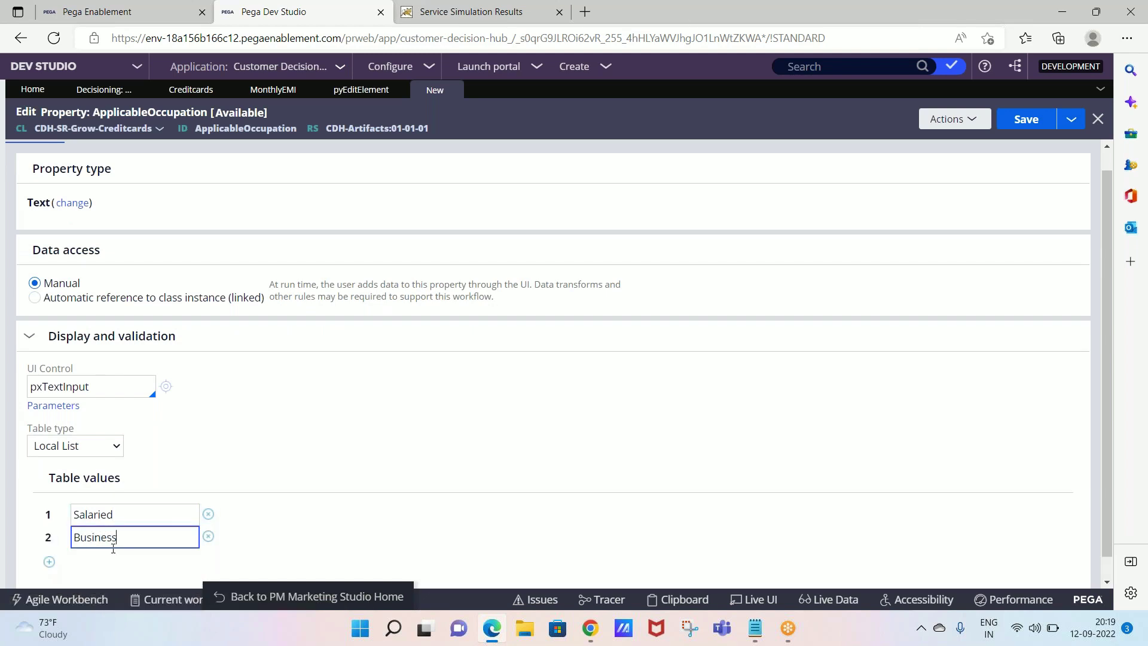
{"action": "left_click", "coordinate": [49, 561]}
{"action": "type", "text": "Self-Employe"}
{"action": "key", "text": "ctrl+s"}
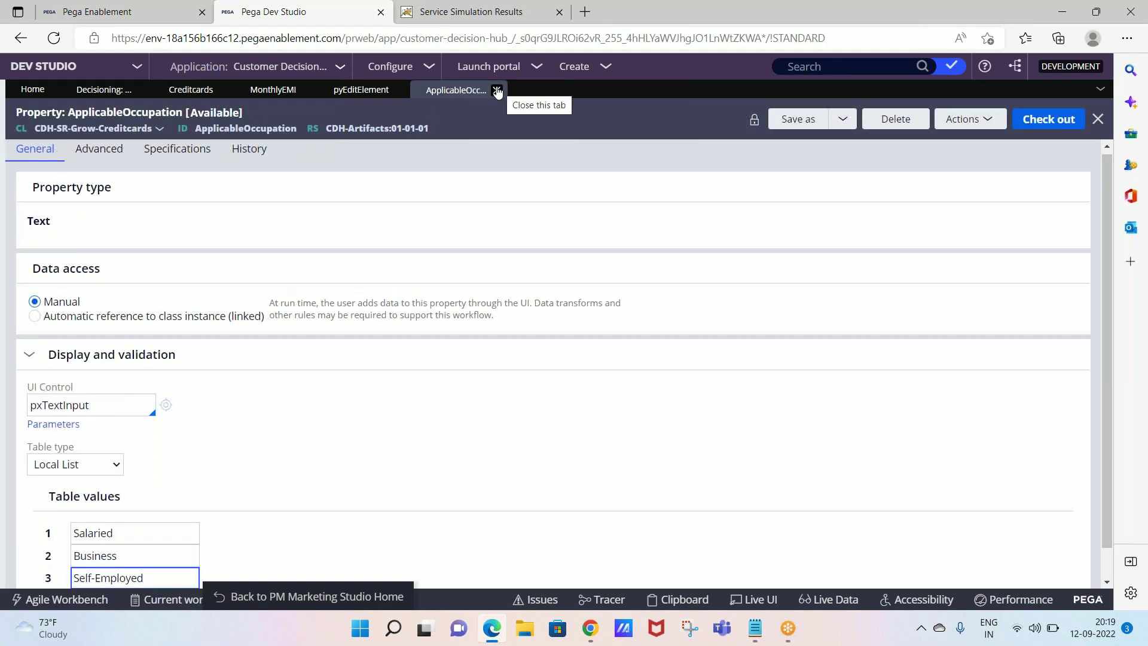
{"action": "left_click", "coordinate": [498, 90]}
Replace the dropdown's default label with "Select occupation that applies to this credit card" and submit its cell properties.
{"action": "left_click", "coordinate": [436, 238]}
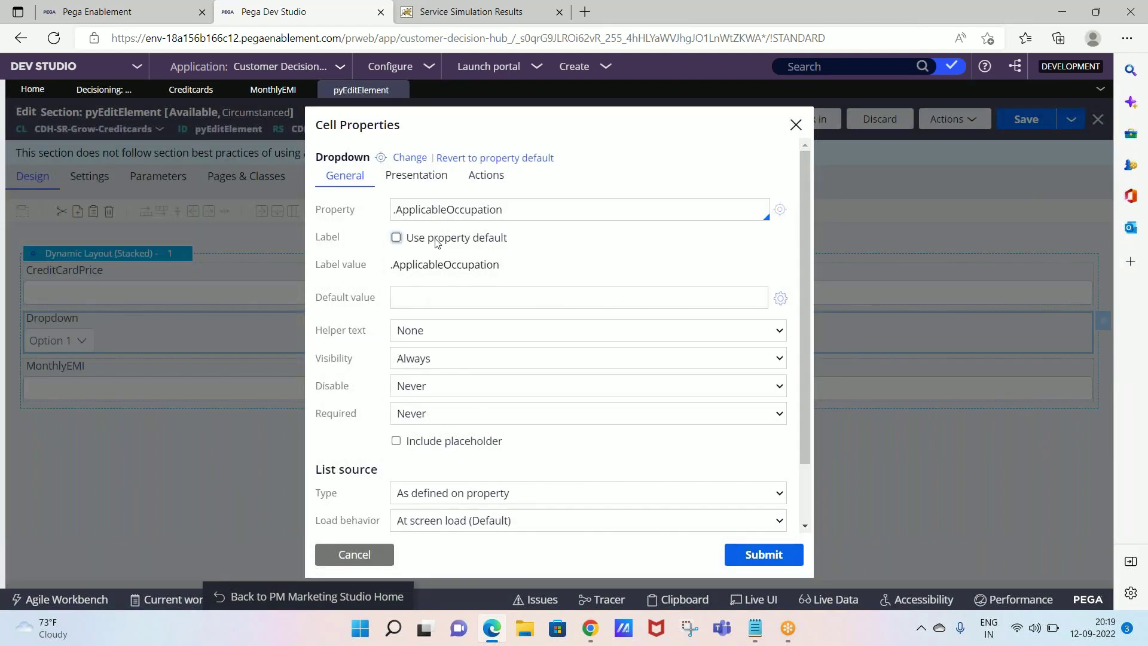
{"action": "double_click", "coordinate": [441, 257]}
{"action": "type", "text": "a"}
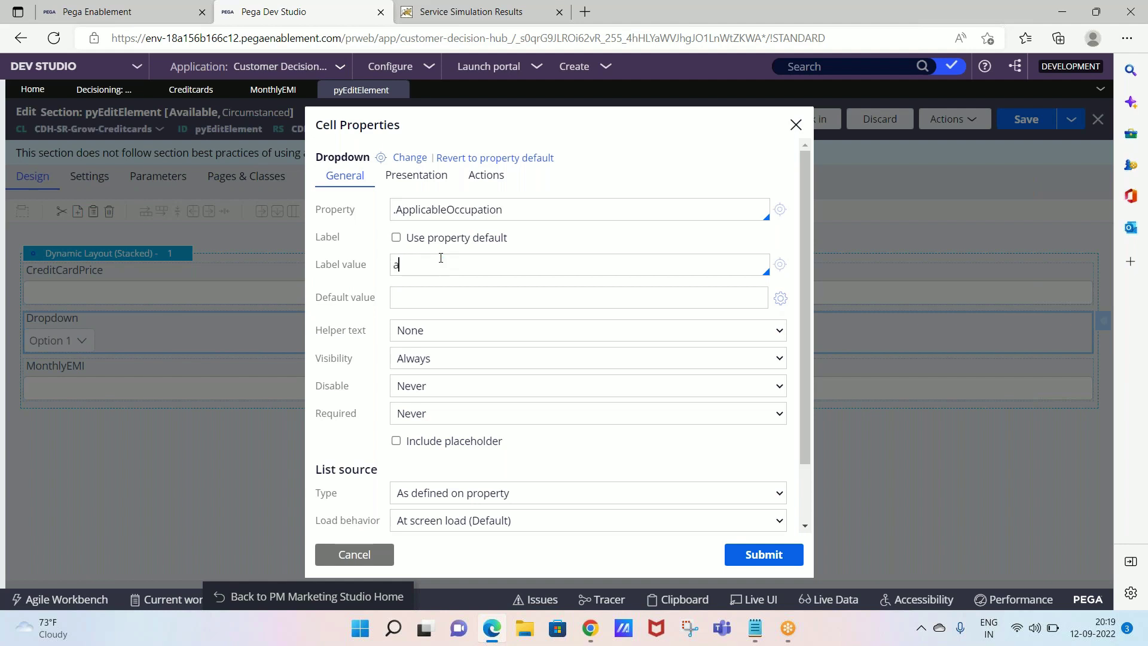
{"action": "type", "text": "elect occupation that sa"}
{"action": "key", "text": "BackSpace"}
{"action": "type", "text": "ap"}
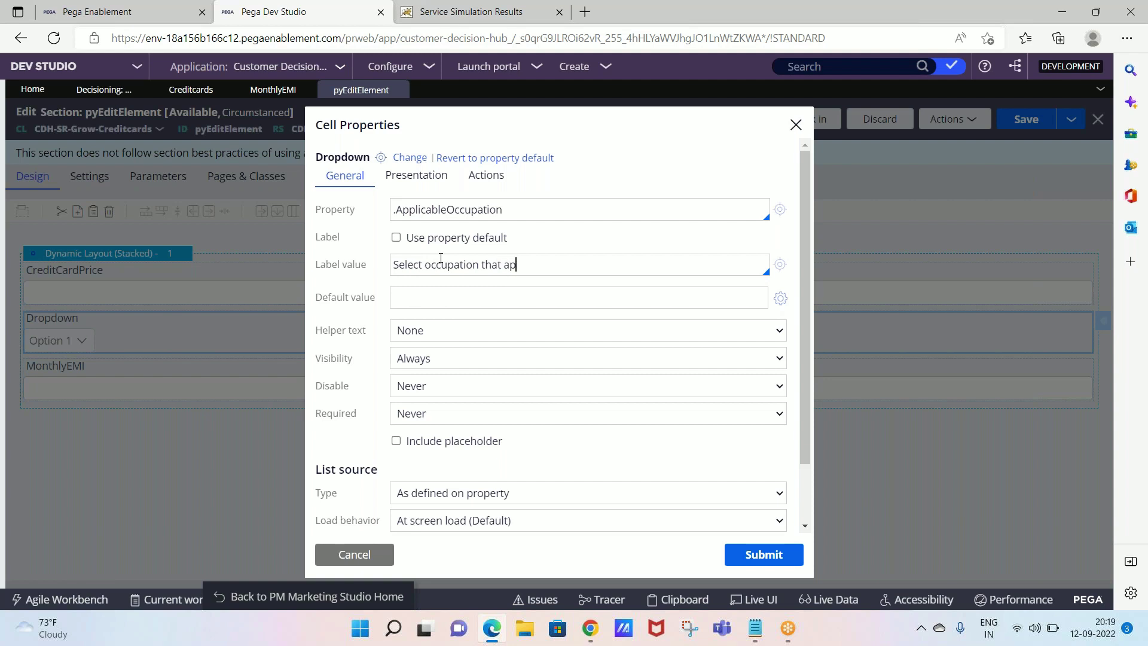
{"action": "type", "text": "plies to this credit card"}
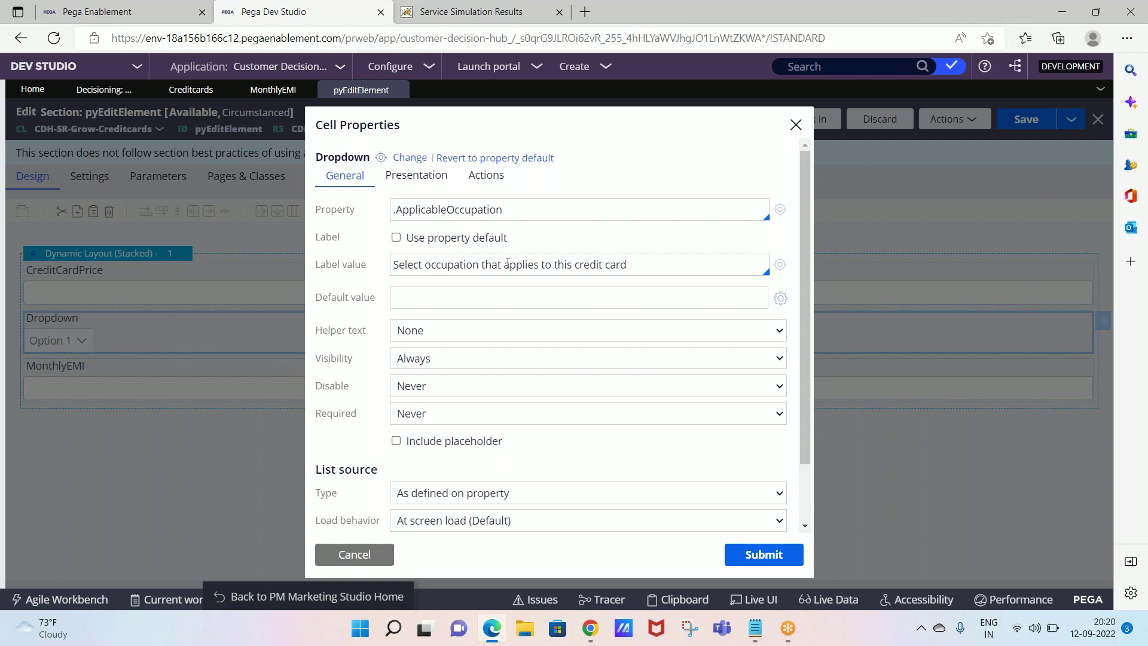
{"action": "left_click", "coordinate": [757, 556]}
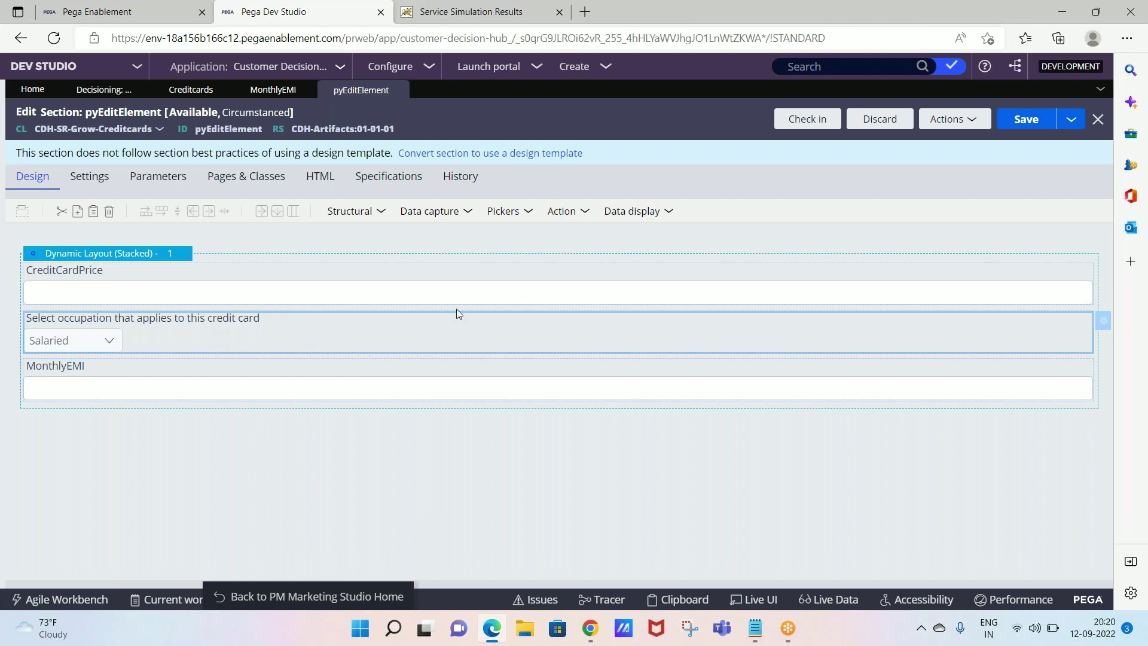
Add a checkbox below the MonthlyEMI field and bind it to .ApplicableCustomerType in its cell properties.
{"action": "left_click", "coordinate": [515, 212]}
{"action": "left_click_drag", "start_coordinate": [541, 287], "coordinate": [233, 413]}
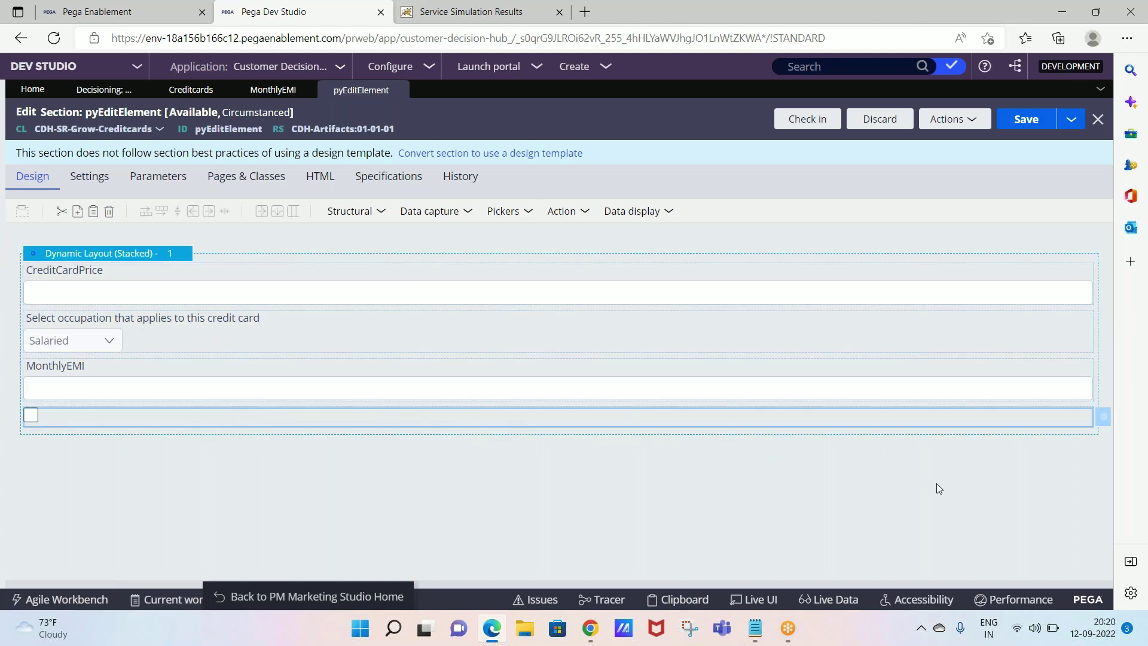
{"action": "double_click", "coordinate": [1064, 408]}
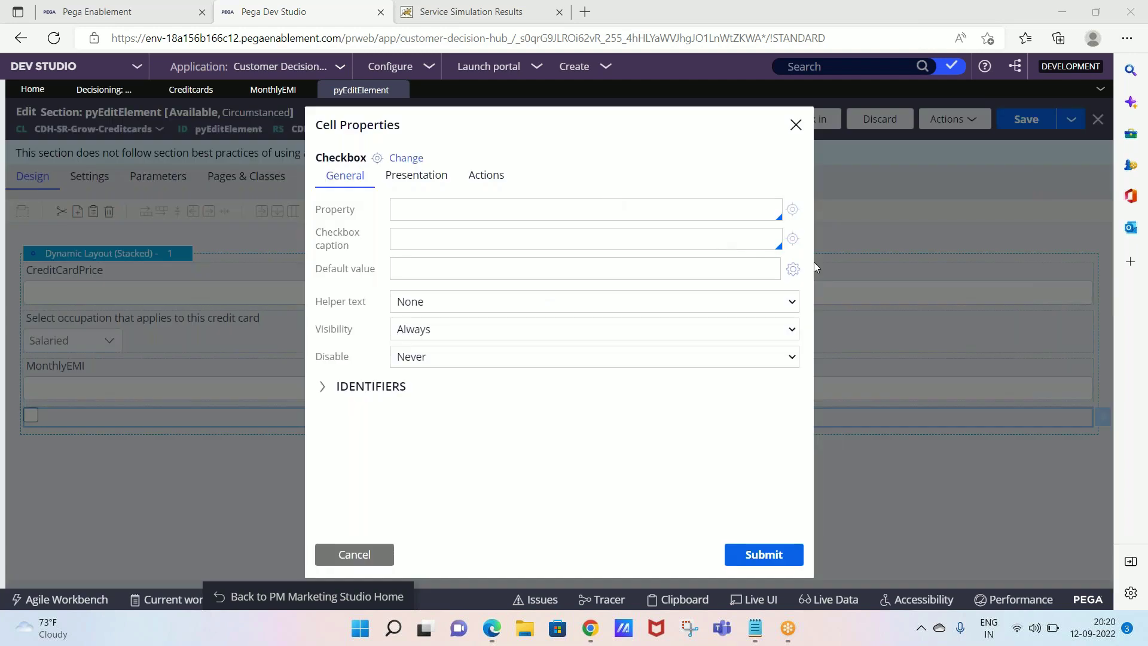
{"action": "left_click", "coordinate": [427, 203]}
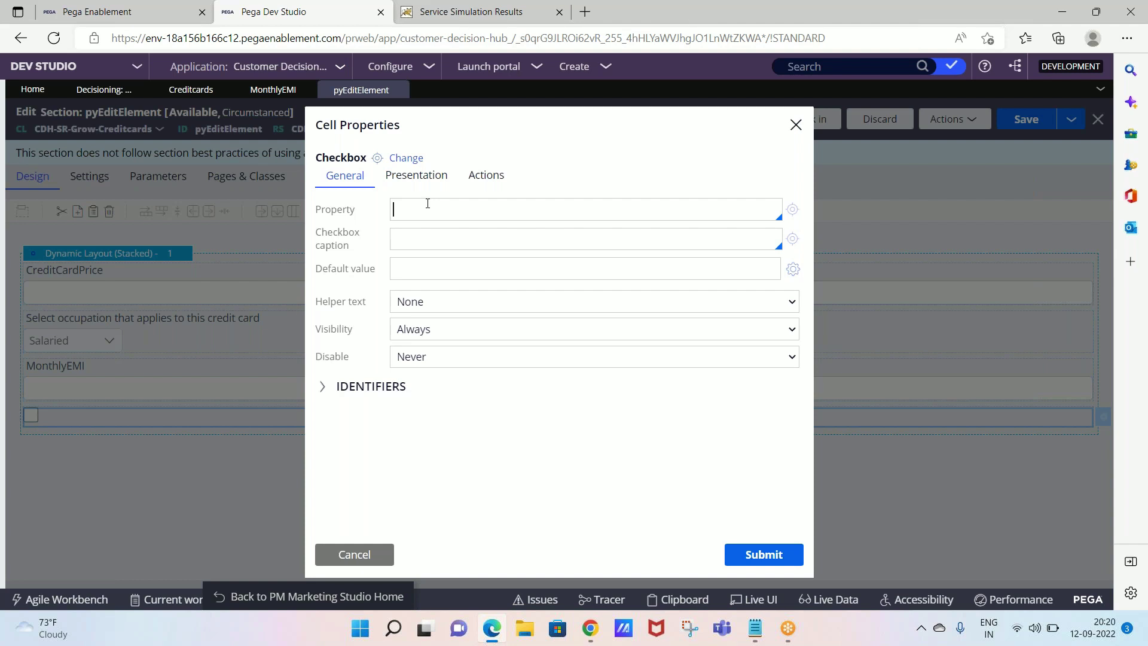
{"action": "type", "text": "."}
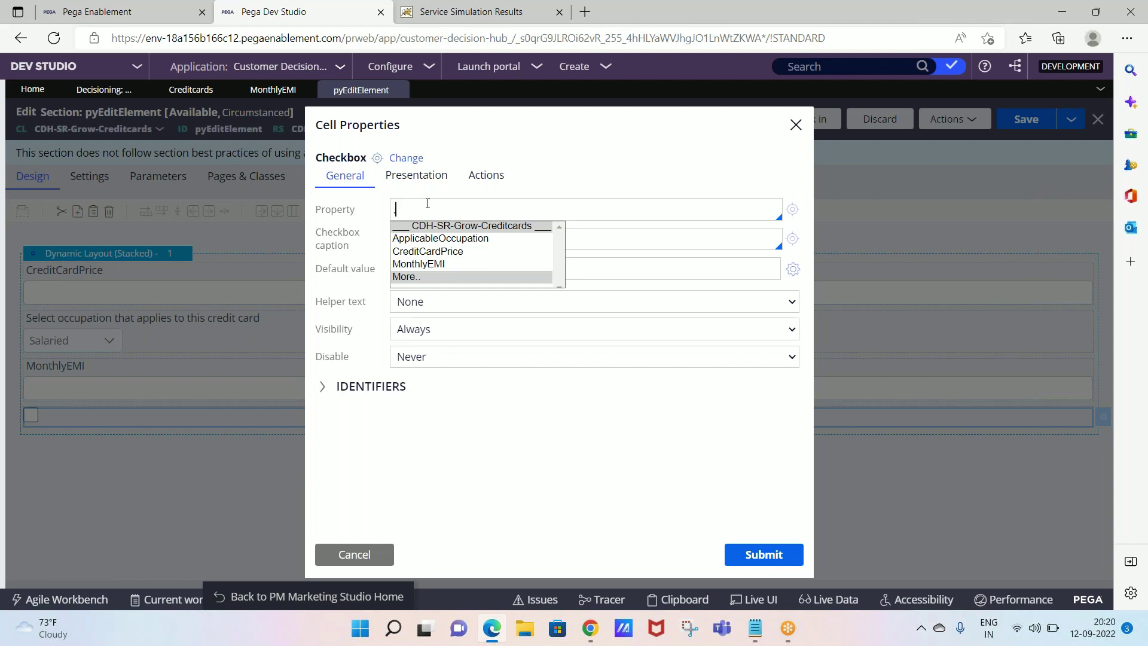
{"action": "type", "text": "Applicable"}
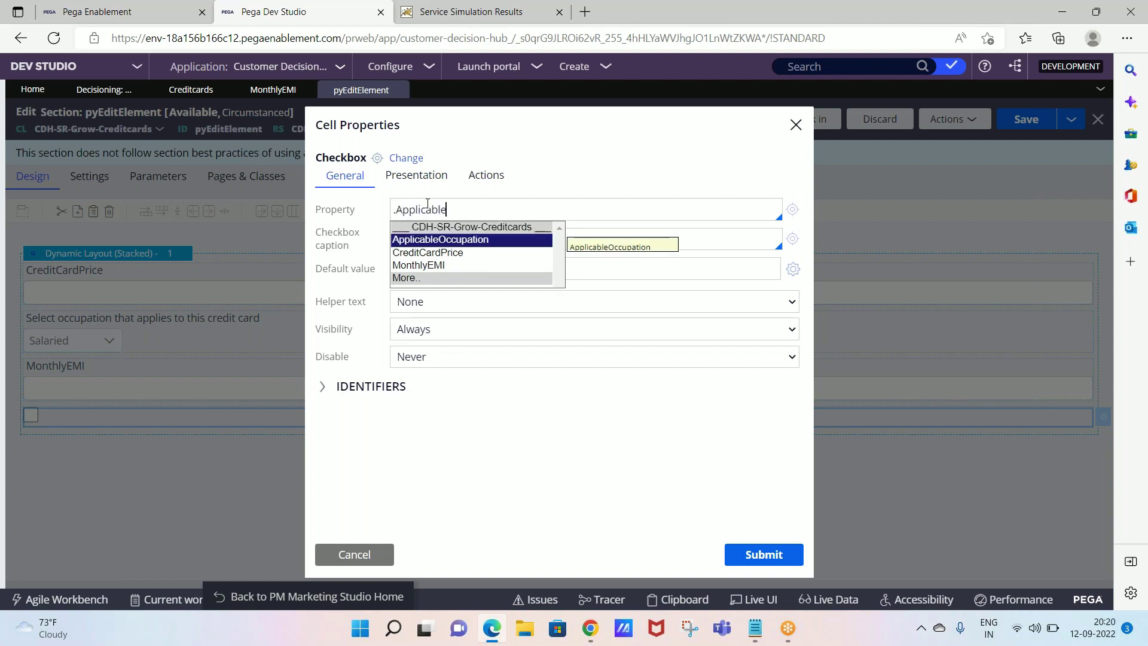
{"action": "type", "text": "CustomerTye"}
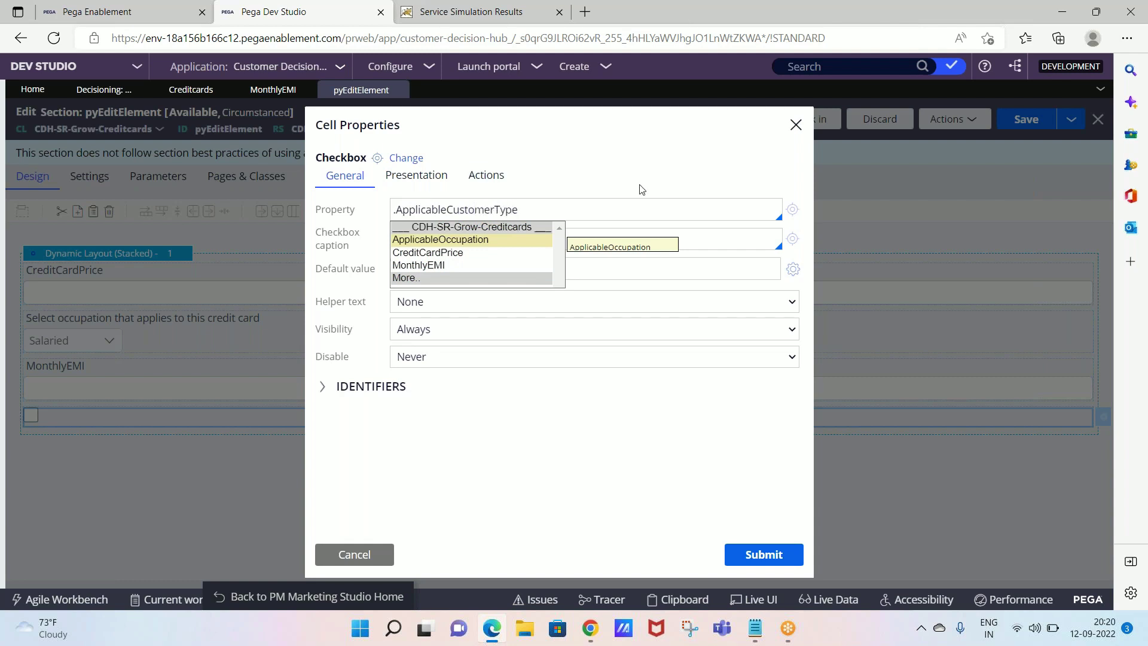
{"action": "left_click", "coordinate": [792, 208]}
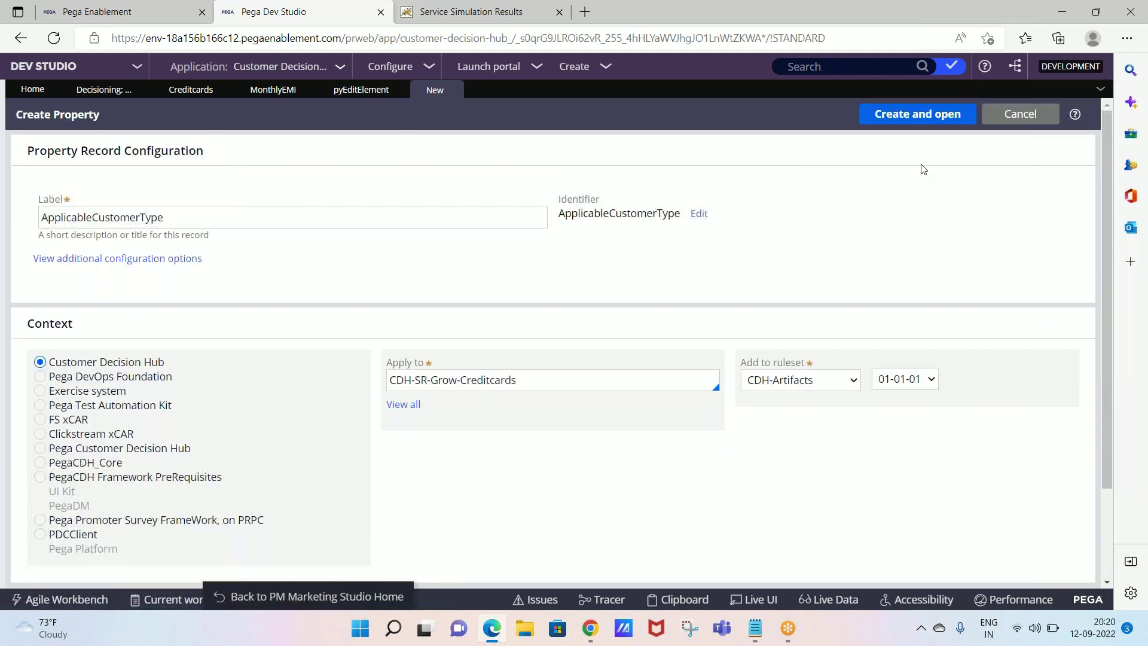
{"action": "left_click", "coordinate": [929, 114]}
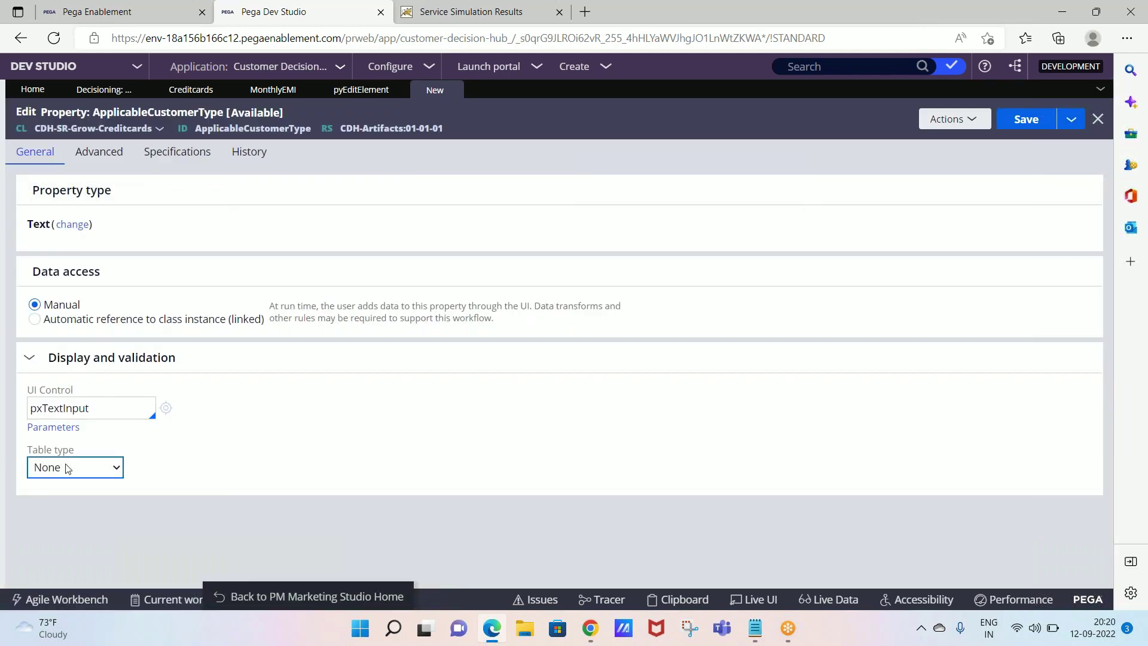
{"action": "left_click", "coordinate": [67, 467]}
{"action": "left_click", "coordinate": [67, 467]}
{"action": "left_click", "coordinate": [1026, 119]}
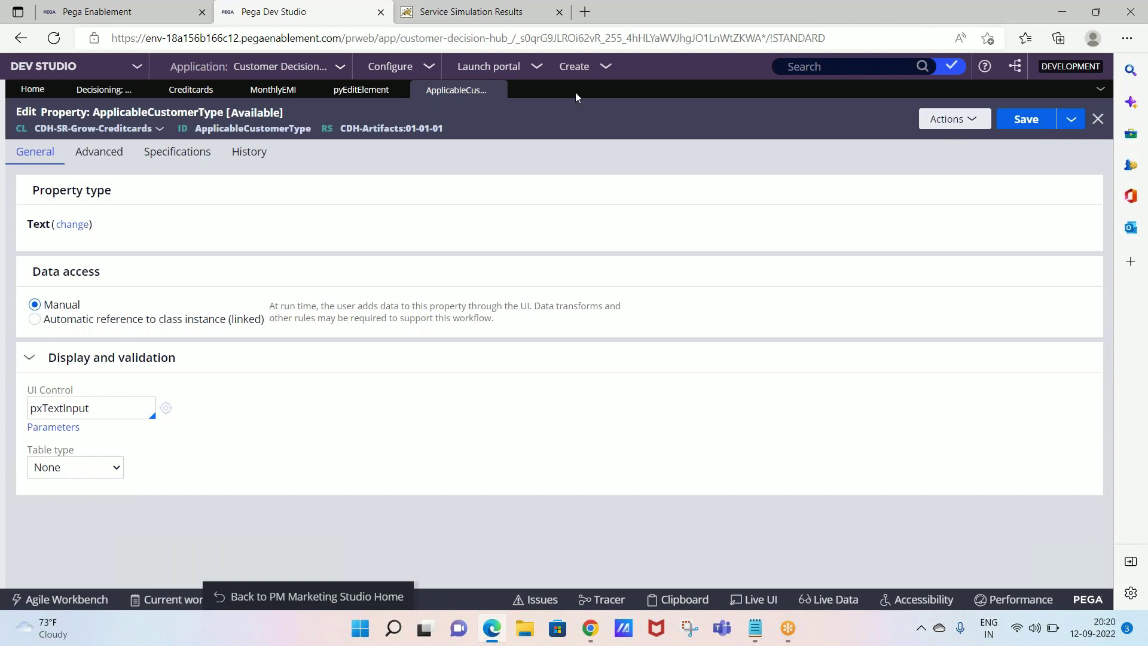
{"action": "left_click", "coordinate": [866, 122]}
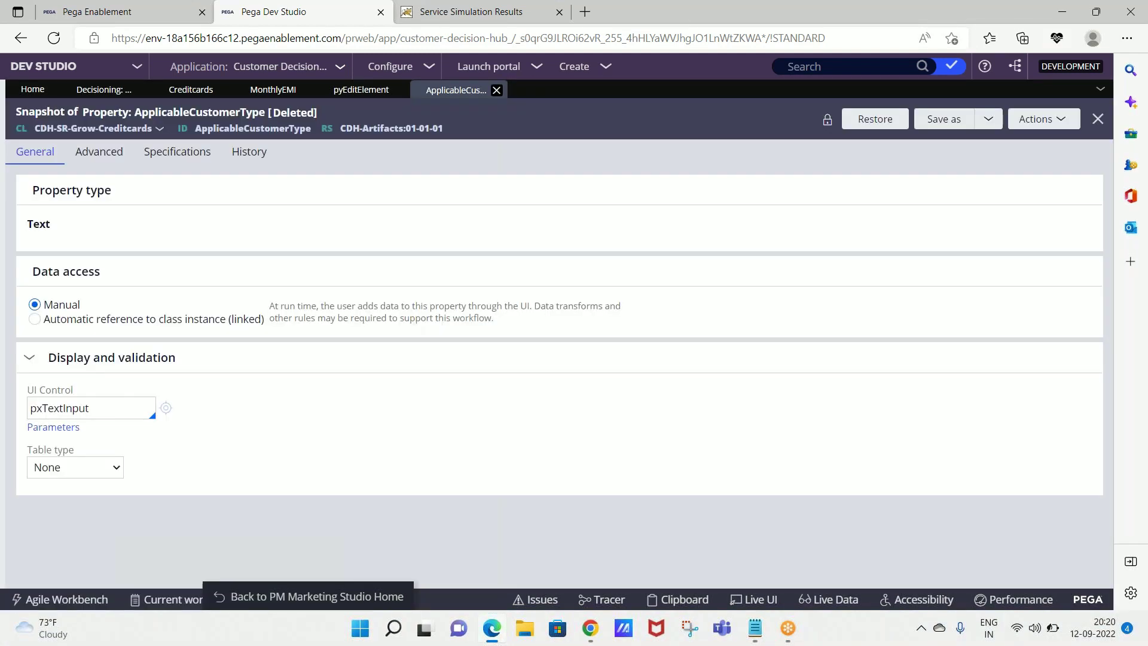
{"action": "left_click", "coordinate": [496, 90]}
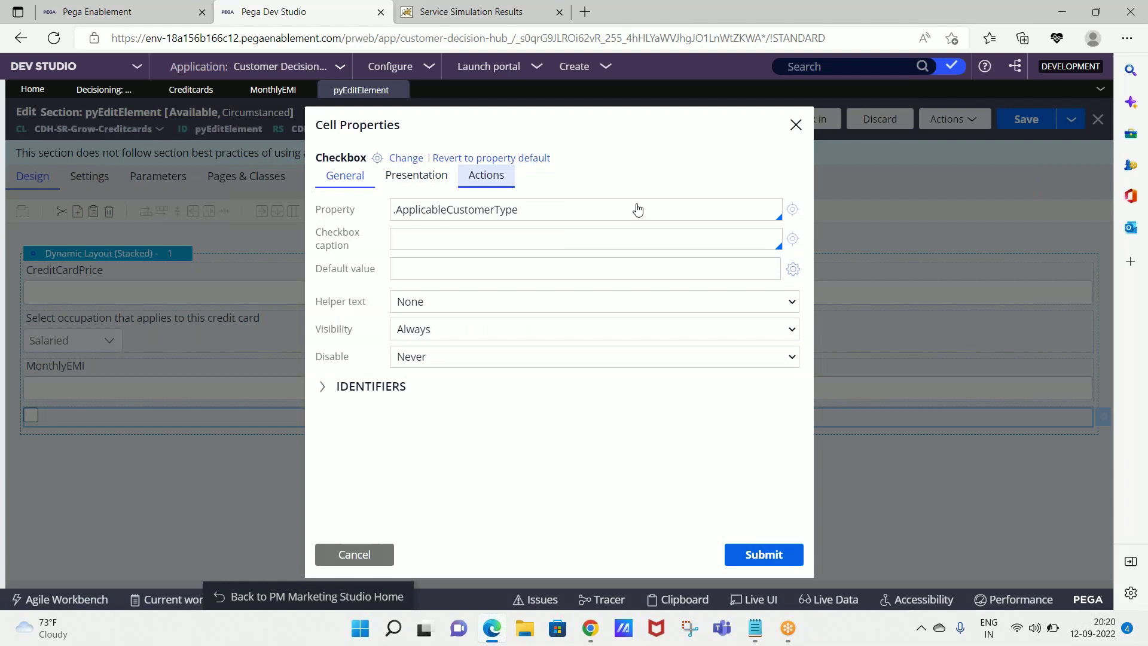
Create the ApplicableCustomerType property in CDH-SR-Grow-Creditcards with the type TrueFalse, then save and close it.
{"action": "left_click", "coordinate": [790, 212]}
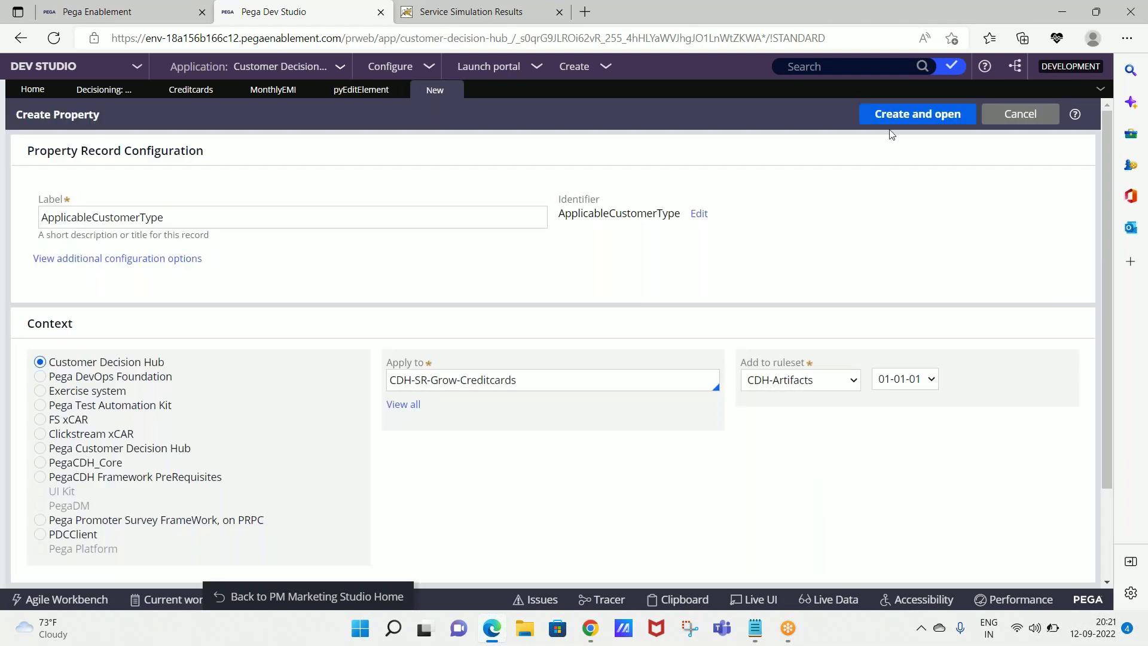
{"action": "left_click", "coordinate": [916, 115]}
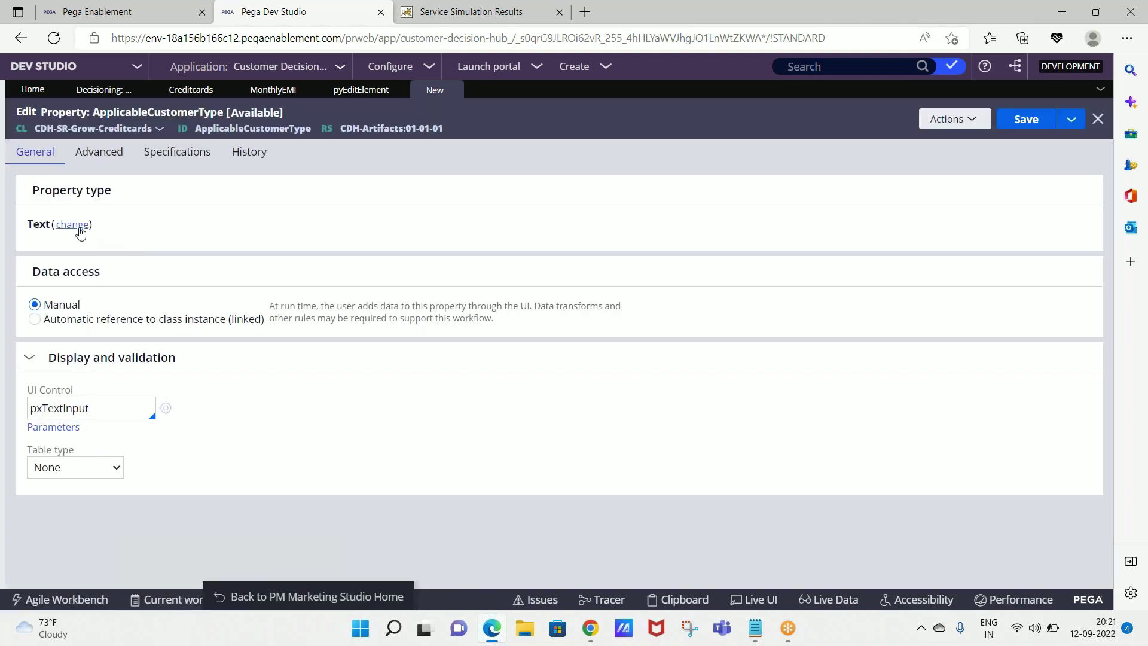
{"action": "left_click", "coordinate": [80, 229]}
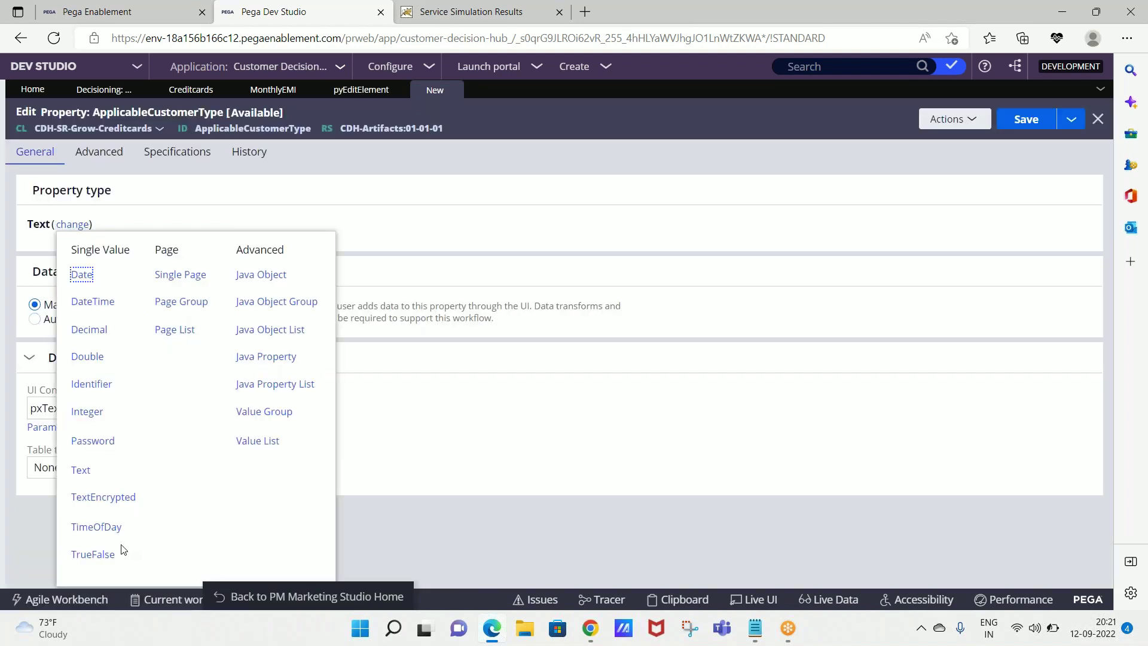
{"action": "left_click", "coordinate": [95, 554]}
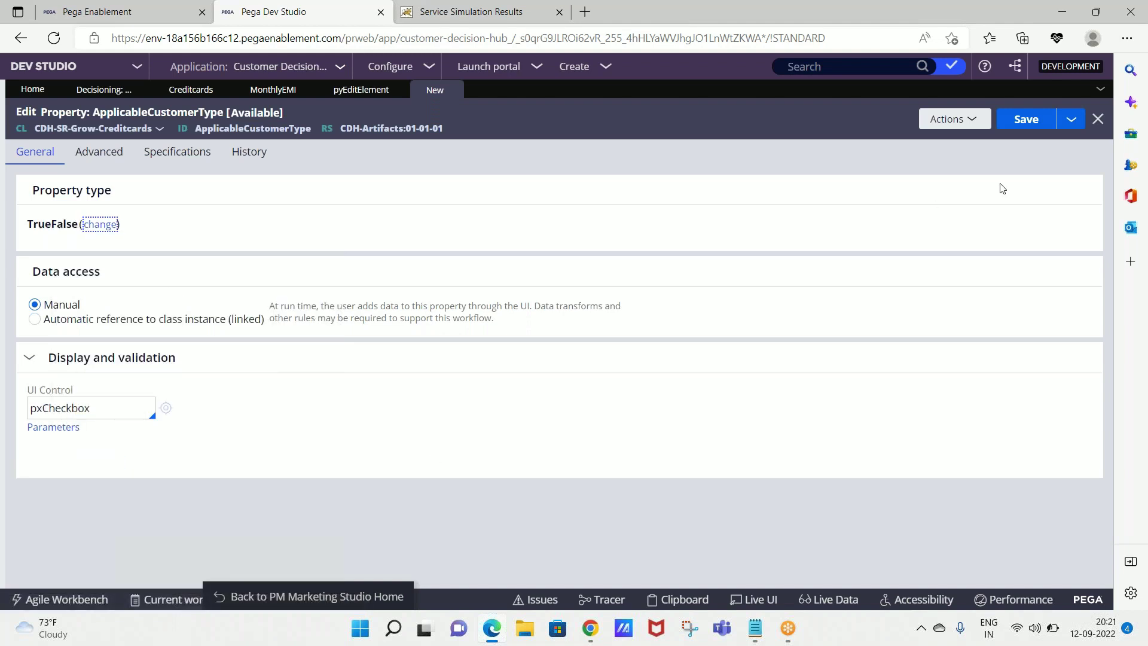
{"action": "left_click", "coordinate": [1026, 126]}
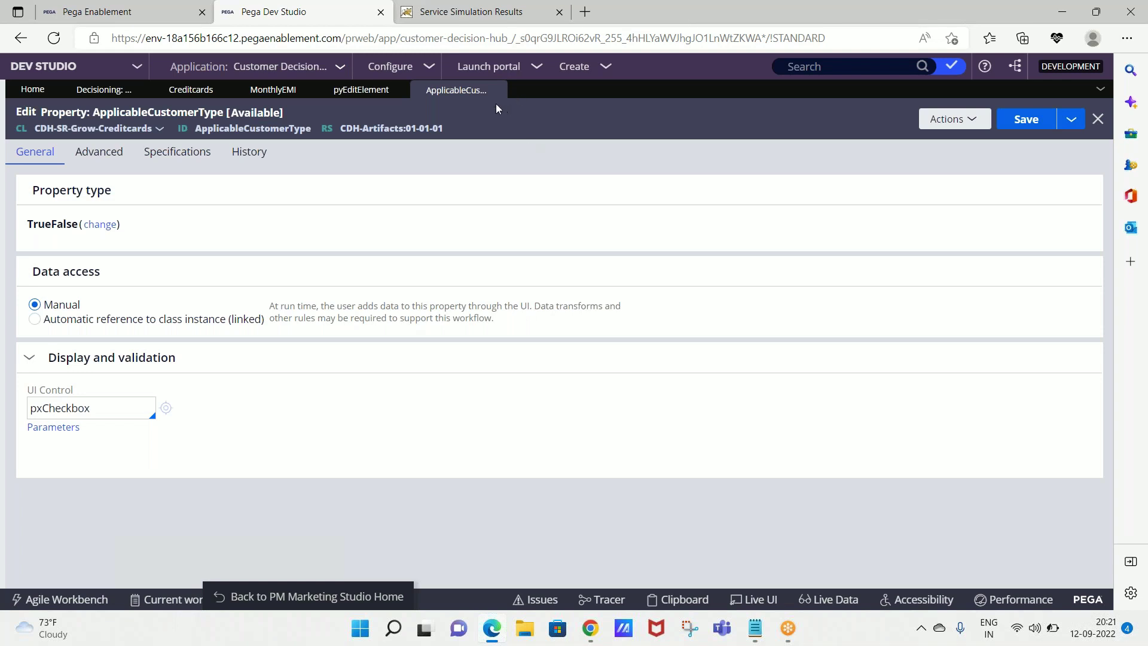
{"action": "left_click", "coordinate": [497, 90]}
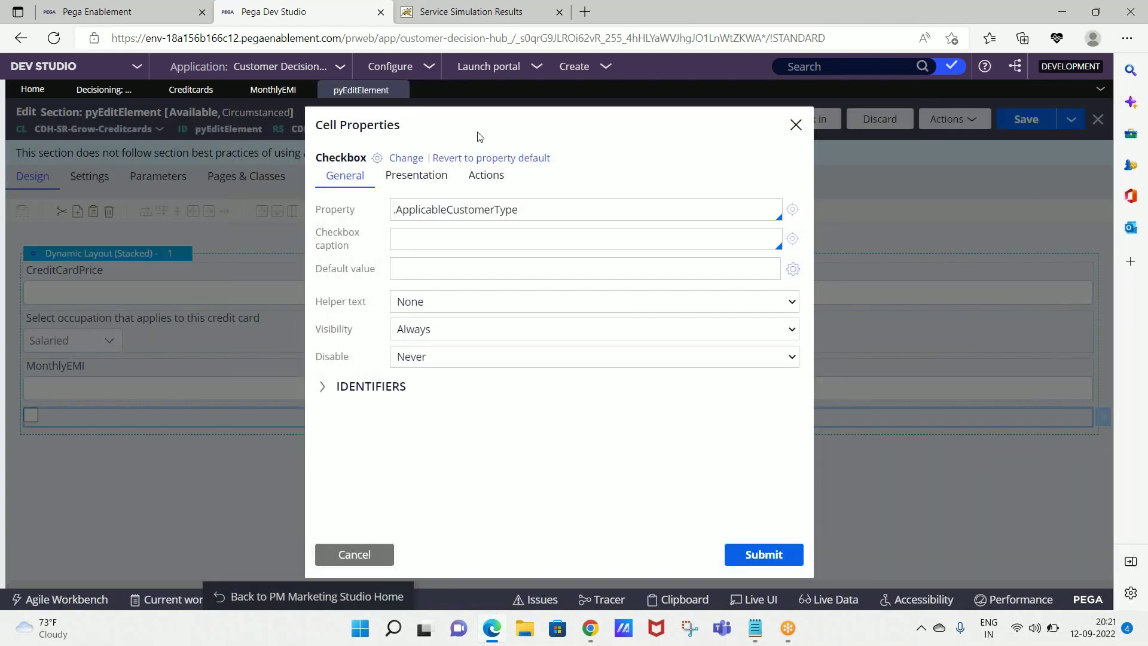
Set the checkbox caption to "Is this credit card applied for retired customers?" and submit the cell properties.
{"action": "left_click", "coordinate": [473, 237]}
{"action": "type", "text": "is"}
{"action": "type", "text": "Is this credi"}
{"action": "type", "text": "t card applied fr"}
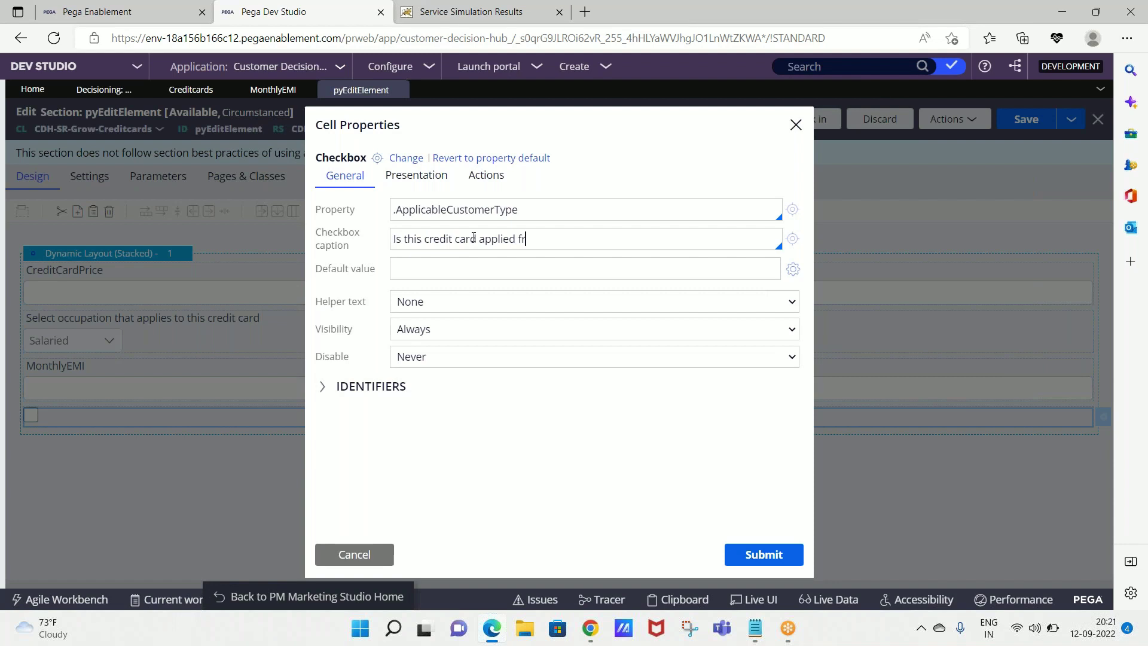
{"action": "type", "text": "retired customers?"}
{"action": "left_click", "coordinate": [754, 553]}
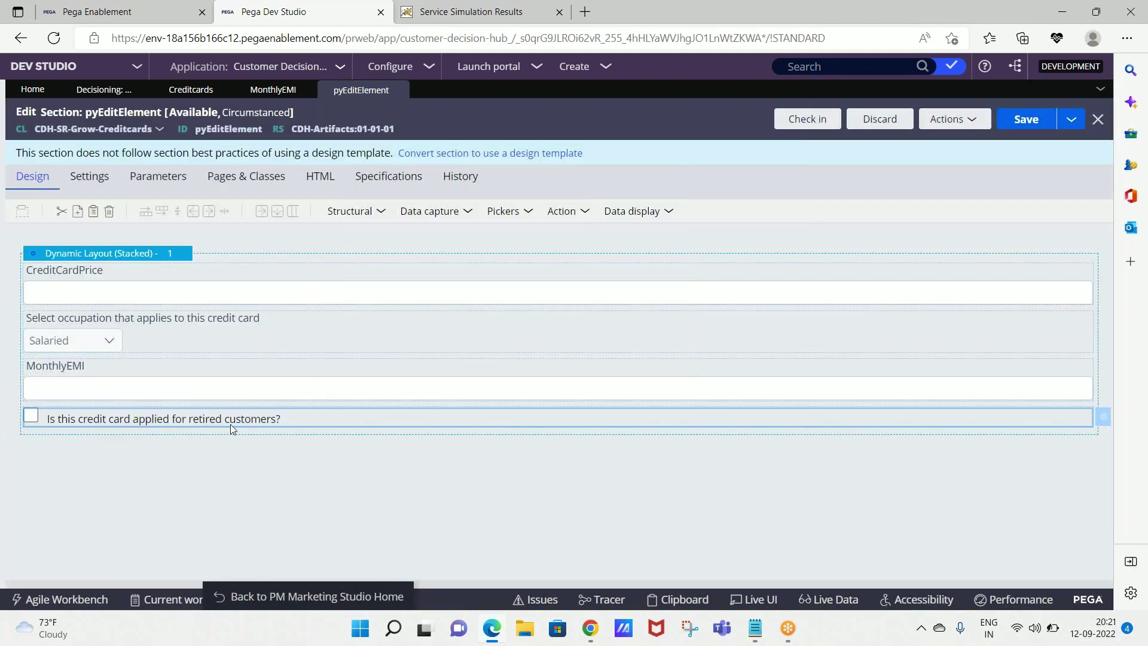
Save the pyEditElement section and check it in with the comment "used custom controls".
{"action": "left_click", "coordinate": [441, 222]}
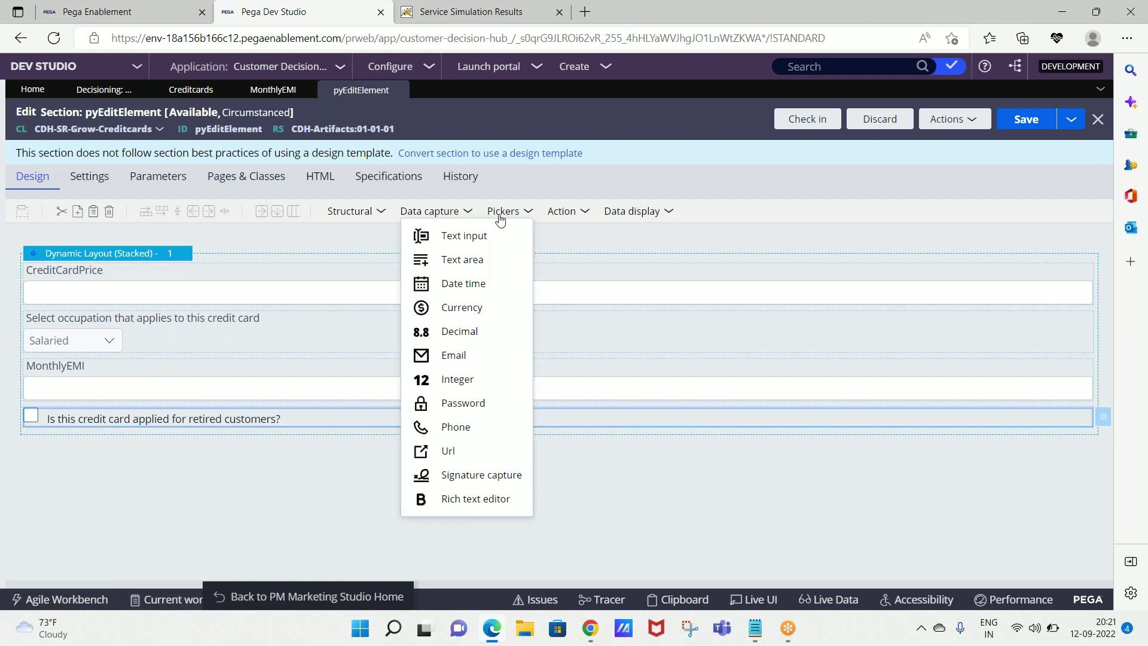
{"action": "left_click", "coordinate": [501, 216]}
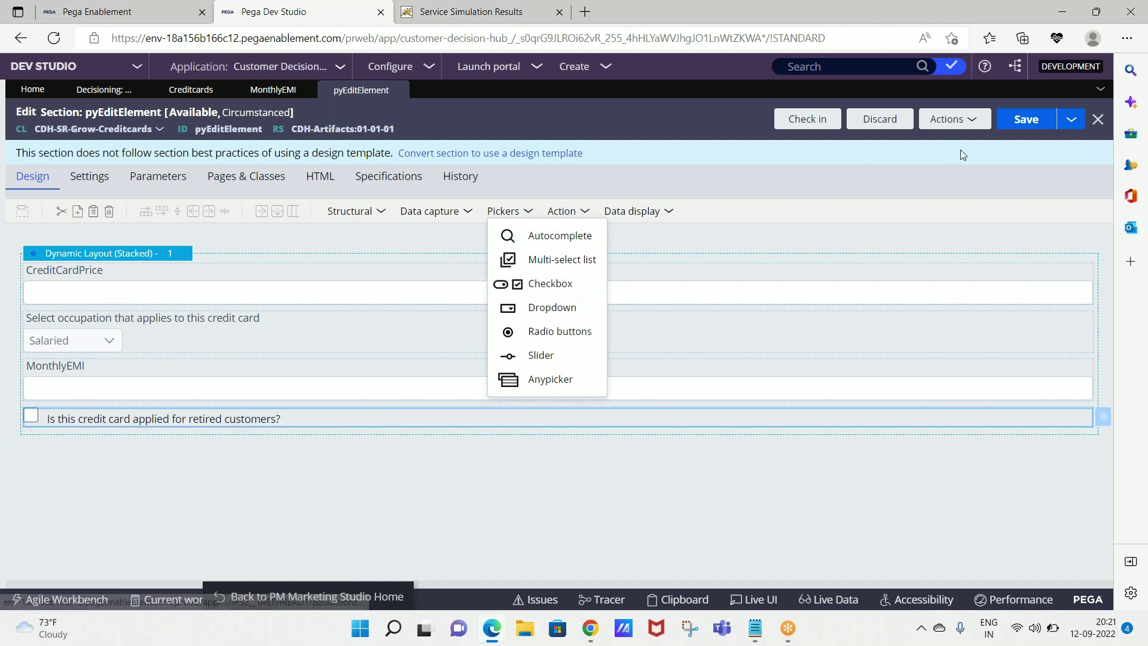
{"action": "left_click", "coordinate": [1026, 122]}
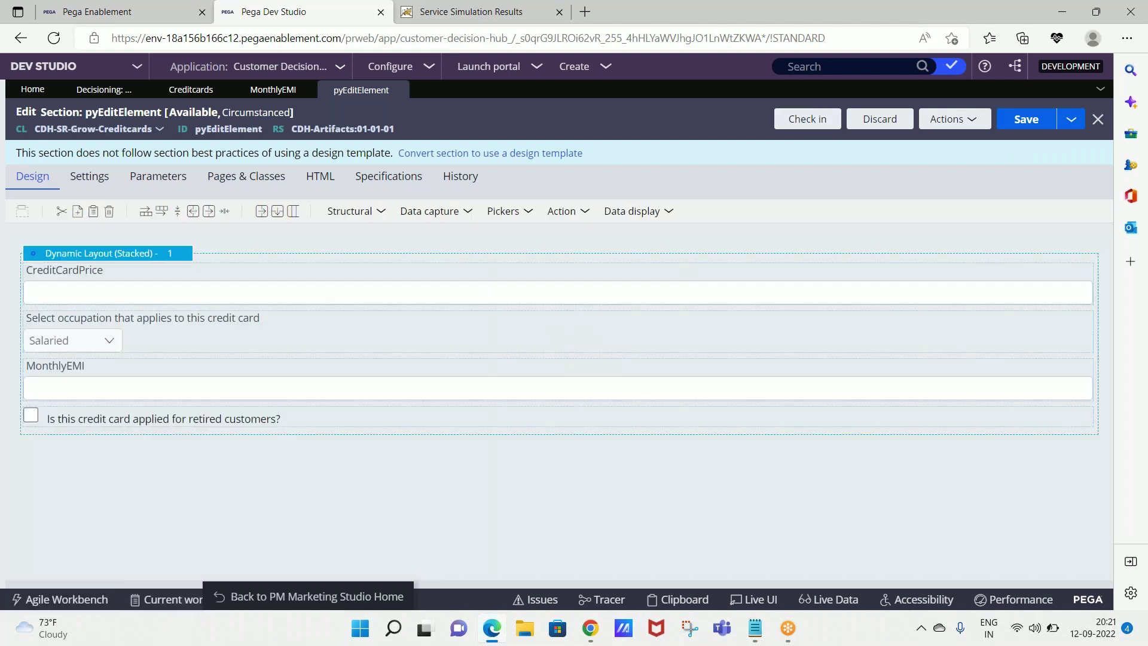
{"action": "left_click", "coordinate": [826, 122]}
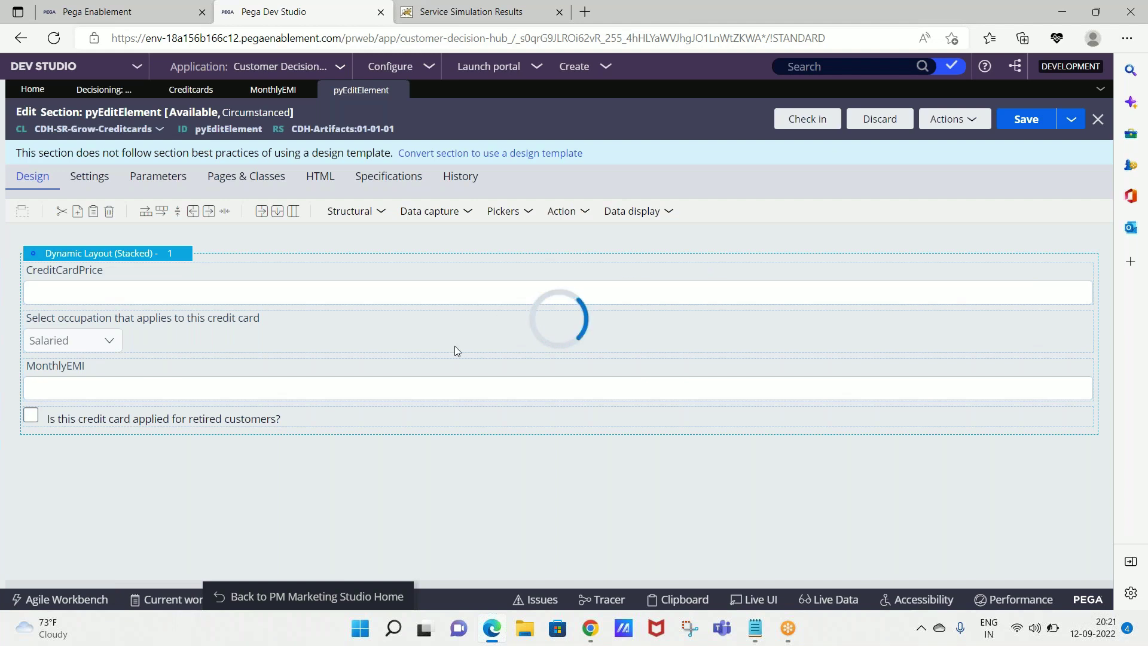
{"action": "type", "text": "used custom controls"}
{"action": "key", "text": "Return"}
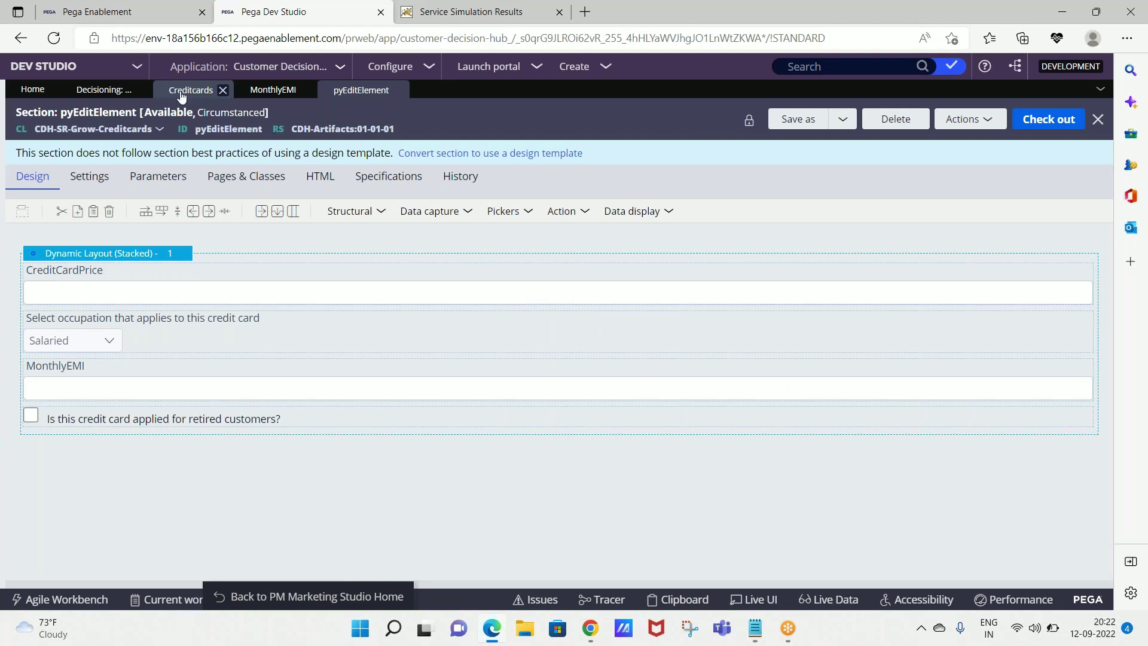
Expand the Credit cards form fields and examine the pyEditElement section's identifier and circumstance condition, closing the section when done.
{"action": "left_click", "coordinate": [181, 92]}
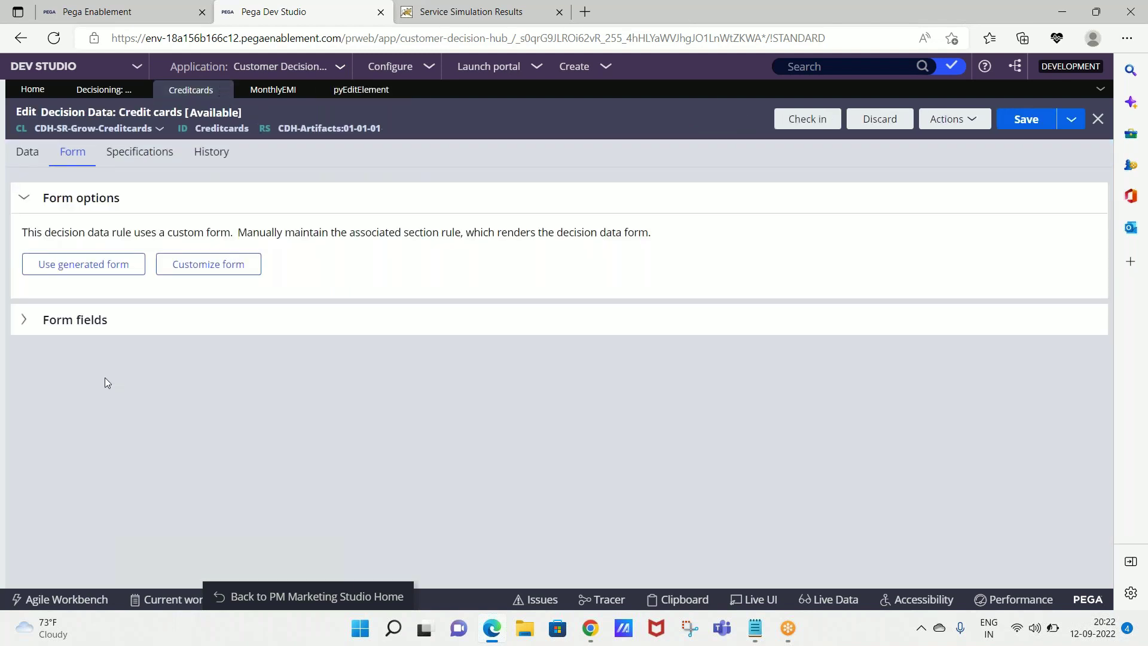
{"action": "left_click", "coordinate": [58, 319]}
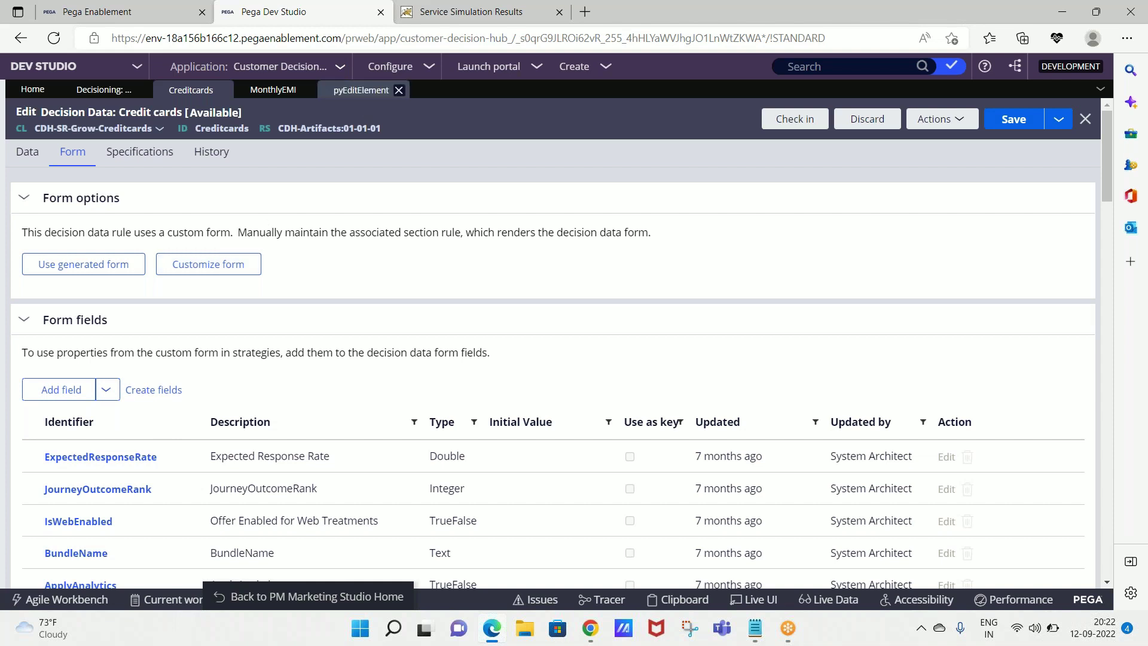
{"action": "left_click", "coordinate": [360, 90]}
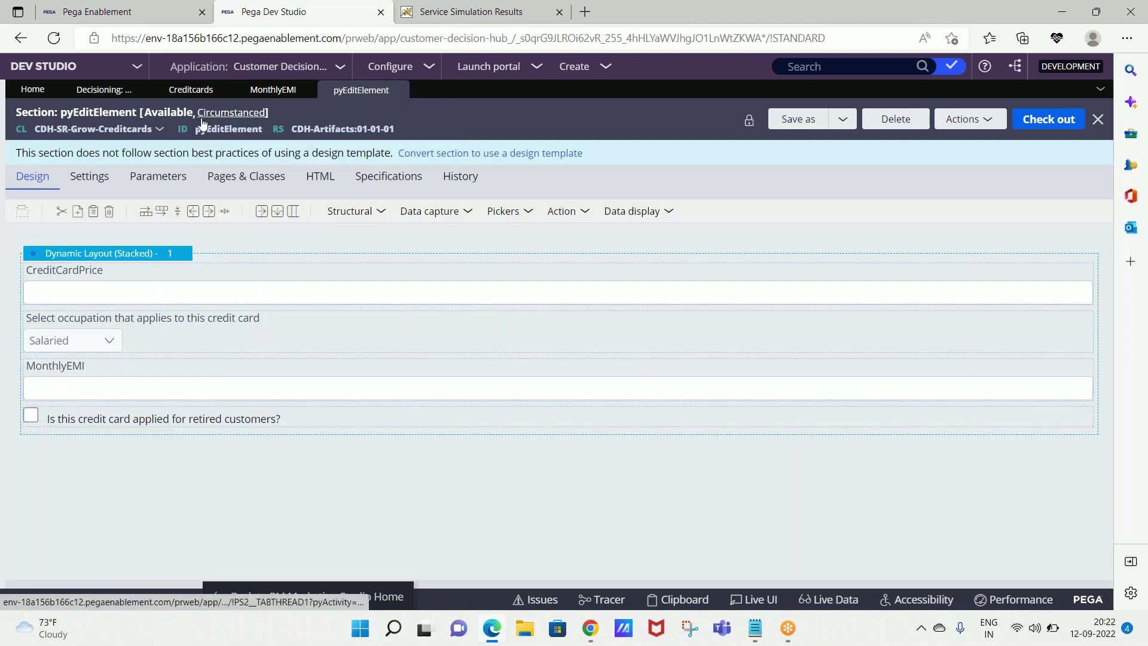
{"action": "left_click_drag", "start_coordinate": [196, 129], "coordinate": [267, 137]}
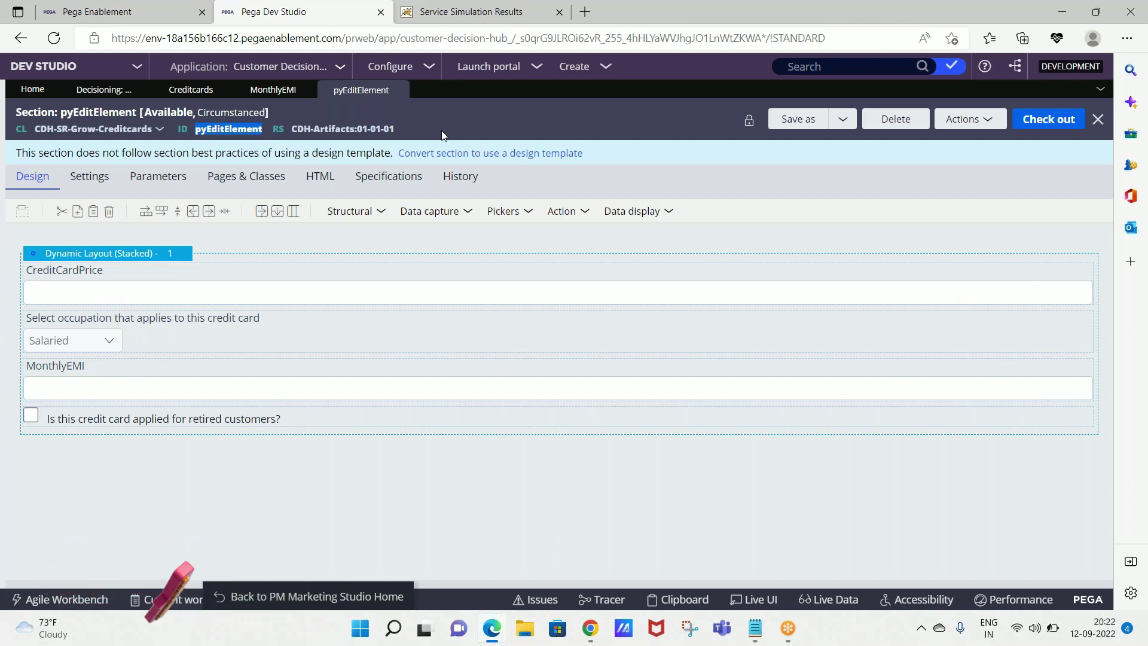
{"action": "left_click", "coordinate": [219, 115]}
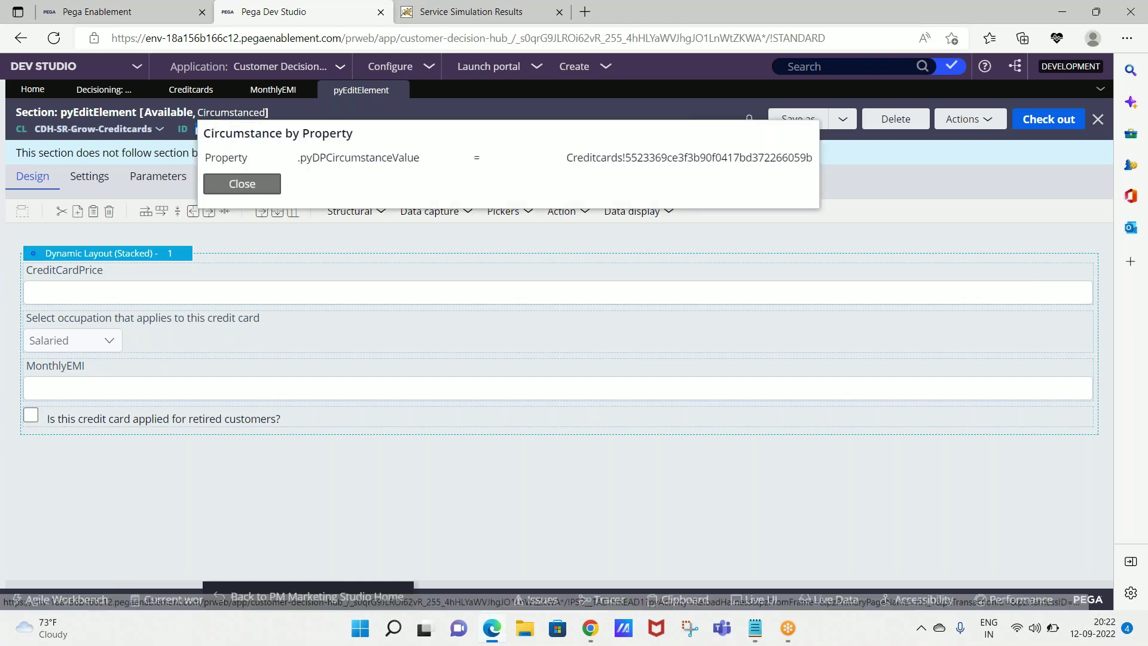
{"action": "left_click_drag", "start_coordinate": [561, 157], "coordinate": [626, 157]}
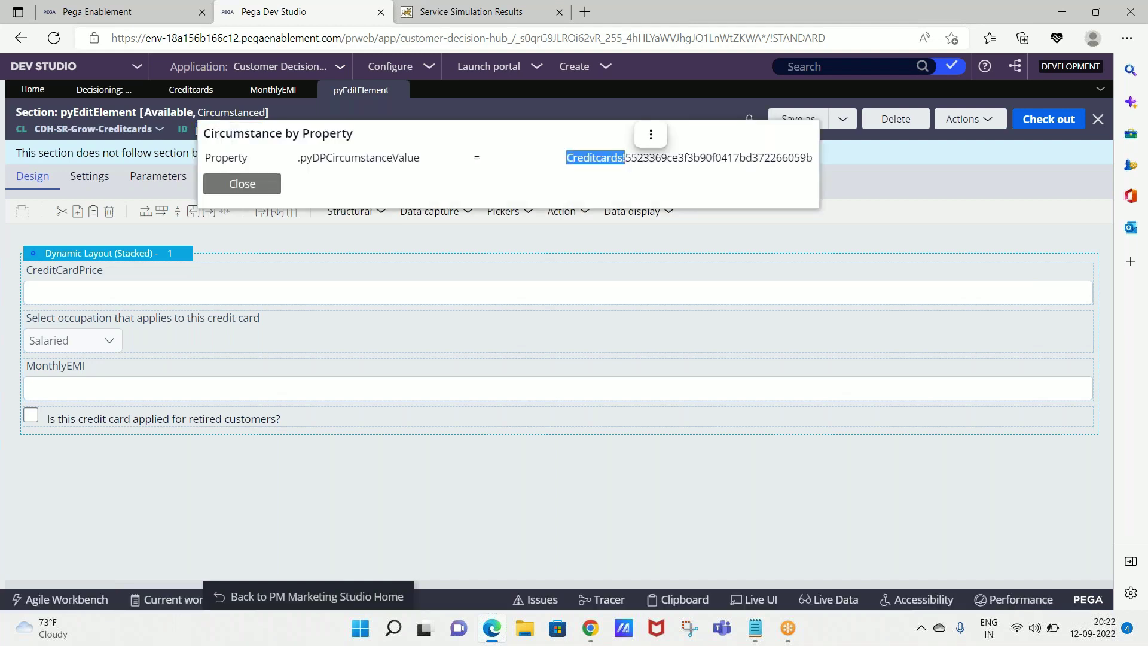
{"action": "left_click", "coordinate": [242, 183]}
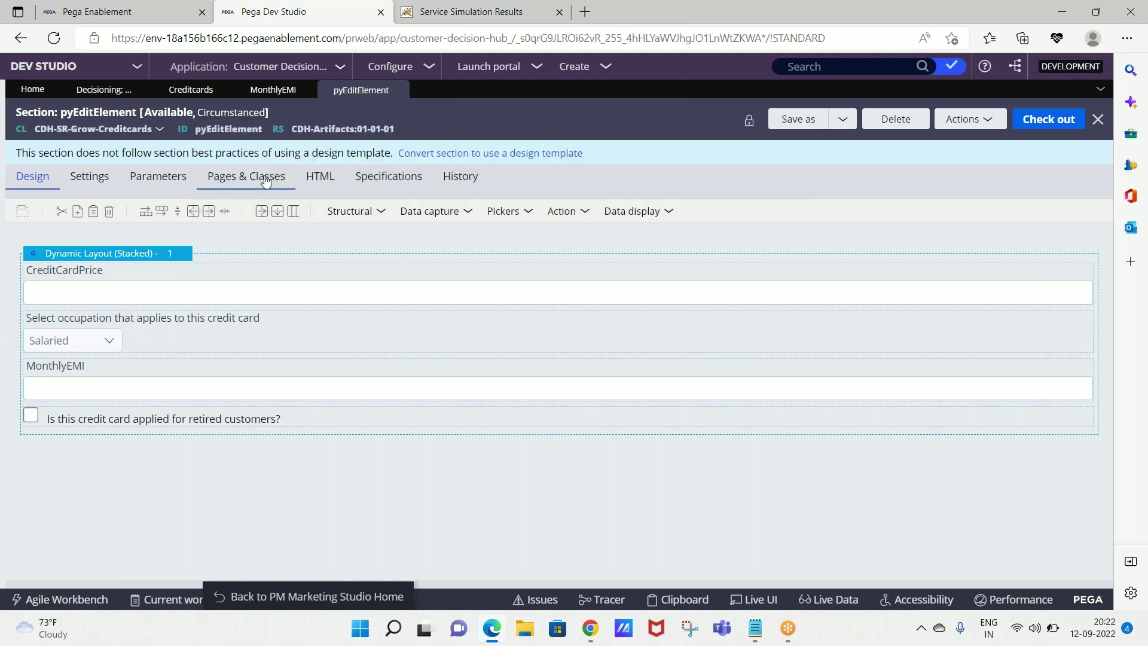
{"action": "left_click_drag", "start_coordinate": [266, 128], "coordinate": [187, 132]}
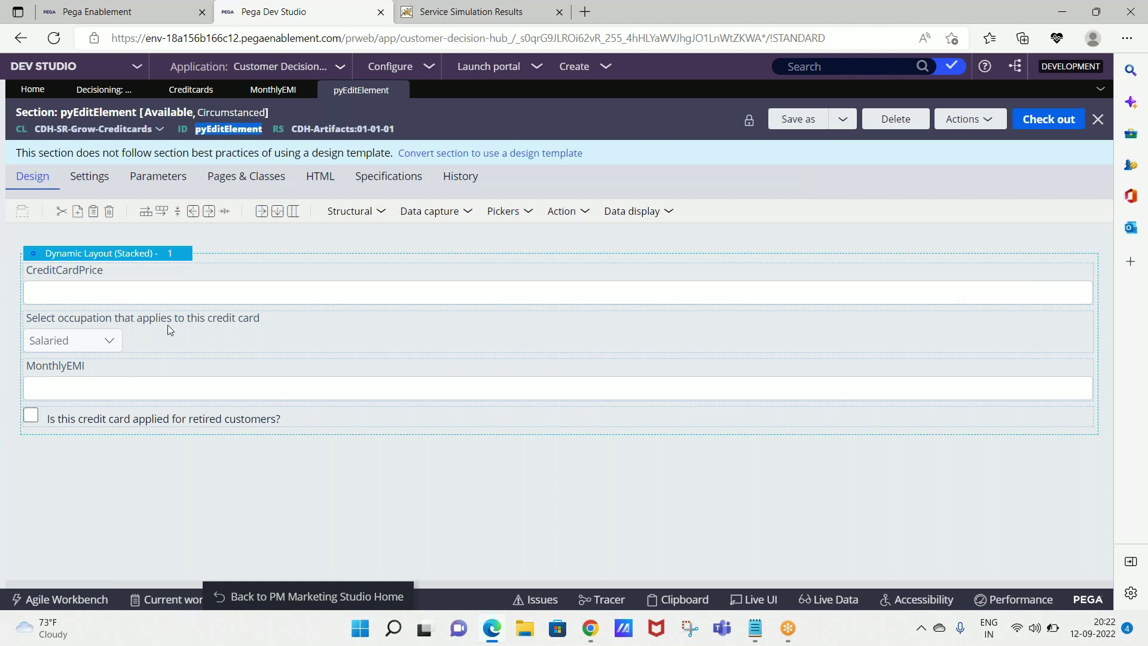
{"action": "left_click", "coordinate": [398, 91]}
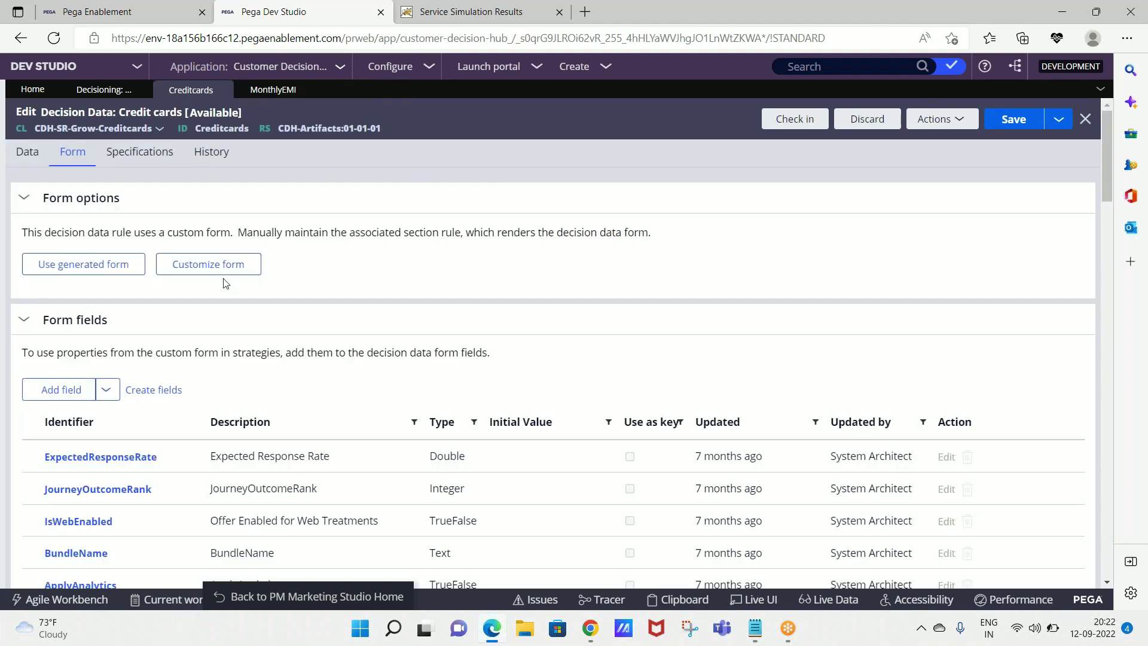
Save the Credit cards decision data to apply the custom form, and review its guardrail warning without adding a justification.
{"action": "left_click", "coordinate": [38, 155]}
{"action": "left_click", "coordinate": [308, 90]}
{"action": "left_click", "coordinate": [1026, 118]}
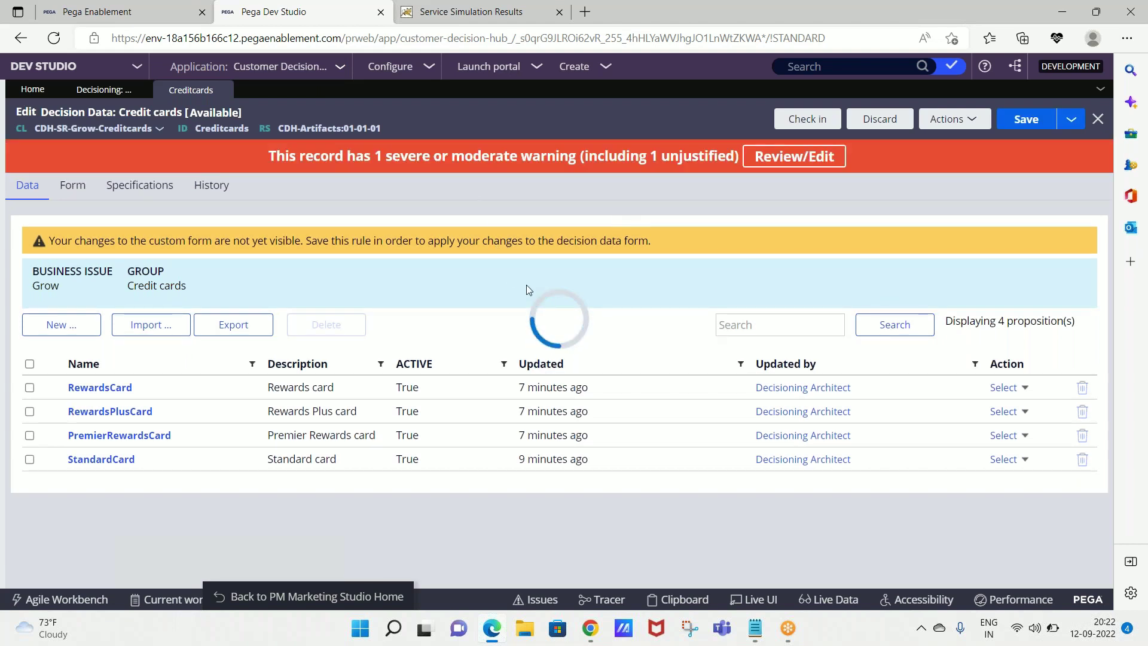
{"action": "left_click", "coordinate": [785, 161]}
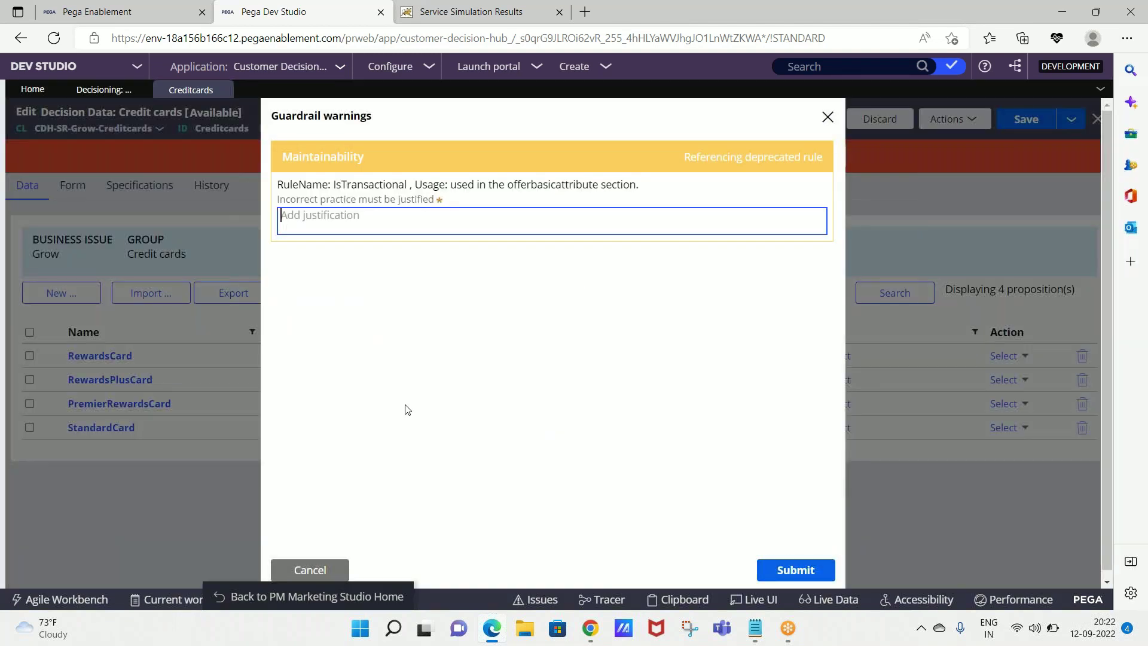
{"action": "left_click", "coordinate": [323, 568]}
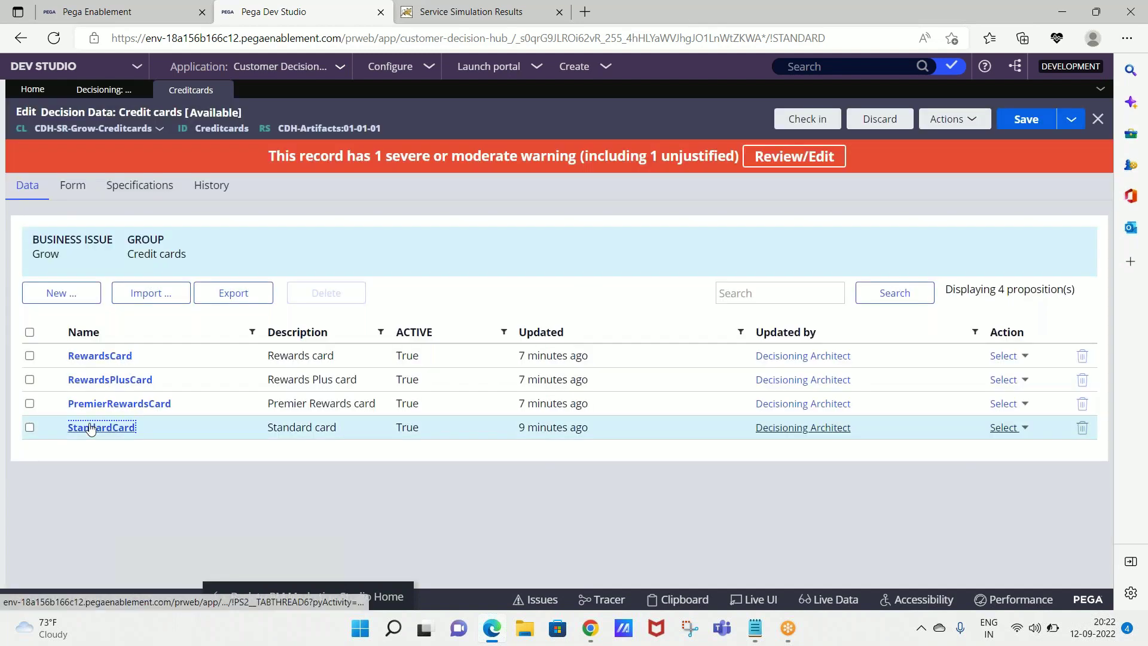
Open the StandardCard proposition, examine the occupation choices and the retired-customer checkbox, and close it without saving.
{"action": "left_click", "coordinate": [81, 428]}
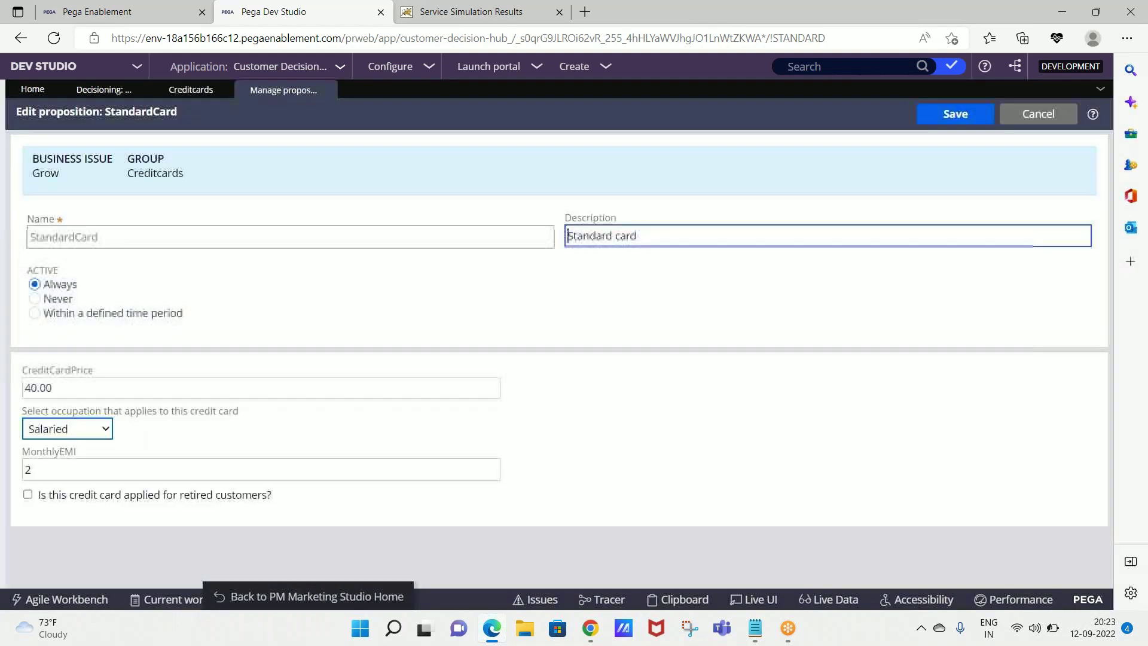
{"action": "left_click", "coordinate": [72, 427]}
{"action": "left_click", "coordinate": [76, 453]}
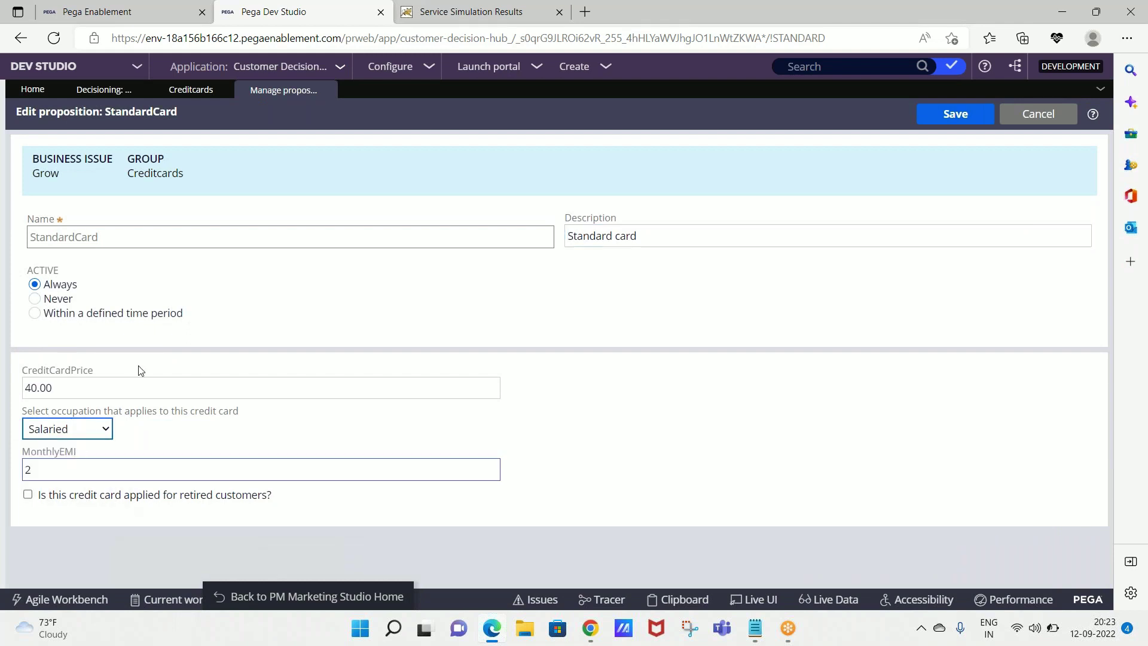
{"action": "left_click", "coordinate": [326, 90]}
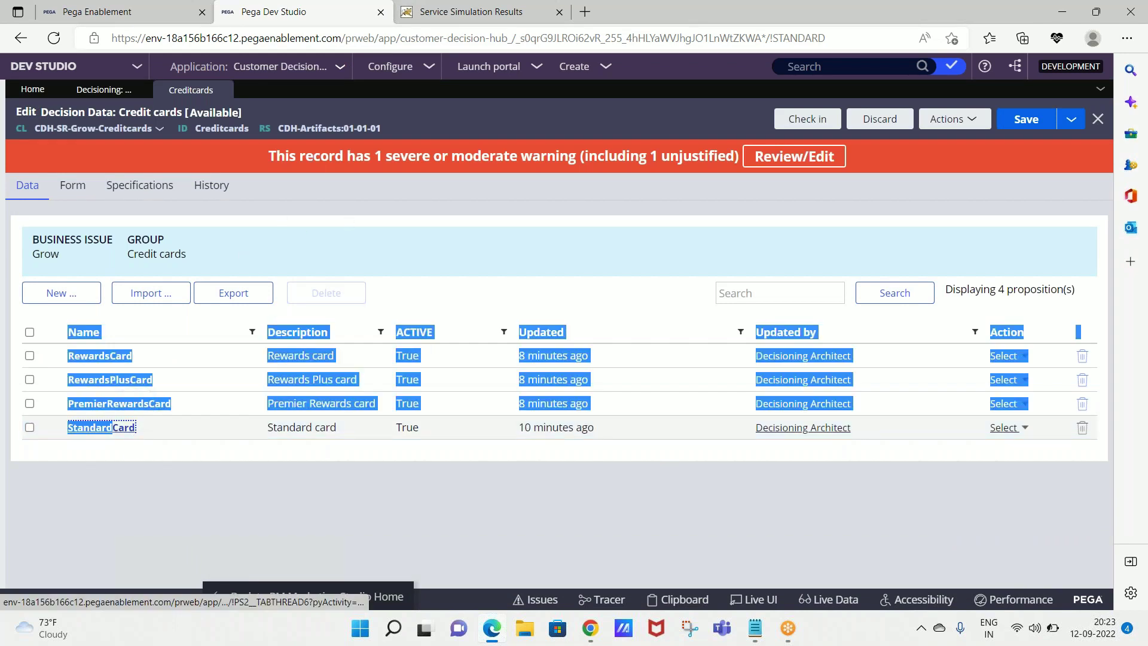
Set StandardCard's occupation to Business, mark it as applied for retired customers, and save the proposition.
{"action": "left_click", "coordinate": [103, 427]}
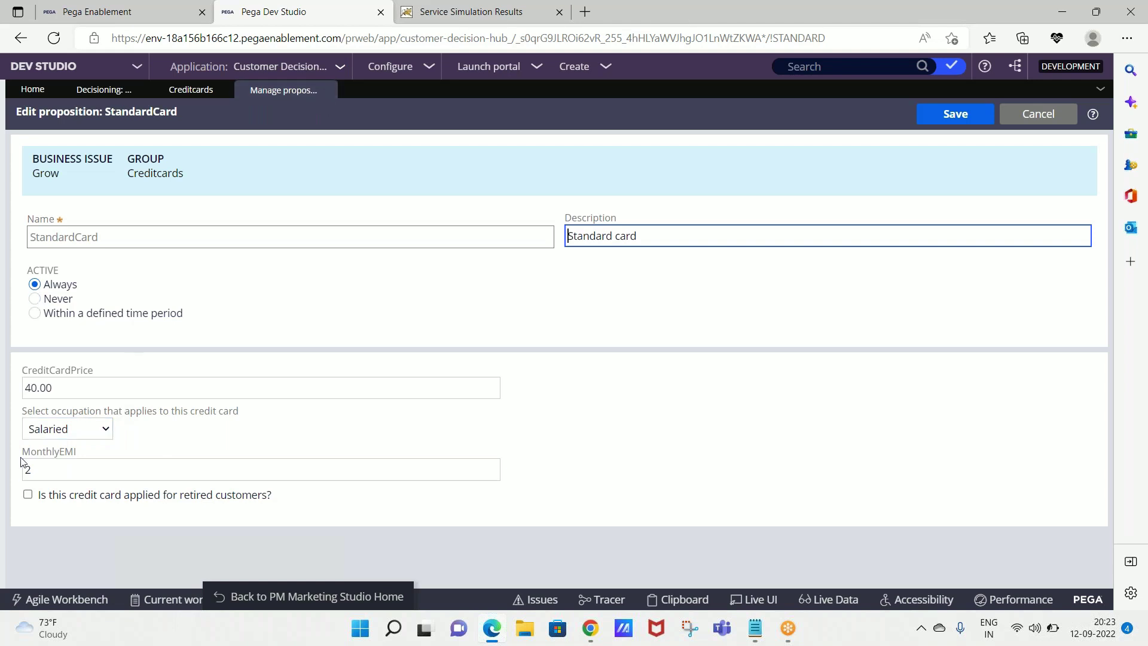
{"action": "left_click", "coordinate": [68, 436]}
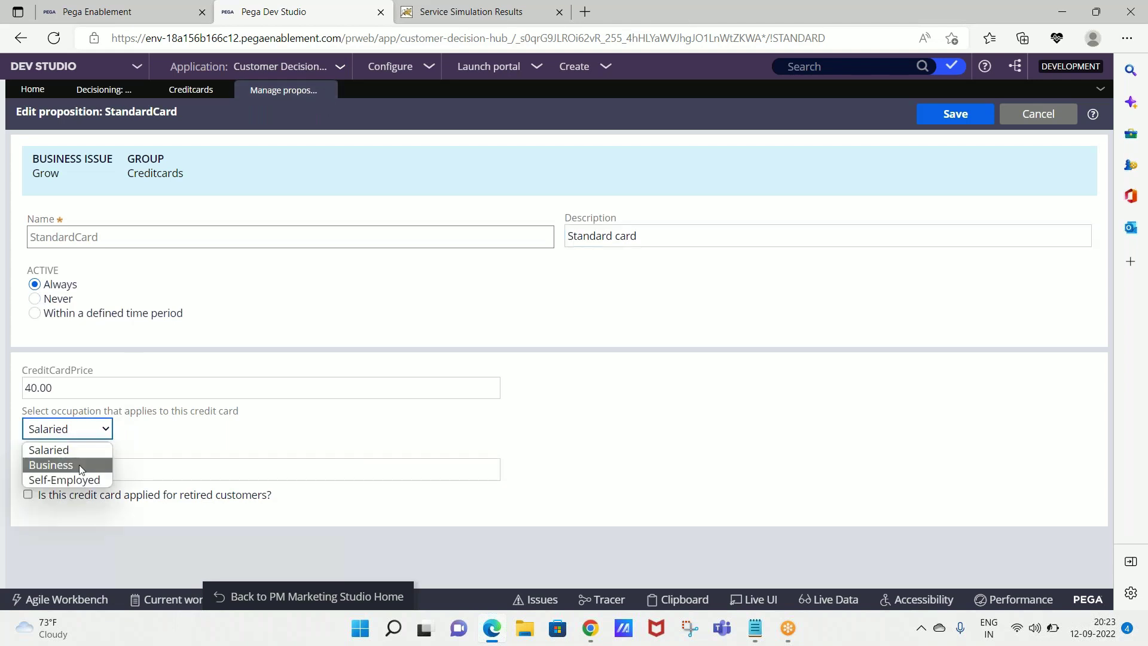
{"action": "left_click", "coordinate": [48, 465]}
{"action": "left_click", "coordinate": [28, 495]}
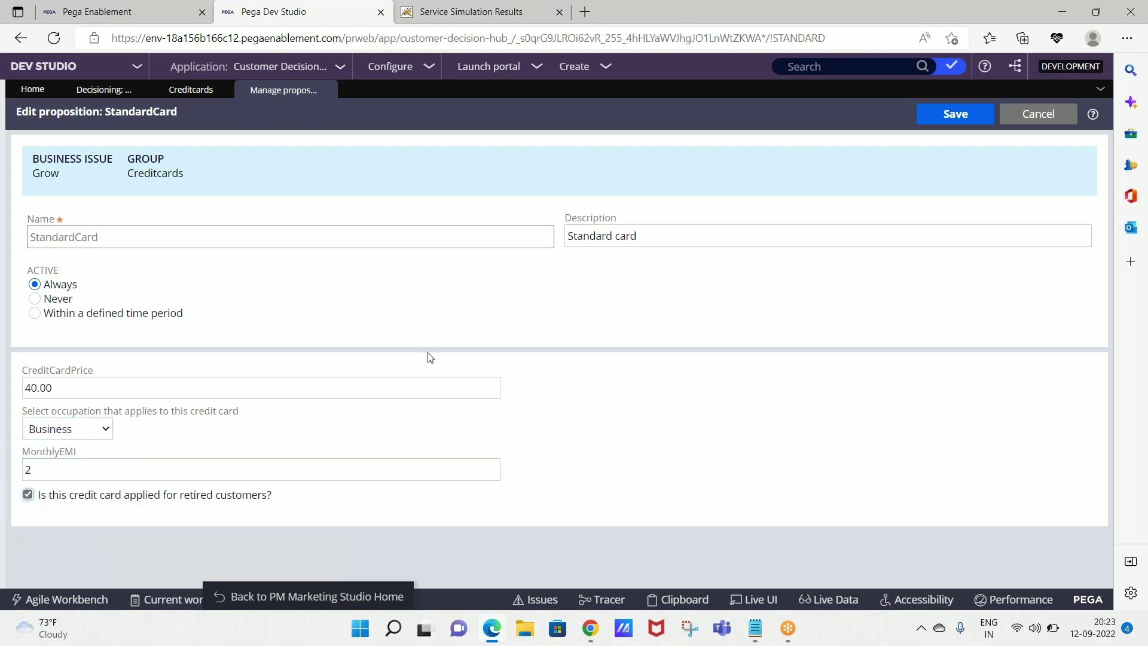
{"action": "left_click", "coordinate": [952, 112]}
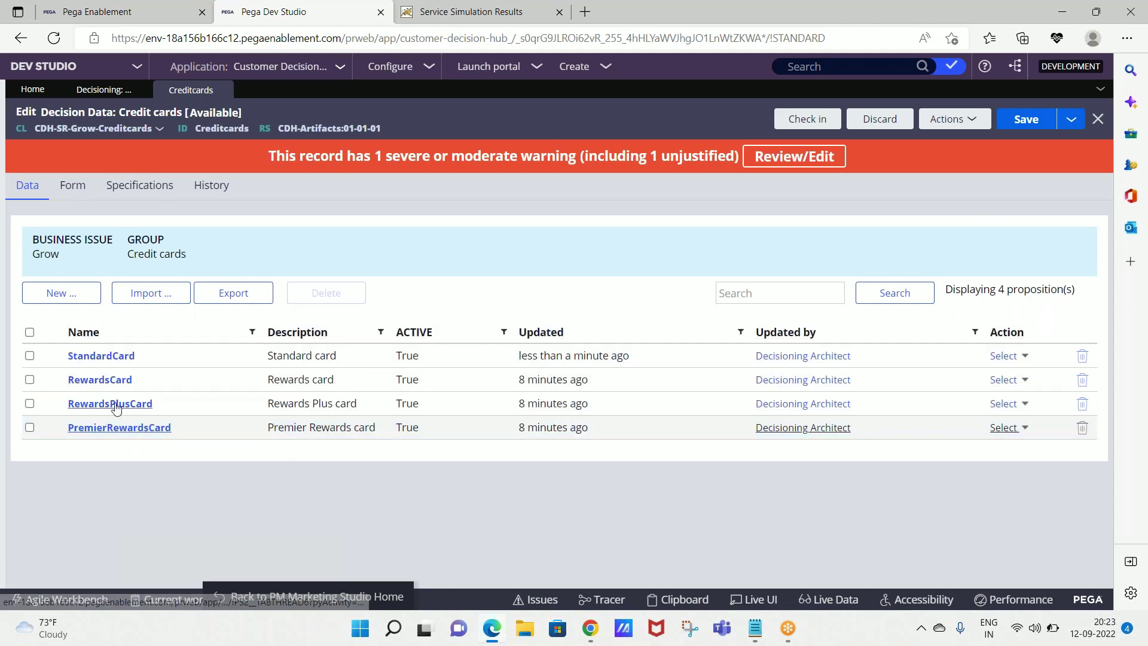
Mark the RewardsCard proposition as applied for retired customers and save it.
{"action": "left_click", "coordinate": [101, 378]}
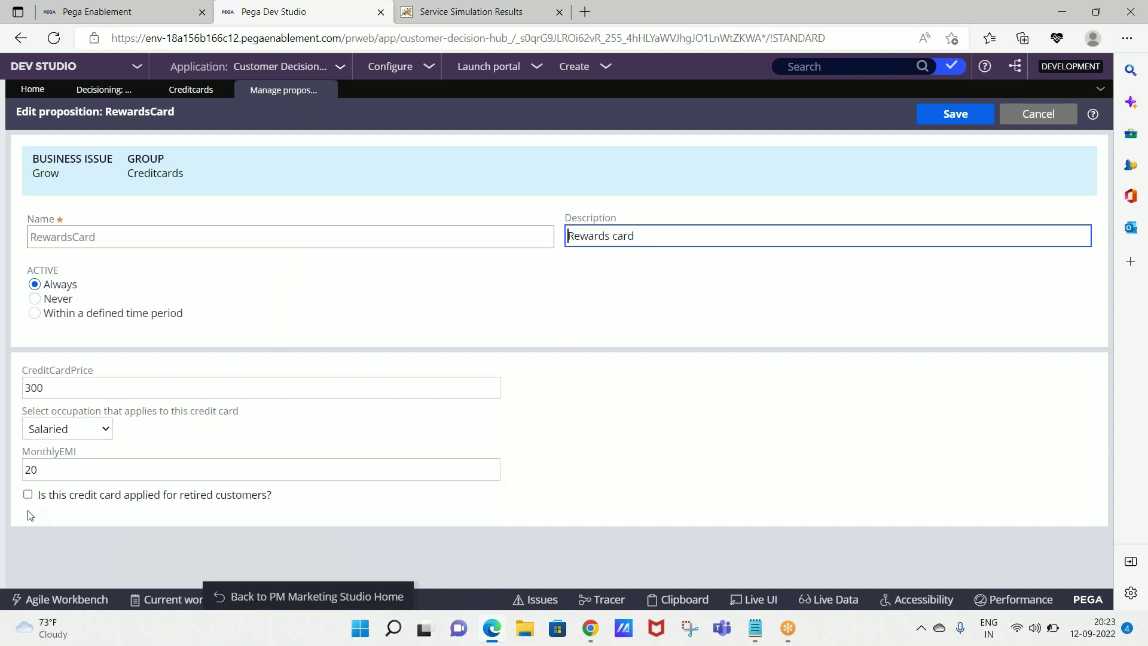
{"action": "left_click", "coordinate": [27, 494]}
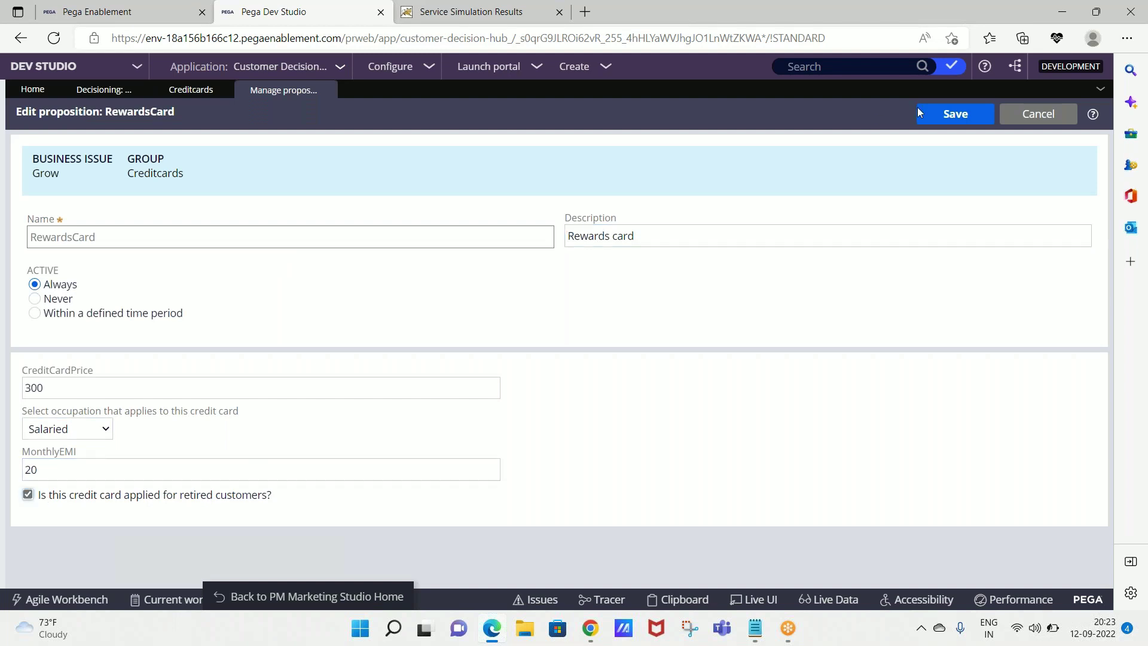
{"action": "left_click", "coordinate": [932, 113]}
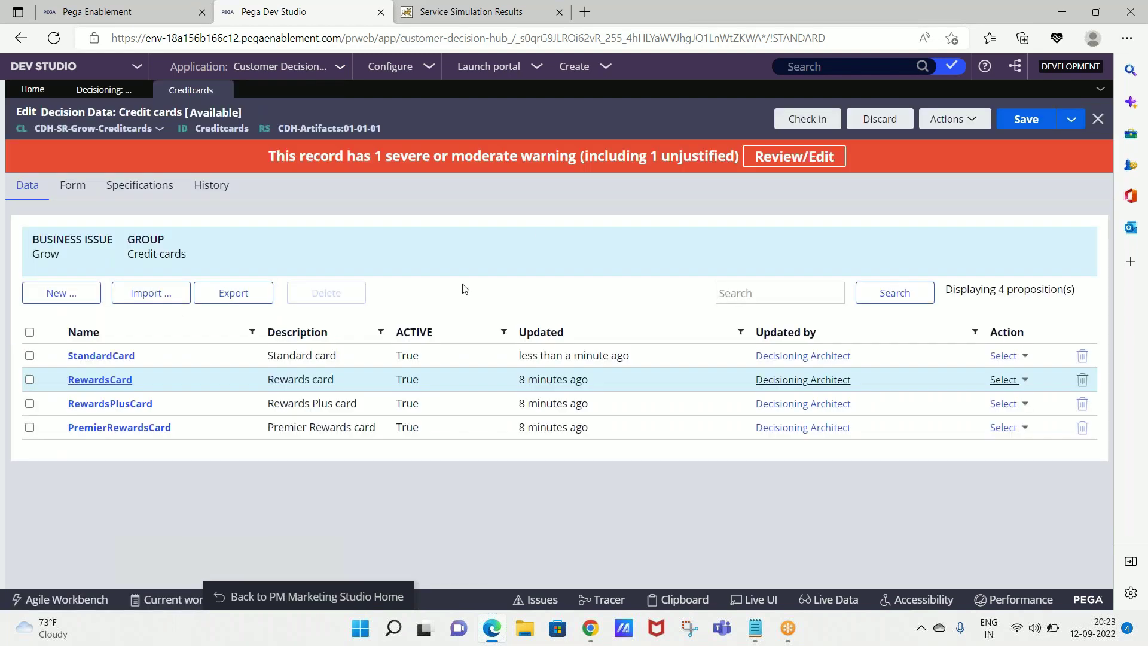
Set the RewardsPlusCard proposition's occupation to Self-Employed and save it.
{"action": "left_click", "coordinate": [124, 407]}
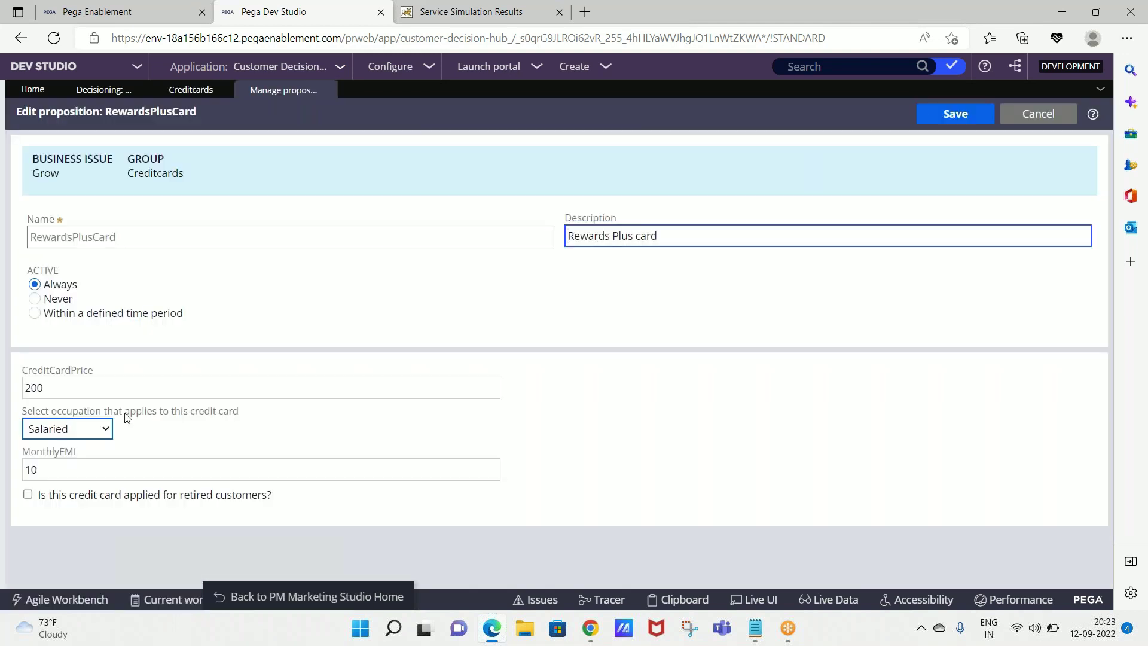
{"action": "left_click", "coordinate": [94, 429]}
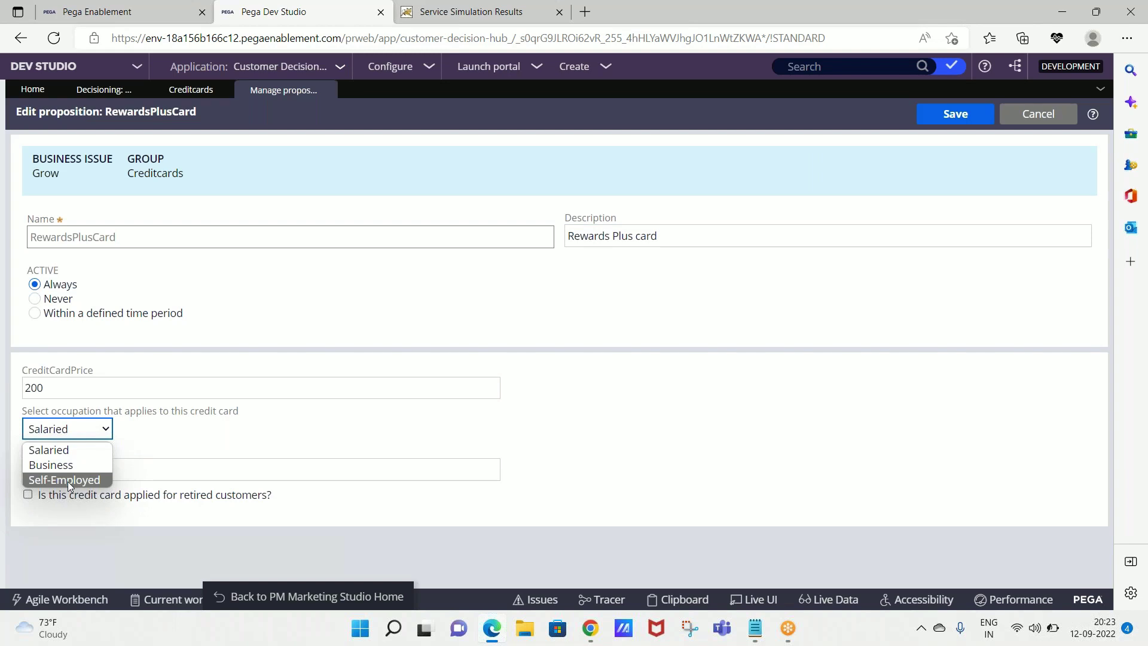
{"action": "left_click", "coordinate": [70, 481]}
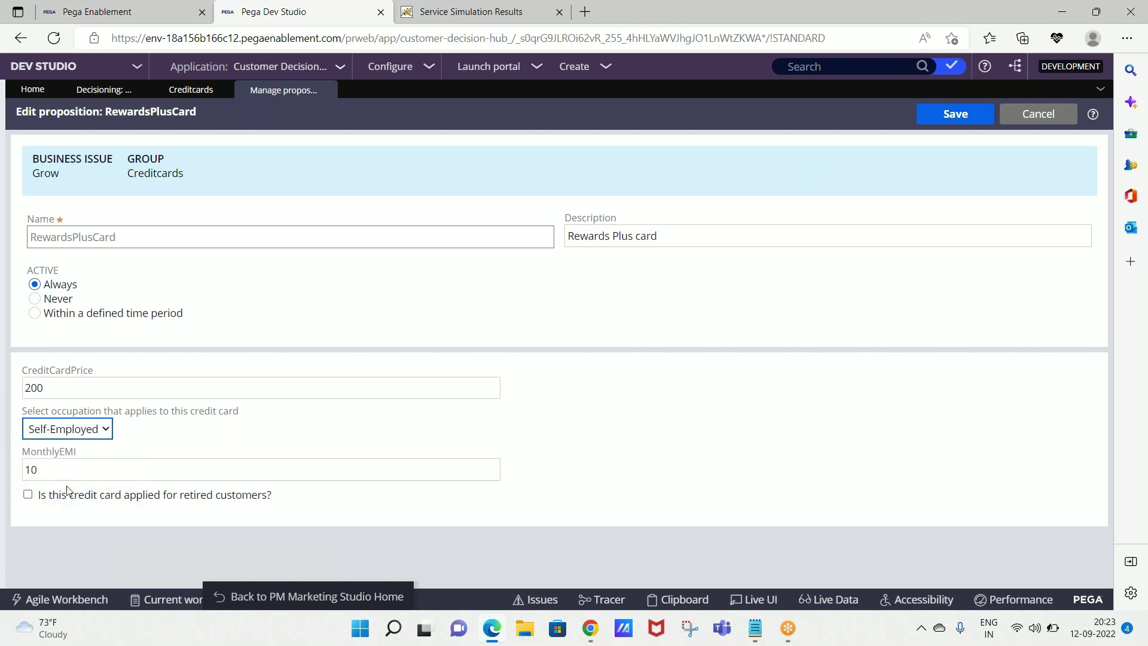
{"action": "left_click", "coordinate": [953, 118]}
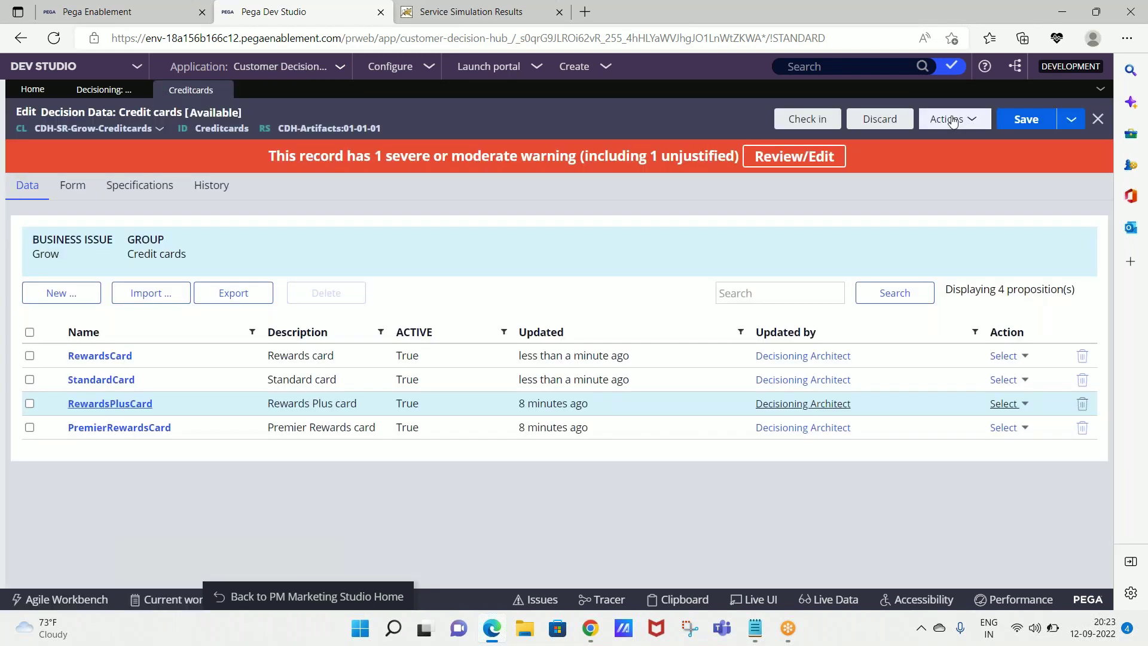
Mark PremierRewardsCard as applied for retired customers, saving both the proposition and the Credit cards decision data.
{"action": "left_click", "coordinate": [113, 432]}
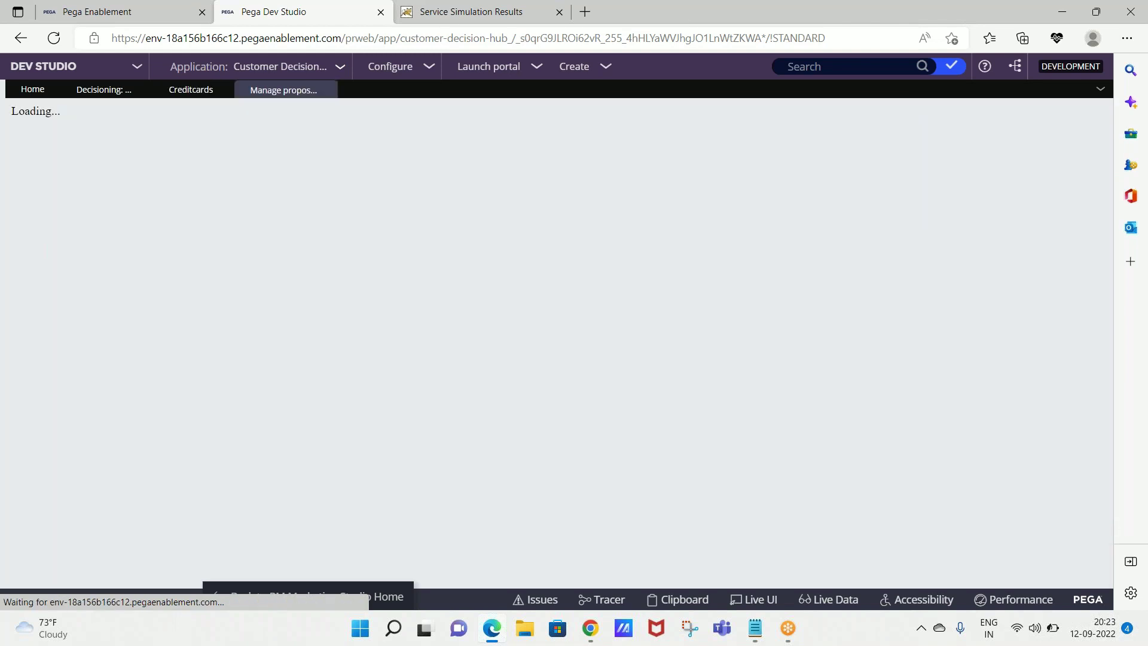
{"action": "left_click", "coordinate": [73, 427]}
{"action": "left_click", "coordinate": [73, 427]}
{"action": "left_click", "coordinate": [28, 494]}
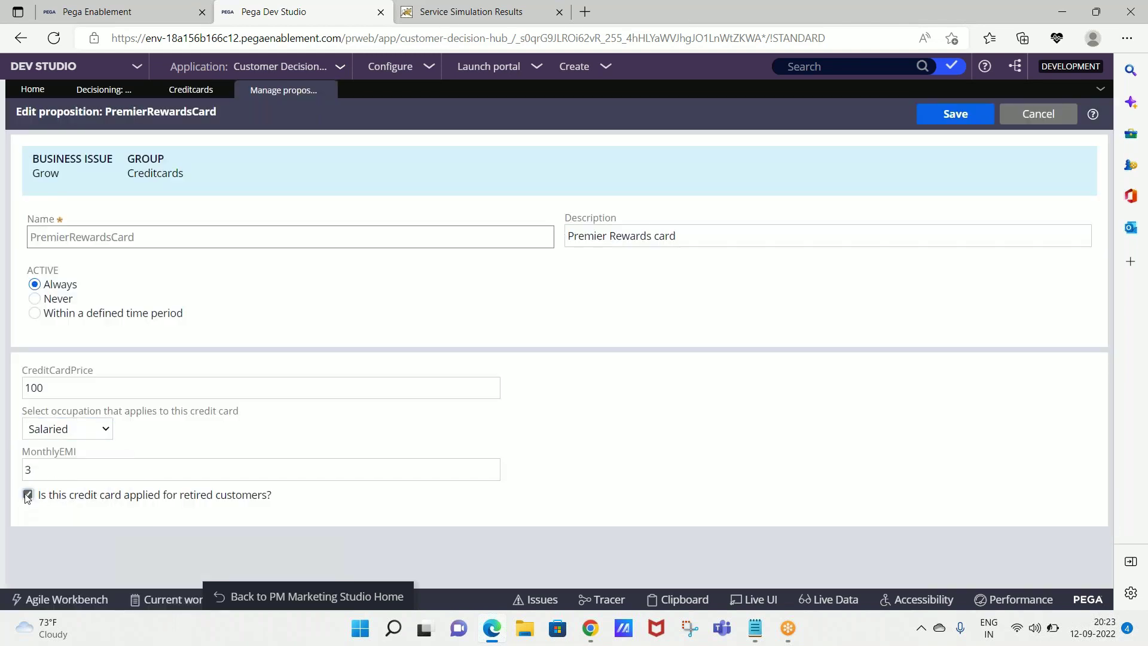
{"action": "left_click", "coordinate": [954, 117]}
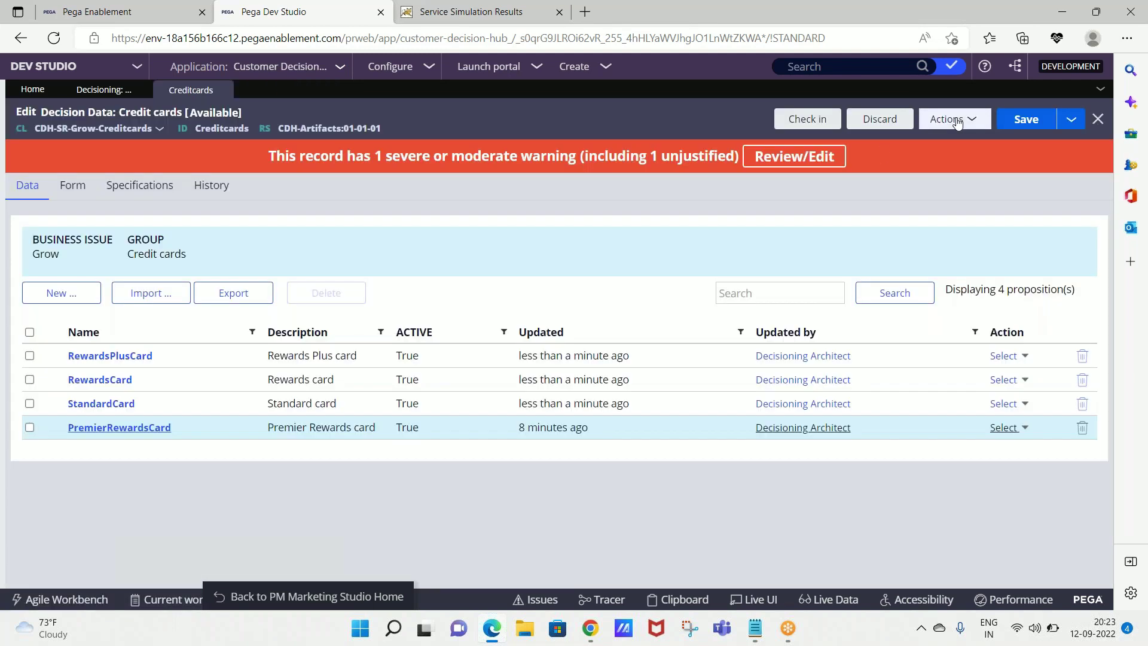
{"action": "left_click", "coordinate": [1023, 119]}
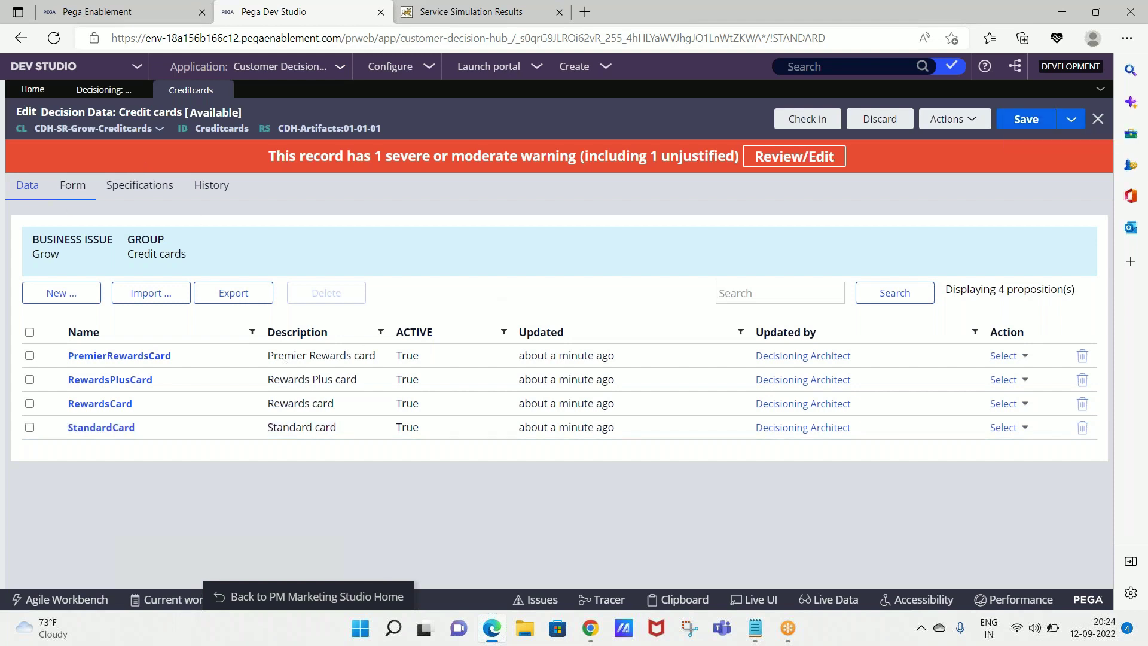
Review the Credit cards decision data's form options and form fields alongside its list of propositions.
{"action": "left_click", "coordinate": [73, 185]}
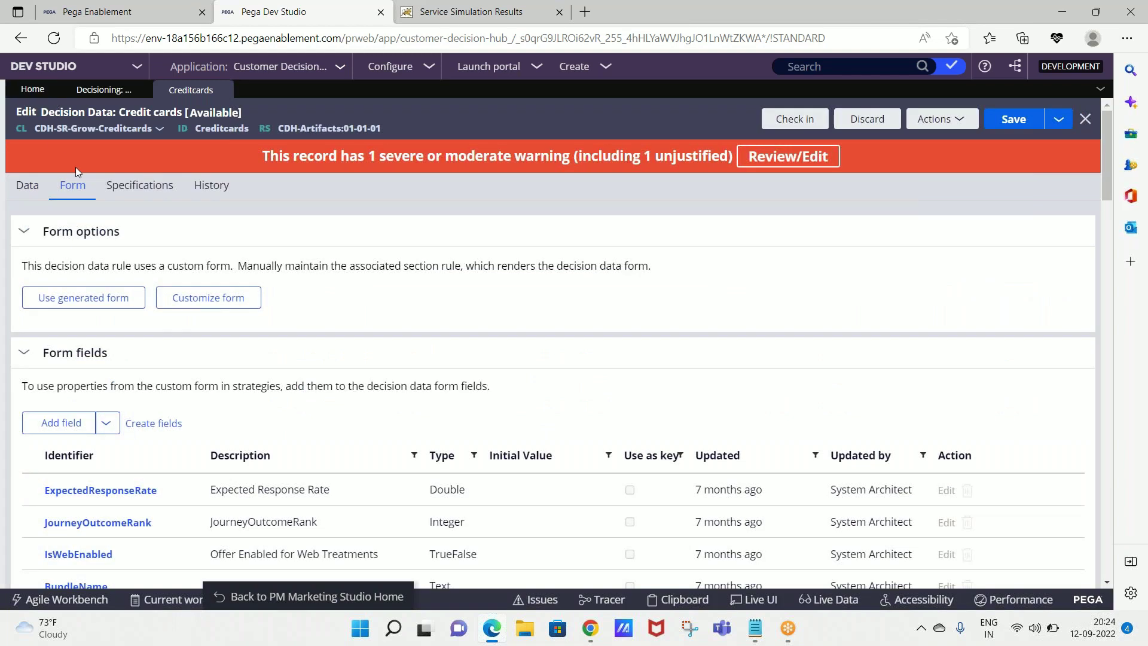
{"action": "left_click", "coordinate": [27, 186]}
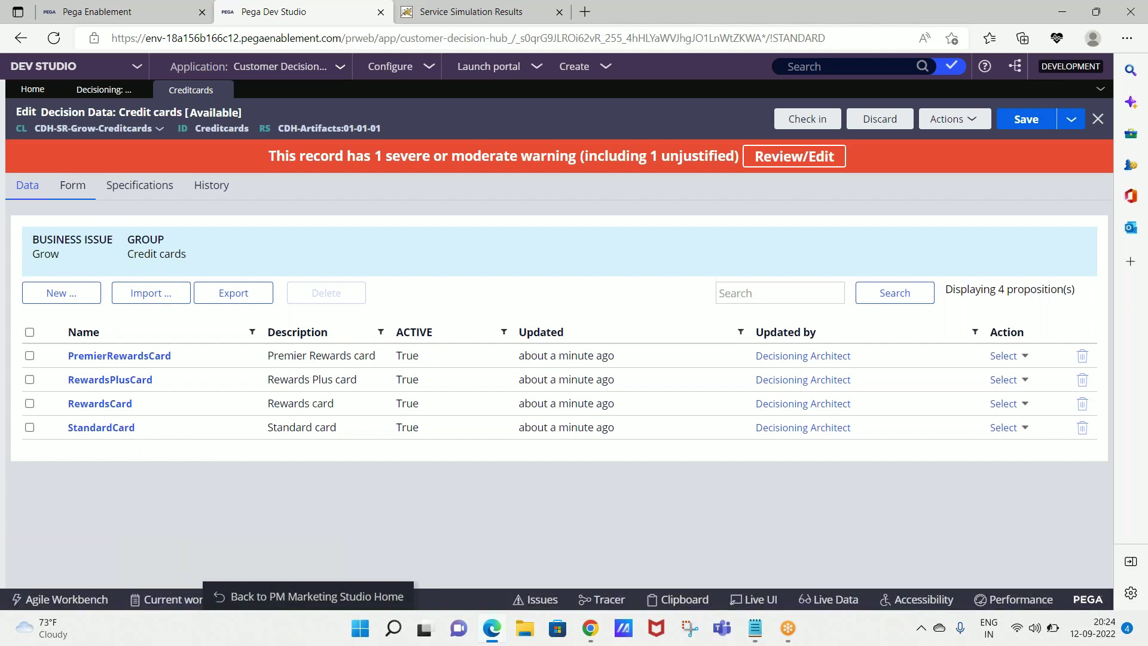
{"action": "left_click", "coordinate": [72, 185]}
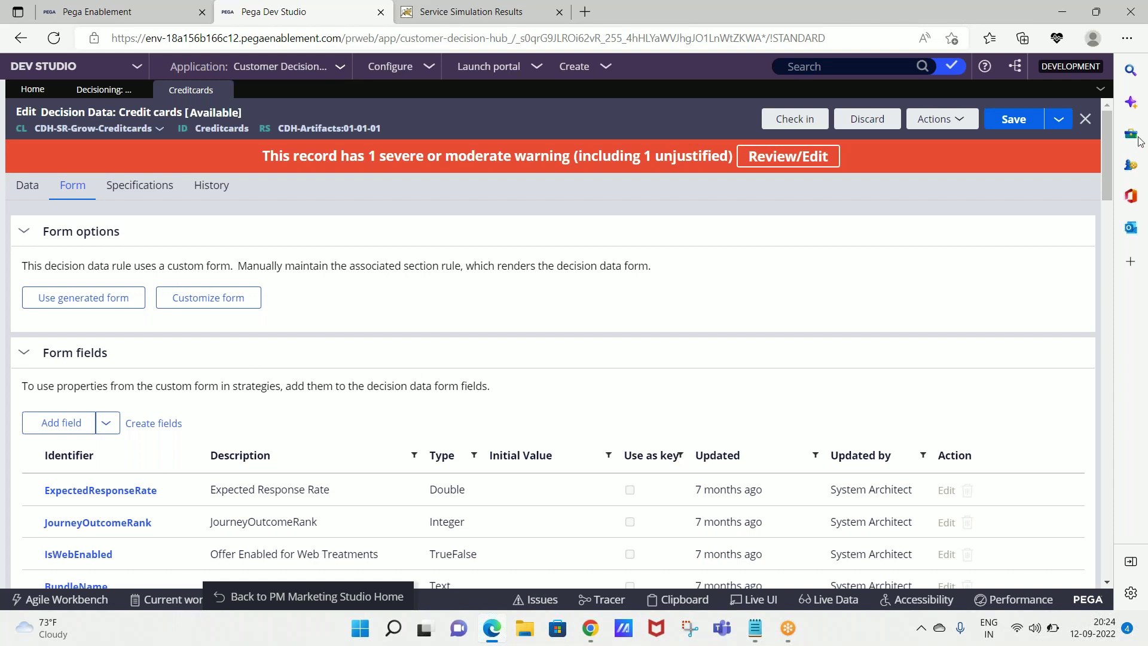
{"action": "left_click_drag", "start_coordinate": [1107, 176], "coordinate": [1112, 153]}
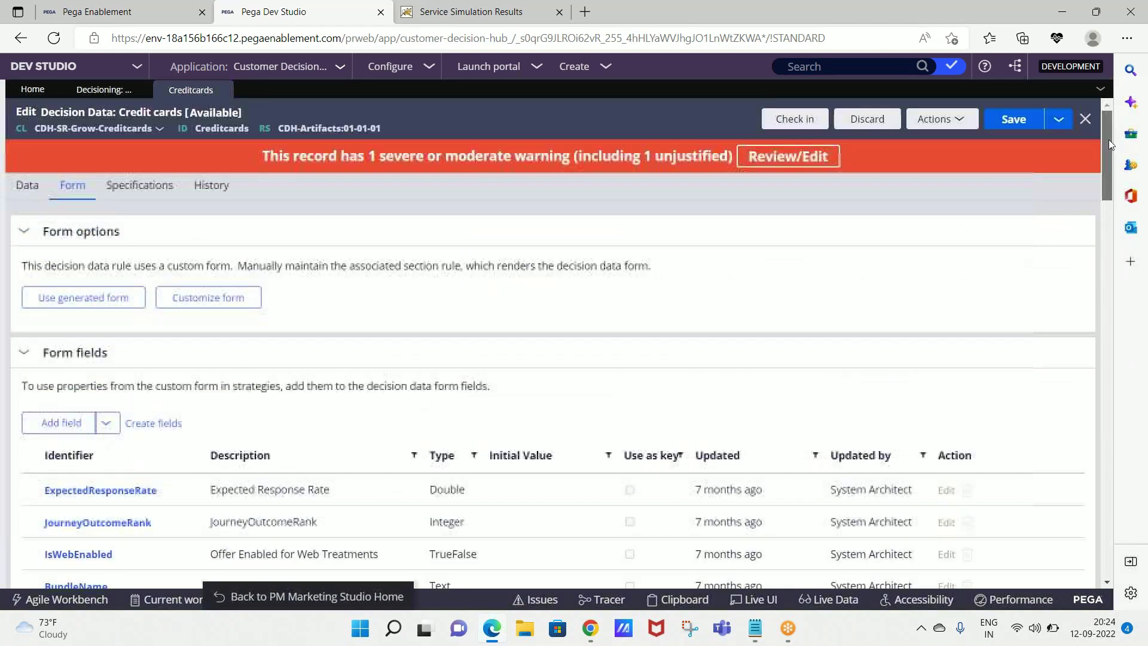
{"action": "left_click", "coordinate": [45, 199]}
Check in the Credit cards decision data with the warning justification "OOTB" and the comment "added proposition characteristics".
{"action": "left_click", "coordinate": [804, 122]}
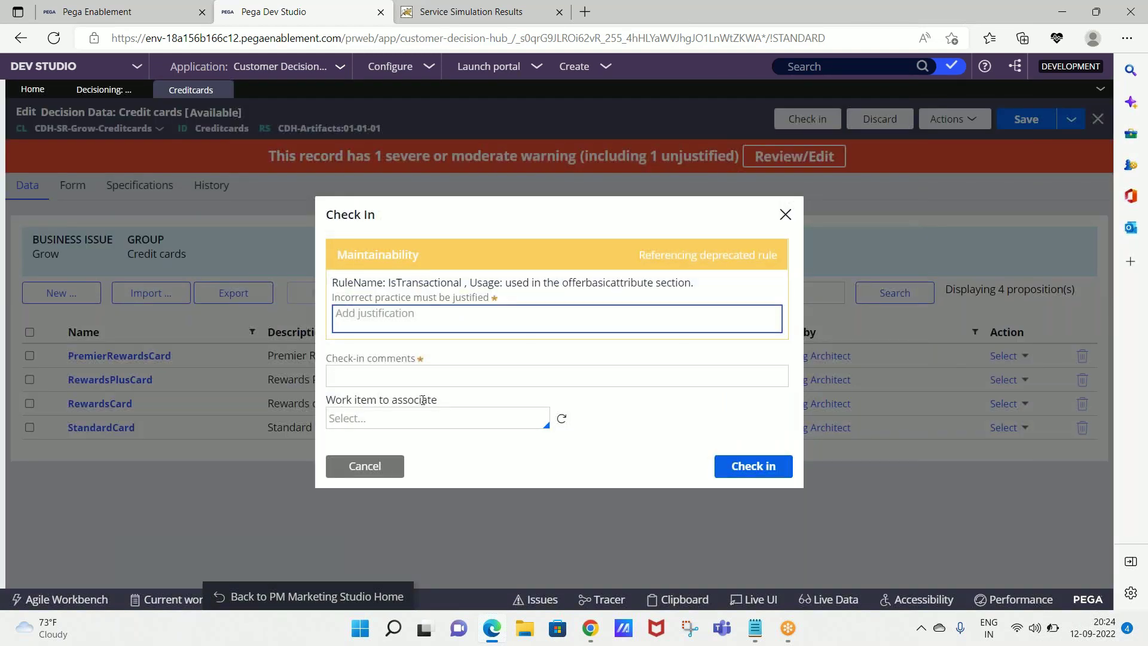
{"action": "left_click", "coordinate": [444, 379]}
{"action": "left_click", "coordinate": [445, 316]}
{"action": "type", "text": "OOTB"}
{"action": "key", "text": "Tab"}
{"action": "type", "text": "added p"}
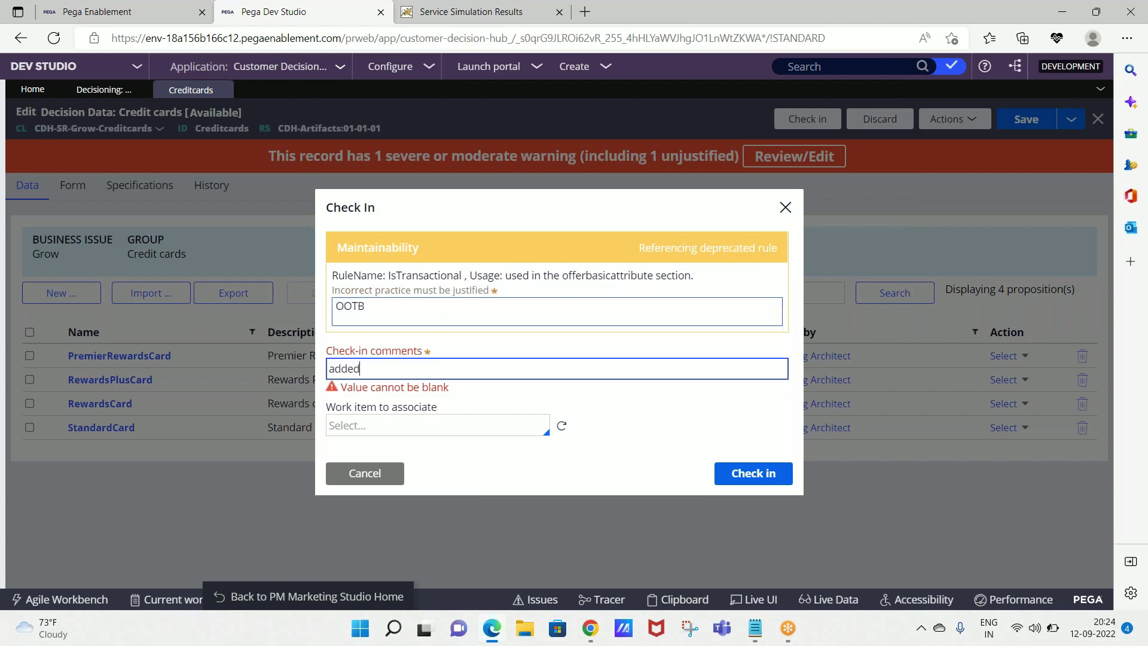
{"action": "type", "text": "roposition characteris"}
{"action": "key", "text": "BackSpace"}
{"action": "type", "text": "istics"}
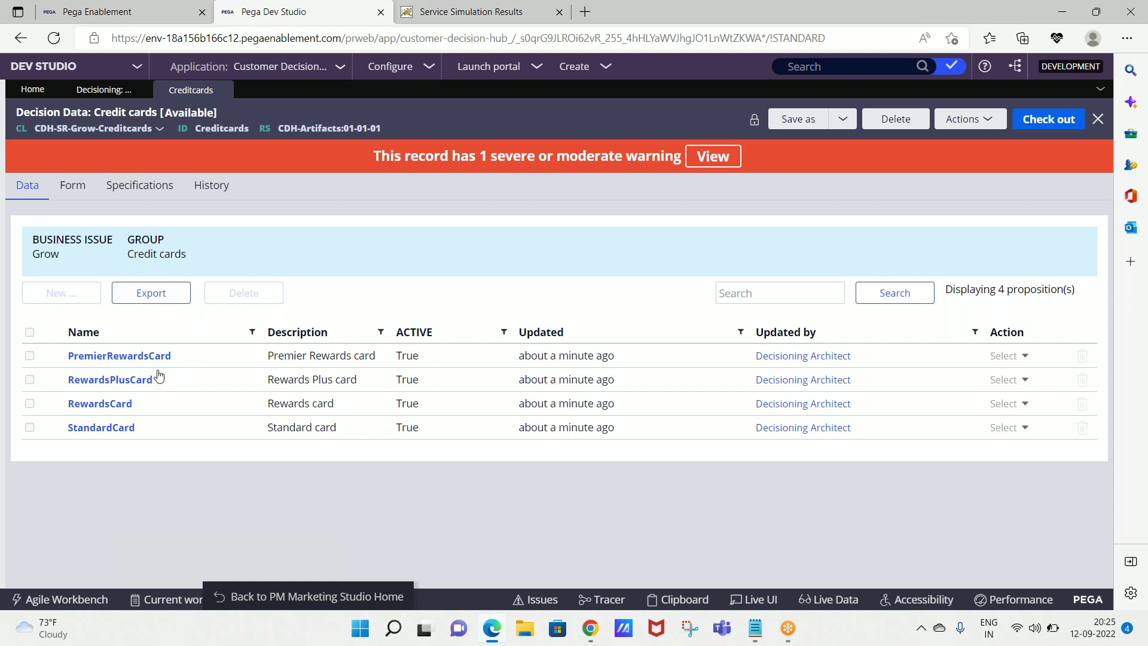
Return to the Customer Decision Hub home, view the Intelligence options, and open Prediction Studio.
{"action": "left_click", "coordinate": [250, 598]}
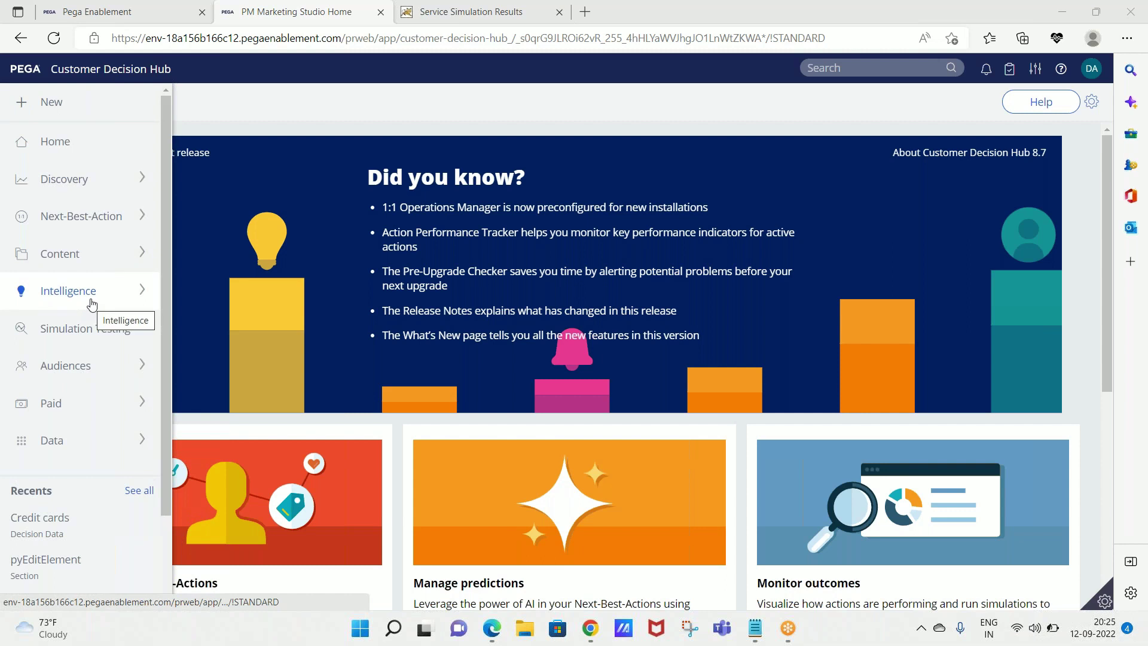
{"action": "left_click", "coordinate": [90, 295]}
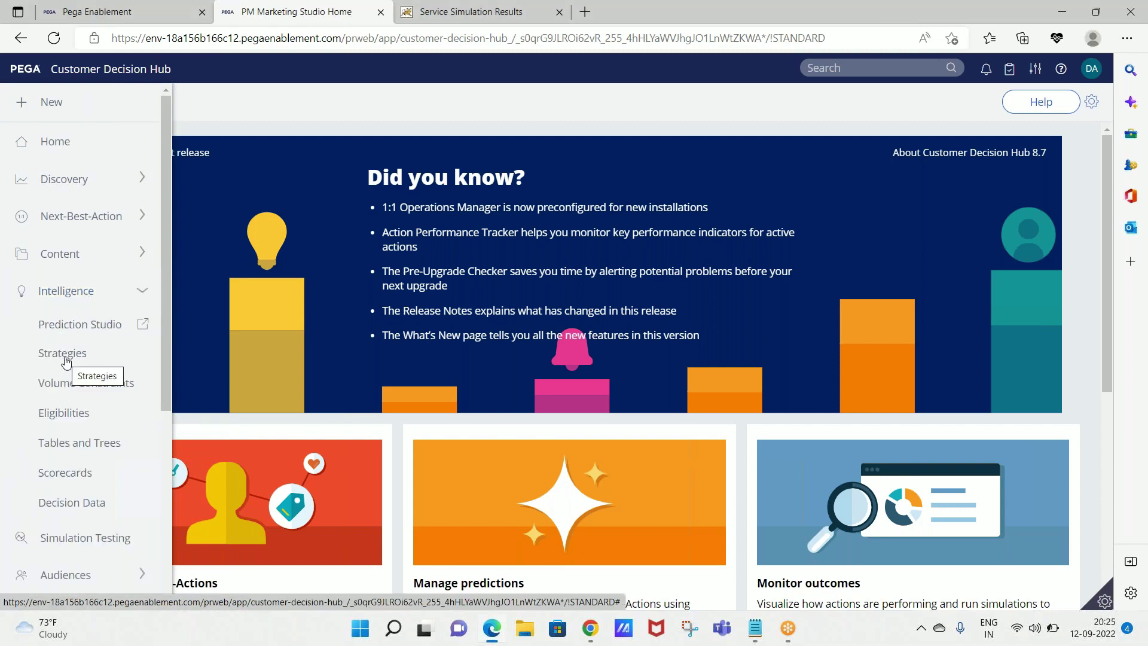
{"action": "left_click", "coordinate": [78, 325]}
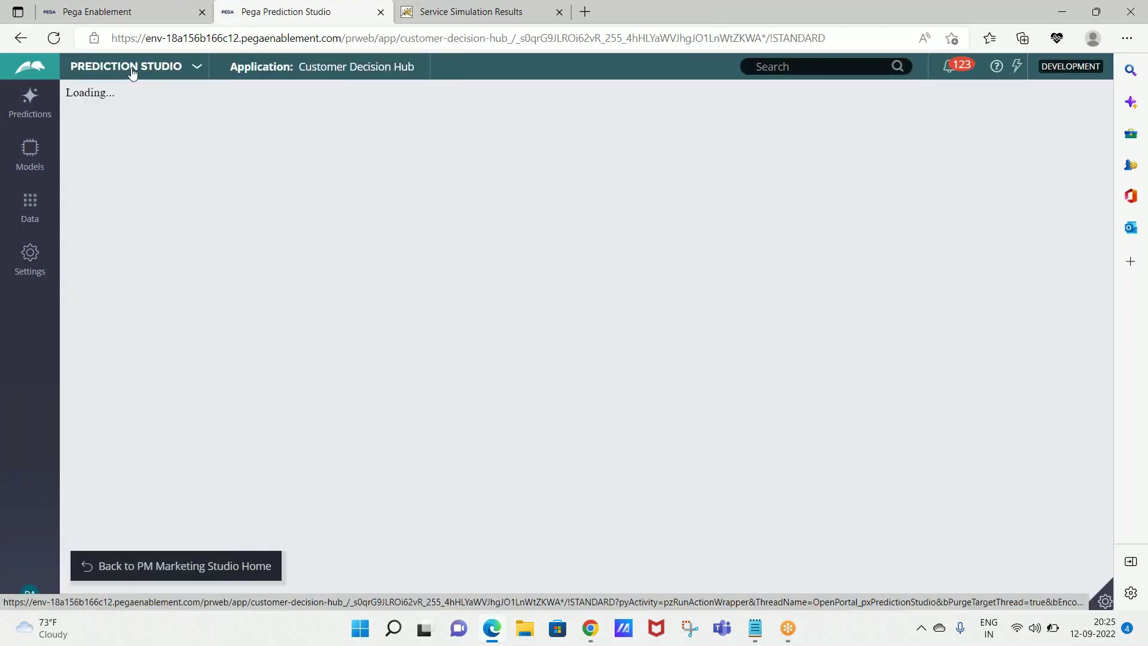
Switch to Dev Studio, browse the Decision rule types in the records, and return to the Customer Decision Hub home.
{"action": "left_click", "coordinate": [132, 70]}
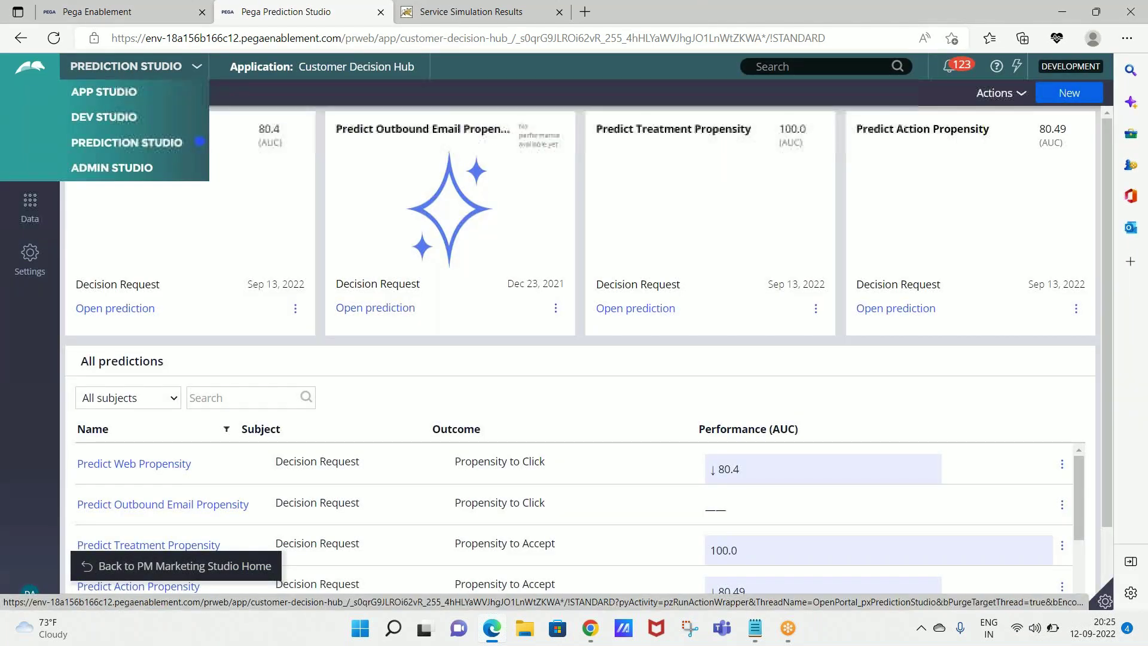
{"action": "left_click", "coordinate": [110, 115]}
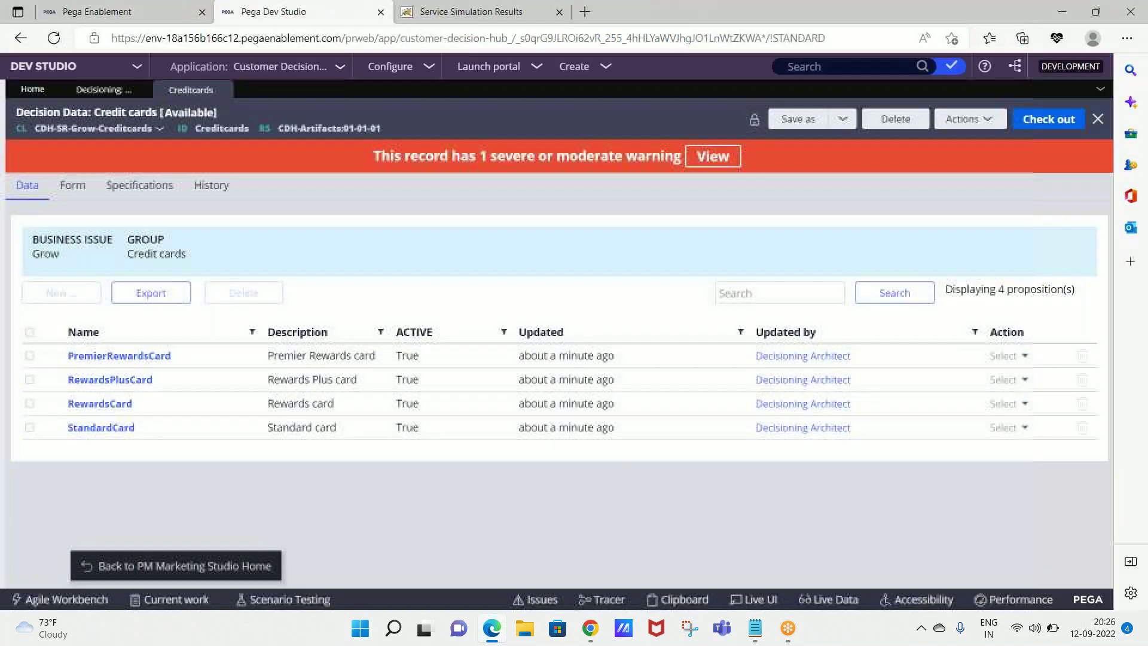
{"action": "left_click", "coordinate": [89, 156]}
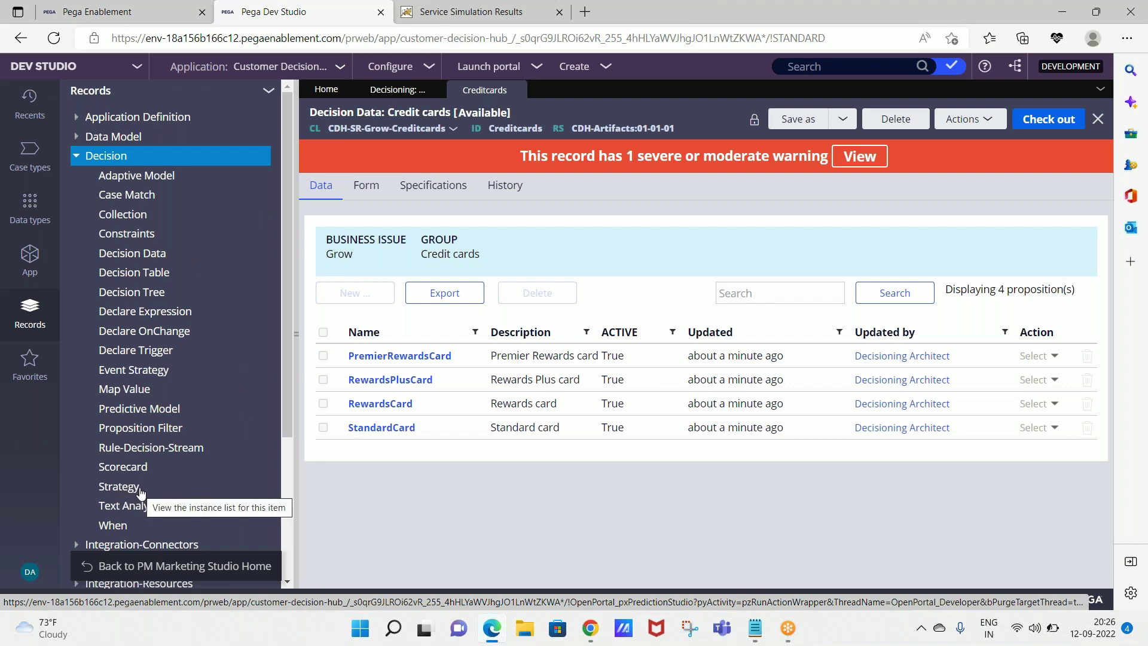
{"action": "left_click", "coordinate": [172, 569]}
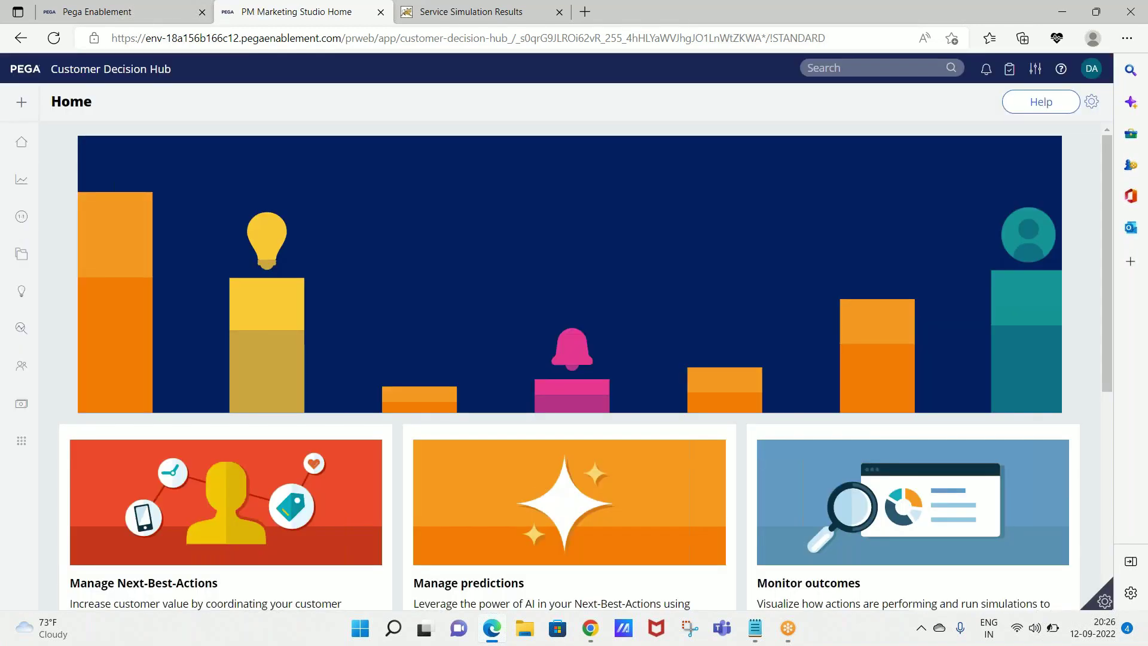
Open the Strategies list from the Intelligence area of Customer Decision Hub.
{"action": "mouse_move", "coordinate": [24, 317]}
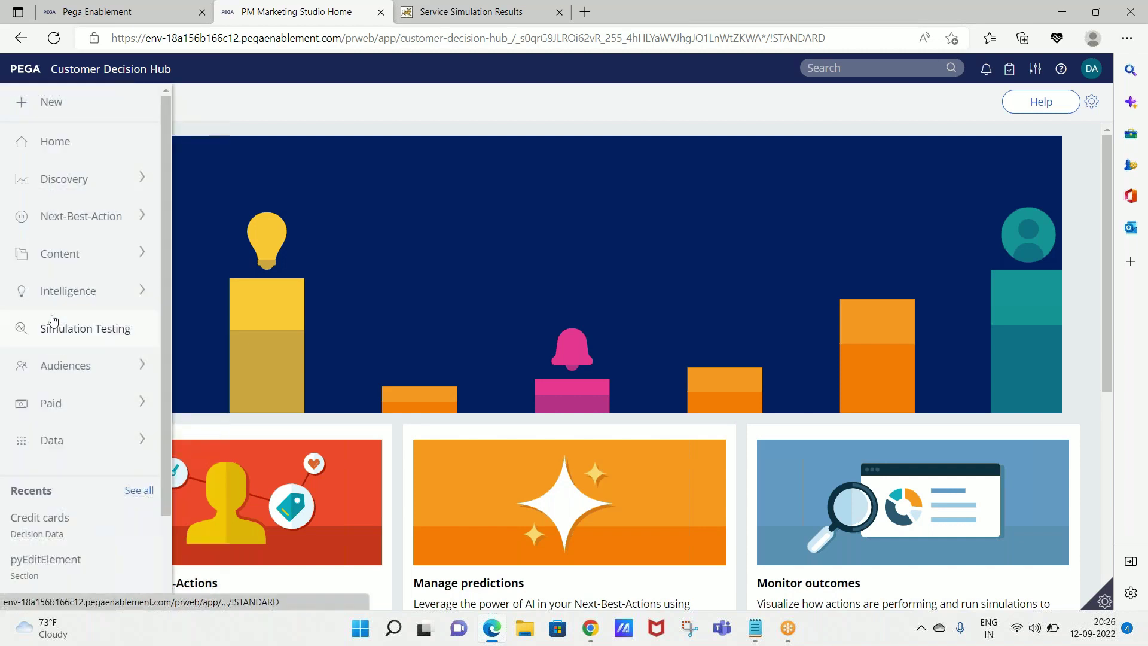
{"action": "left_click", "coordinate": [57, 304]}
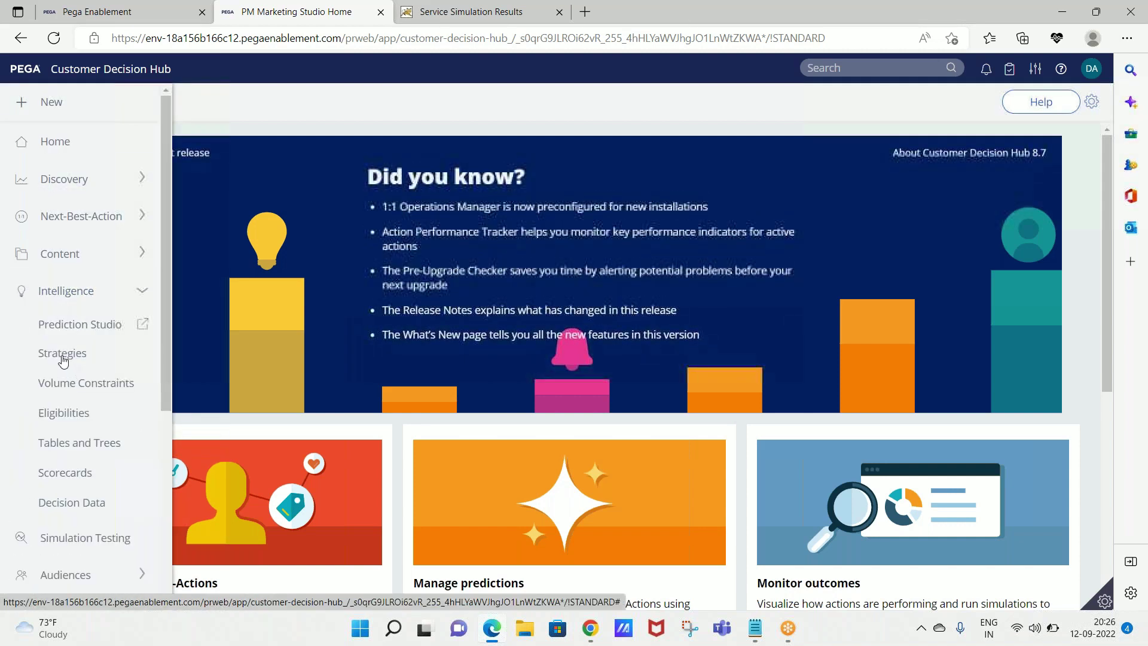
{"action": "left_click", "coordinate": [63, 357]}
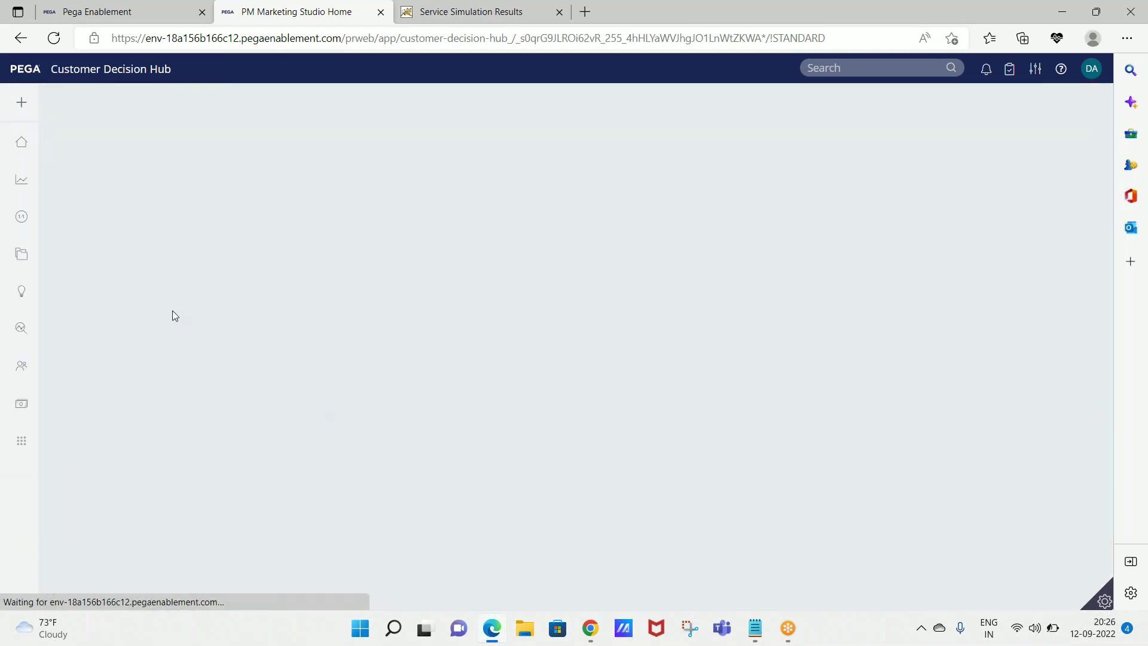
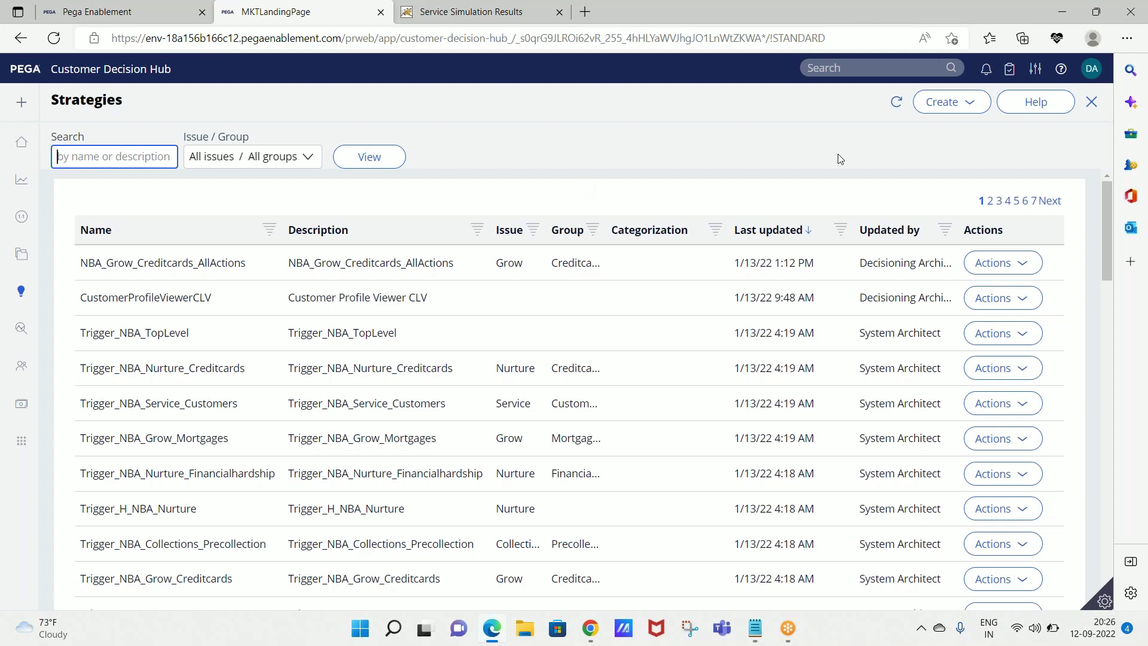
{"action": "left_click", "coordinate": [923, 156]}
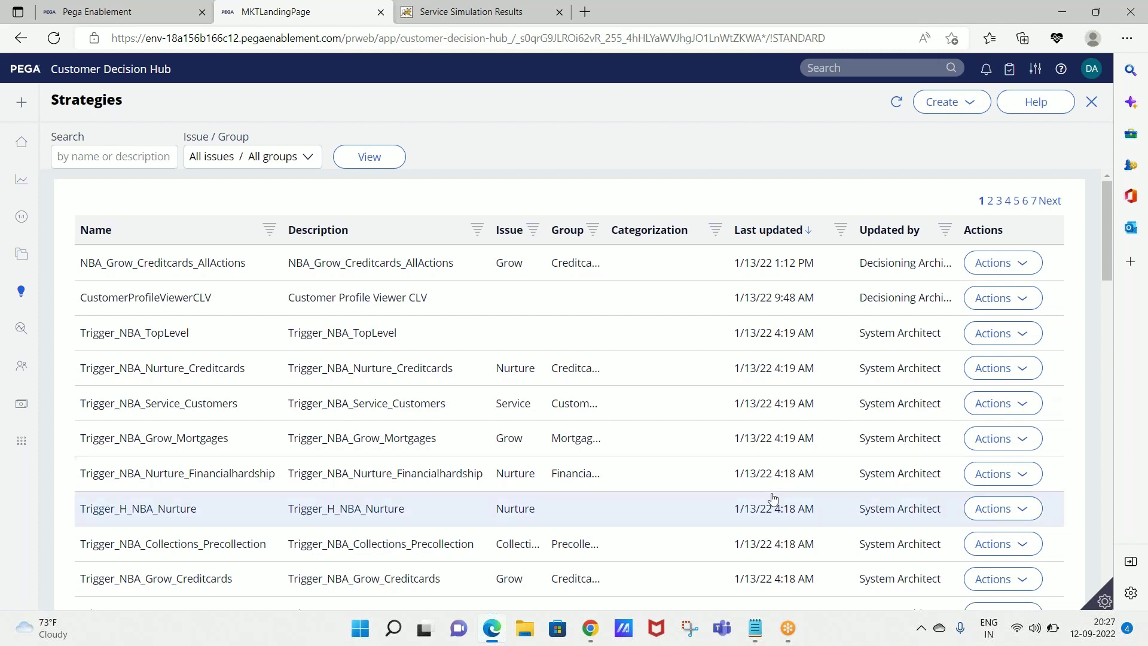
Switch to the Notepad window holding the business issue, group and propositions notes.
{"action": "left_click", "coordinate": [756, 628]}
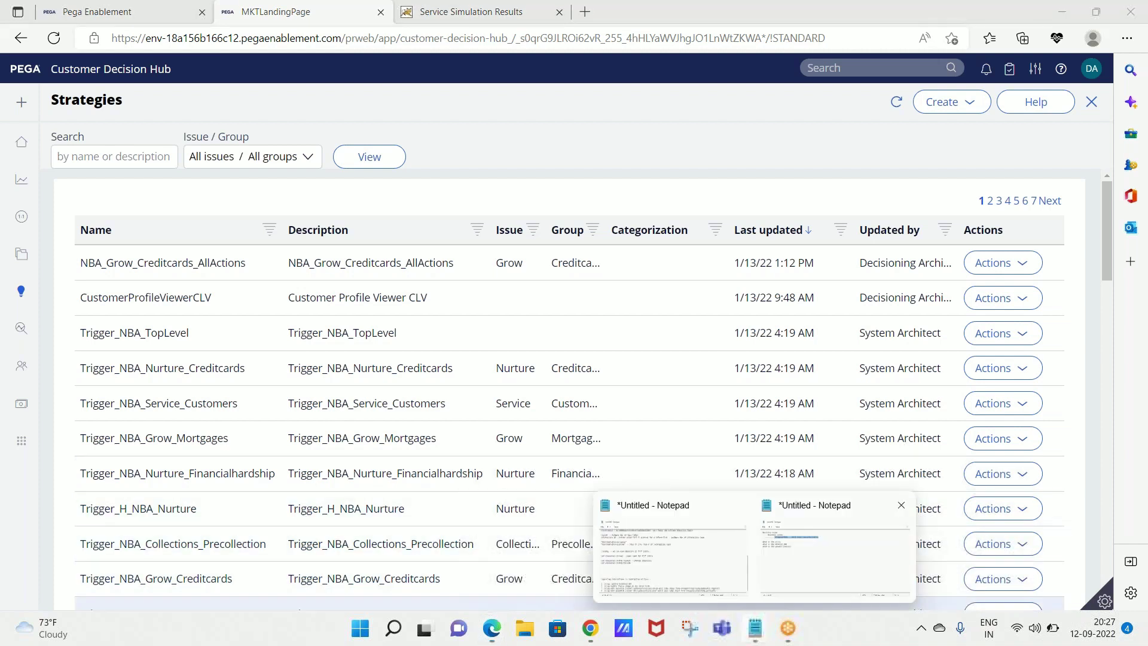
{"action": "left_click", "coordinate": [792, 582]}
{"action": "left_click", "coordinate": [440, 353]}
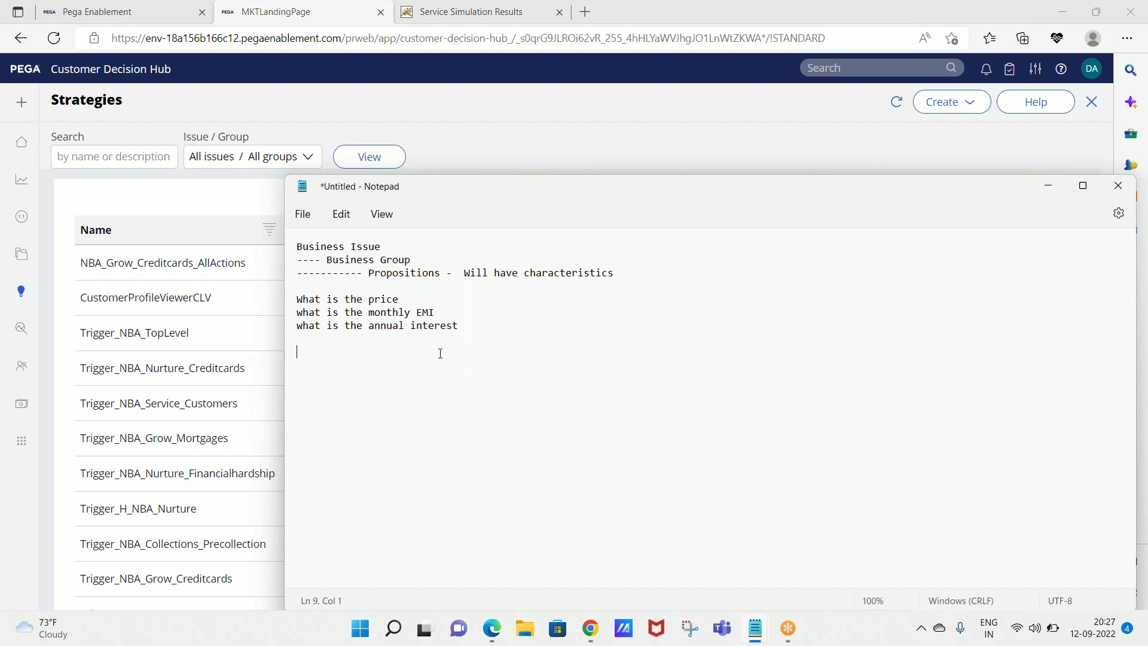
{"action": "left_click", "coordinate": [303, 213]}
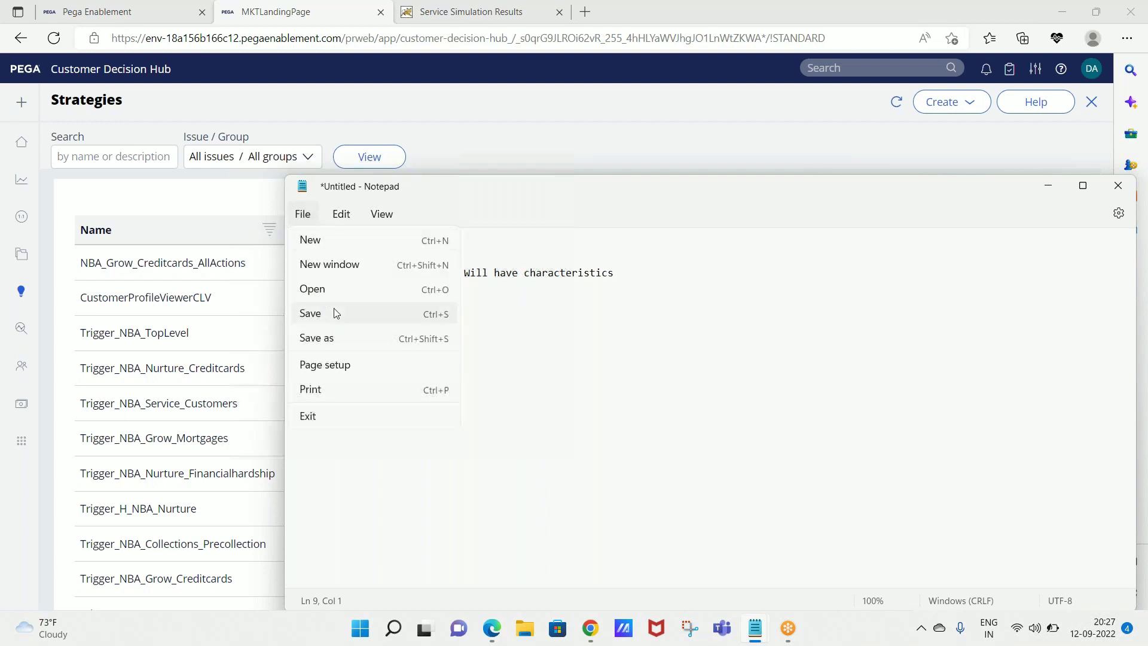
{"action": "left_click", "coordinate": [330, 339]}
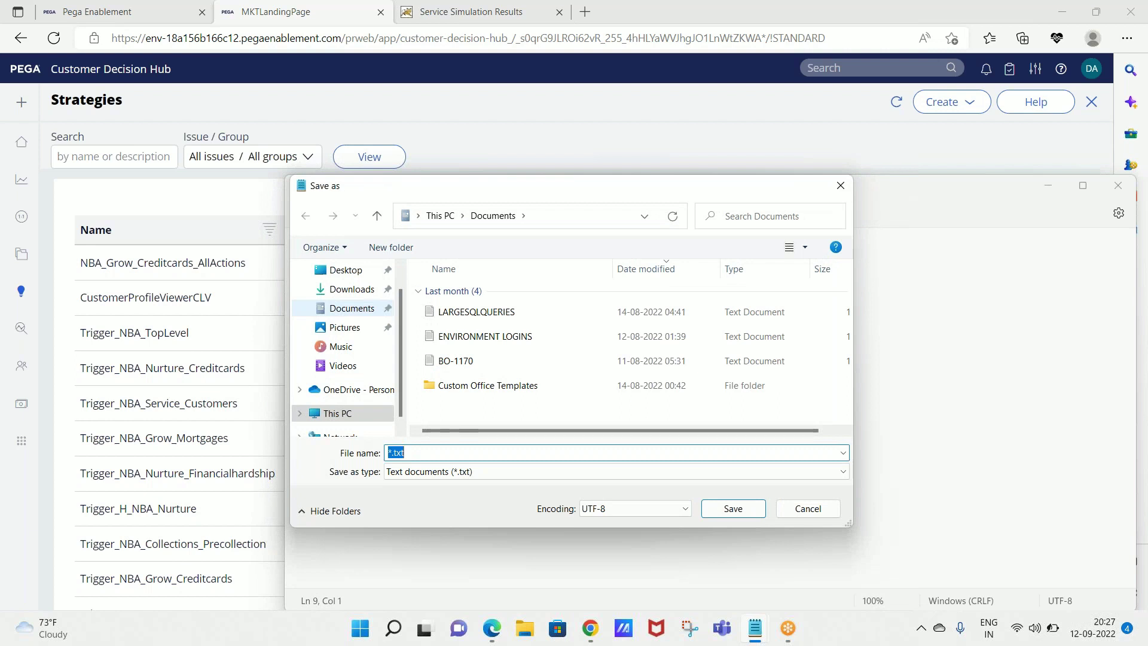
{"action": "left_click", "coordinate": [807, 509]}
{"action": "left_click", "coordinate": [755, 492]}
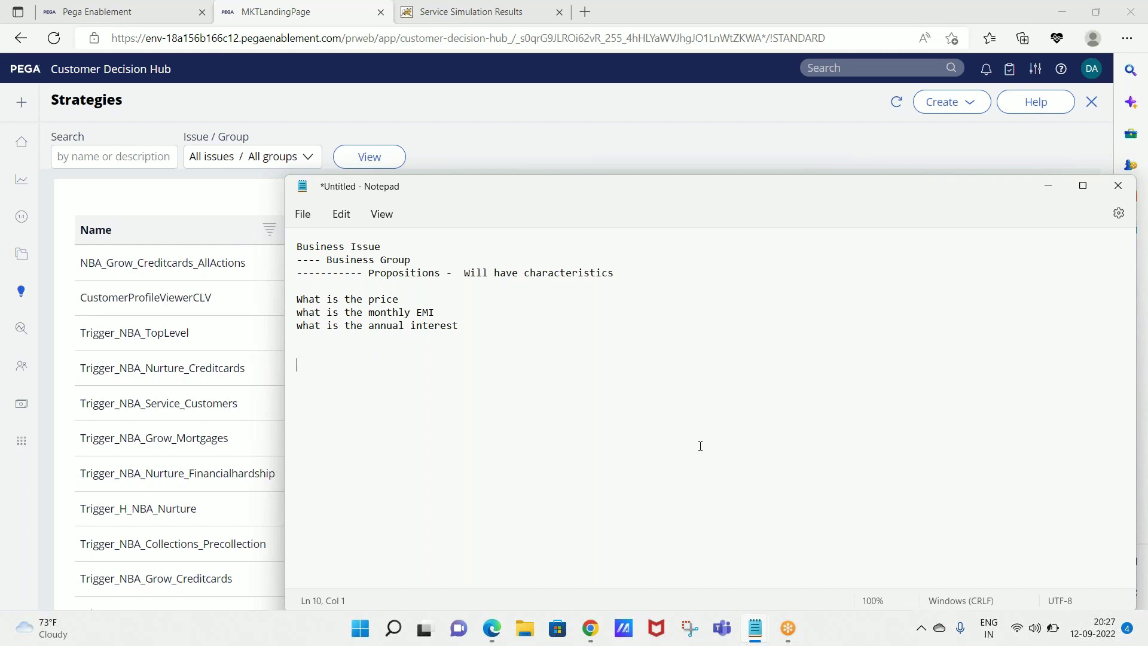
Save the notes as a text document named "class 5" in the Documents folder.
{"action": "left_click", "coordinate": [493, 328]}
{"action": "left_click", "coordinate": [303, 213]}
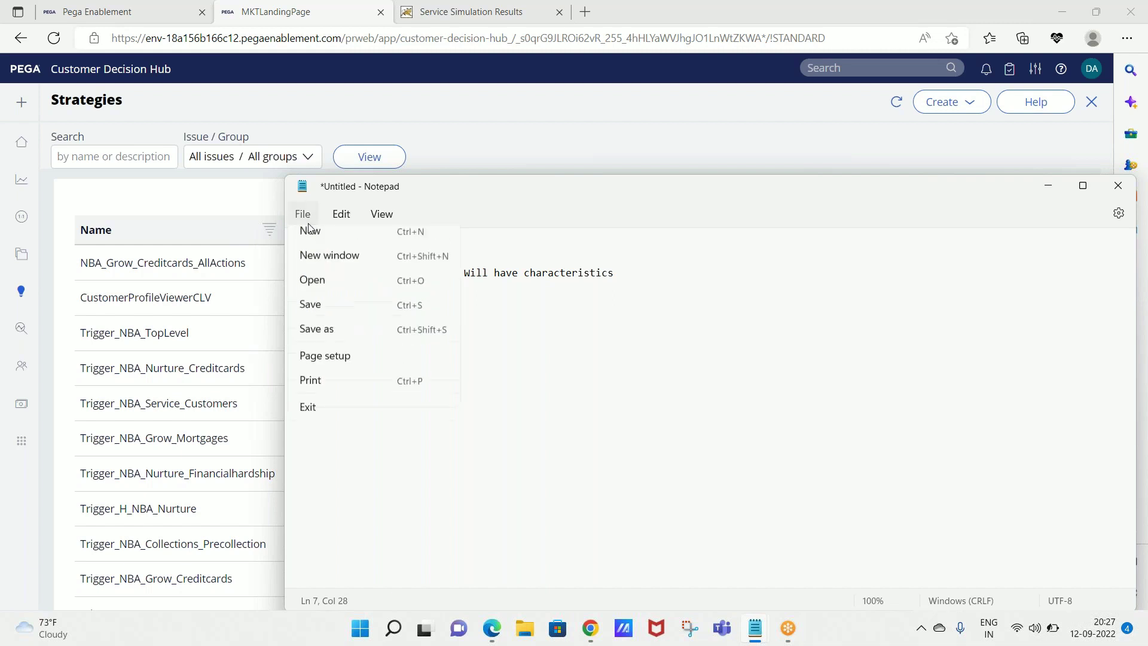
{"action": "left_click", "coordinate": [317, 338]}
{"action": "type", "text": "class "}
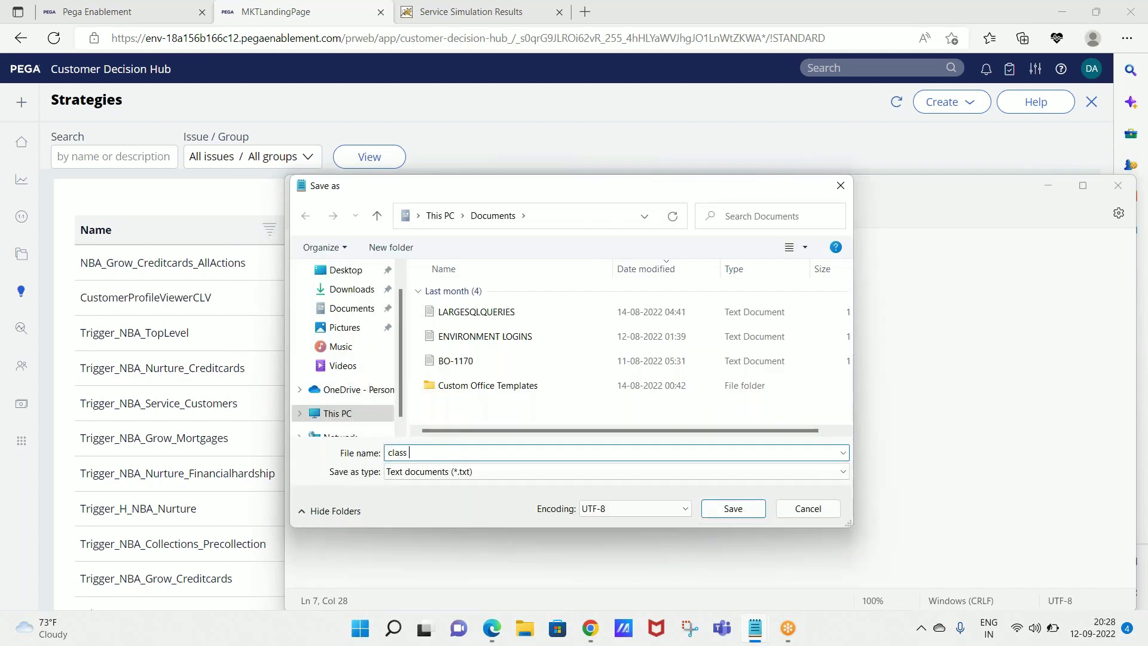
{"action": "type", "text": "5"}
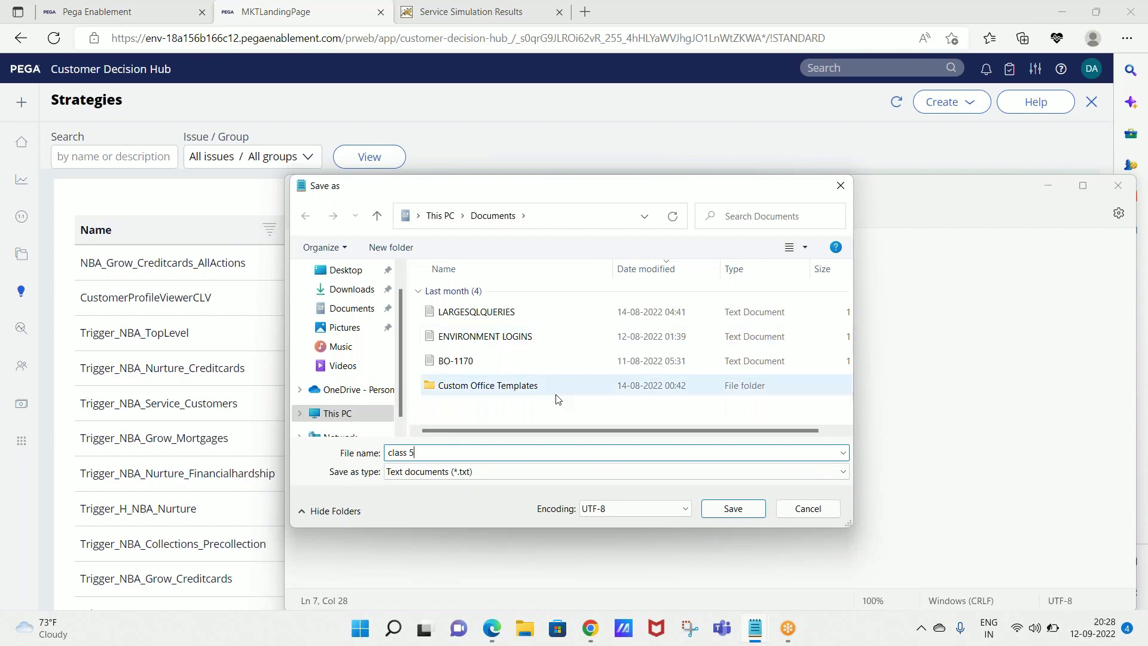
{"action": "left_click", "coordinate": [732, 508]}
Add the heading "Context Dictionary----" below the notes, followed by the line "1. Create one data type called "Customers"".
{"action": "key", "text": "Return"}
{"action": "key", "text": "Return"}
{"action": "type", "text": "Context Dictionary---"}
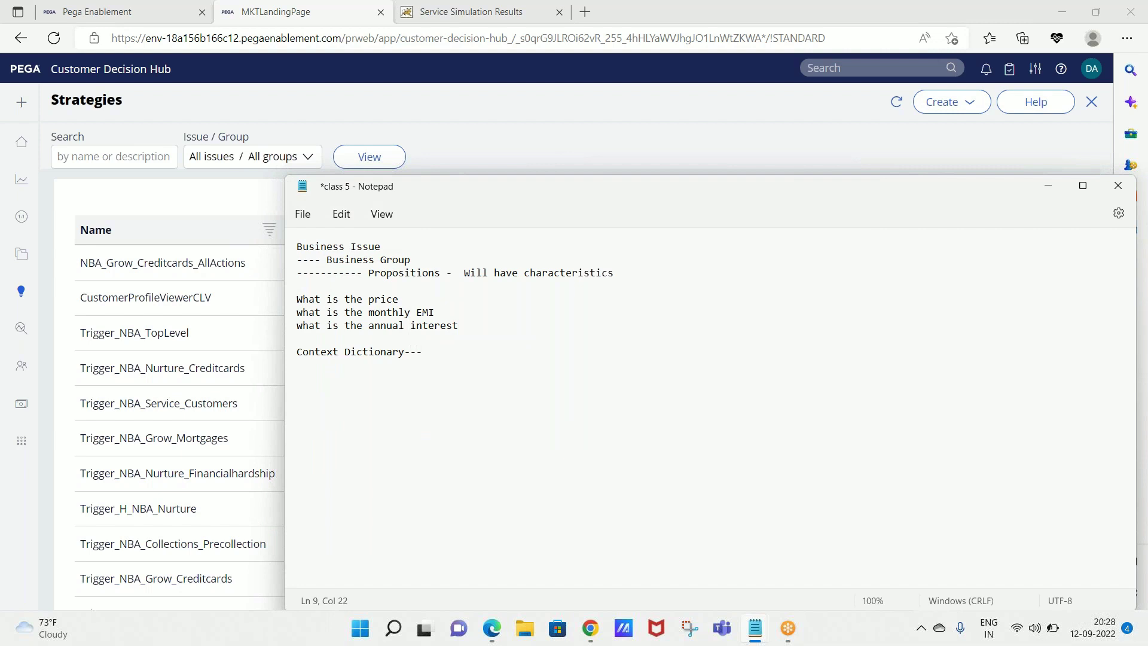
{"action": "key", "text": "Return"}
{"action": "key", "text": "Return"}
{"action": "type", "text": "1. Create one data t"}
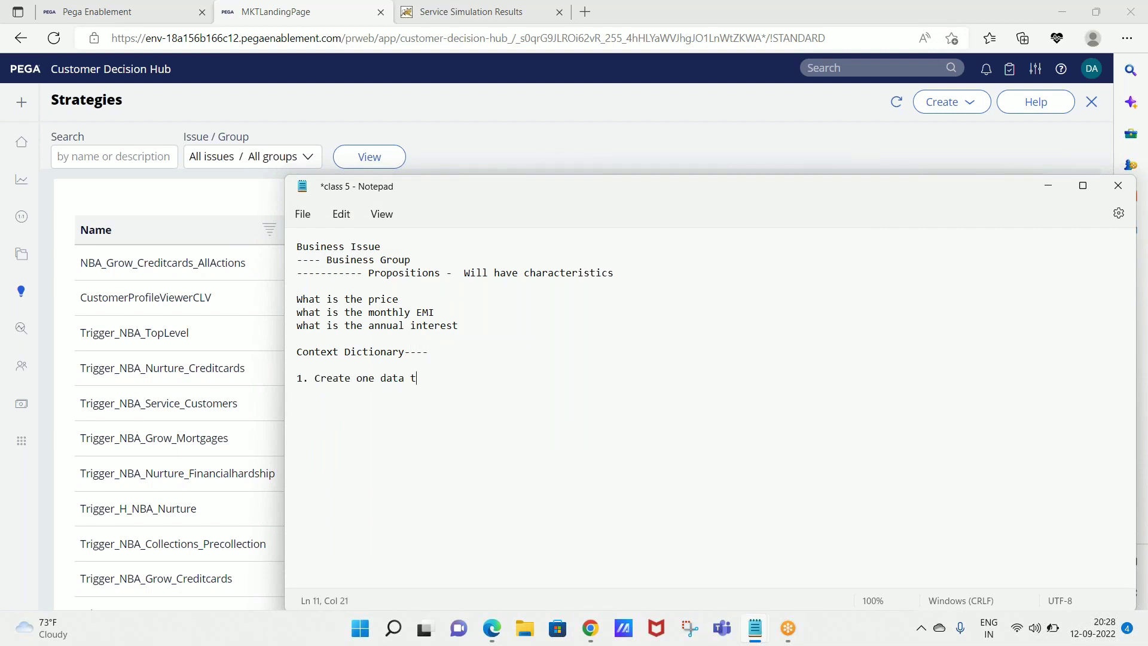
{"action": "type", "text": "ype called \"Cs"}
{"action": "key", "text": "BackSpace"}
{"action": "type", "text": "ustomers\""}
{"action": "key", "text": "Return"}
Add the line "2. Start adding the fields -- FirstName,LastName,FullName,MobileNumber,EmailAddress,Age,Income" under the first Context Dictionary point.
{"action": "type", "text": "2. Start addi"}
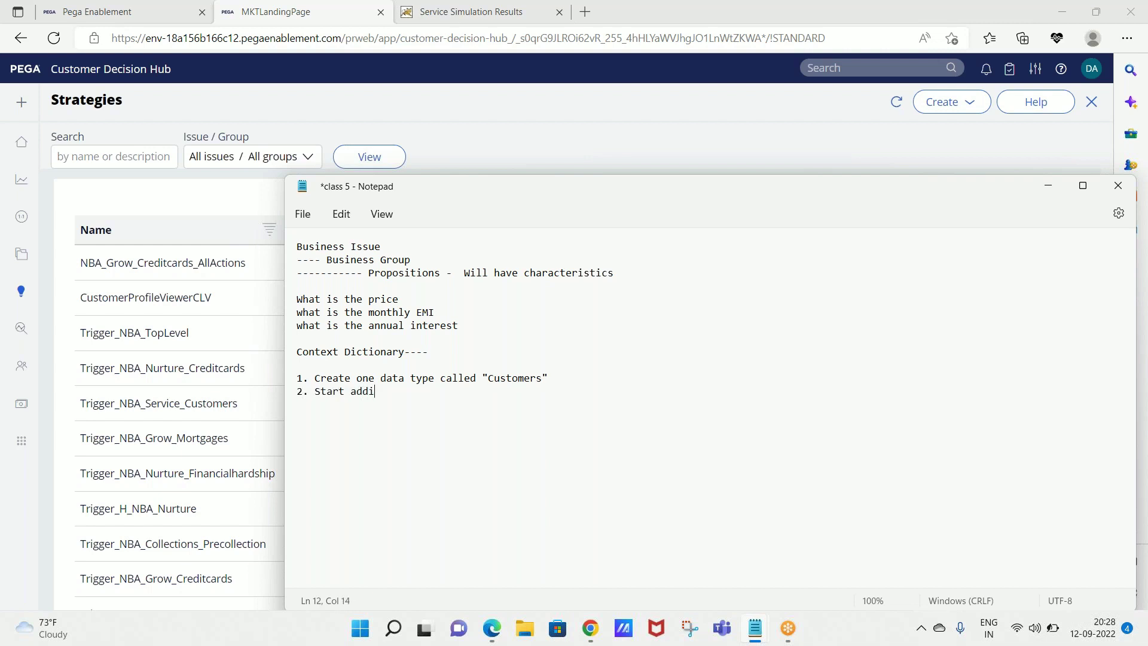
{"action": "type", "text": "ng the fields -- FirstName,Las"}
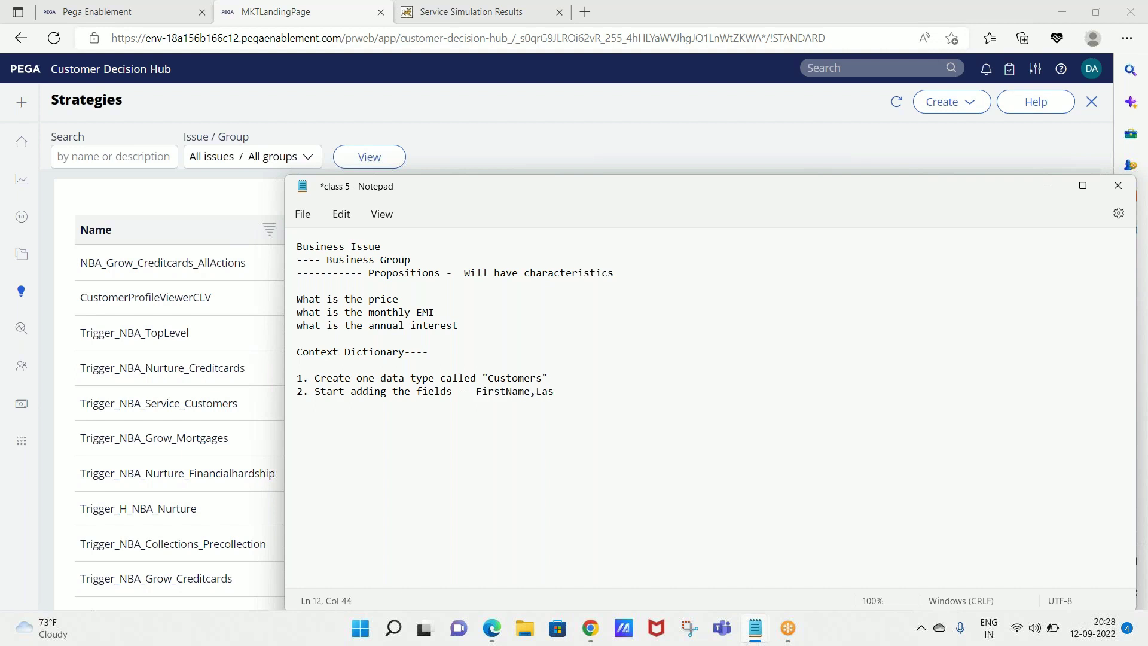
{"action": "type", "text": "tName,FullName,"}
{"action": "key", "text": "BackSpace"}
{"action": "type", "text": "MobileNumber,EmailA"}
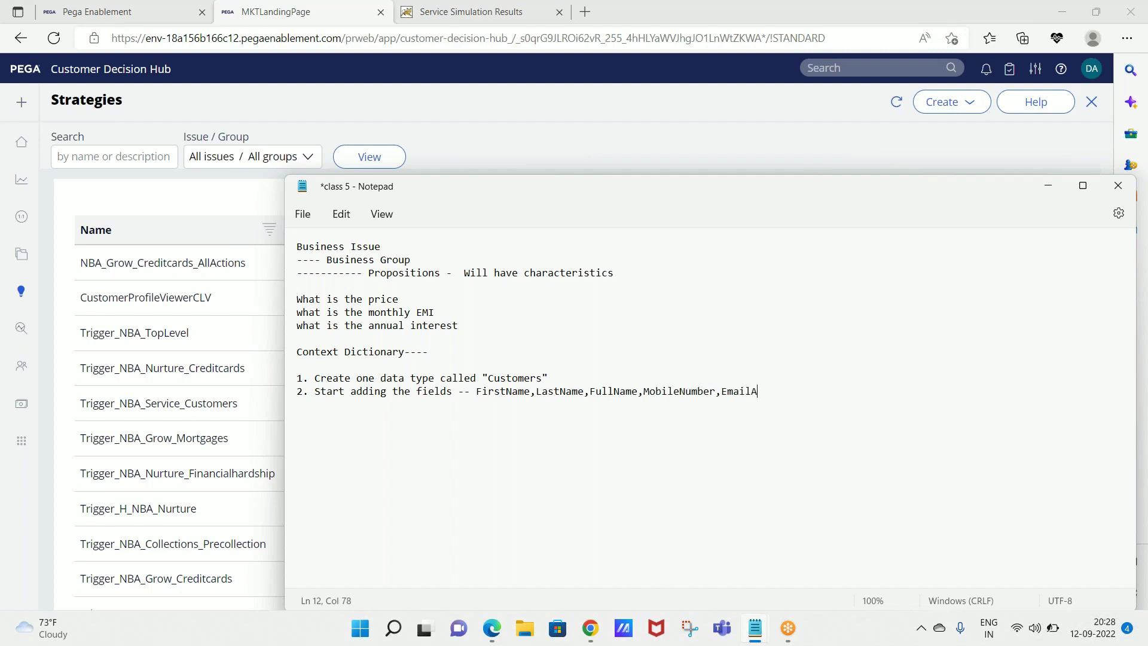
{"action": "type", "text": "ddress,Age,Income,"}
{"action": "key", "text": "Return"}
{"action": "left_click_drag", "start_coordinate": [565, 187], "coordinate": [456, 156]}
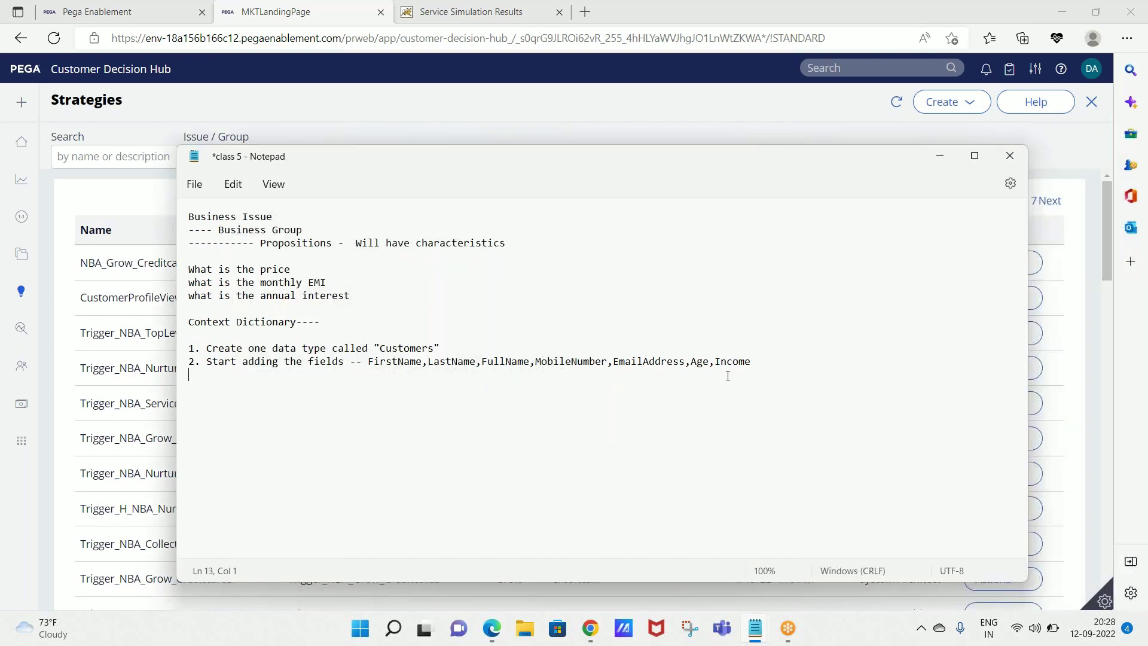
{"action": "left_click", "coordinate": [751, 362]}
{"action": "key", "text": "Down"}
Add the line "3. Go to the context dictionary >> Add context >> Enter ur class name" to the Context Dictionary notes.
{"action": "type", "text": "3."}
{"action": "type", "text": "Go to the context dictionary >> Add context >>"}
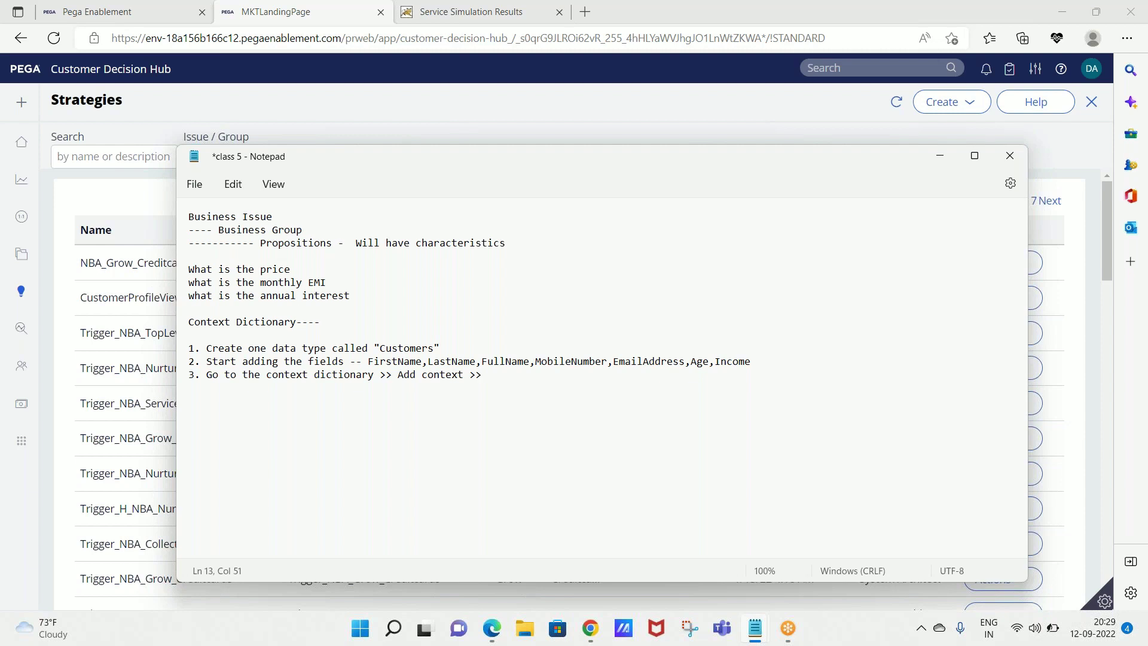
{"action": "type", "text": " Enter ur class name"}
Append ",CustomerID(PRIMARY KEY)" to the list of fields in point 2.
{"action": "left_click", "coordinate": [756, 361]}
{"action": "type", "text": ",Customer"}
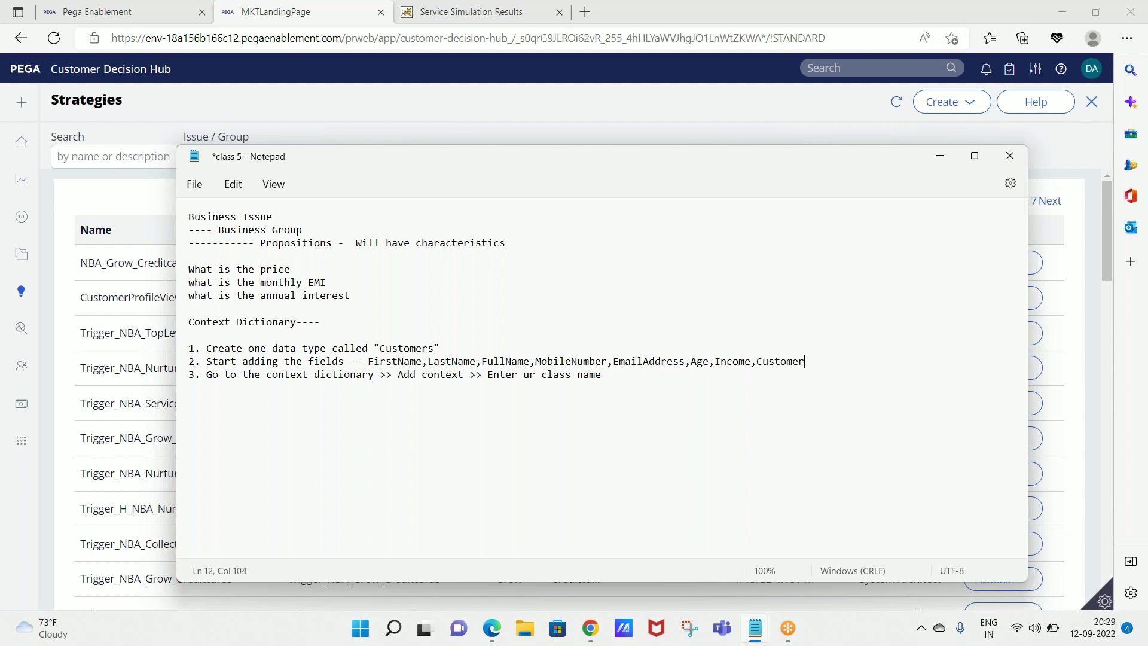
{"action": "type", "text": "ID(PRIMARY KEY)"}
Review the first two Context Dictionary points, covering the "Customers" data type and its fields.
{"action": "left_click", "coordinate": [1032, 86]}
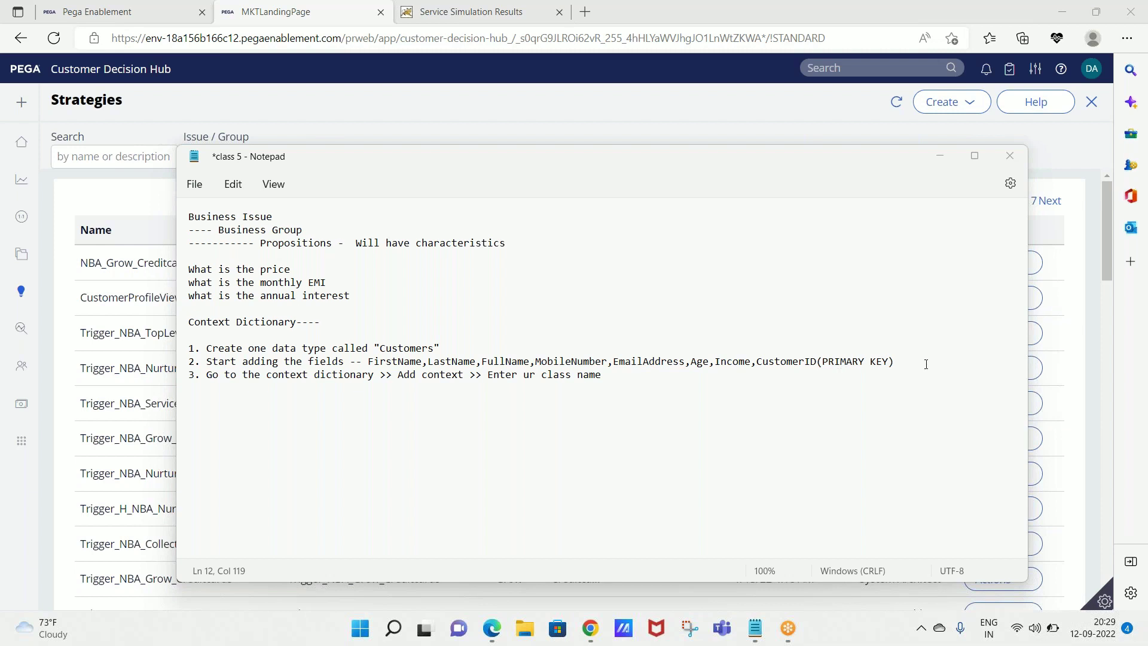
{"action": "left_click_drag", "start_coordinate": [905, 365], "coordinate": [189, 348]}
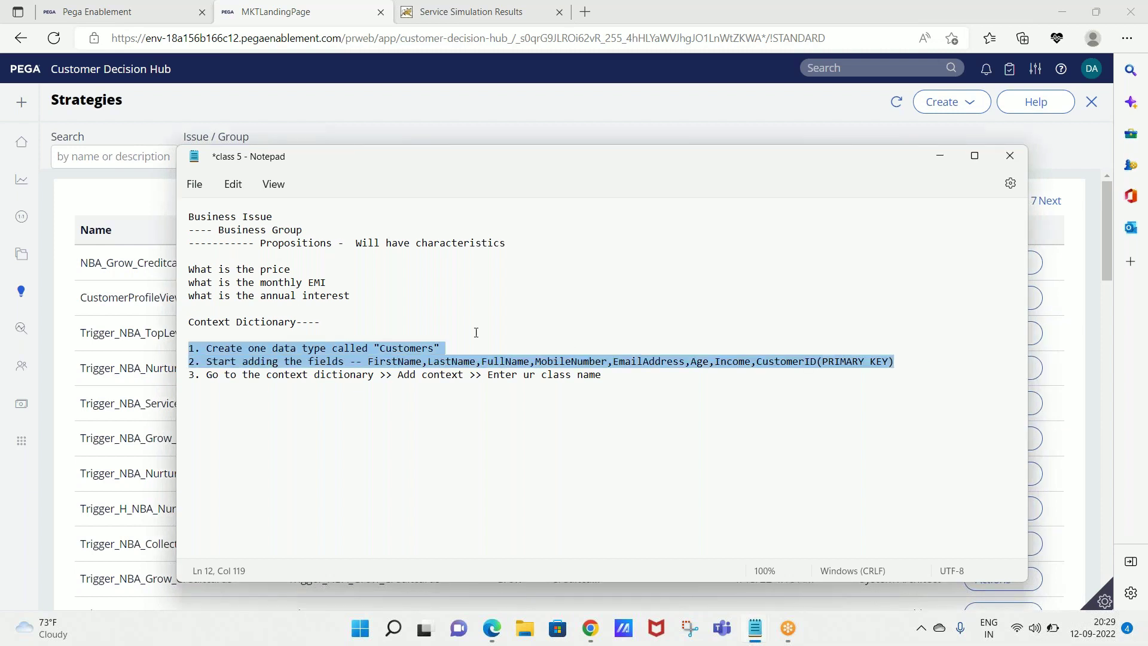
{"action": "left_click", "coordinate": [392, 350]}
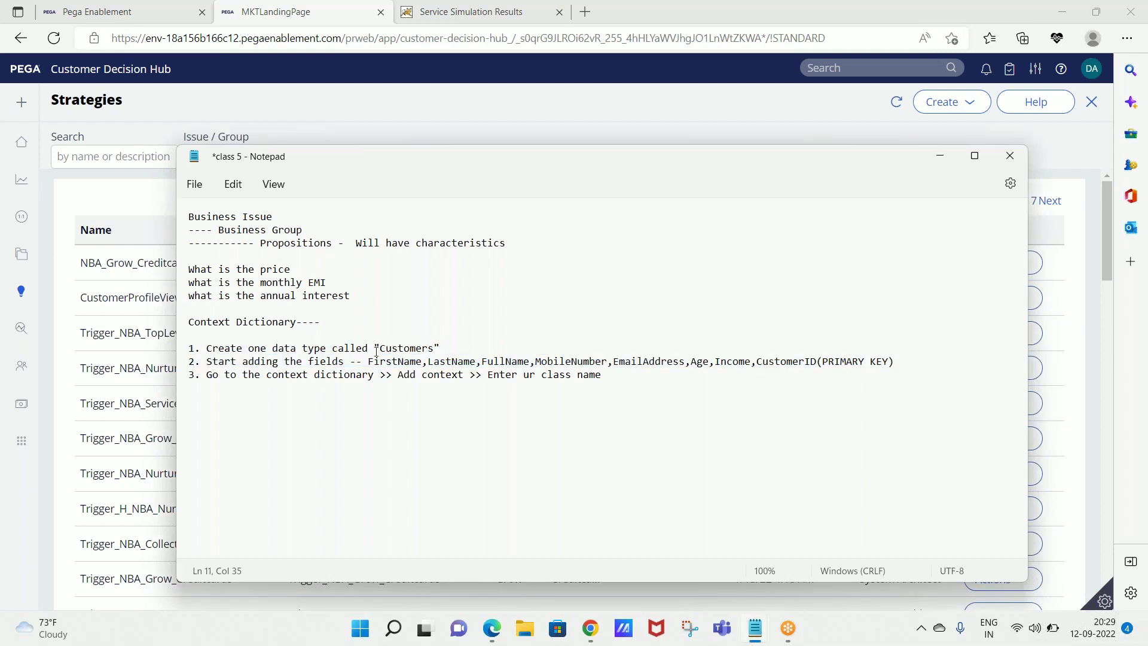
{"action": "left_click_drag", "start_coordinate": [373, 349], "coordinate": [456, 353]}
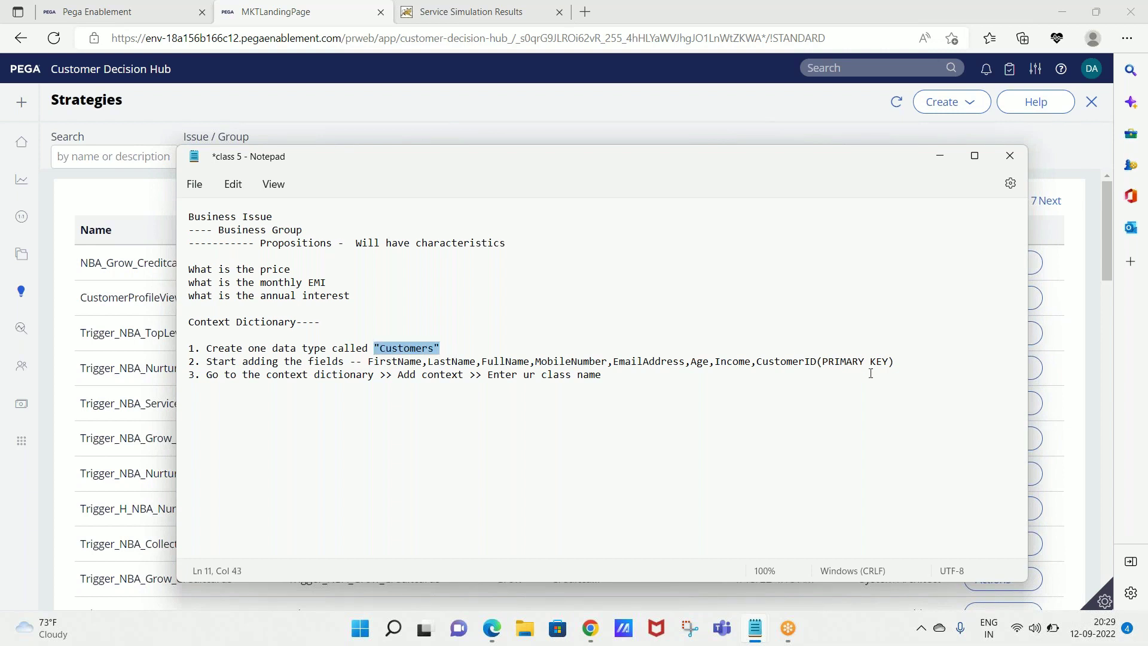
{"action": "left_click", "coordinate": [903, 361]}
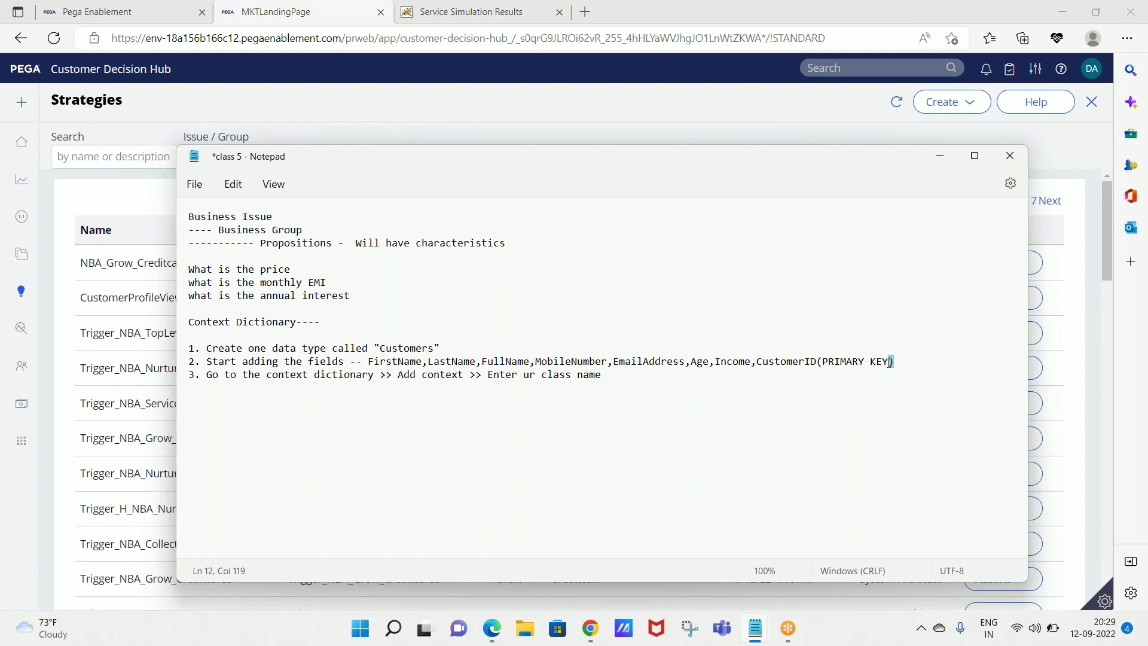
{"action": "mouse_move", "coordinate": [890, 361]}
{"action": "left_mouse_down"}
{"action": "mouse_move", "coordinate": [758, 357]}
{"action": "mouse_move", "coordinate": [904, 360]}
{"action": "left_mouse_up"}
{"action": "key", "text": "Left"}
{"action": "left_click", "coordinate": [657, 382]}
Extend point 3 of the Context Dictionary notes with ">> save it".
{"action": "left_click", "coordinate": [600, 375]}
{"action": "type", "text": ">> Speci"}
{"action": "key", "text": "BackSpace"}
{"action": "key", "text": "BackSpace"}
{"action": "key", "text": "BackSpace"}
{"action": "key", "text": "BackSpace"}
{"action": "key", "text": "BackSpace"}
{"action": "type", "text": "save it"}
Add the line "4. Make it as primary --- Then specify the mobilenumber etc properties" and start a new line below it.
{"action": "key", "text": "Return"}
{"action": "type", "text": "4. Make it as primar"}
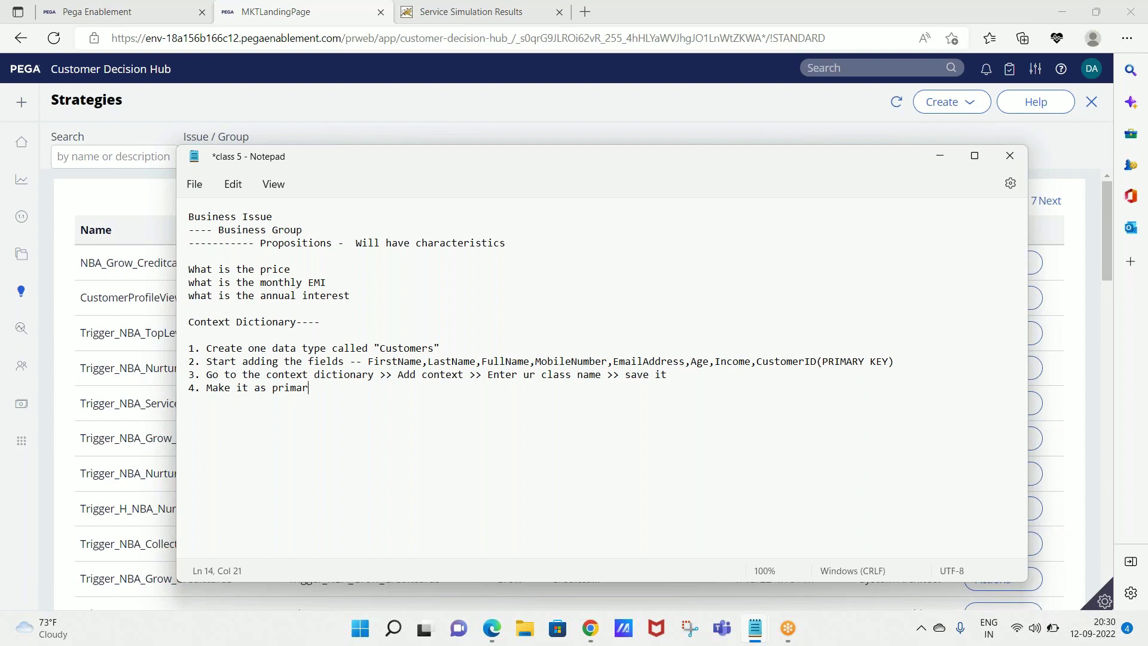
{"action": "type", "text": "y --- Then specify the mobilenumber etc properties"}
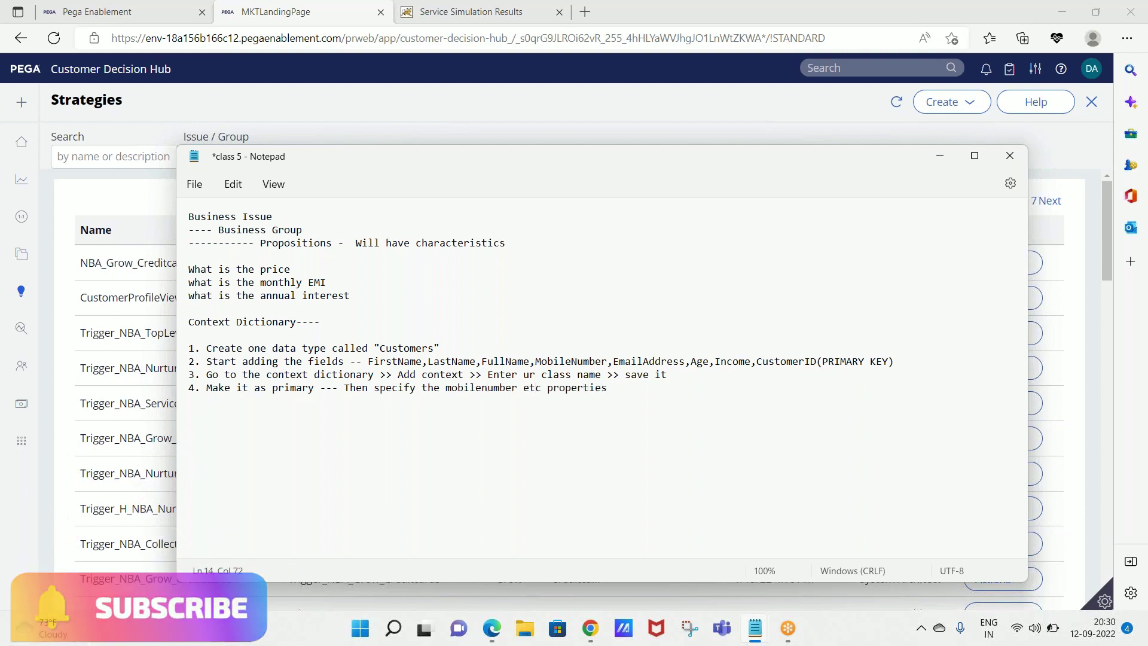
{"action": "key", "text": "Return"}
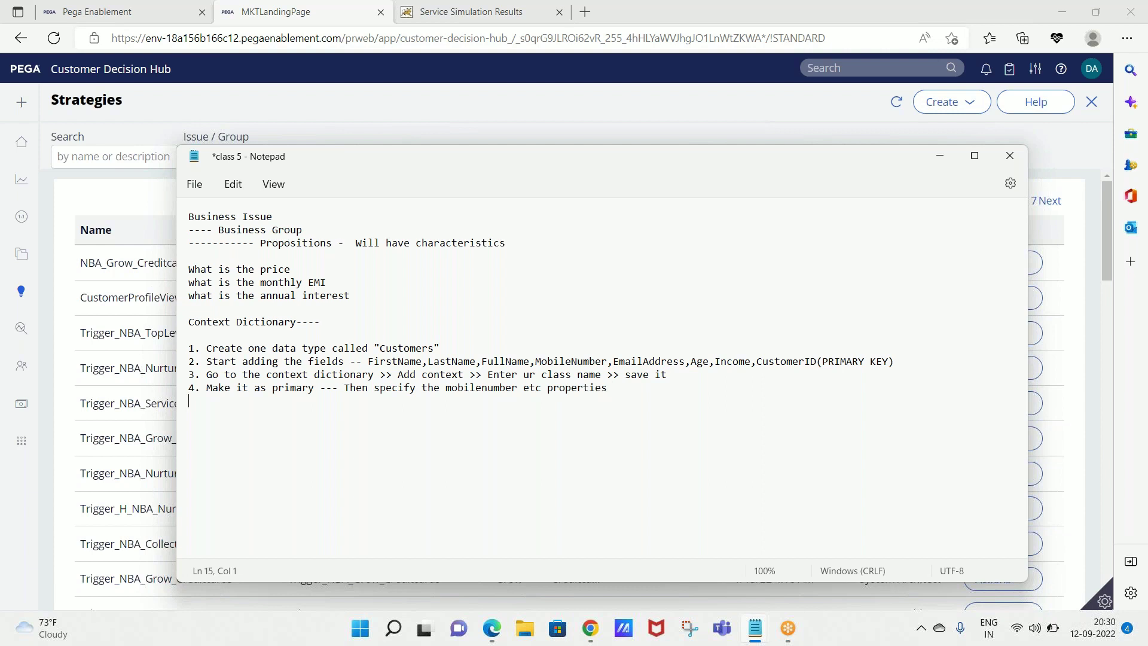
Add the line "5. Click on save > OVERRITE ALL THE RULES." to the class 5 notes and save the file.
{"action": "type", "text": "5. Click on save > OVERRI"}
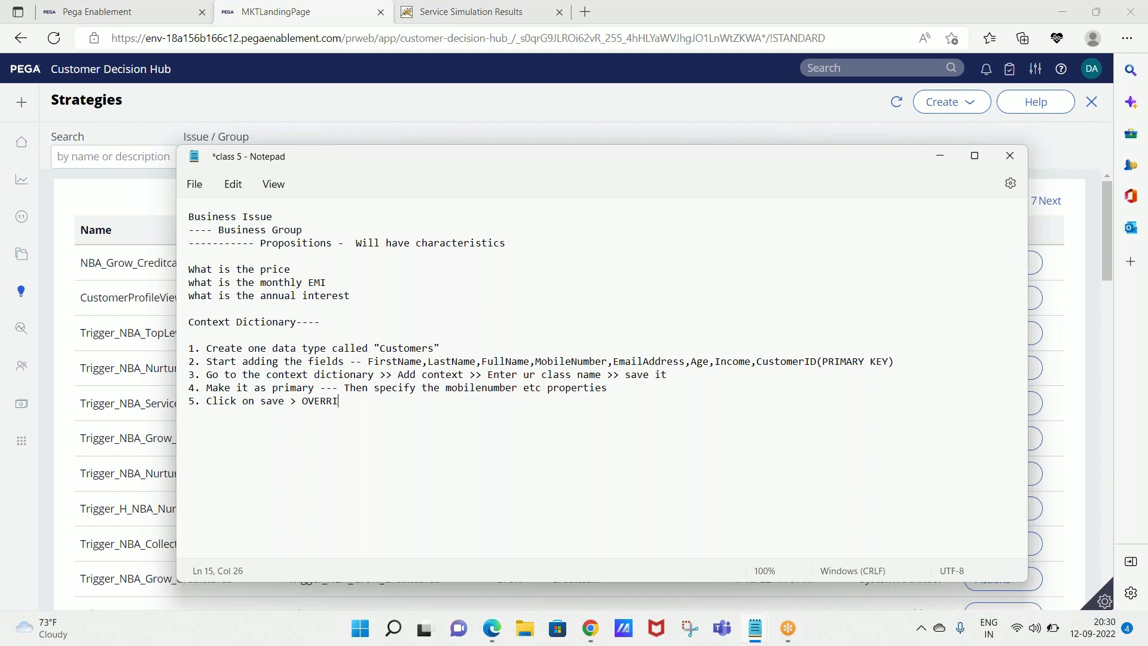
{"action": "type", "text": "TE ALL THE RULES."}
{"action": "key", "text": "ctrl+s"}
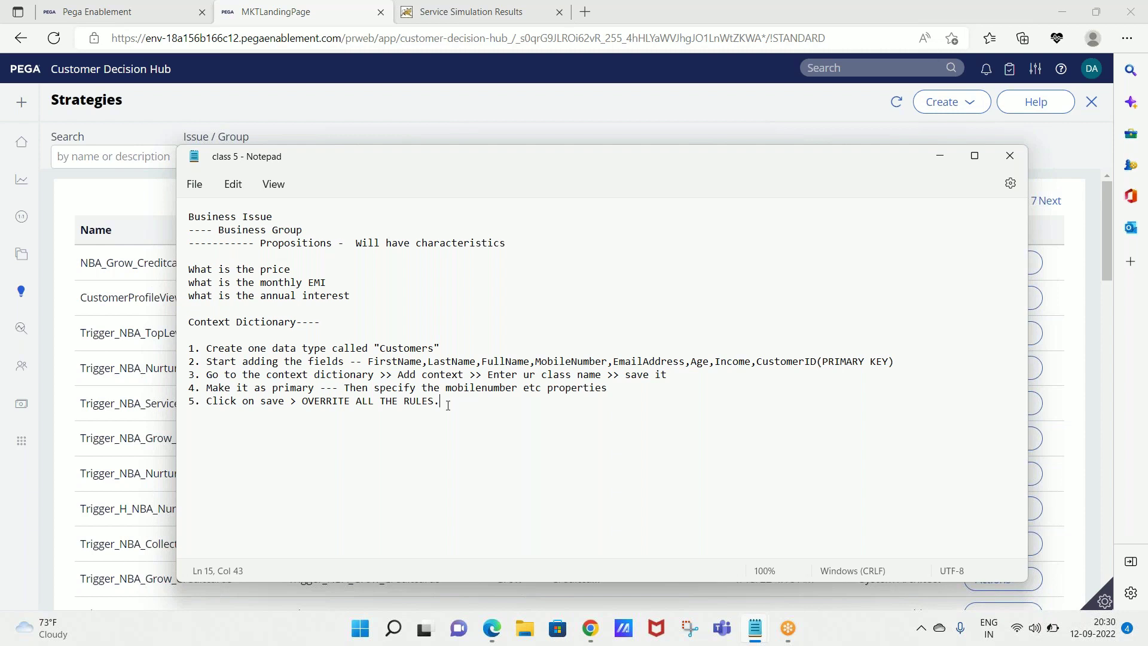
{"action": "left_click_drag", "start_coordinate": [448, 402], "coordinate": [189, 347]}
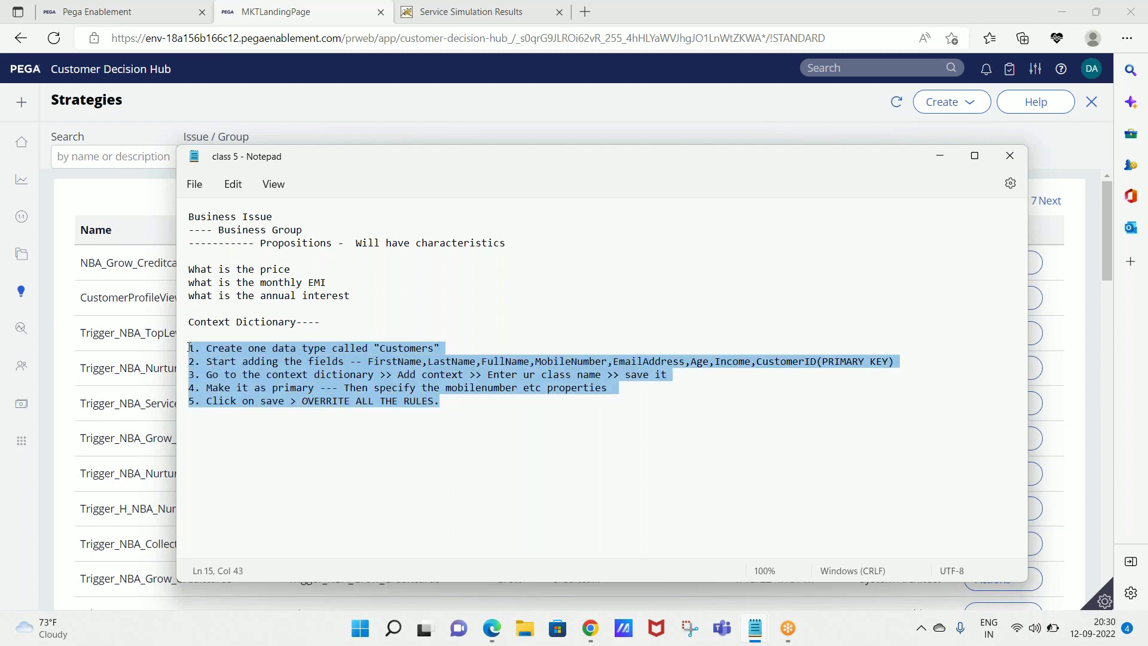
{"action": "left_click", "coordinate": [296, 349]}
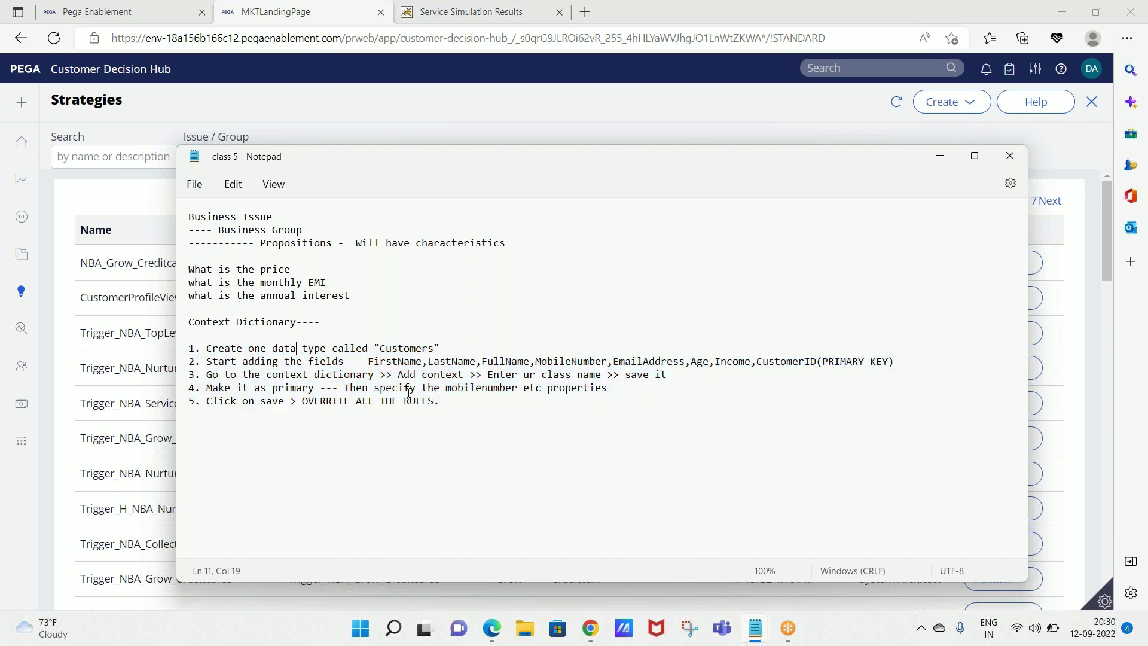
{"action": "left_click_drag", "start_coordinate": [451, 406], "coordinate": [253, 334]}
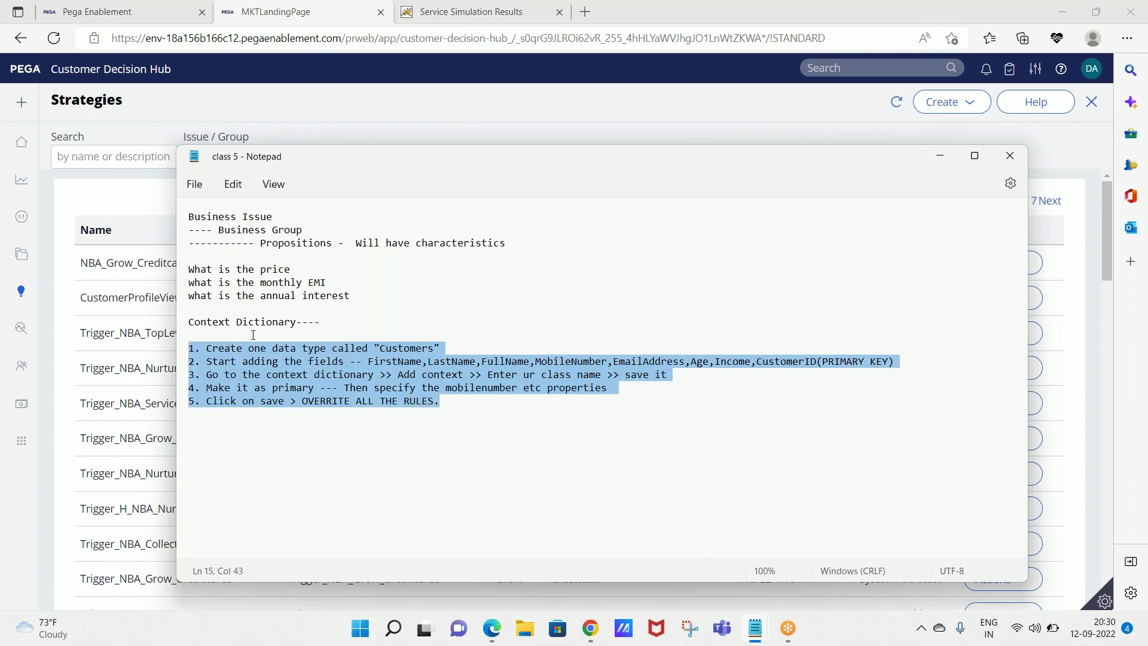
Switch to Pega Customer Decision Hub and start creating a new strategy from the Strategies page.
{"action": "left_click", "coordinate": [144, 124]}
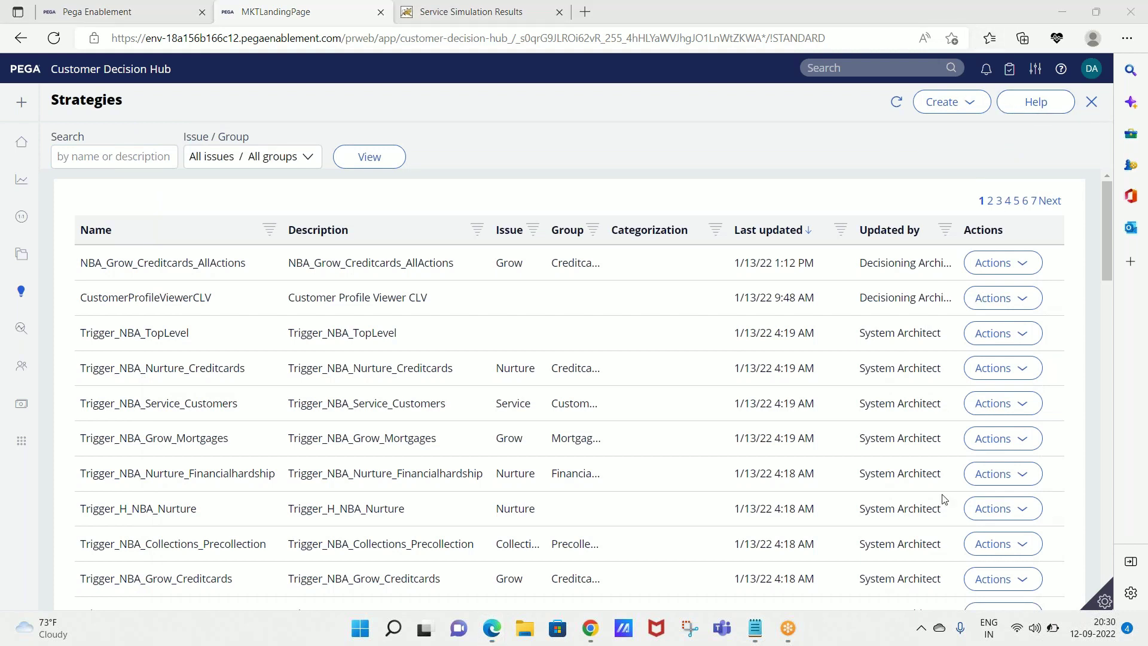
{"action": "left_click", "coordinate": [946, 102]}
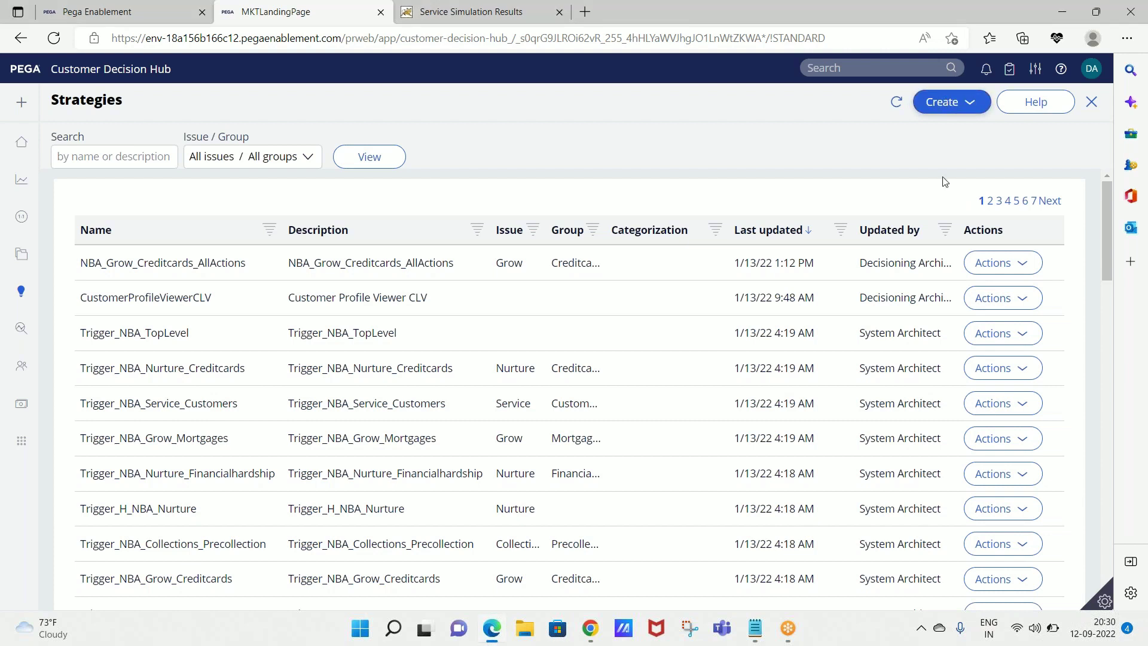
{"action": "left_click", "coordinate": [946, 102]}
{"action": "left_click", "coordinate": [947, 151]}
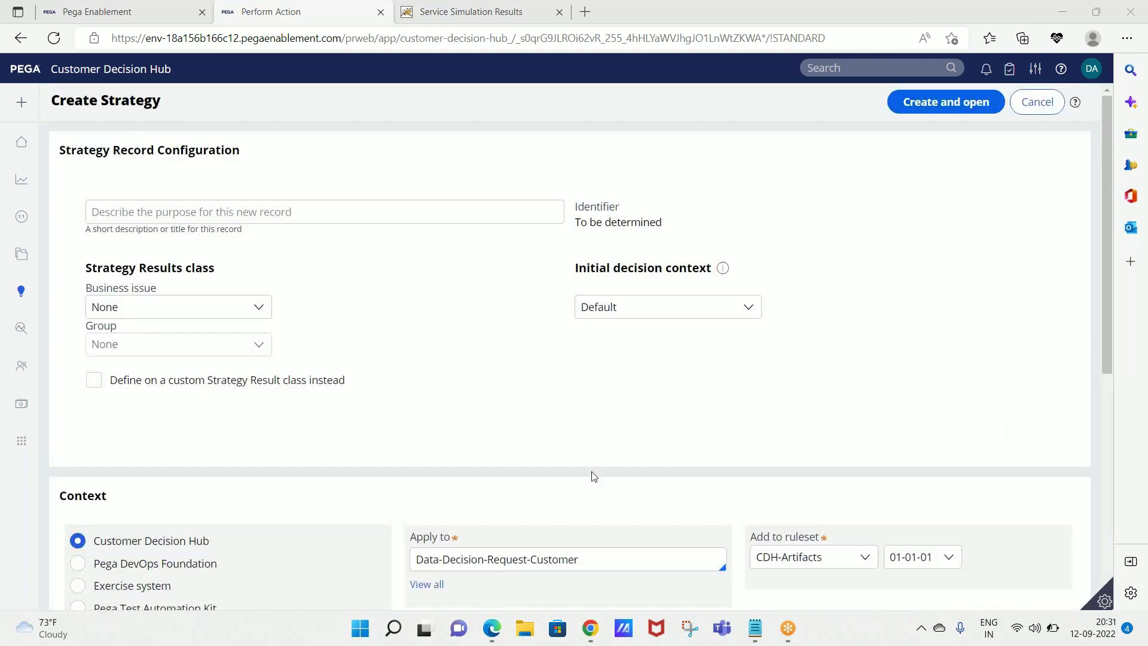
Set the class the new strategy applies to as UBank-Data-Customer.
{"action": "triple_click", "coordinate": [548, 553]}
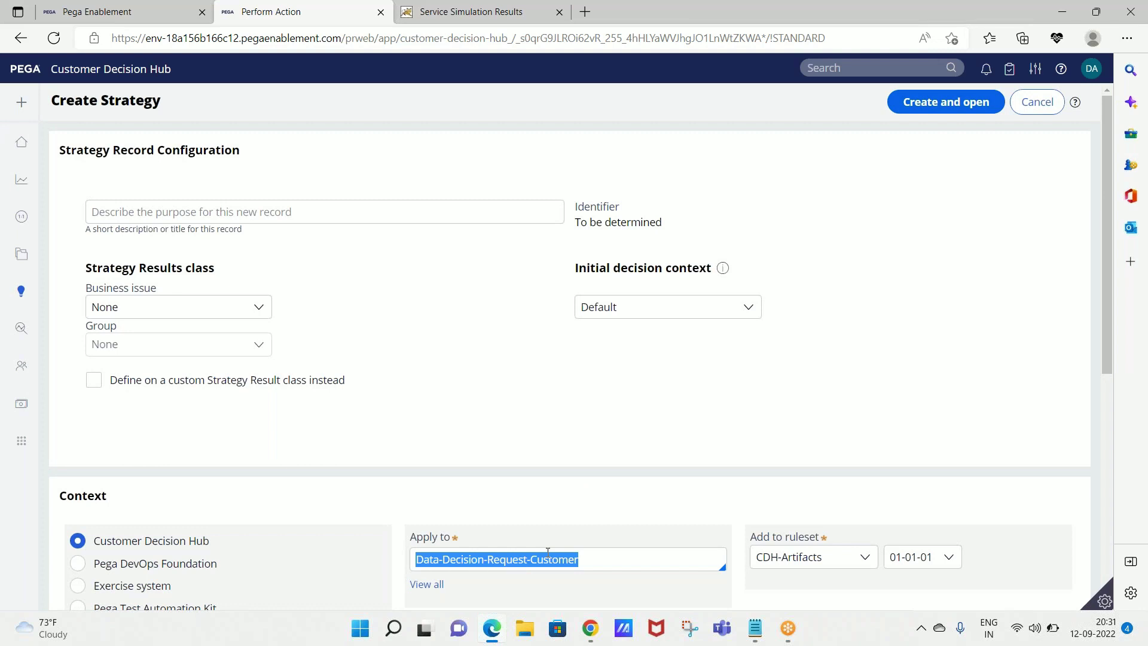
{"action": "key", "text": "BackSpace"}
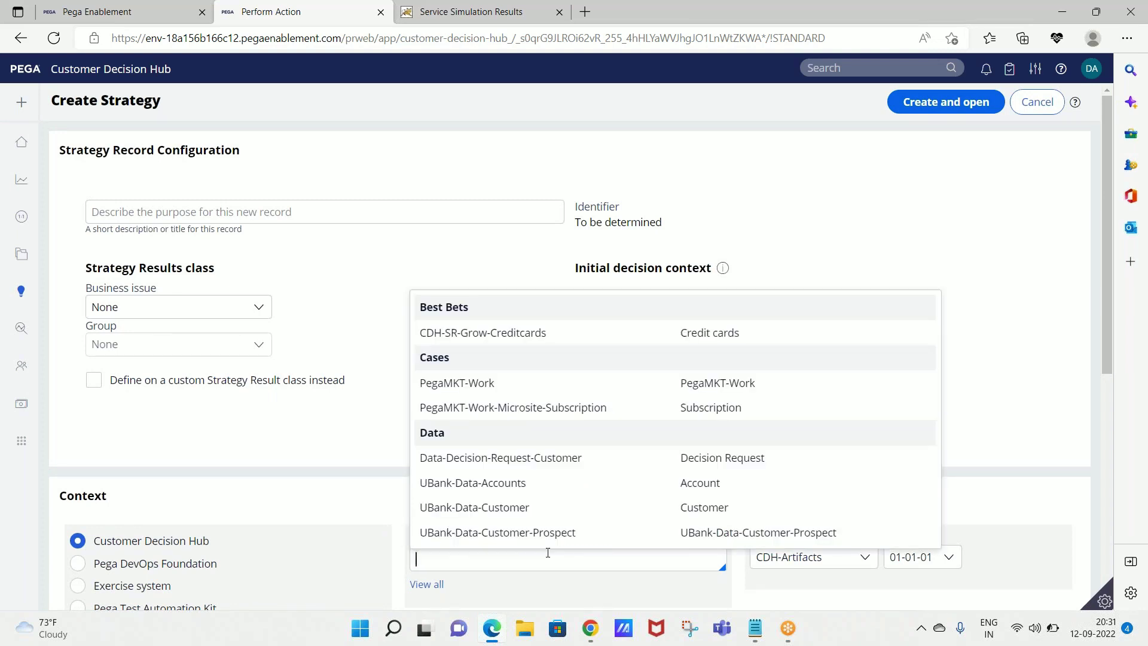
{"action": "left_click", "coordinate": [525, 507]}
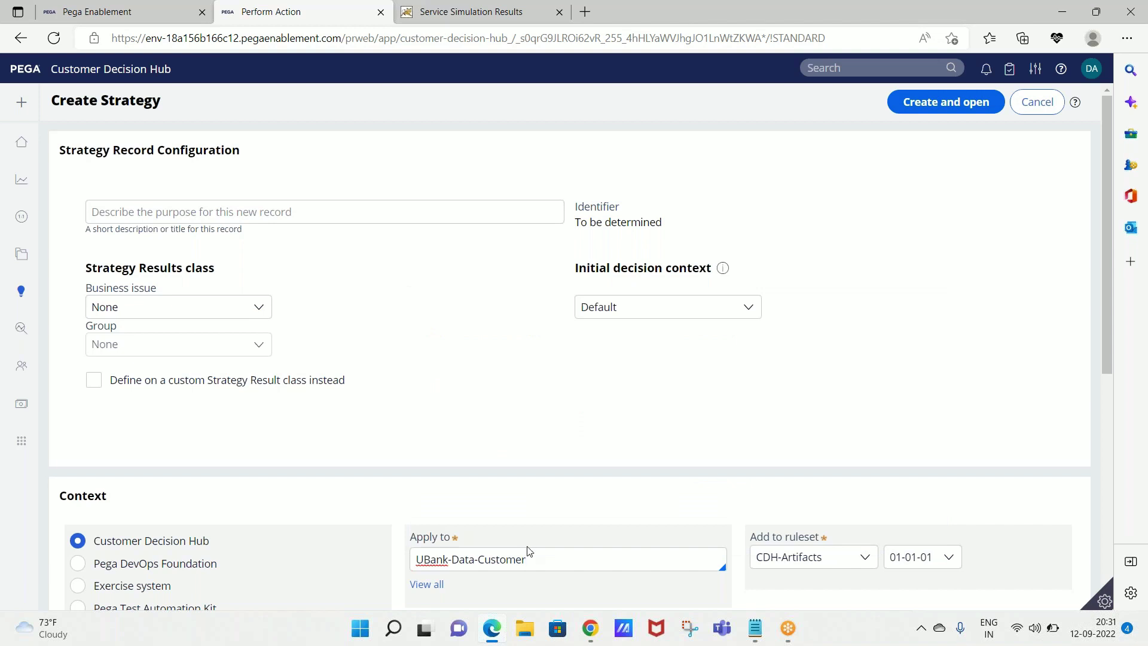
{"action": "left_click_drag", "start_coordinate": [529, 562], "coordinate": [405, 565]}
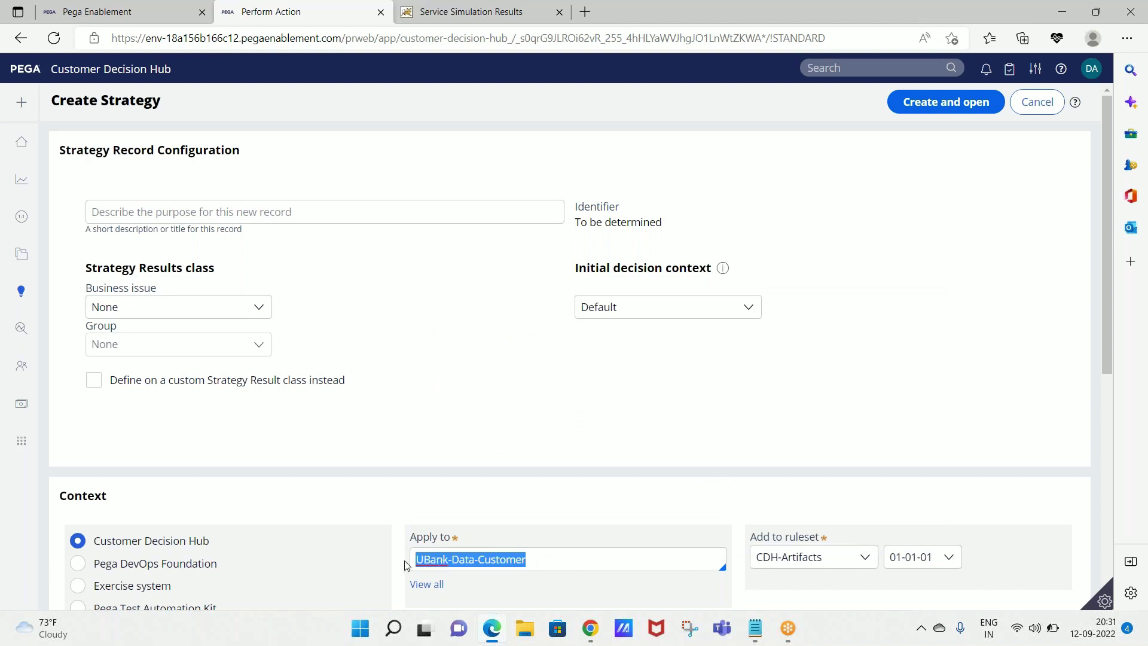
{"action": "left_click", "coordinate": [492, 553]}
{"action": "left_click_drag", "start_coordinate": [526, 557], "coordinate": [415, 554]}
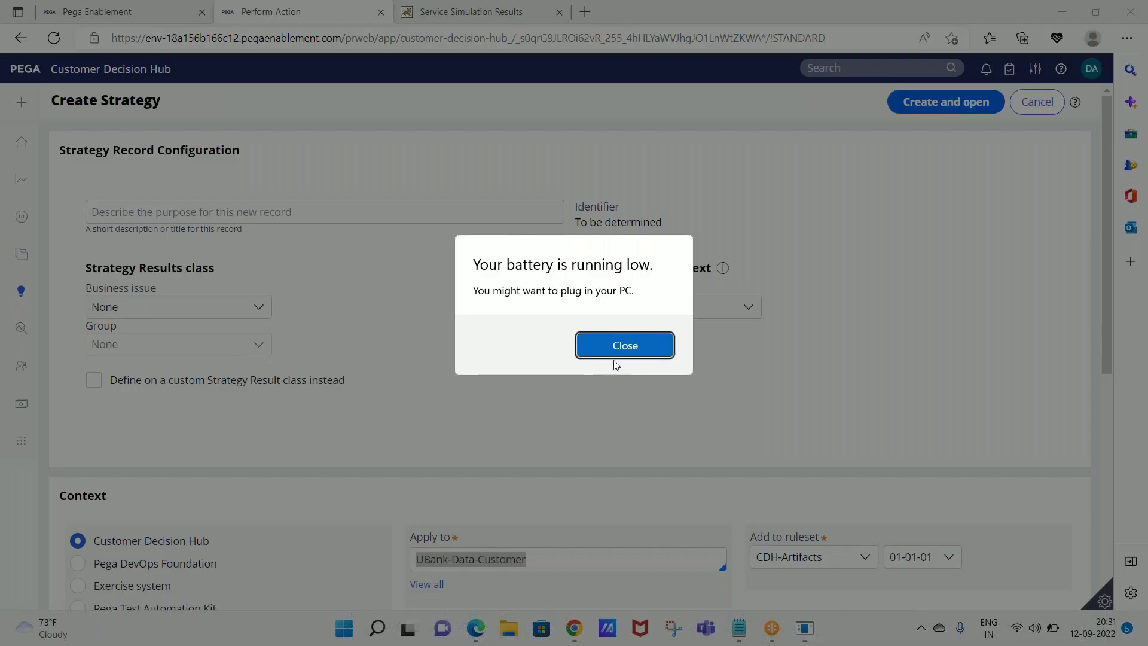
Dismiss the low-battery warning and return to the strategy form.
{"action": "left_click", "coordinate": [617, 353]}
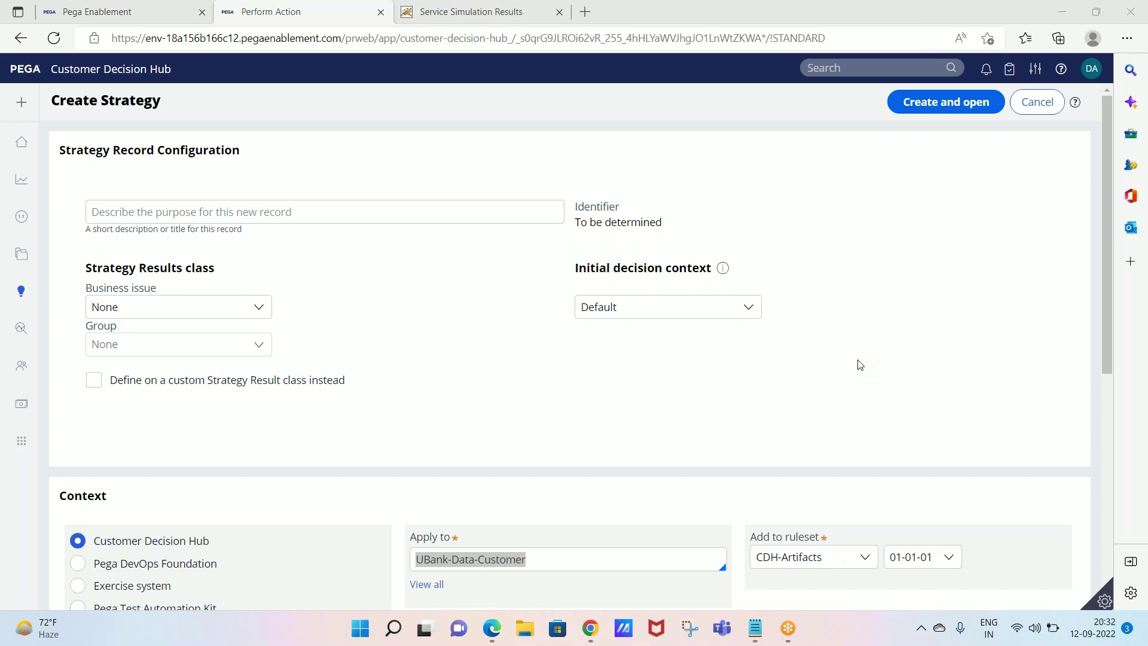
{"action": "left_click", "coordinate": [544, 561]}
{"action": "left_click_drag", "start_coordinate": [545, 561], "coordinate": [446, 541]}
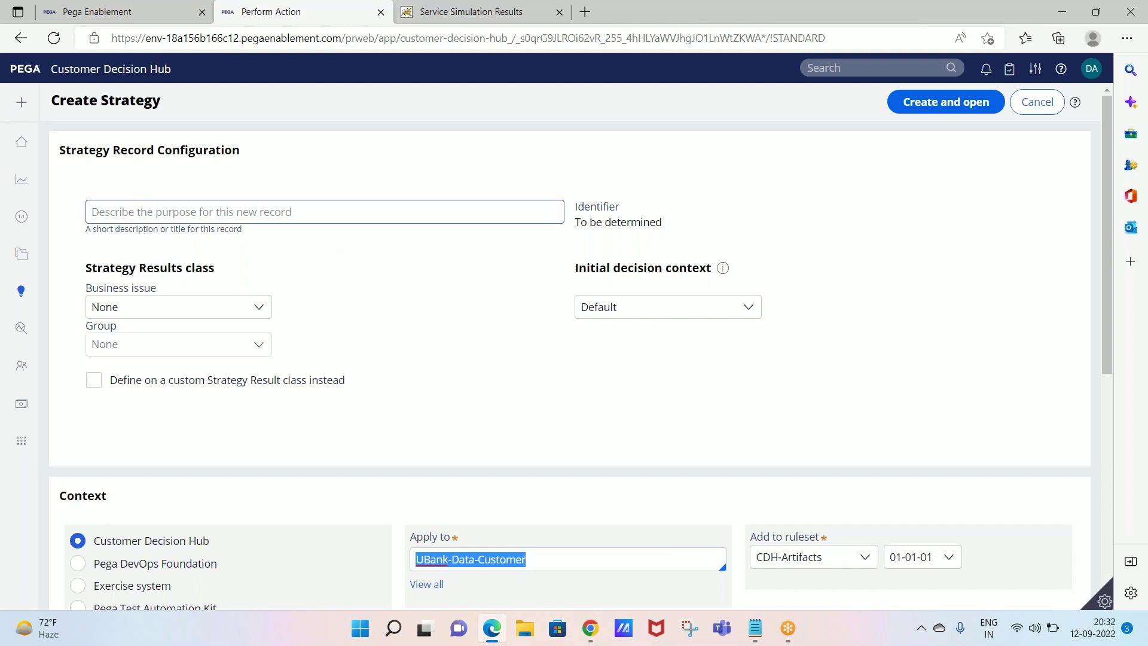
Enter BasicComponentsStrategy as the short description of the new strategy record.
{"action": "left_click", "coordinate": [317, 217]}
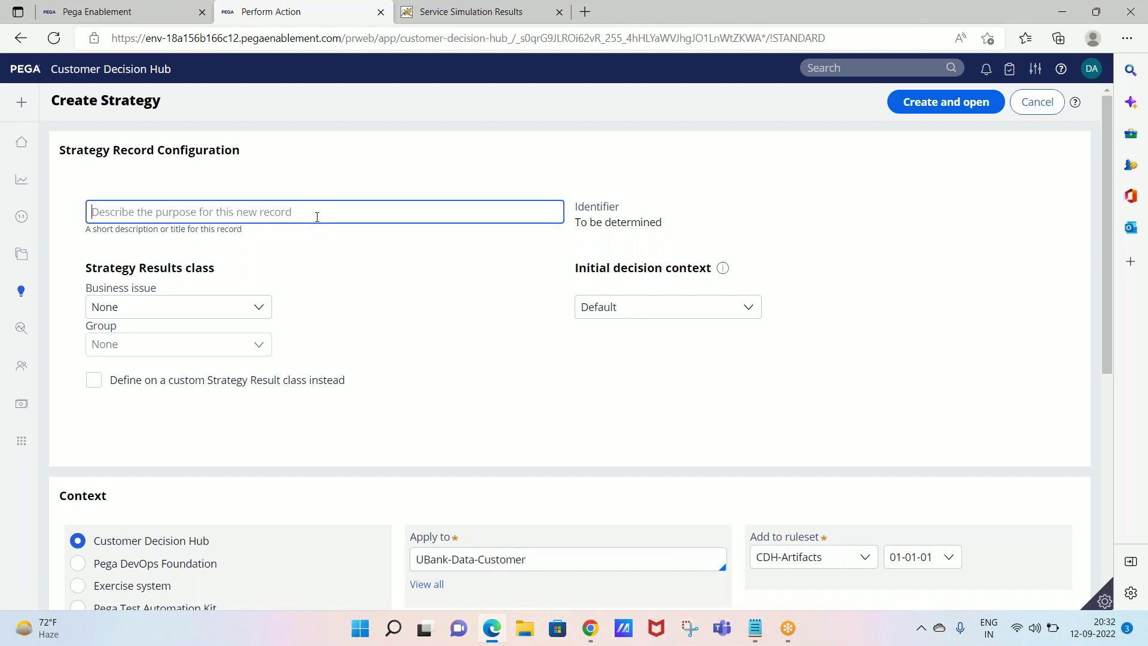
{"action": "type", "text": "Basic C"}
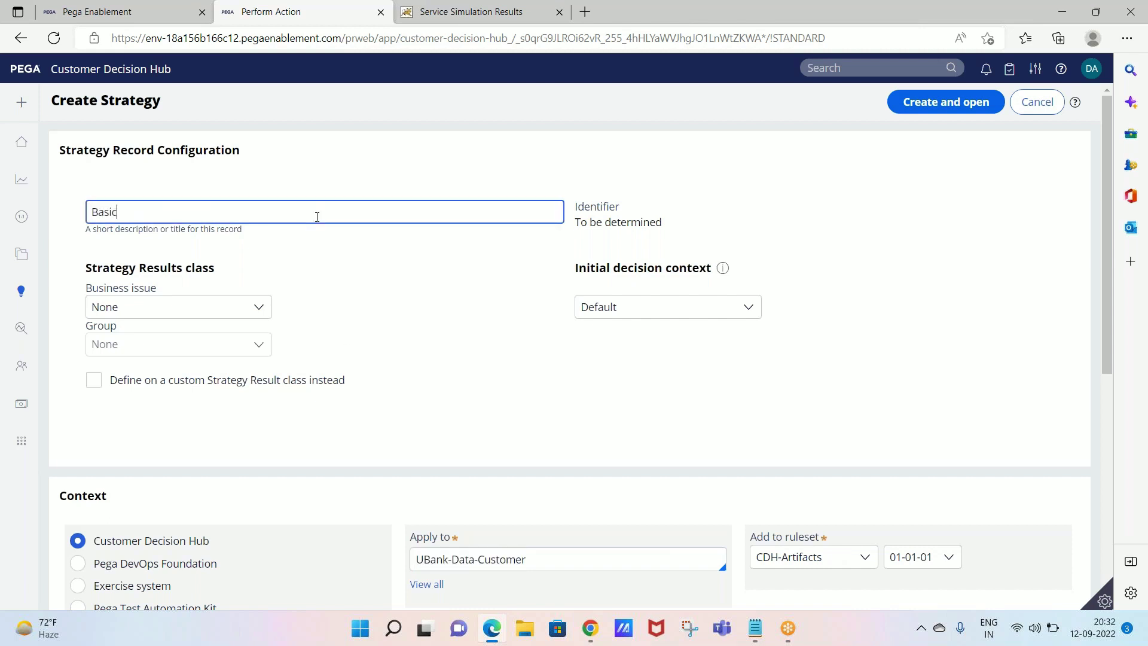
{"action": "key", "text": "BackSpace"}
{"action": "key", "text": "BackSpace"}
{"action": "type", "text": "ComponentsStrategy"}
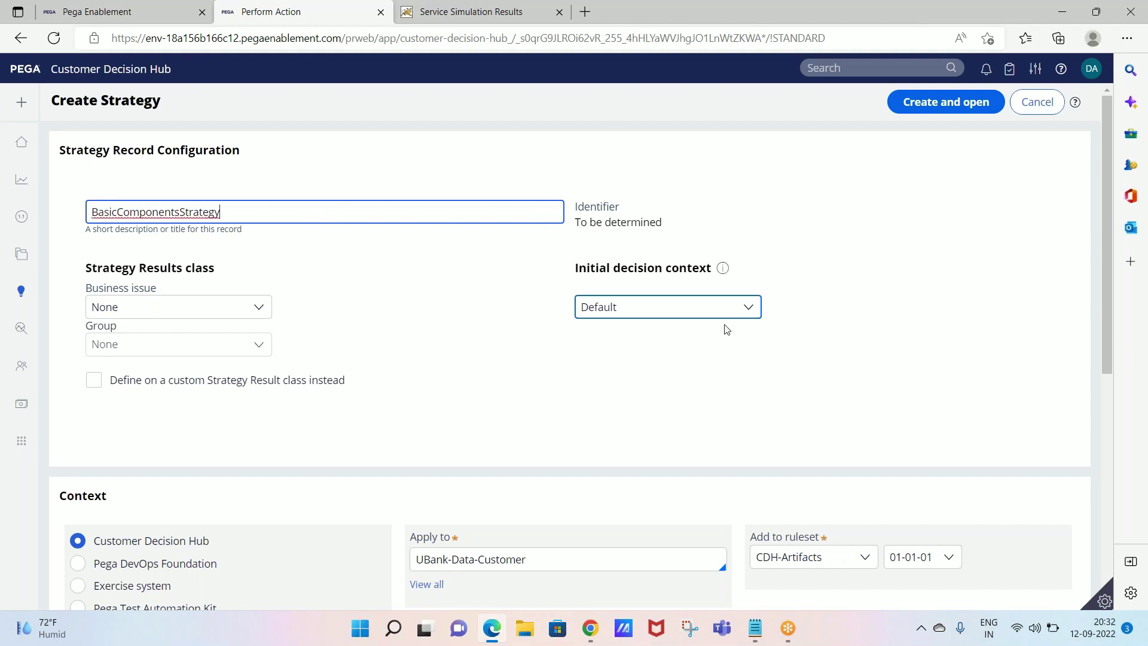
{"action": "left_click", "coordinate": [852, 376]}
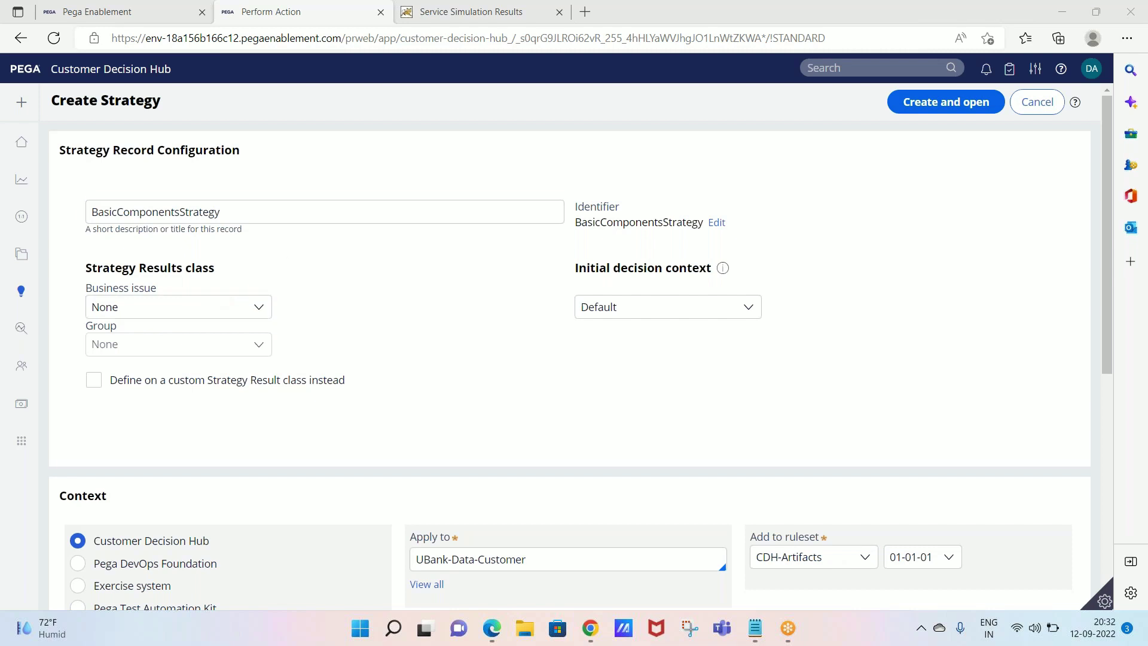
{"action": "left_click", "coordinate": [469, 557]}
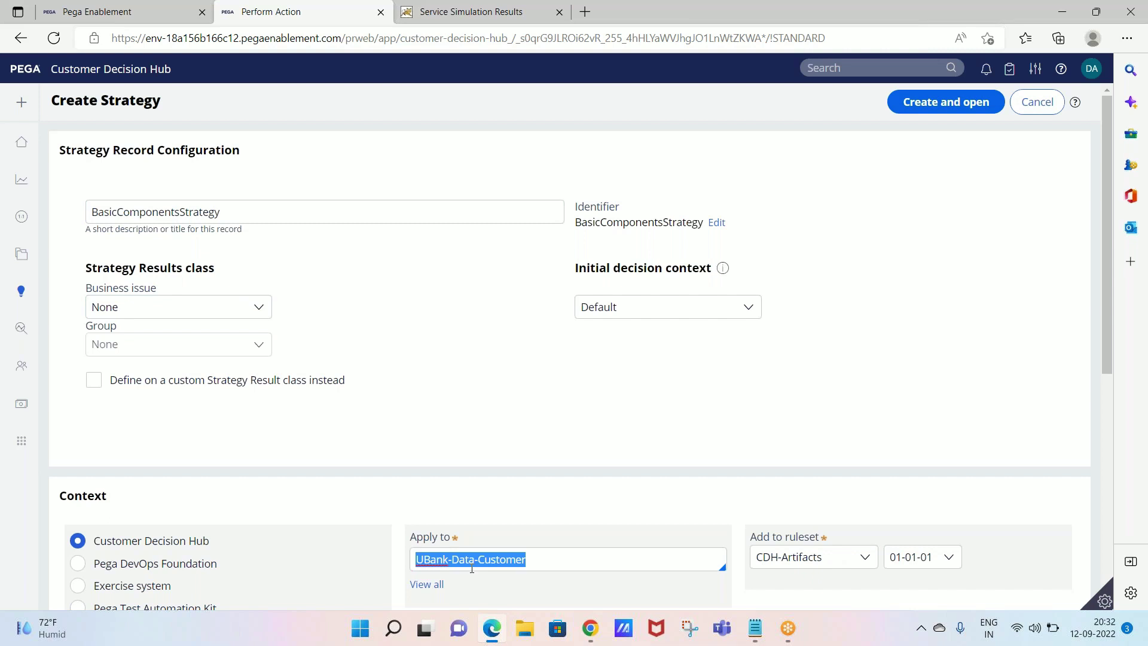
{"action": "left_click", "coordinate": [530, 560]}
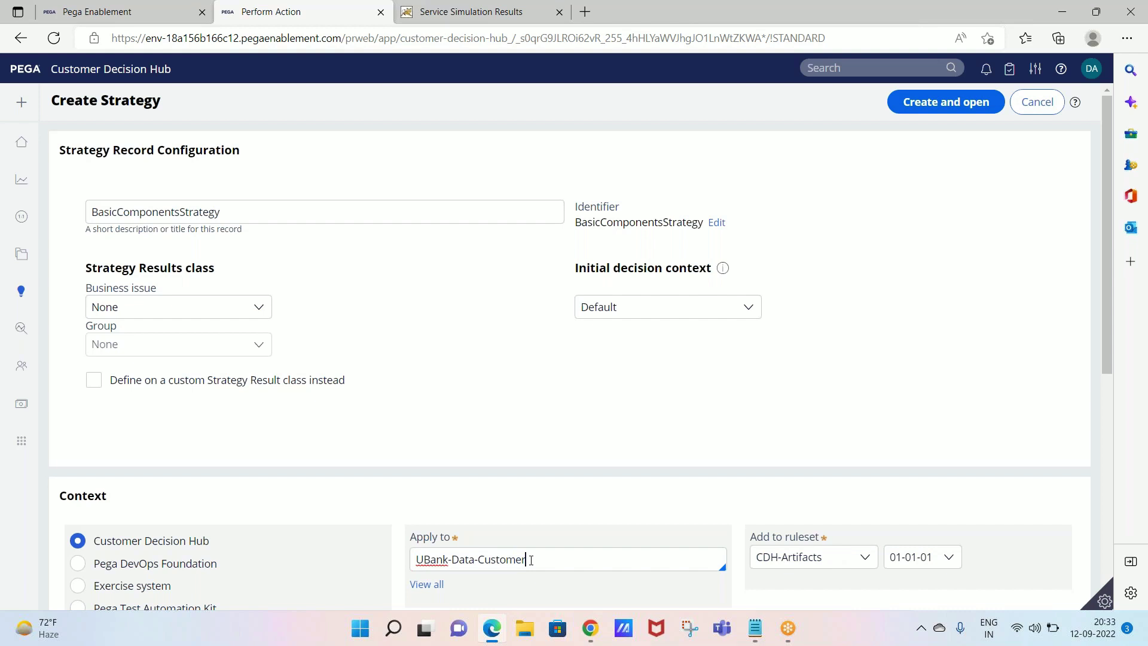
Set the strategy results class to business issue Grow and group Credit cards.
{"action": "left_click", "coordinate": [210, 309]}
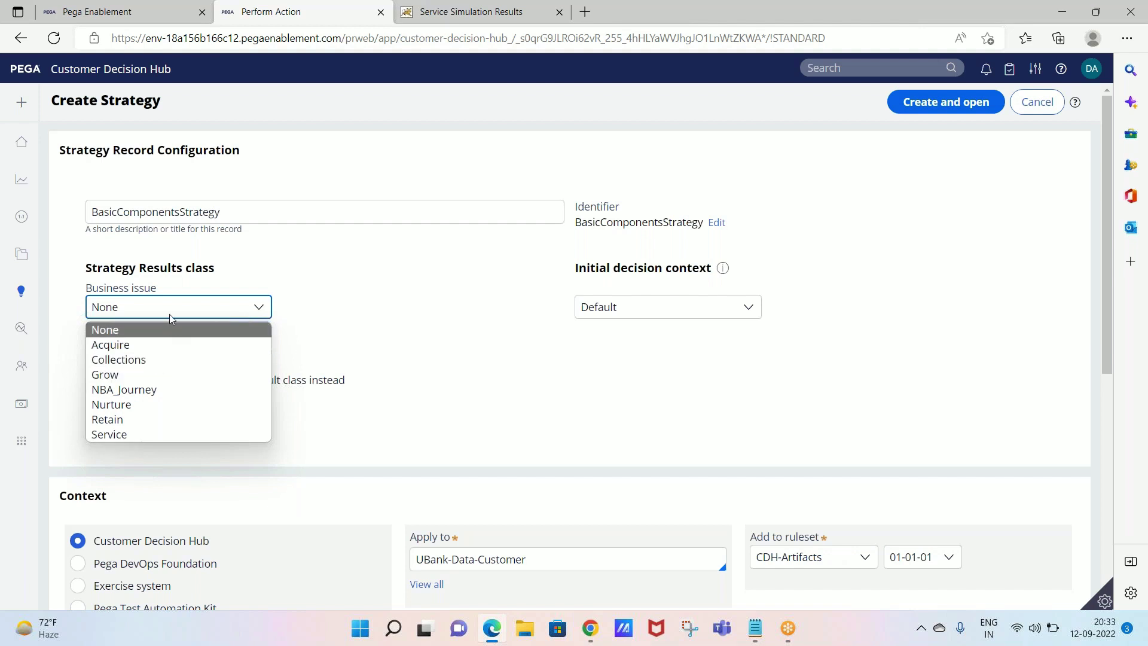
{"action": "left_click", "coordinate": [145, 376]}
{"action": "left_click", "coordinate": [159, 350]}
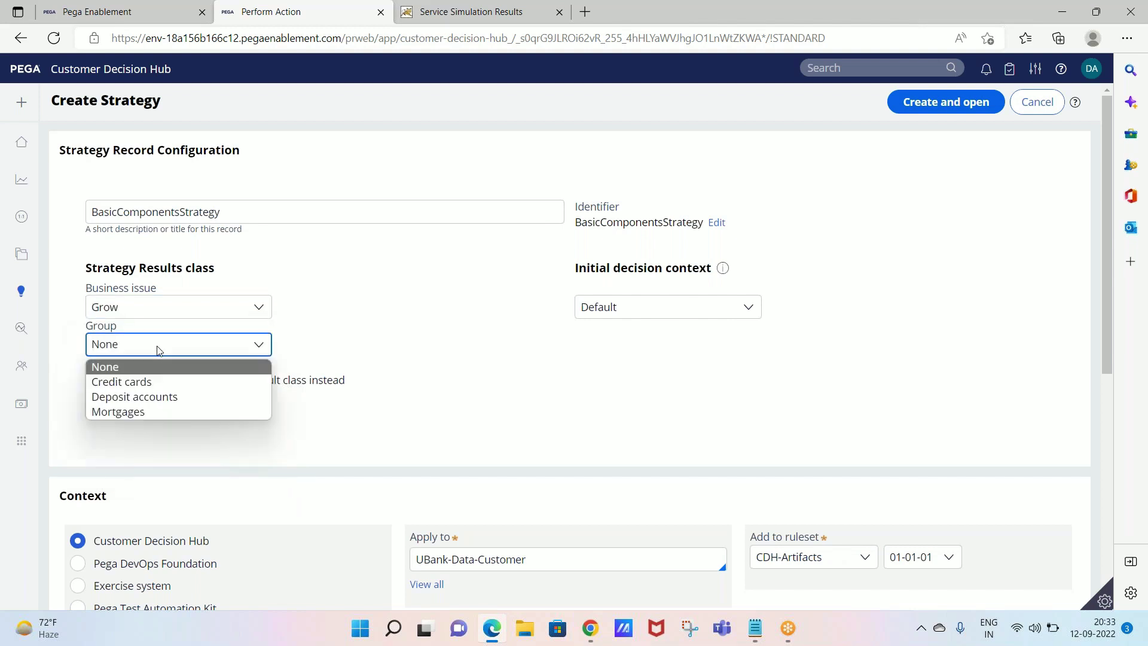
{"action": "left_click", "coordinate": [153, 382]}
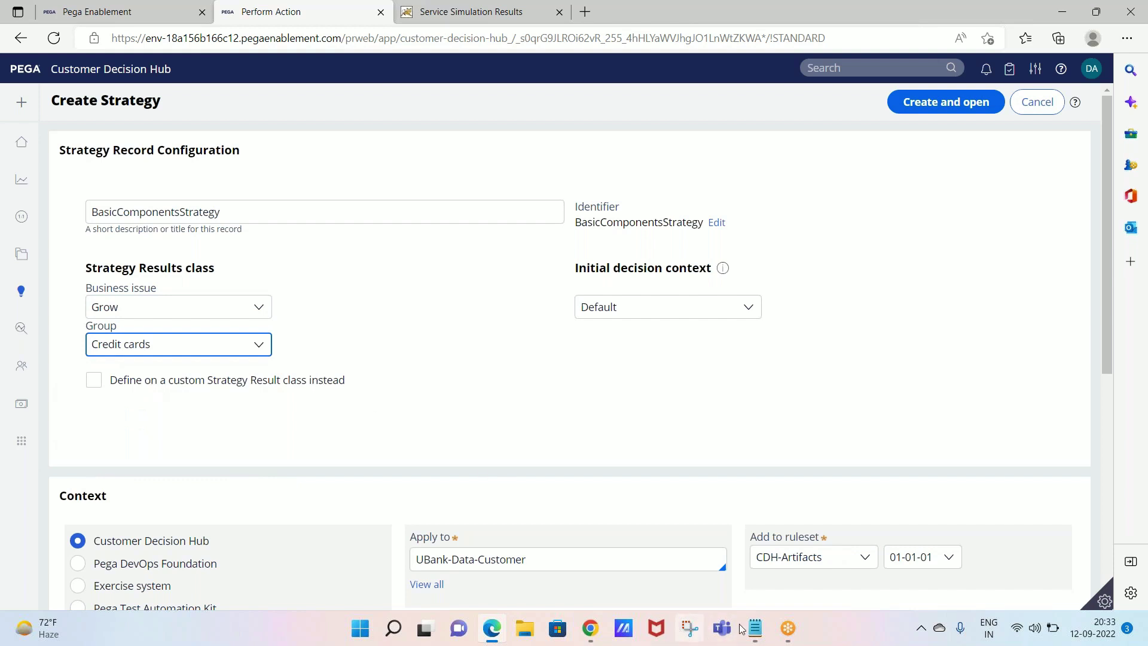
Switch to the class 5 notes in Notepad and add "ApplicationID-Grow-Creditcards" below the numbered list.
{"action": "mouse_move", "coordinate": [754, 628]}
{"action": "left_click", "coordinate": [783, 584]}
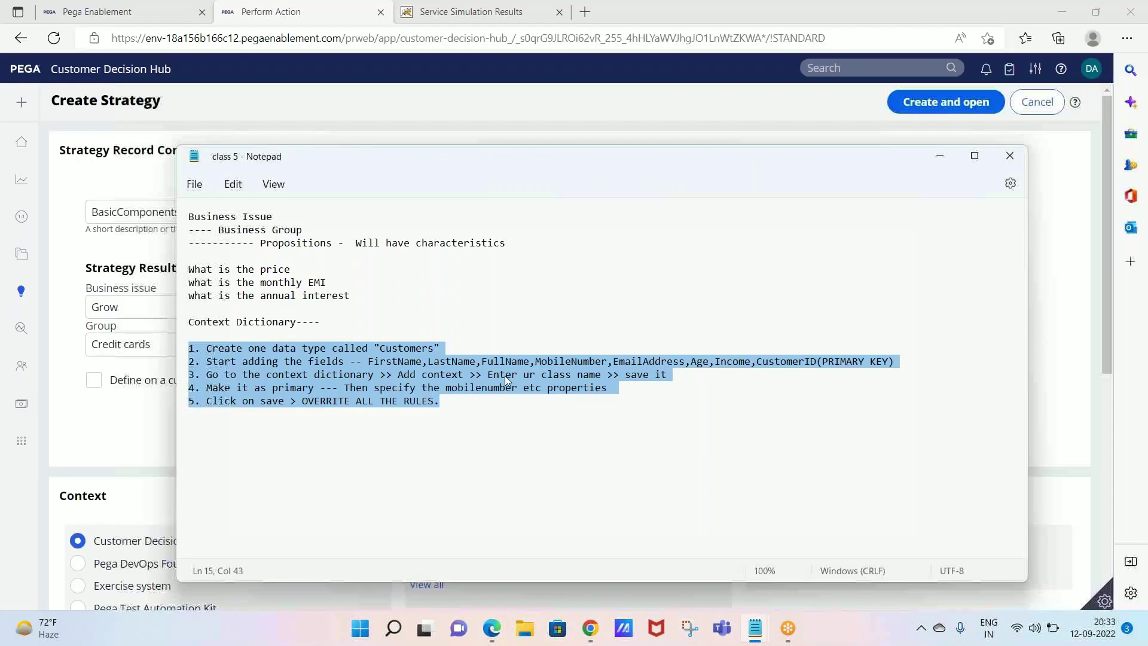
{"action": "left_click", "coordinate": [501, 392]}
{"action": "left_click", "coordinate": [479, 410]}
{"action": "key", "text": "Return"}
{"action": "key", "text": "Return"}
{"action": "type", "text": "ApplicationID-Insu"}
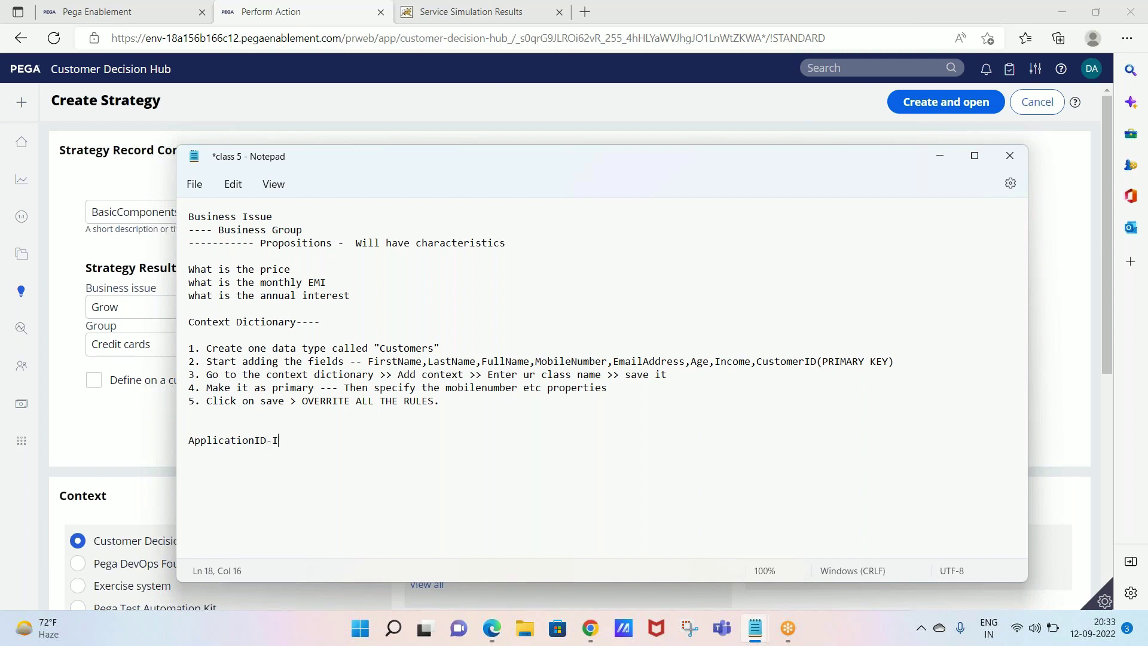
{"action": "key", "text": "BackSpace"}
{"action": "key", "text": "BackSpace"}
{"action": "key", "text": "BackSpace"}
{"action": "key", "text": "BackSpace"}
{"action": "type", "text": "Grow-Creditcards-"}
{"action": "key", "text": "BackSpace"}
Insert "SR-" before "Grow" so the class name line in the notes reads ApplicationID-SR-Grow-Creditcards.
{"action": "left_click", "coordinate": [271, 443]}
{"action": "type", "text": "SR-"}
{"action": "left_click_drag", "start_coordinate": [389, 440], "coordinate": [184, 444]}
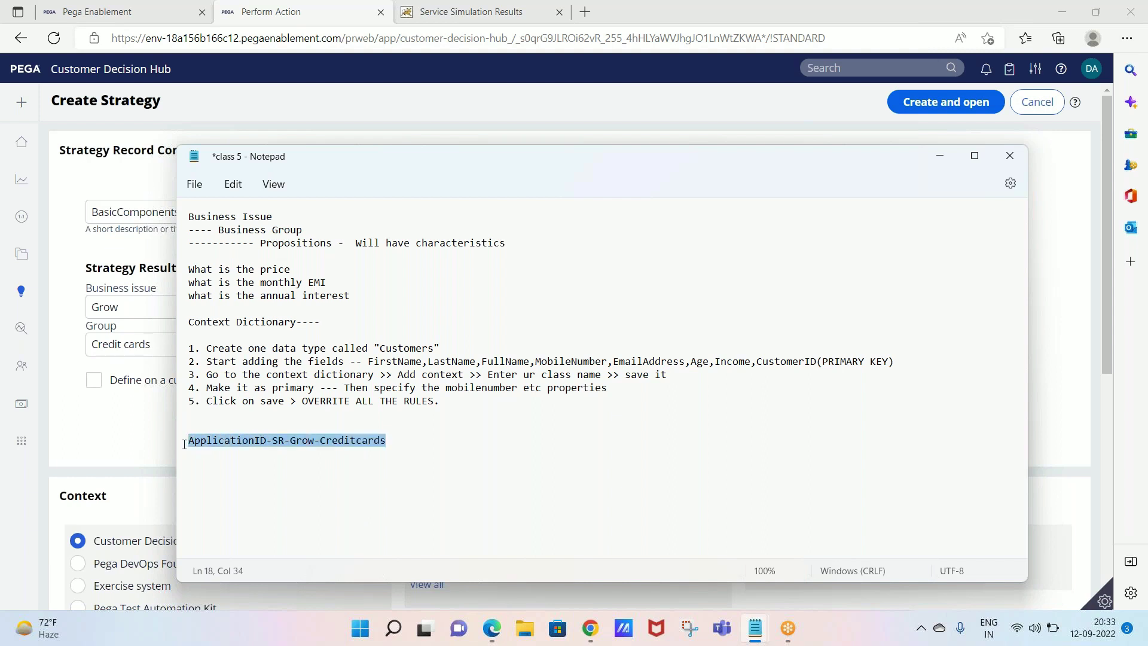
{"action": "left_click", "coordinate": [348, 442]}
{"action": "left_click", "coordinate": [291, 441]}
{"action": "left_click_drag", "start_coordinate": [291, 442], "coordinate": [403, 438]}
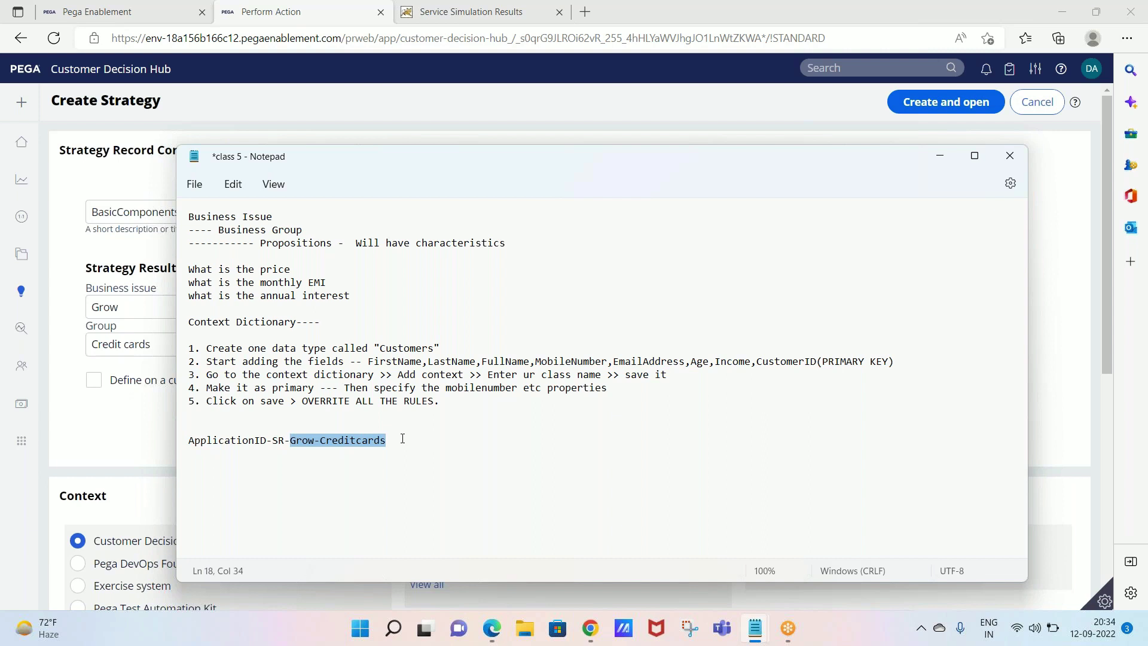
{"action": "left_click", "coordinate": [402, 438]}
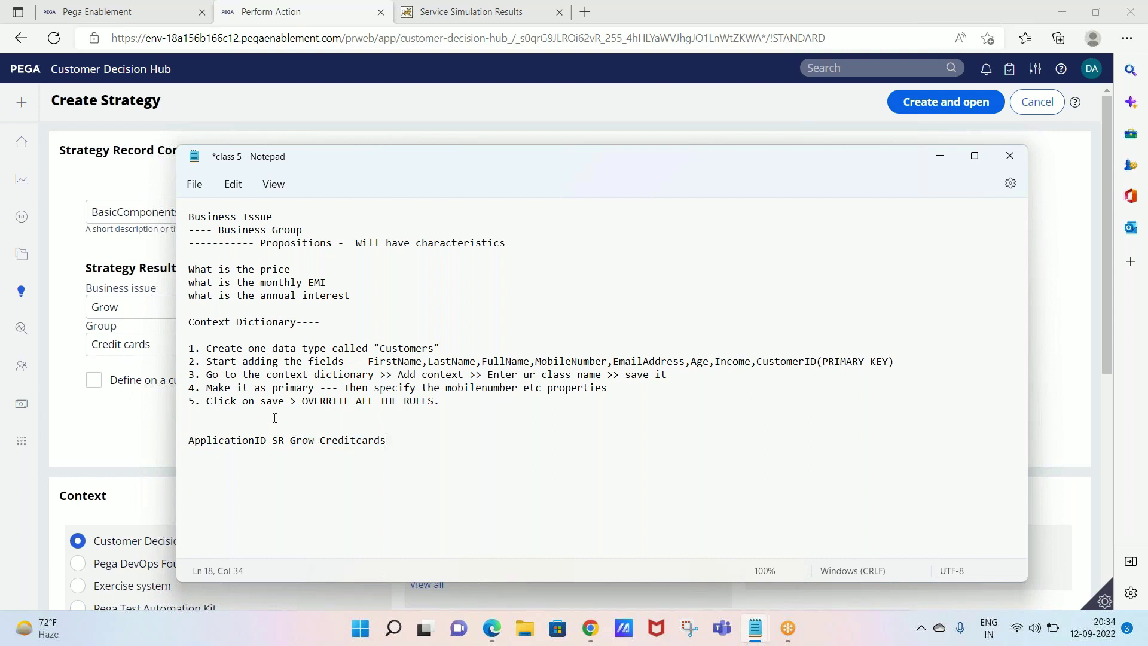
Switch back to the Pega strategy form, set the business issue to None, and create and open the strategy.
{"action": "left_click", "coordinate": [161, 447]}
{"action": "left_click", "coordinate": [133, 309]}
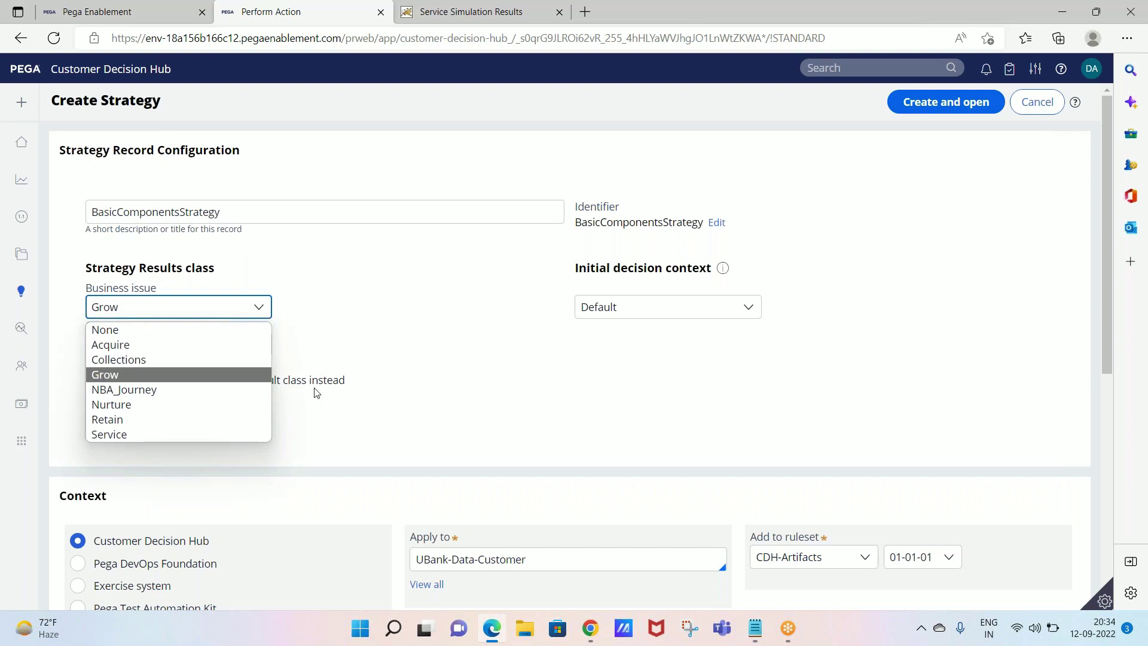
{"action": "left_click", "coordinate": [321, 420]}
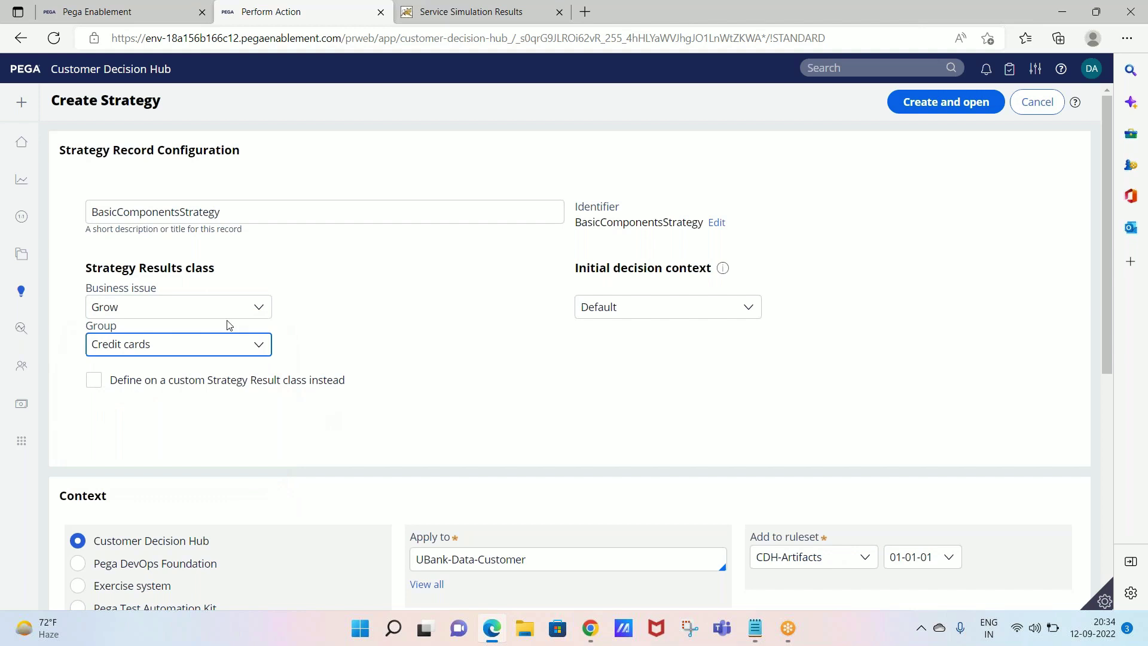
{"action": "left_click", "coordinate": [204, 351]}
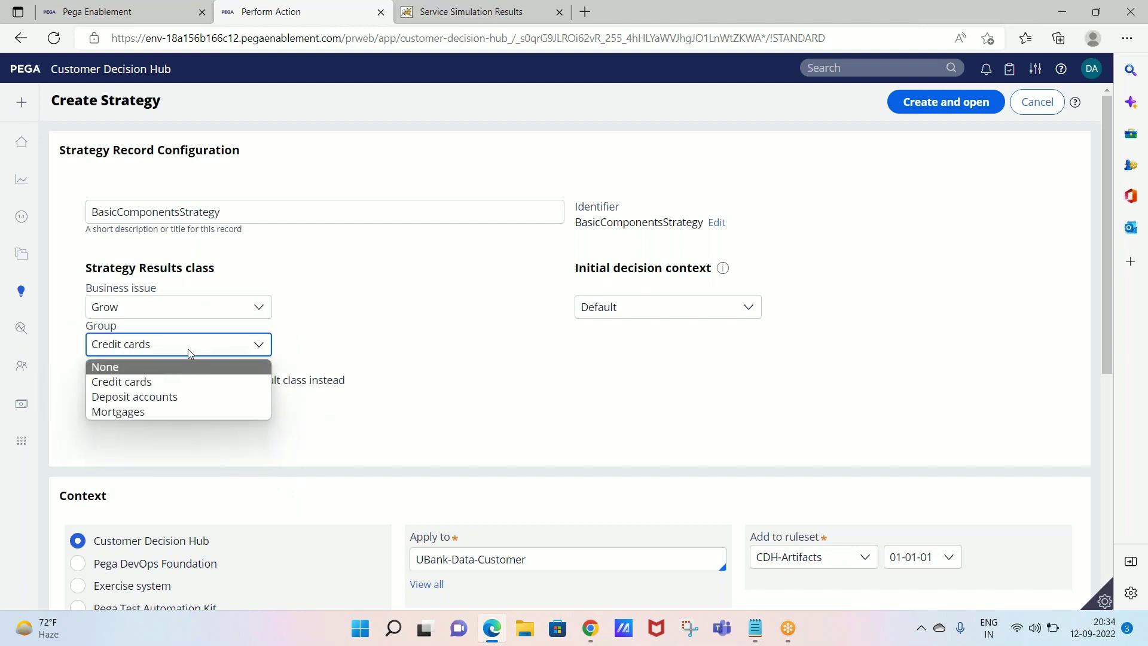
{"action": "left_click", "coordinate": [181, 323]}
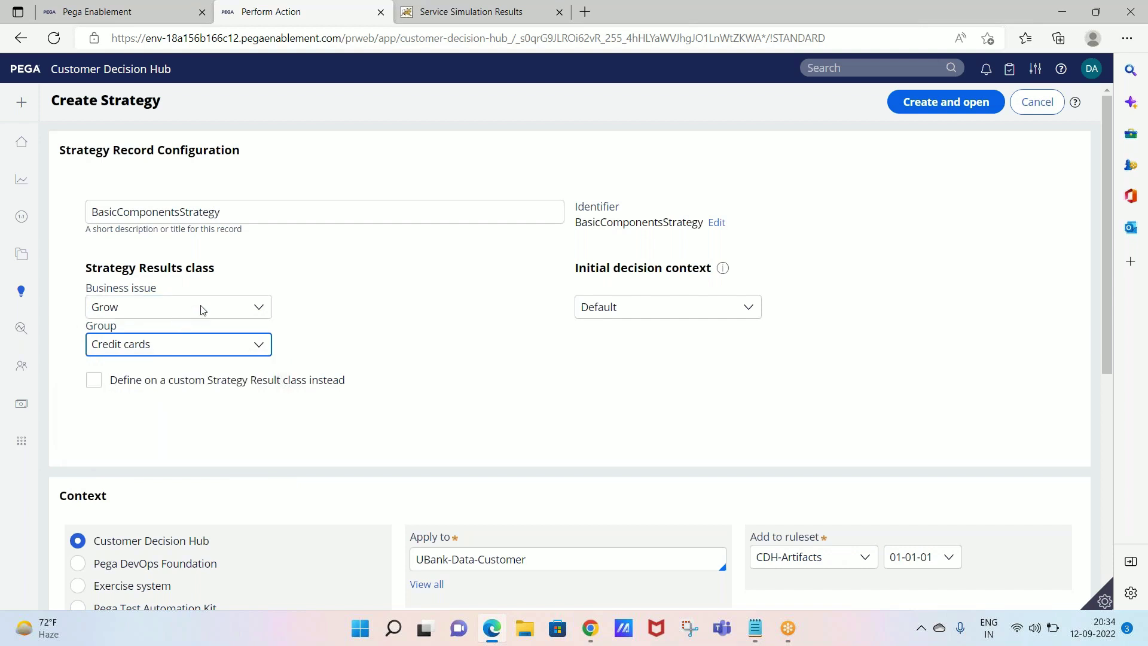
{"action": "left_click", "coordinate": [200, 308]}
{"action": "left_click", "coordinate": [206, 329]}
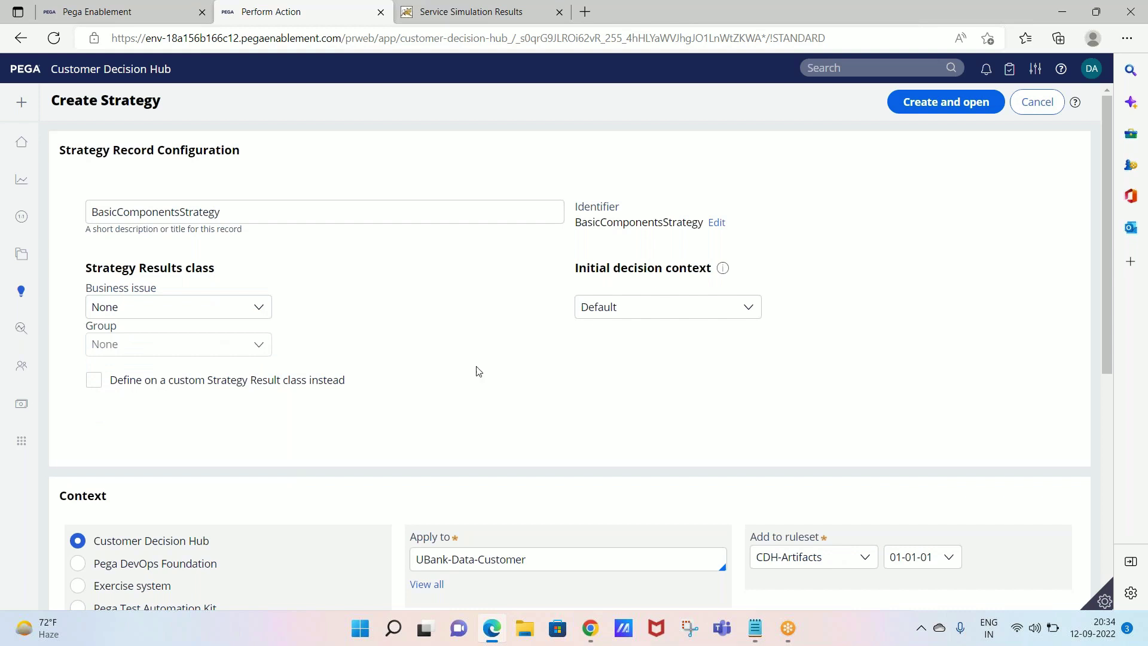
{"action": "left_click", "coordinate": [918, 97]}
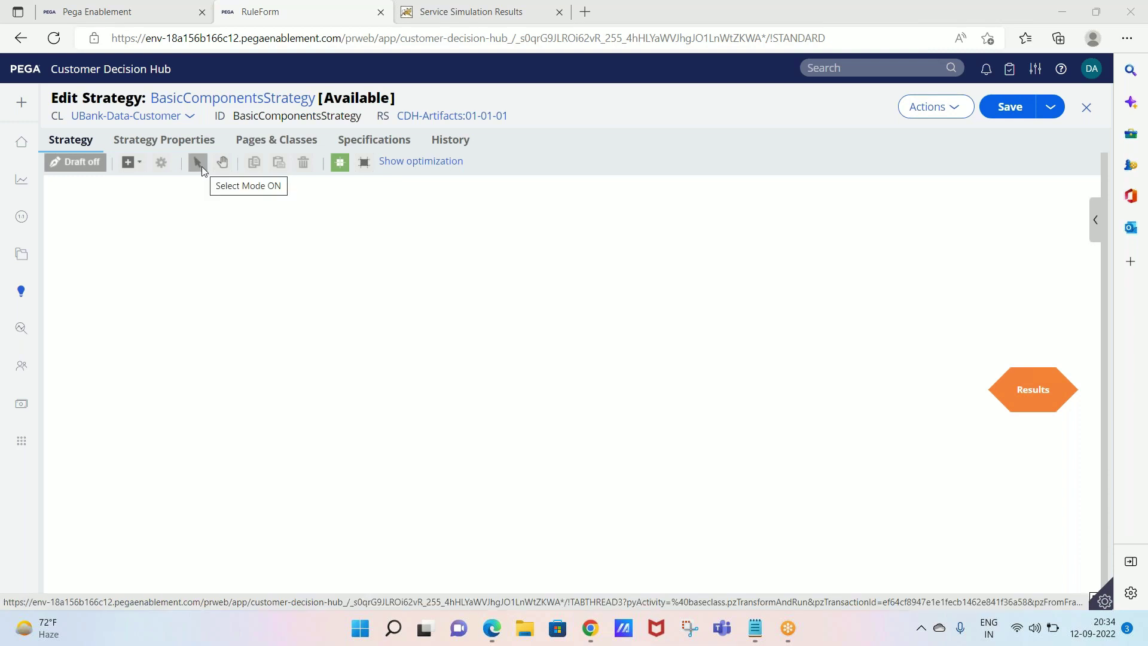
Try the select and pan modes on the strategy canvas, bringing the Results shape closer to the centre.
{"action": "left_click", "coordinate": [223, 162]}
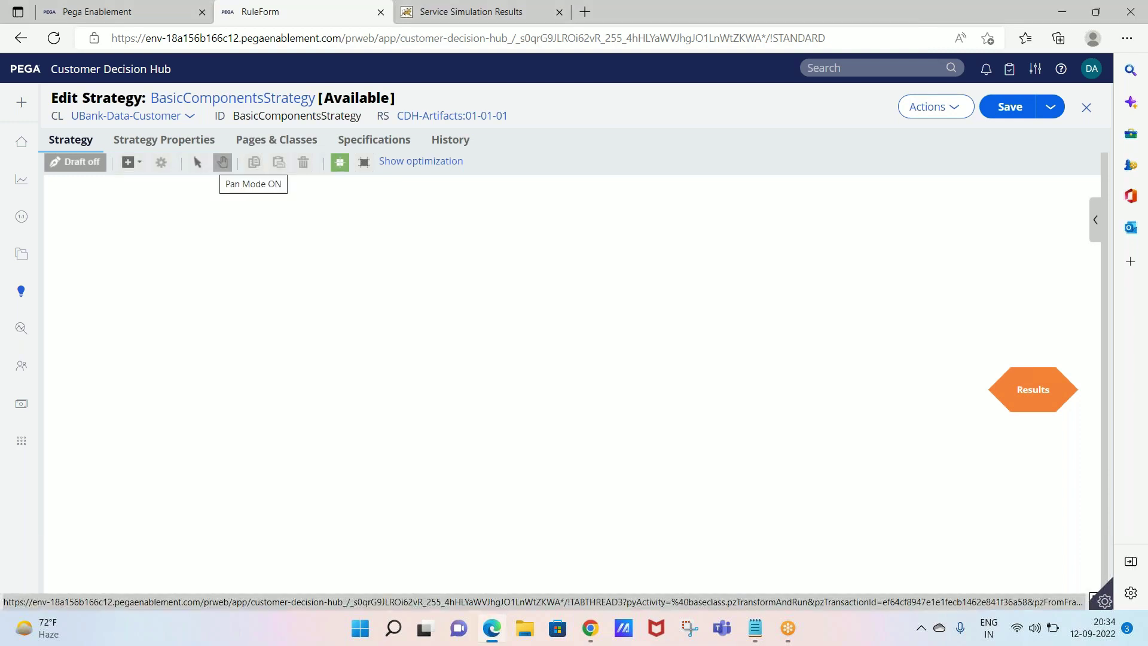
{"action": "left_click", "coordinate": [197, 162]}
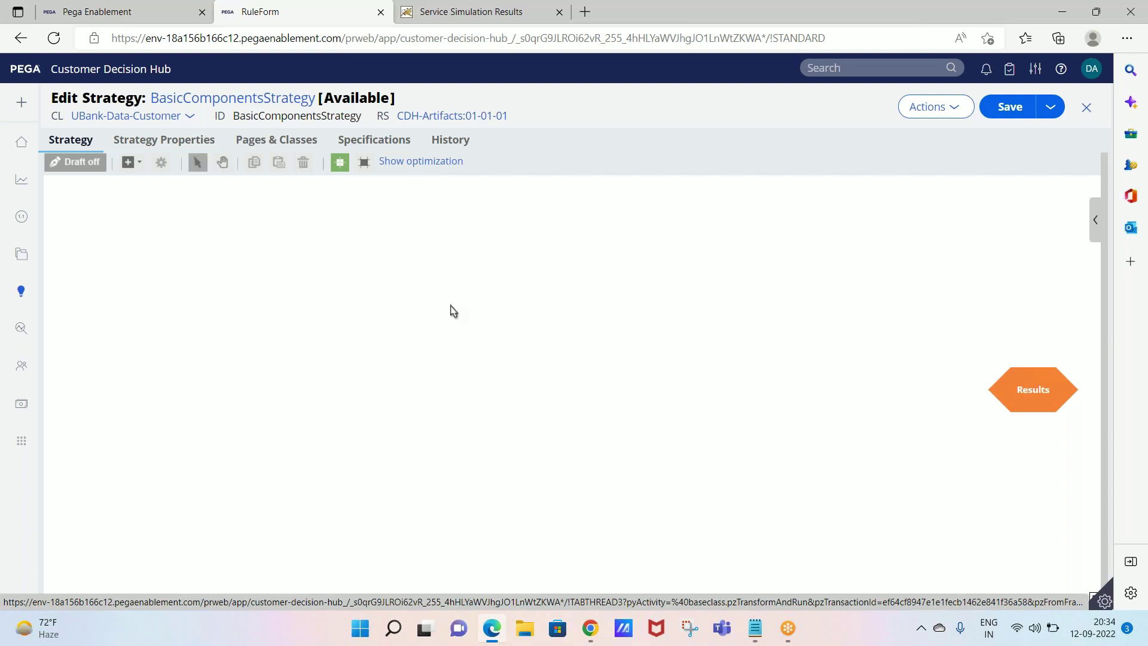
{"action": "left_click", "coordinate": [1052, 405]}
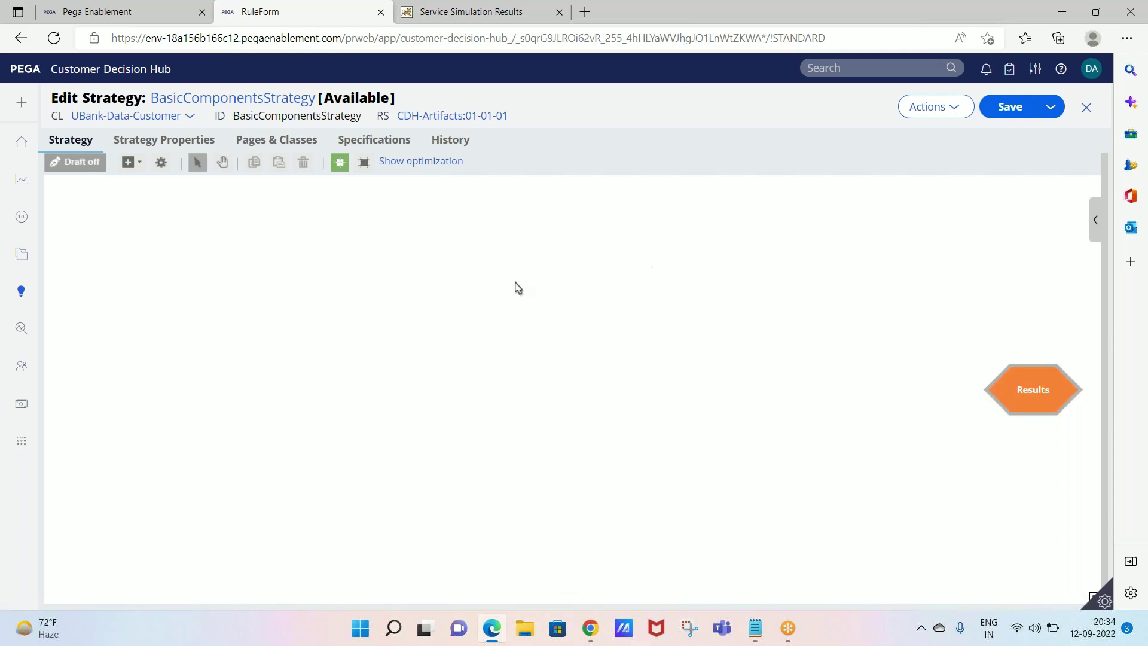
{"action": "left_click", "coordinate": [223, 162]}
{"action": "left_click_drag", "start_coordinate": [421, 520], "coordinate": [472, 412]}
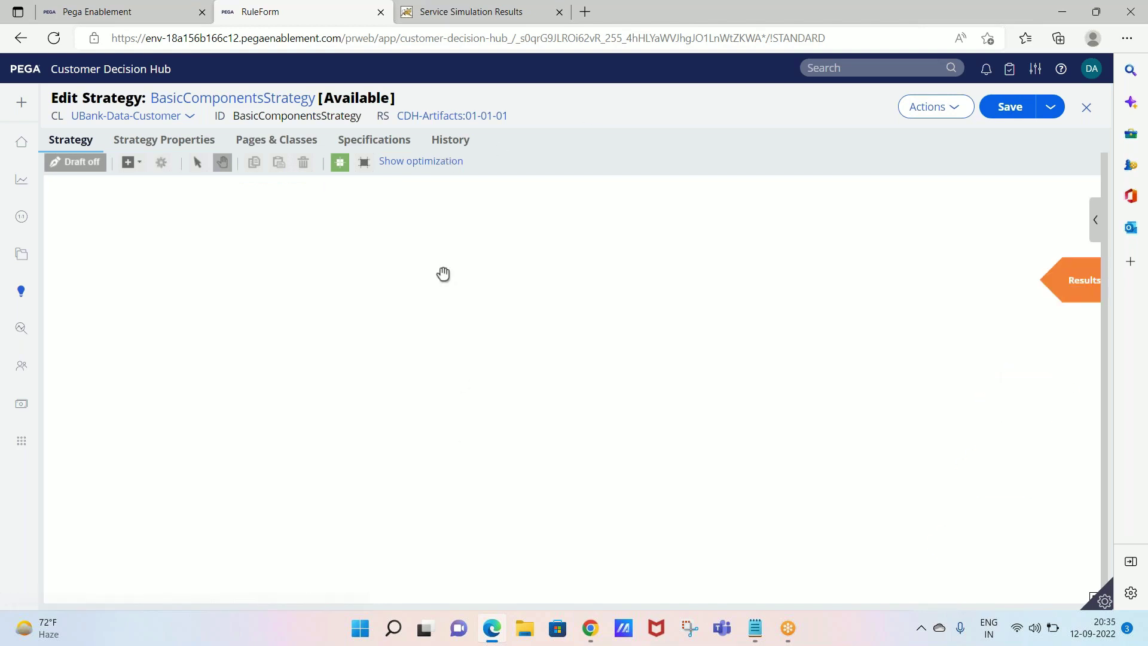
{"action": "left_click_drag", "start_coordinate": [592, 284], "coordinate": [288, 361]}
{"action": "left_click_drag", "start_coordinate": [481, 356], "coordinate": [457, 307]}
{"action": "left_click_drag", "start_coordinate": [566, 349], "coordinate": [604, 394]}
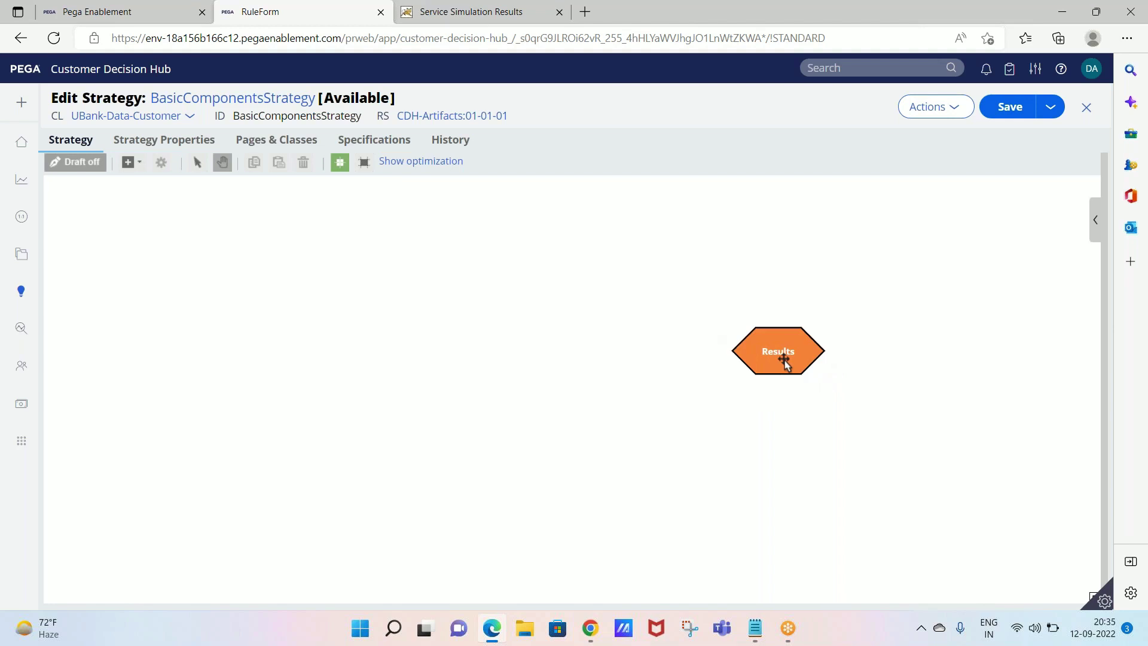
Add a Proposition data import component to the empty strategy canvas and delete it again.
{"action": "left_click", "coordinate": [129, 162]}
{"action": "mouse_move", "coordinate": [155, 190]}
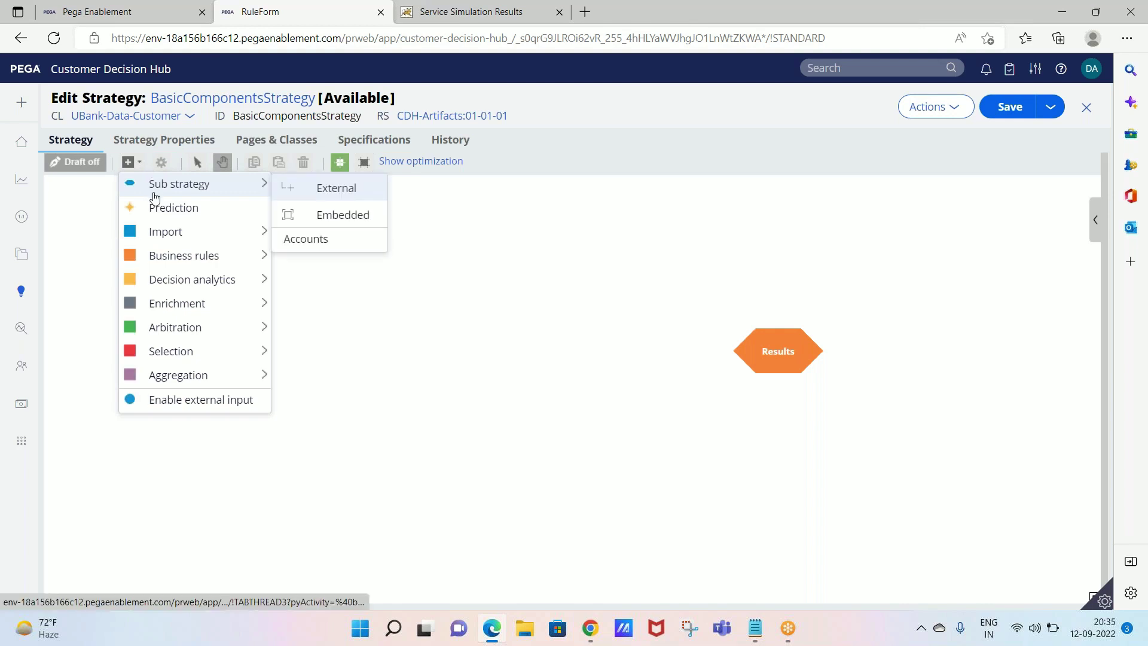
{"action": "mouse_move", "coordinate": [157, 234]}
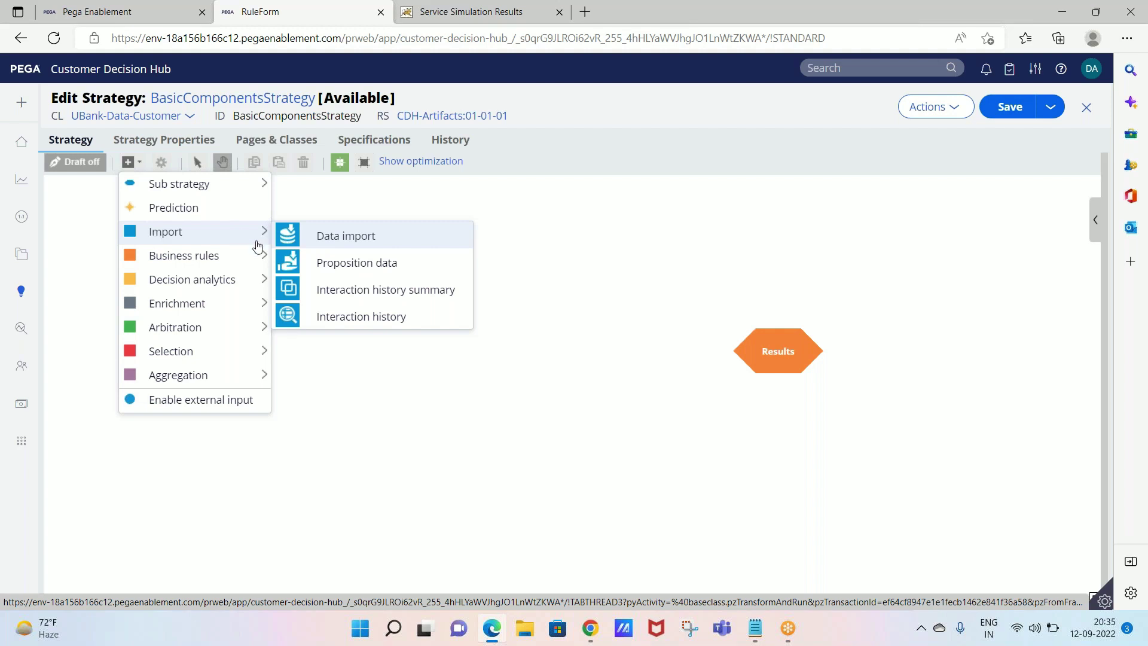
{"action": "left_click", "coordinate": [326, 263]}
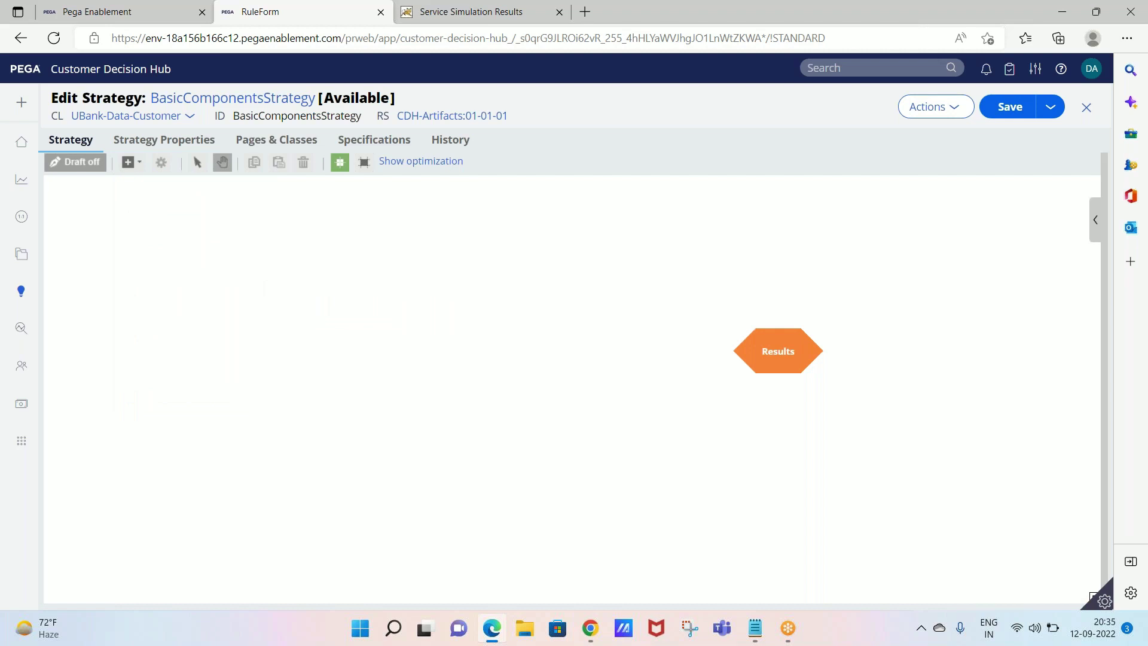
{"action": "left_click_drag", "start_coordinate": [141, 210], "coordinate": [157, 267]}
{"action": "left_click", "coordinate": [137, 165]}
{"action": "mouse_move", "coordinate": [179, 232]}
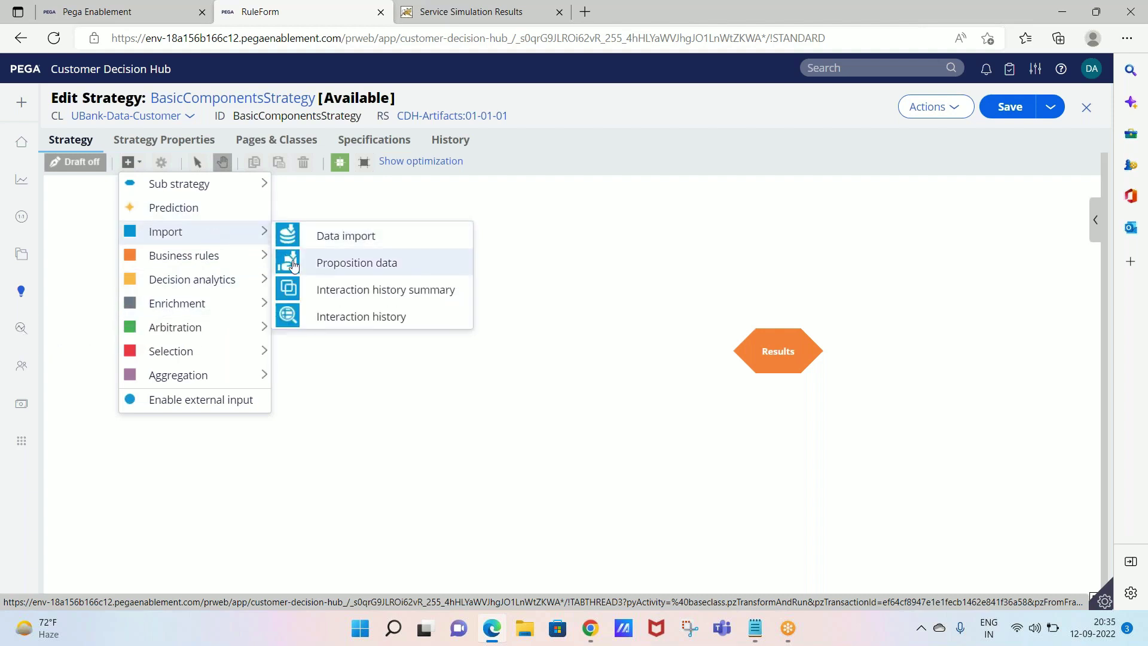
{"action": "left_click", "coordinate": [293, 261]}
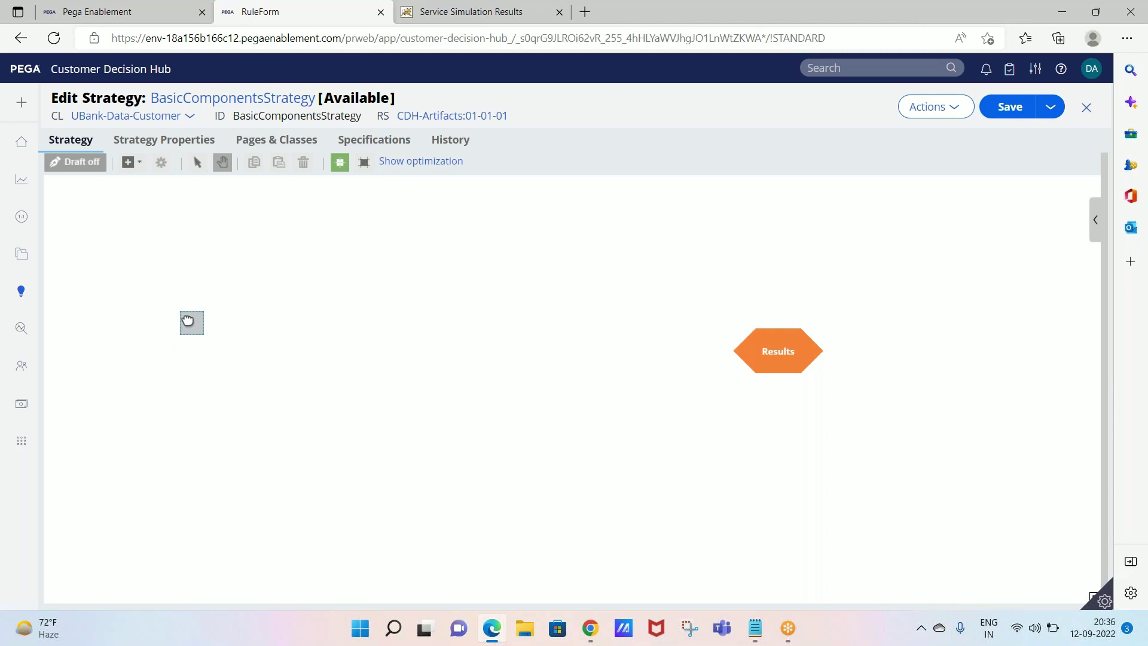
{"action": "left_click", "coordinate": [187, 321]}
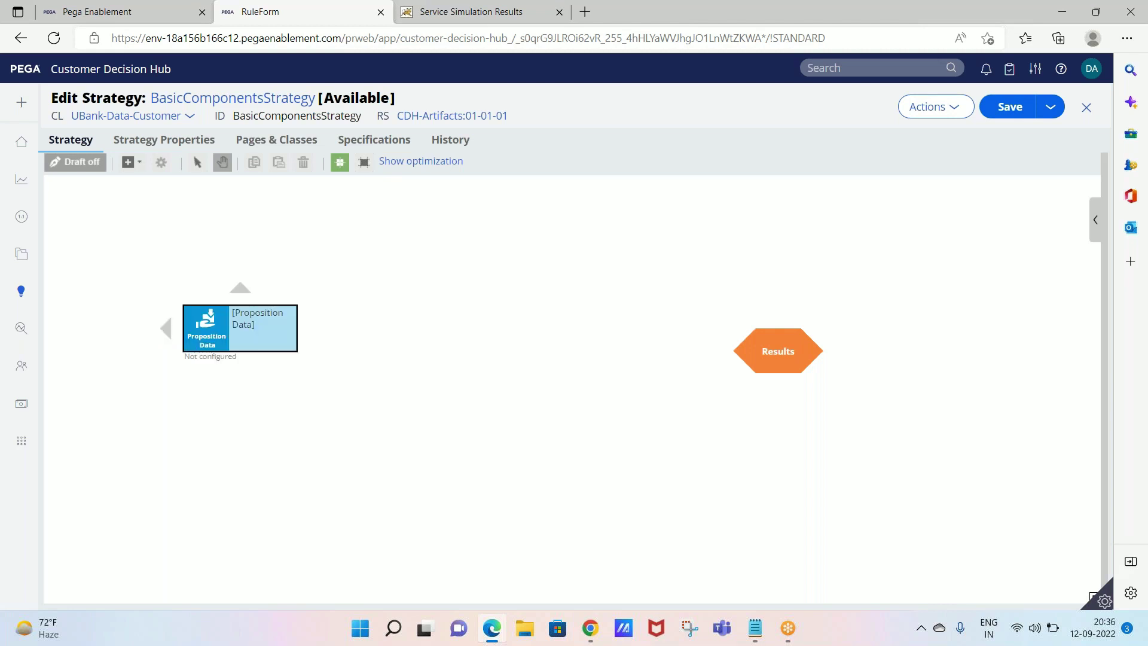
{"action": "right_click", "coordinate": [225, 324]}
{"action": "left_click", "coordinate": [260, 387]}
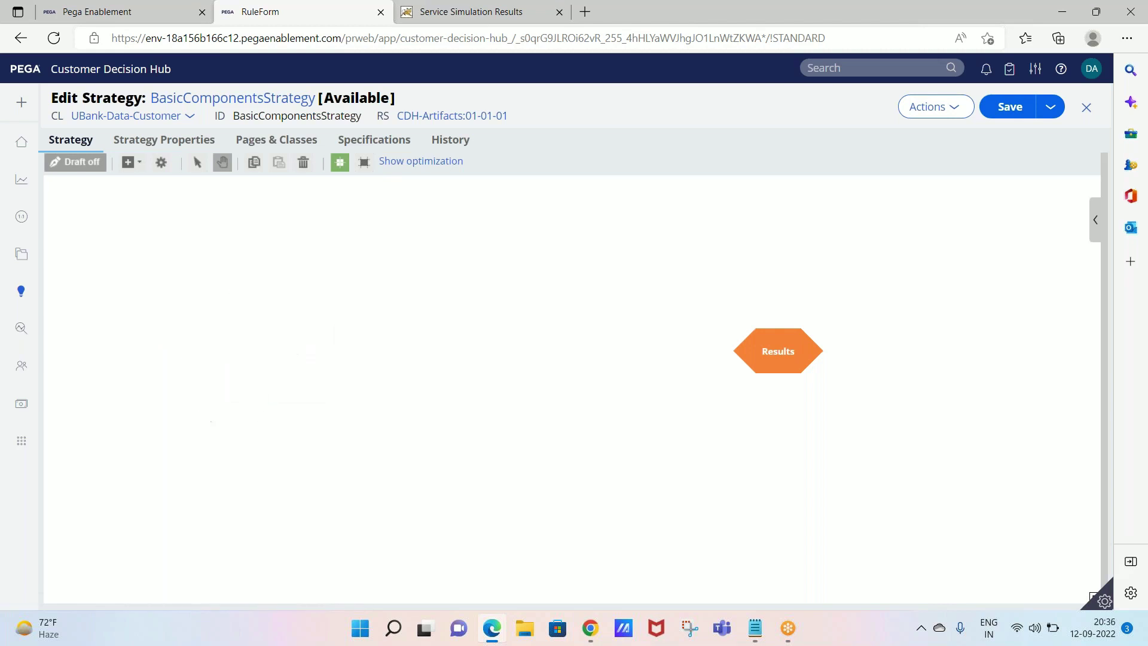
Add a Proposition data import component to the canvas and place it level with the Results shape.
{"action": "right_click", "coordinate": [204, 420]}
{"action": "mouse_move", "coordinate": [255, 153]}
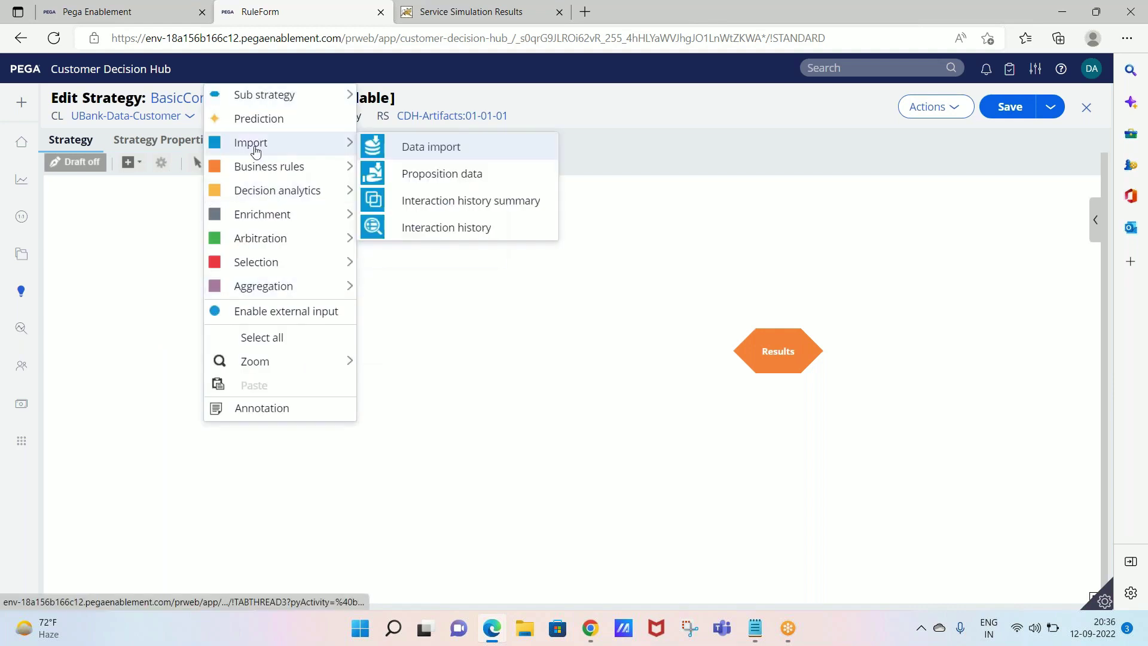
{"action": "left_click", "coordinate": [385, 173]}
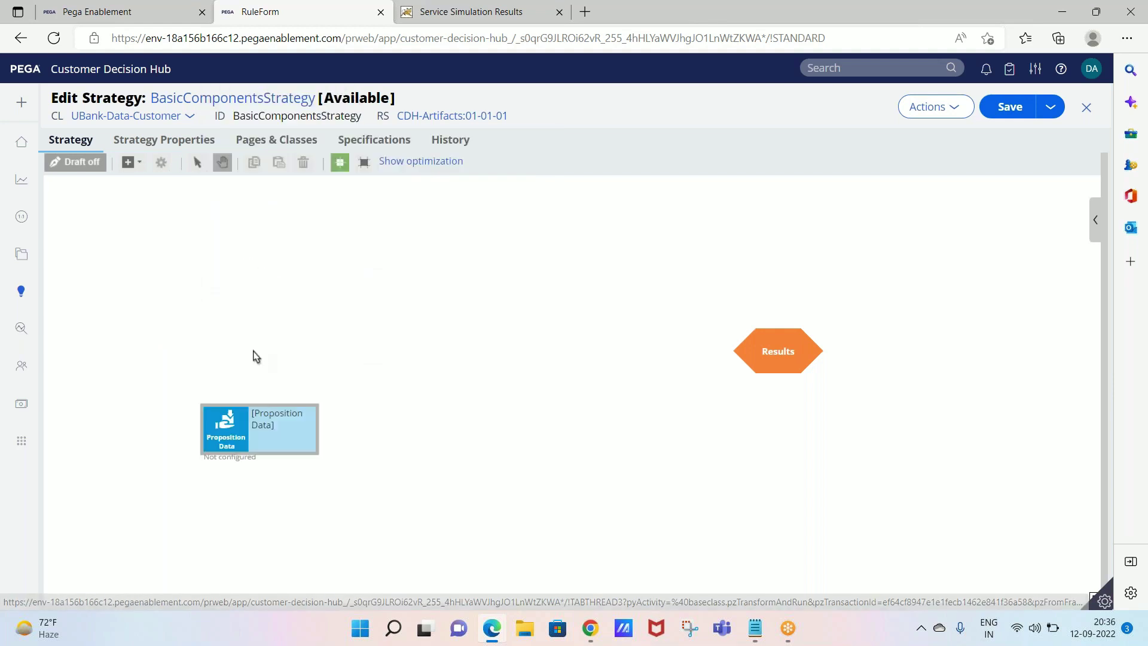
{"action": "left_click_drag", "start_coordinate": [252, 457], "coordinate": [206, 353]}
{"action": "left_click", "coordinate": [329, 402]}
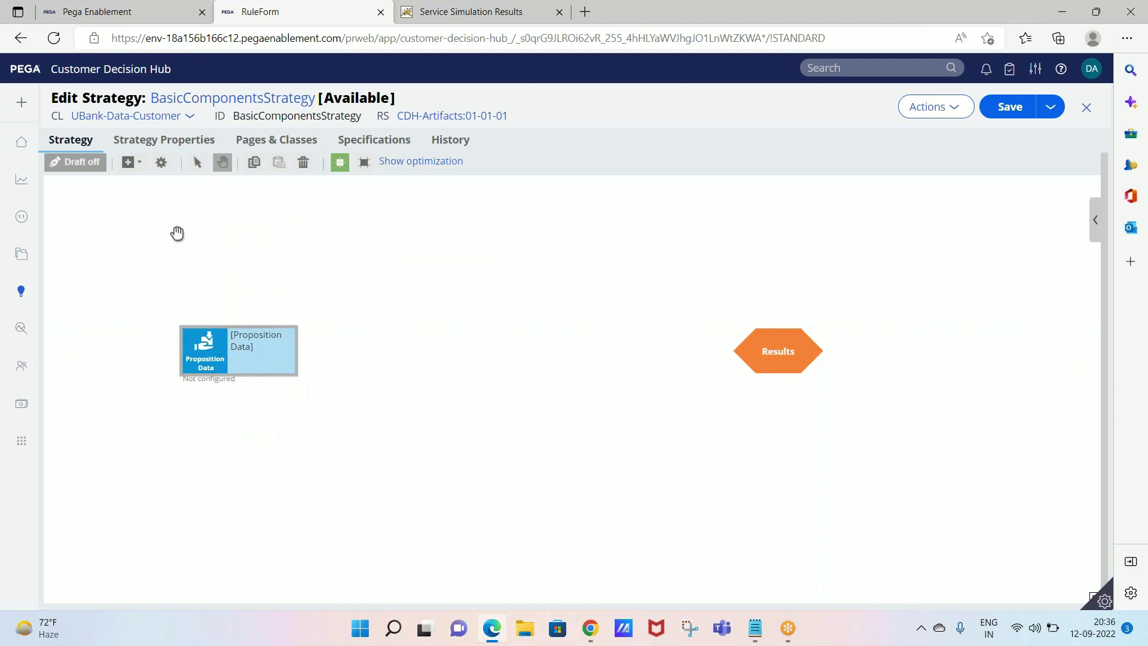
{"action": "left_click", "coordinate": [128, 161]}
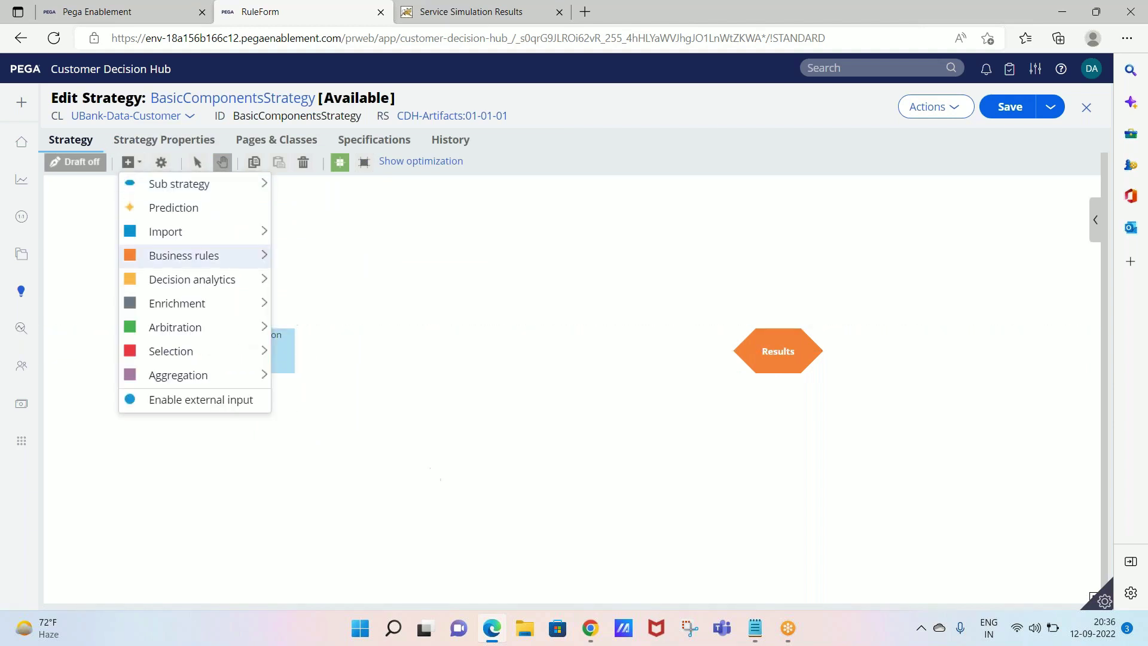
{"action": "right_click", "coordinate": [432, 470]}
{"action": "mouse_move", "coordinate": [524, 235]}
{"action": "key", "text": "Escape"}
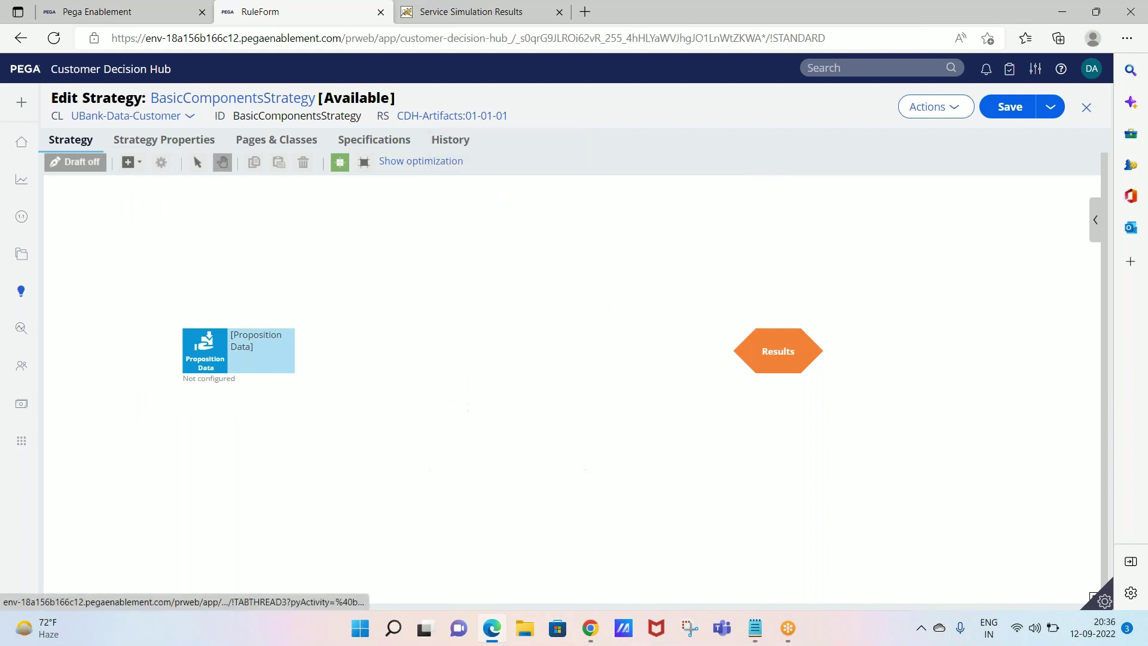
Open the Proposition Data component's properties and set its import to business issue Grow and group Credit cards.
{"action": "left_click", "coordinate": [214, 363]}
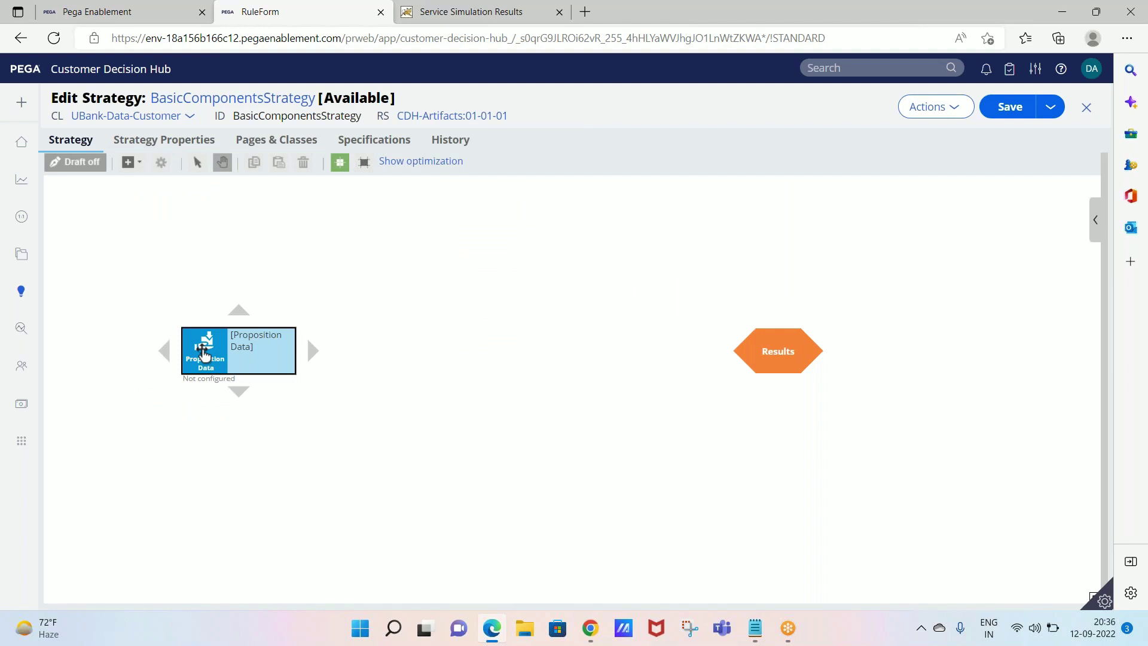
{"action": "double_click", "coordinate": [204, 354]}
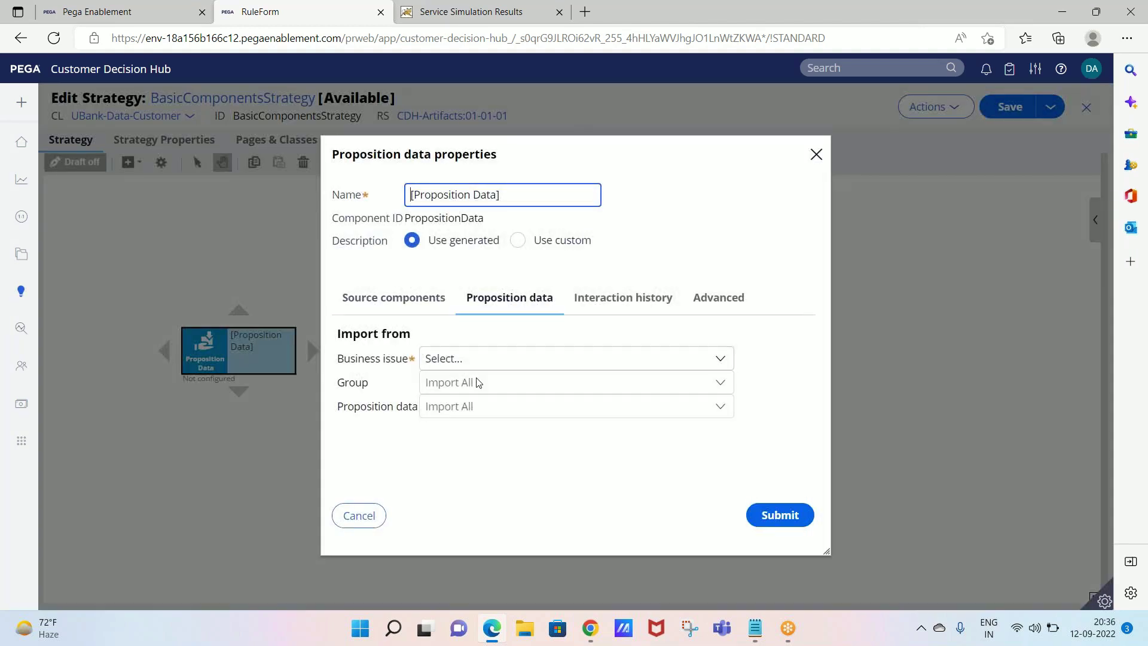
{"action": "left_click", "coordinate": [459, 360]}
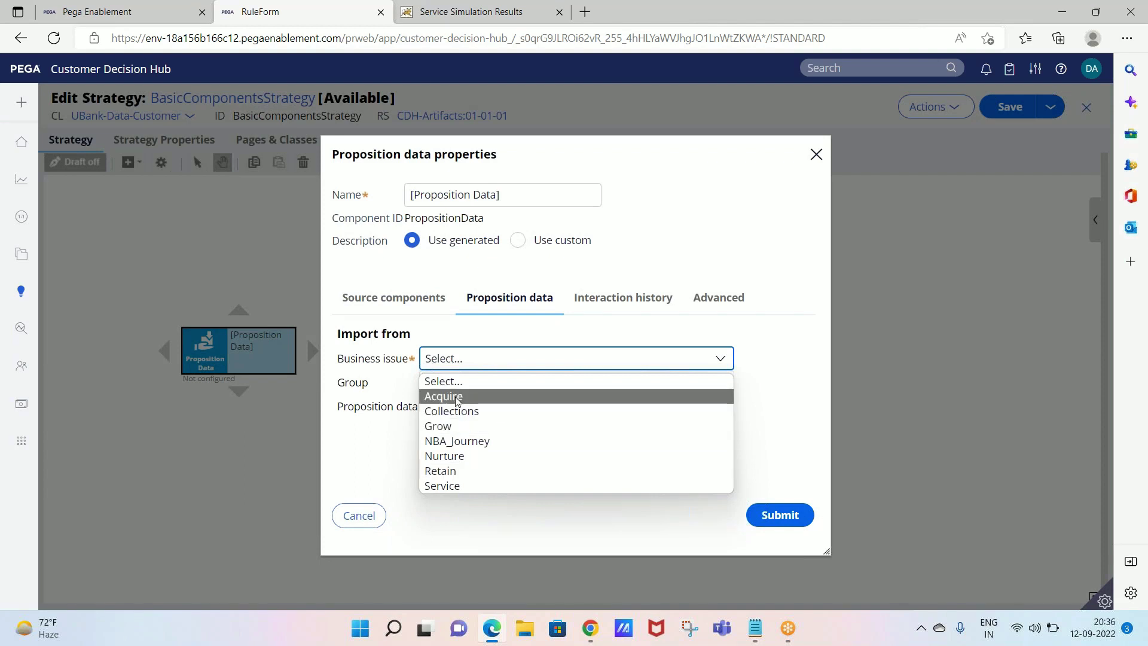
{"action": "left_click", "coordinate": [458, 427]}
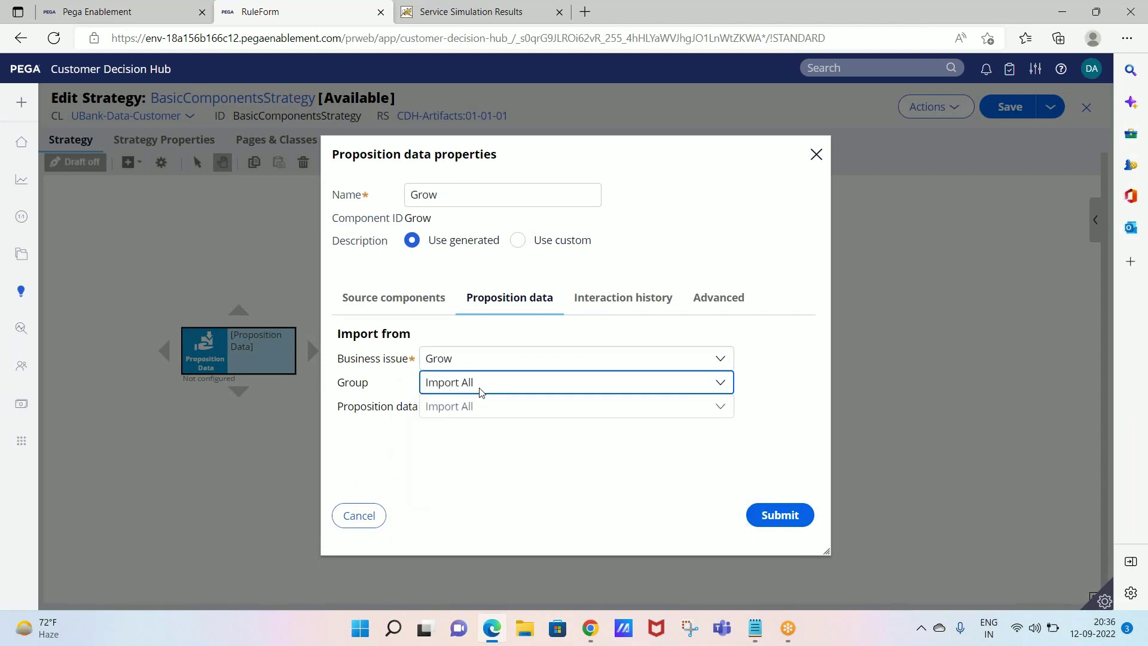
{"action": "left_click", "coordinate": [480, 391]}
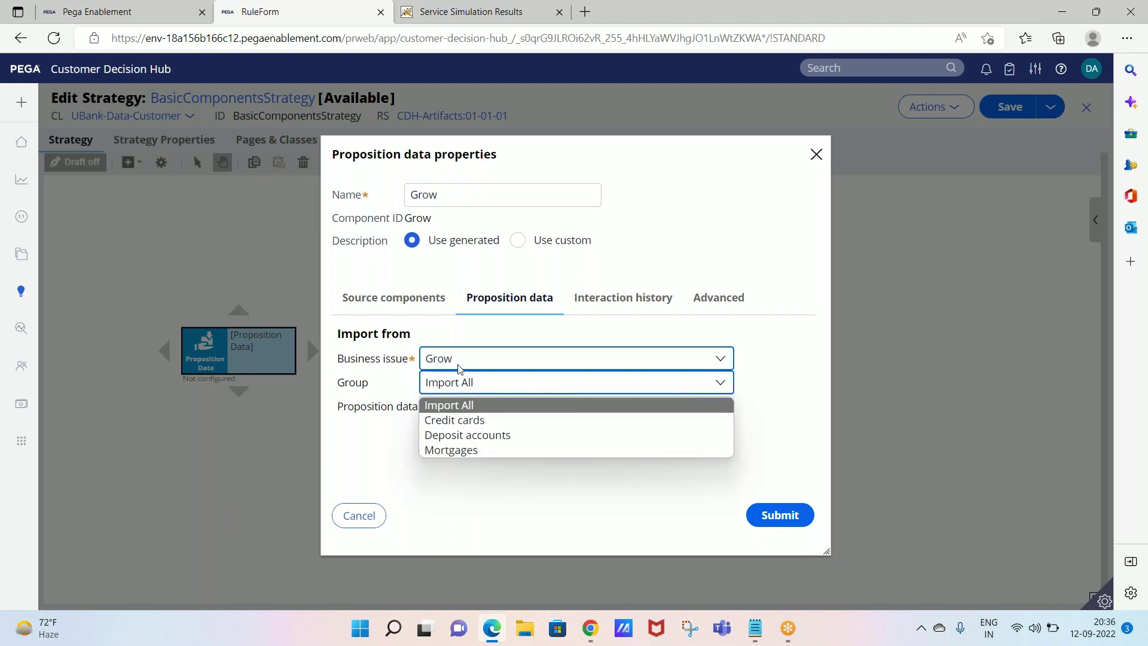
{"action": "left_click", "coordinate": [454, 421]}
Try business issue Retain with group Negotiation as the proposition import source, and discard the property changes.
{"action": "left_click", "coordinate": [466, 362]}
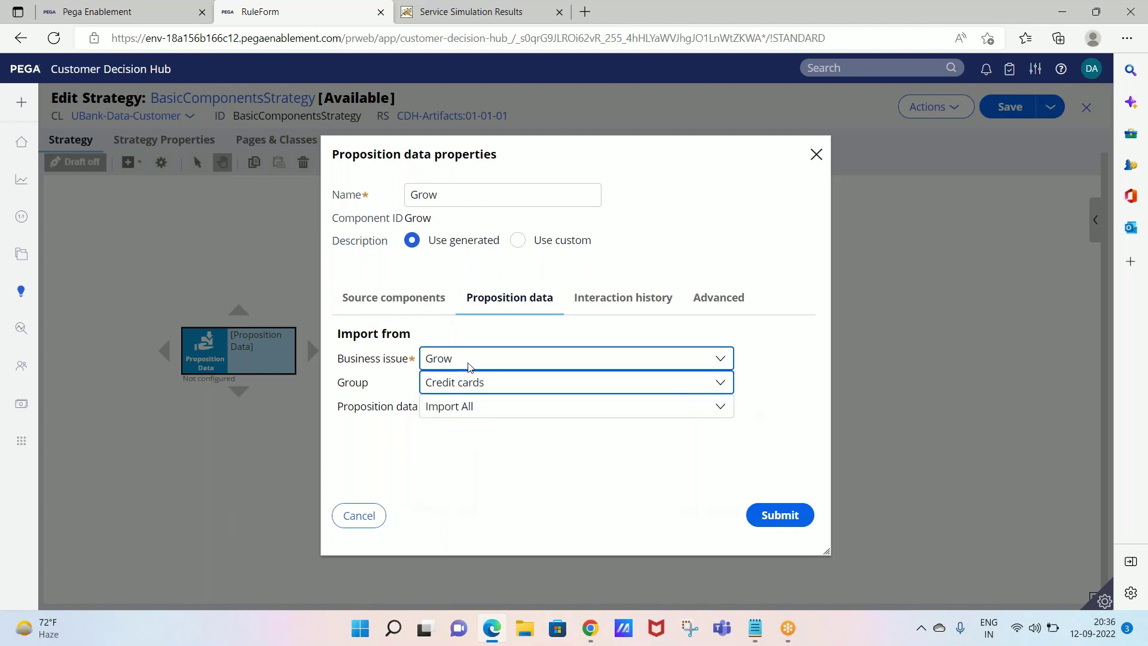
{"action": "left_click", "coordinate": [462, 472]}
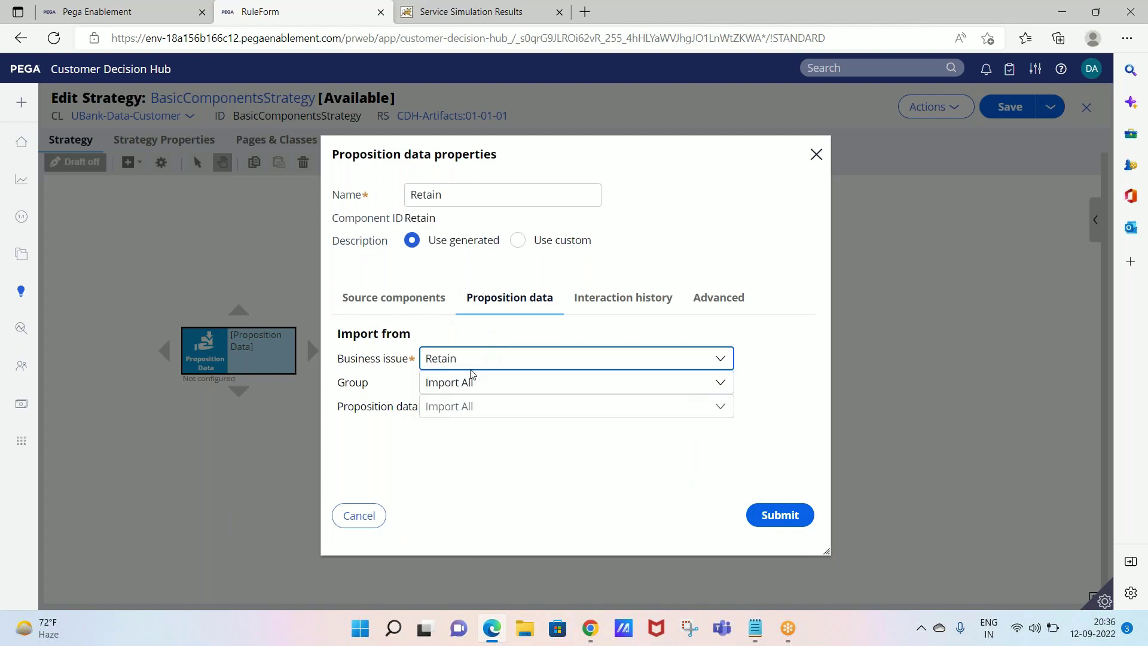
{"action": "left_click", "coordinate": [471, 367]}
{"action": "left_click", "coordinate": [402, 385]}
{"action": "left_click", "coordinate": [428, 382]}
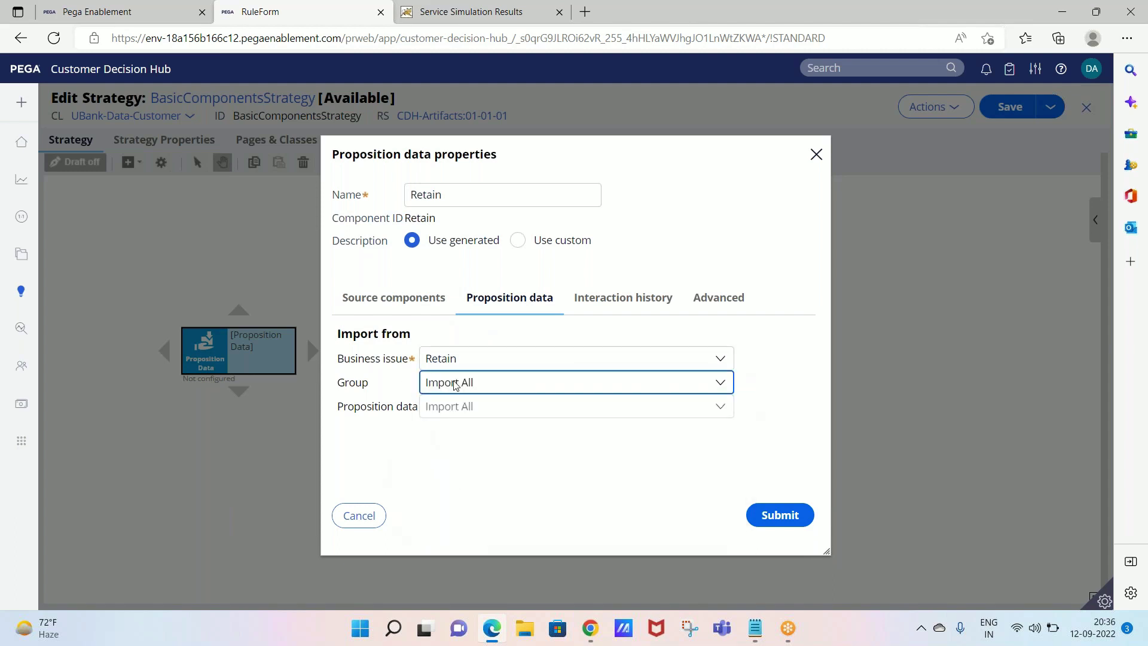
{"action": "left_click", "coordinate": [458, 420]}
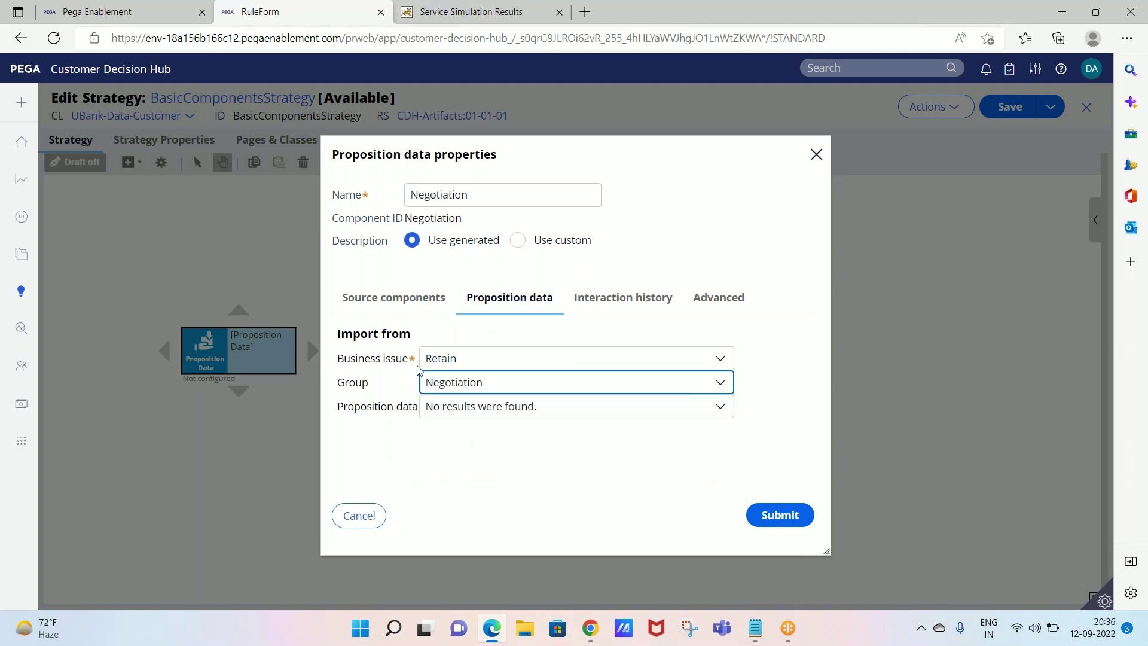
{"action": "left_click", "coordinate": [448, 358]}
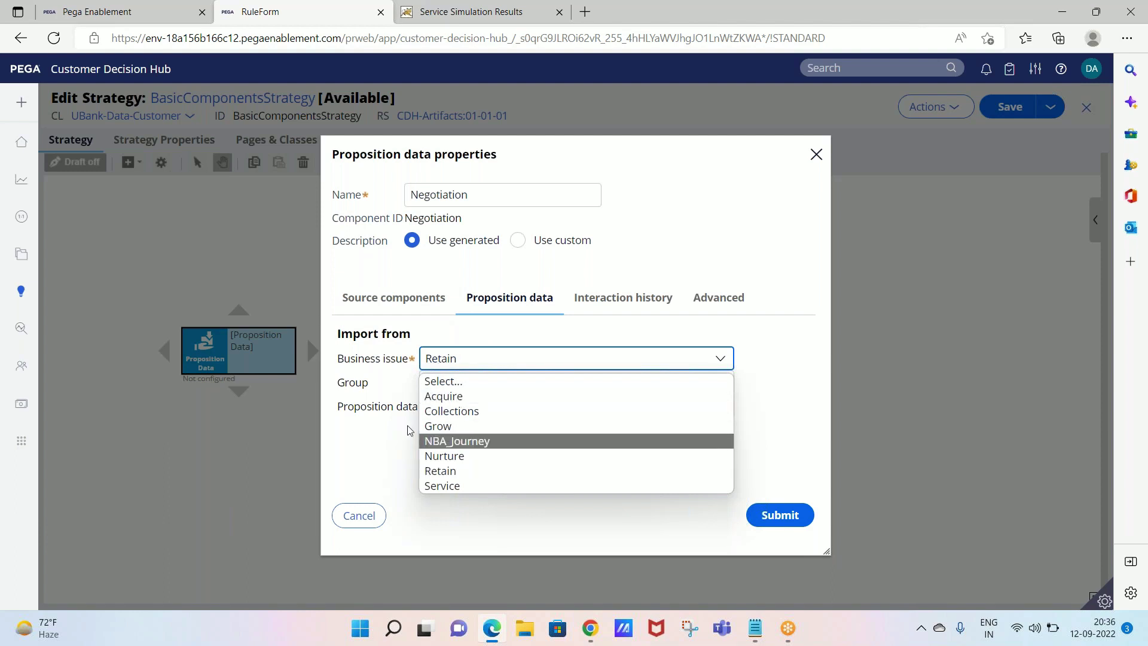
{"action": "left_click", "coordinate": [378, 484]}
{"action": "left_click", "coordinate": [358, 515]}
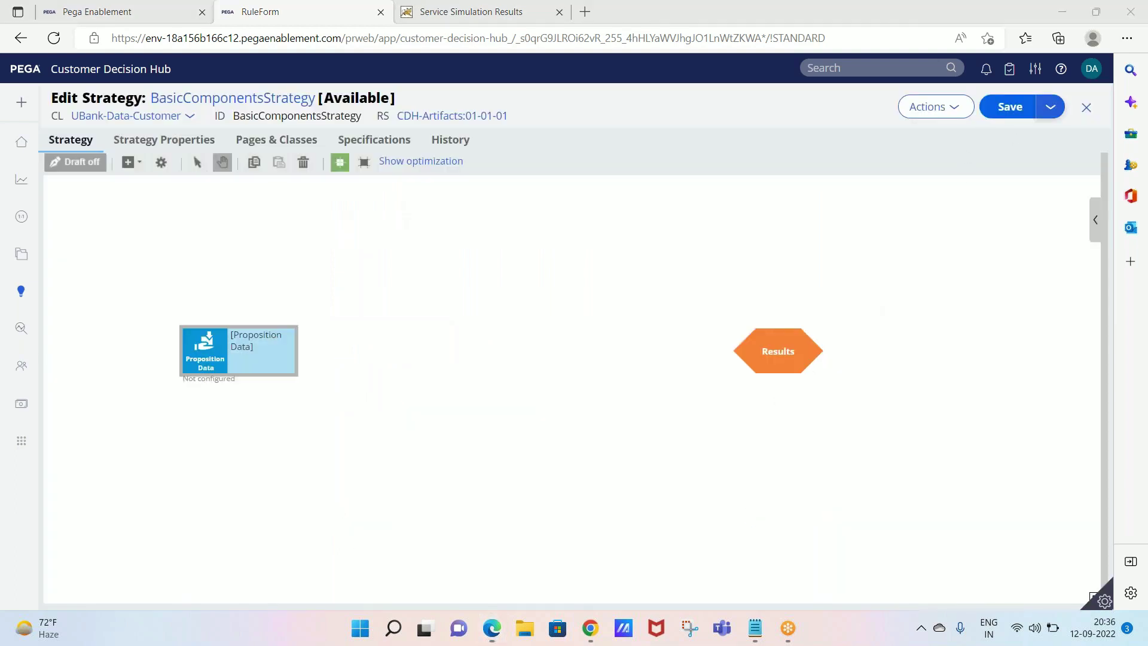
Save the strategy as a new record with business issue Grow and group Credit cards, and create and open it.
{"action": "left_click", "coordinate": [1050, 107]}
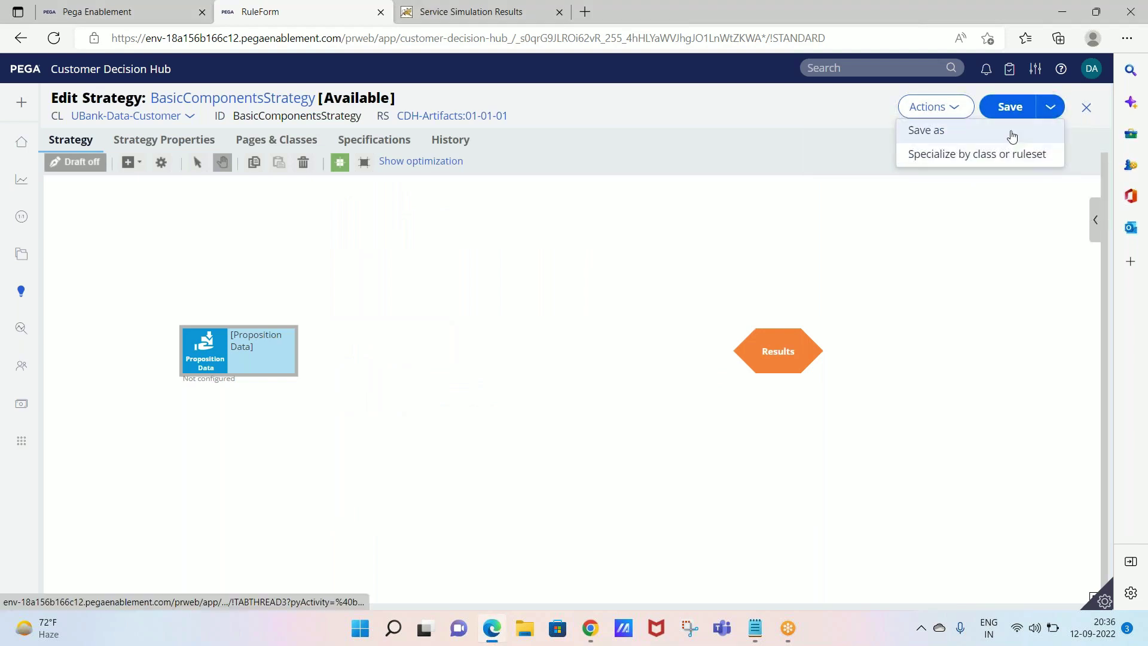
{"action": "left_click", "coordinate": [1012, 134]}
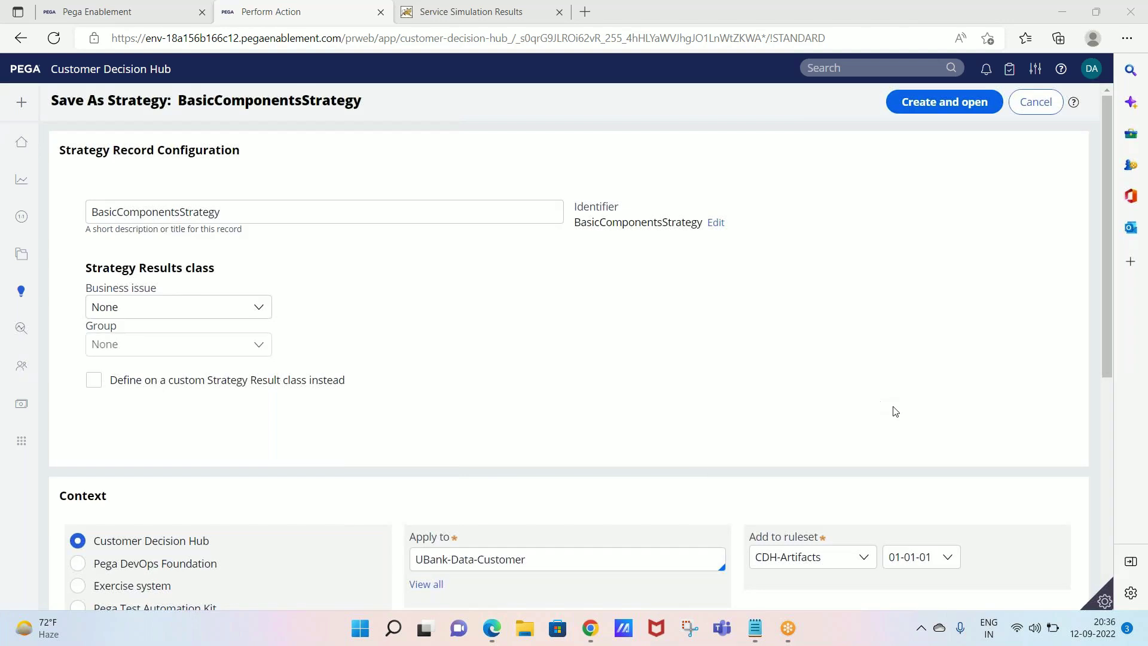
{"action": "left_click", "coordinate": [193, 302]}
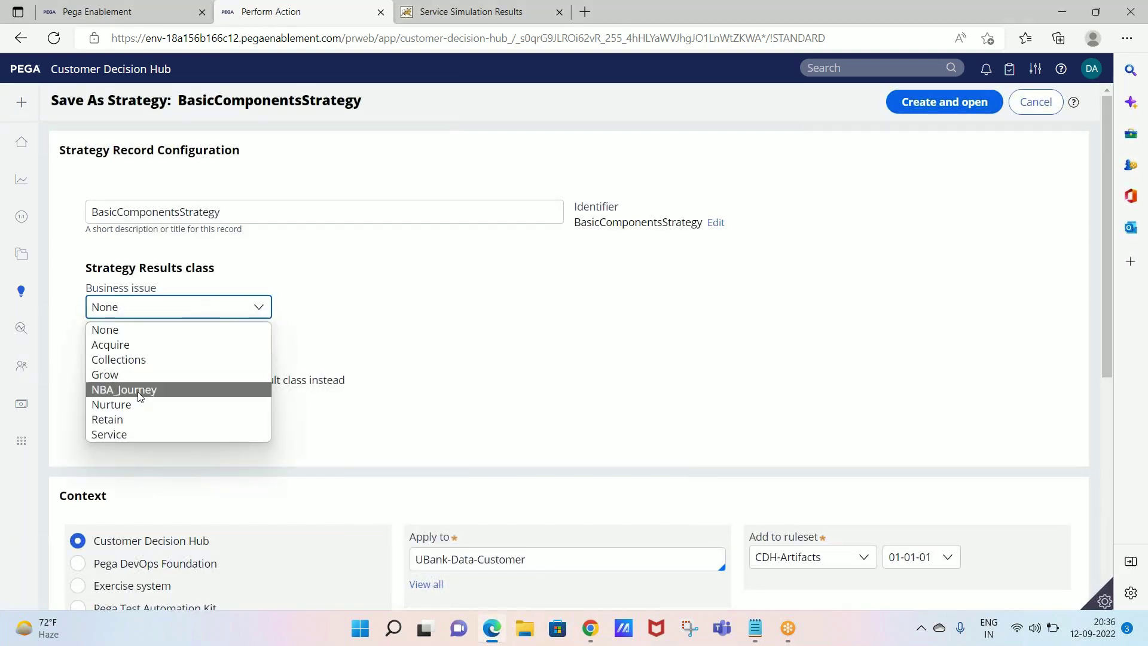
{"action": "left_click", "coordinate": [143, 374]}
{"action": "left_click", "coordinate": [153, 349]}
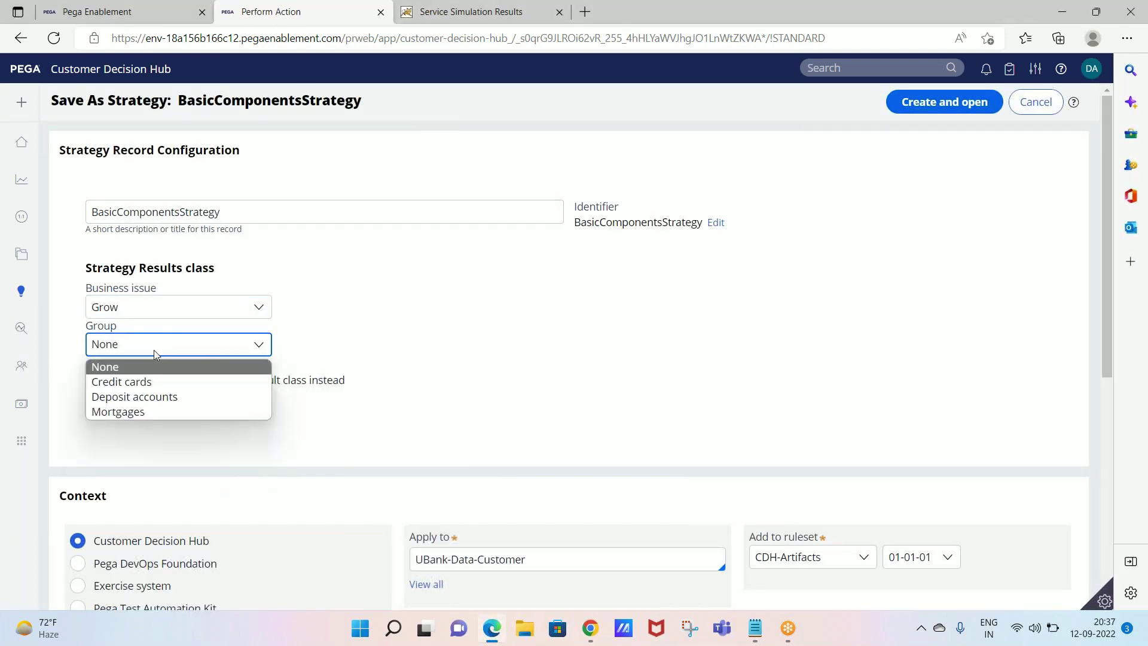
{"action": "left_click", "coordinate": [149, 386]}
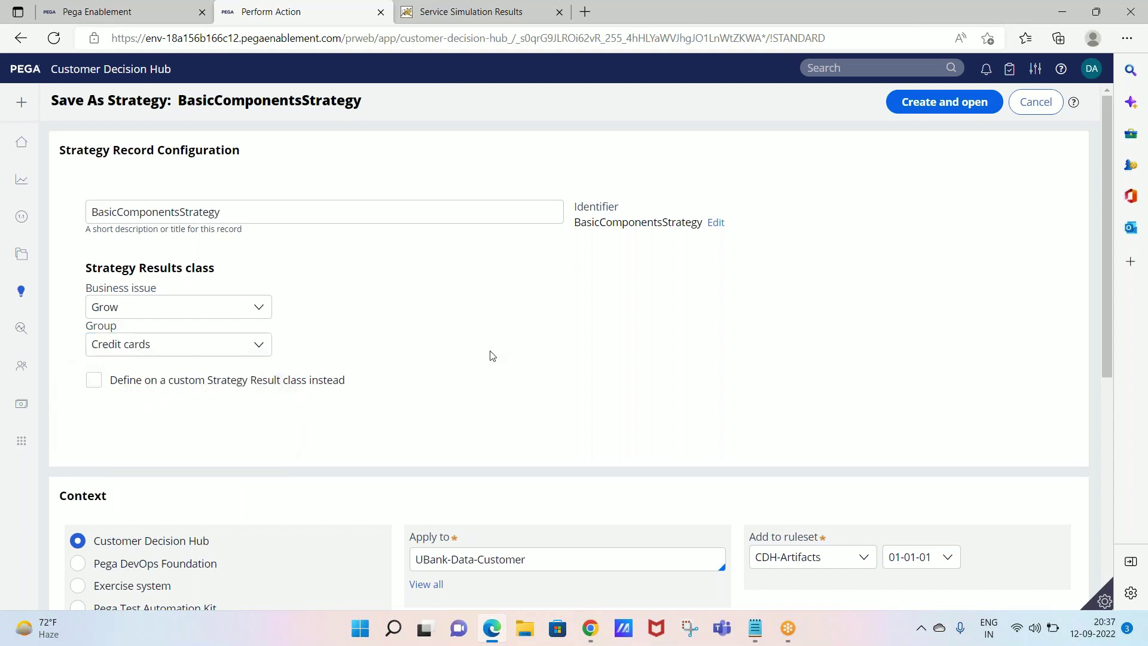
{"action": "left_click", "coordinate": [953, 104]}
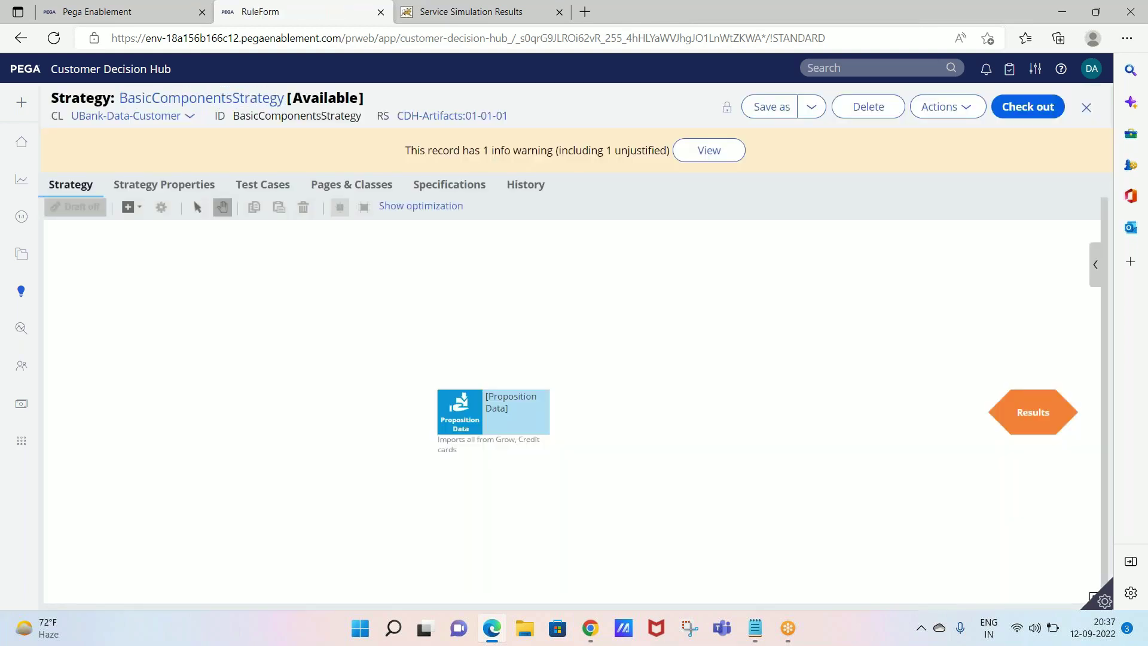
Open the Proposition Data component's properties and examine its business issue, group and the proposition choices available for import.
{"action": "left_click", "coordinate": [448, 411]}
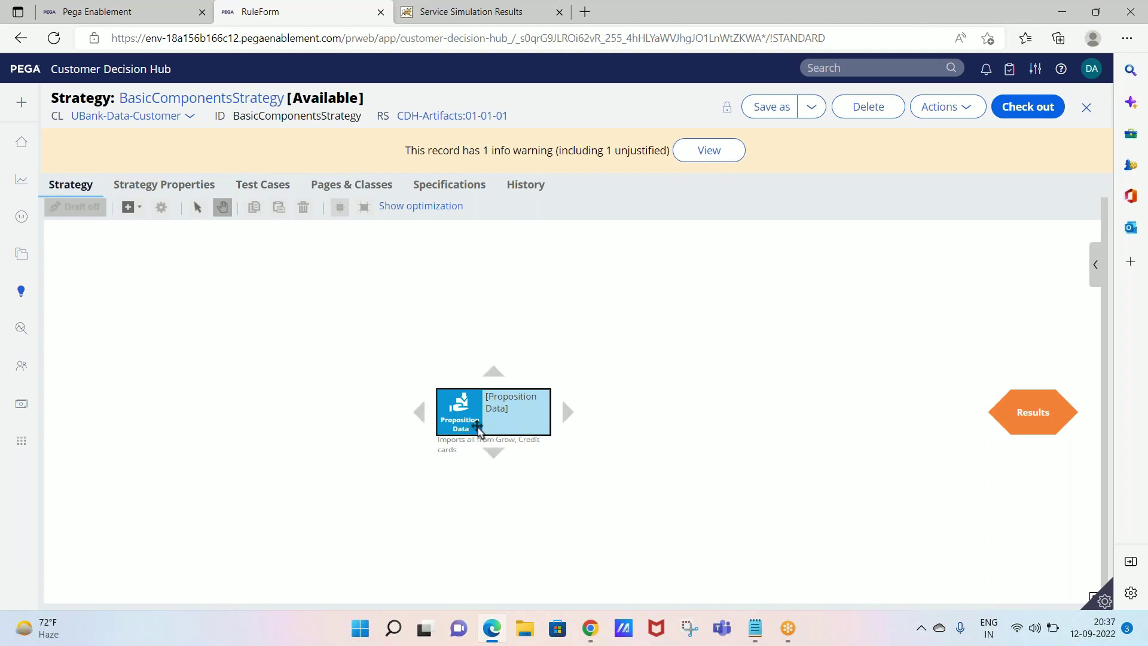
{"action": "double_click", "coordinate": [463, 426]}
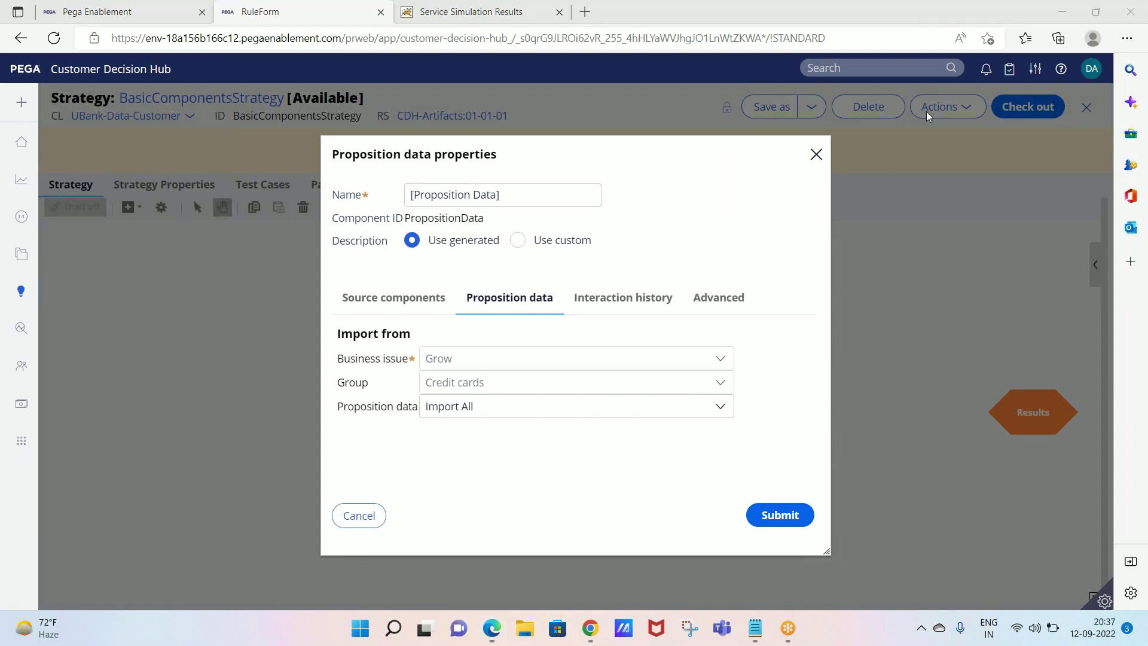
{"action": "double_click", "coordinate": [442, 358]}
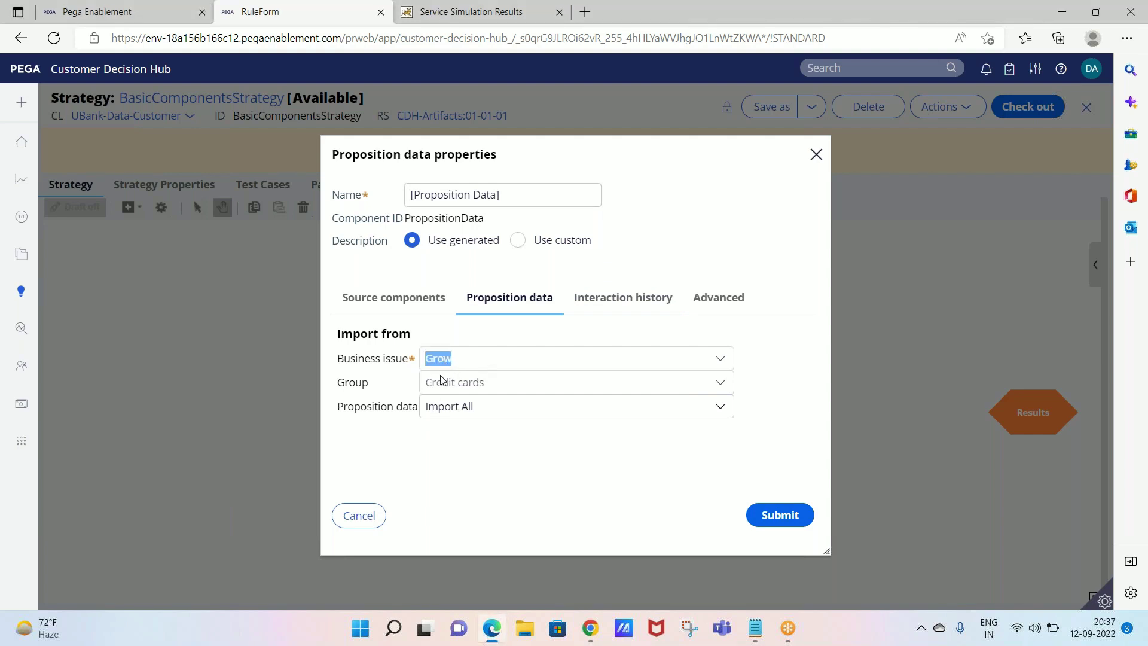
{"action": "left_click", "coordinate": [463, 365]}
{"action": "double_click", "coordinate": [443, 360]}
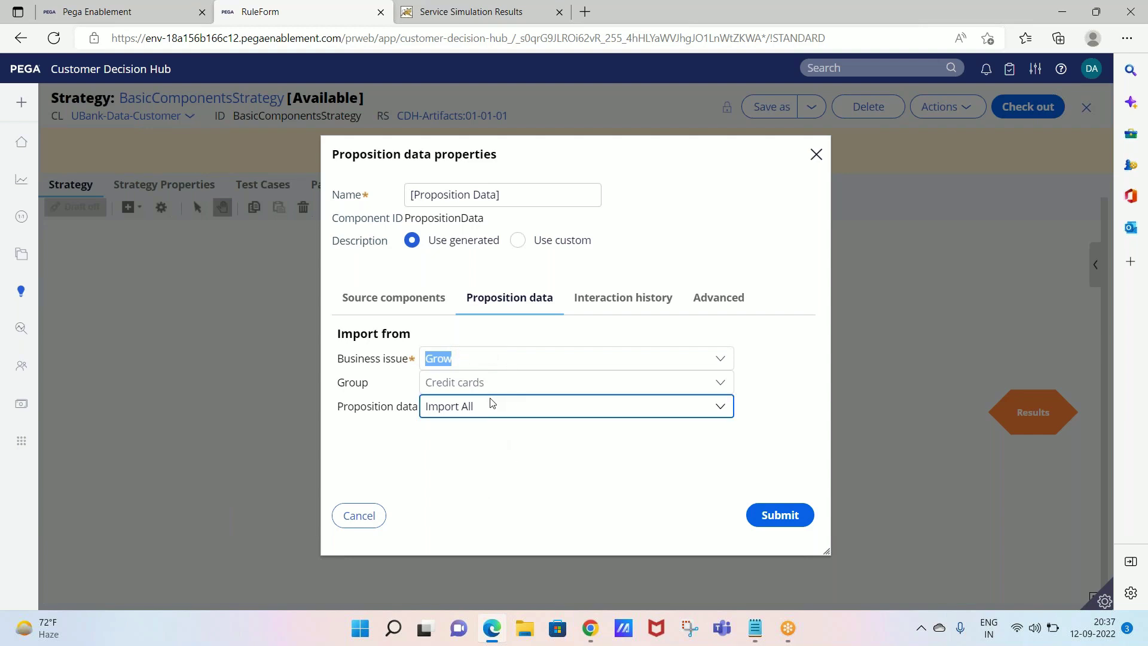
{"action": "left_click", "coordinate": [492, 414]}
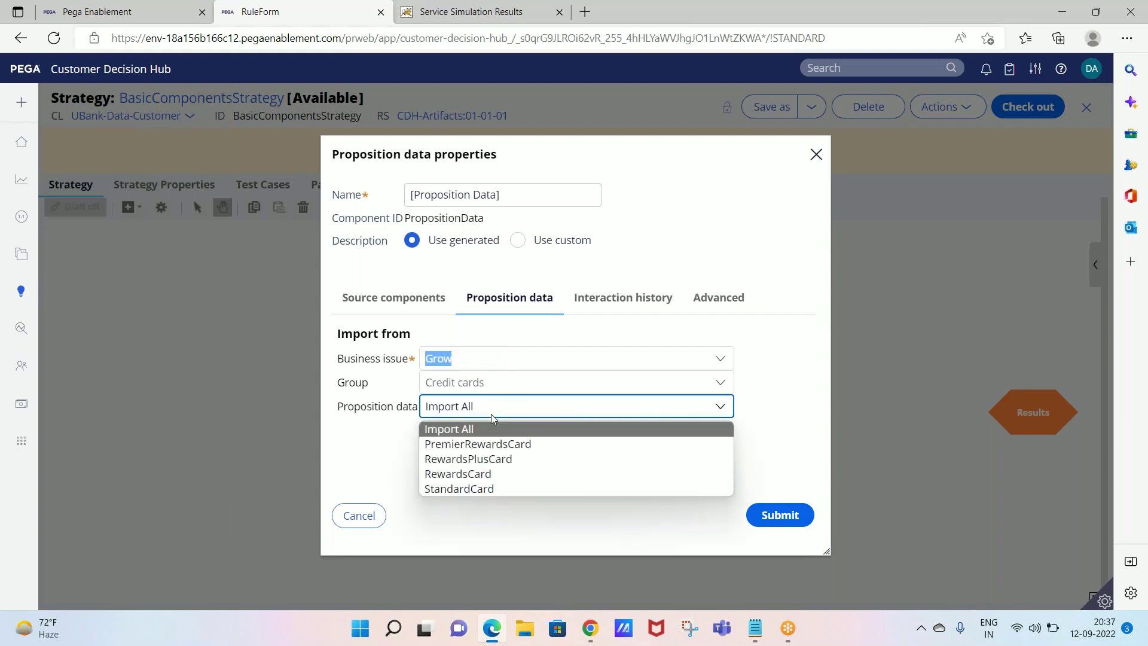
{"action": "left_click", "coordinate": [791, 419]}
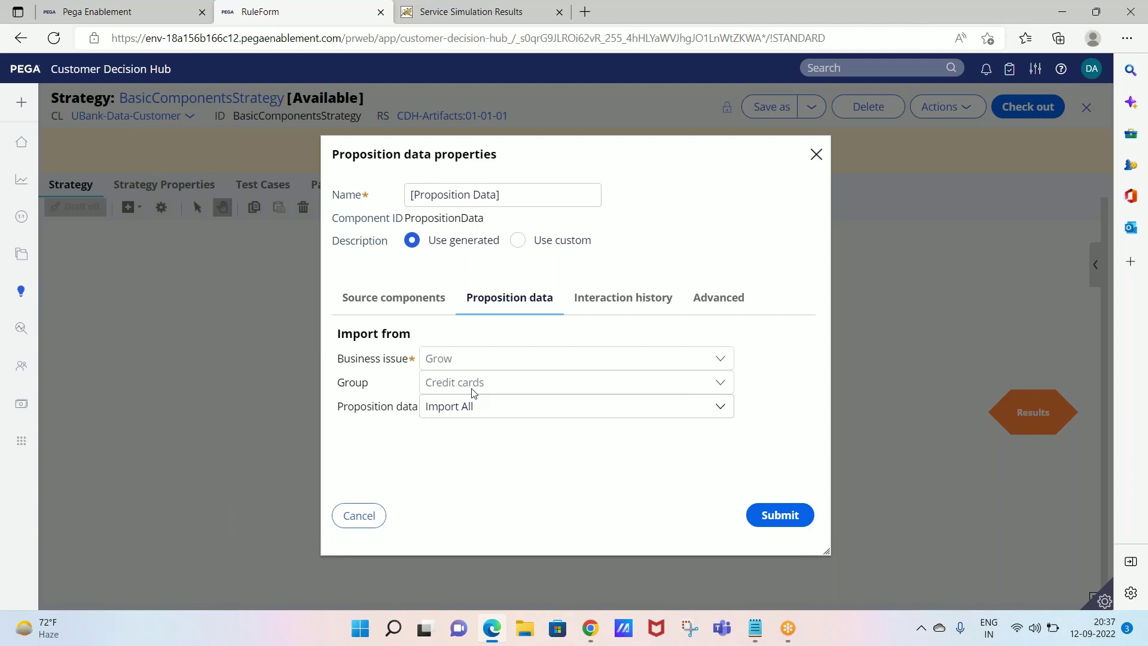
{"action": "left_click", "coordinate": [502, 418]}
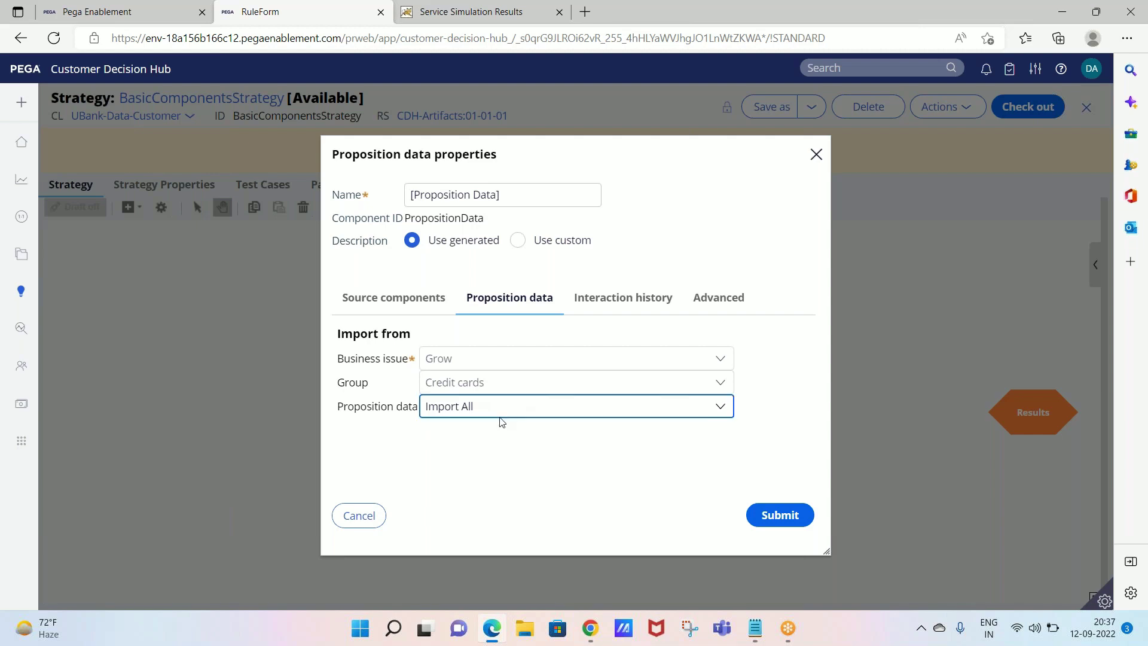
{"action": "left_click", "coordinate": [501, 421]}
{"action": "left_click", "coordinate": [769, 517]}
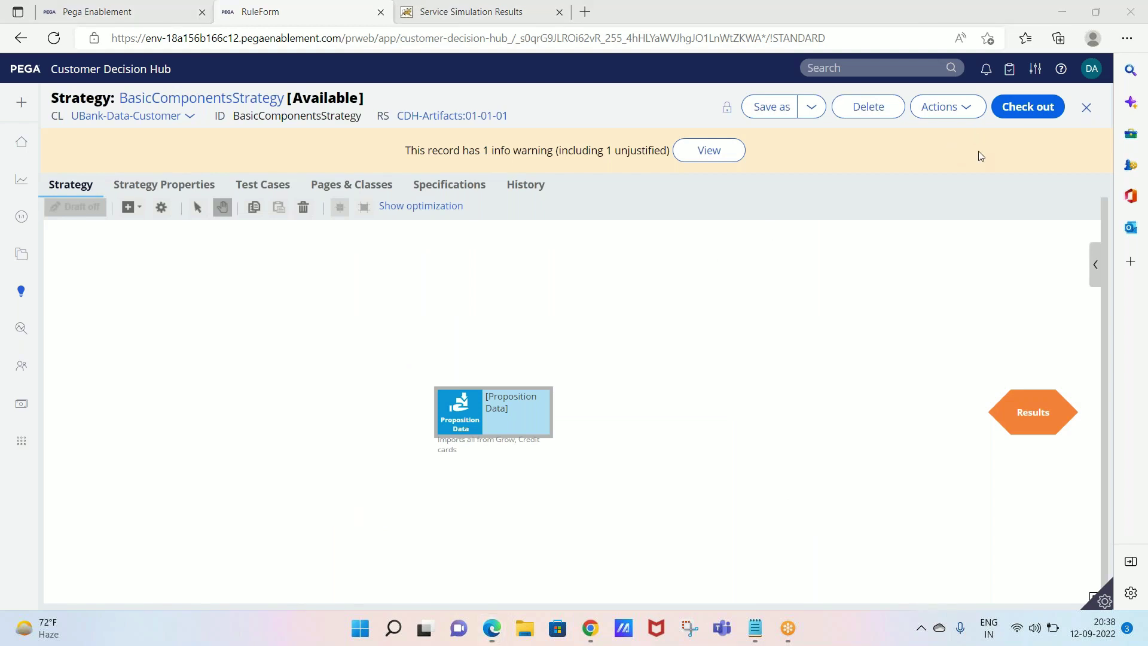
Close both open strategy forms, discarding unsaved changes, and reopen BasicComponentsStrategy from the refreshed strategies list.
{"action": "left_click", "coordinate": [1087, 108]}
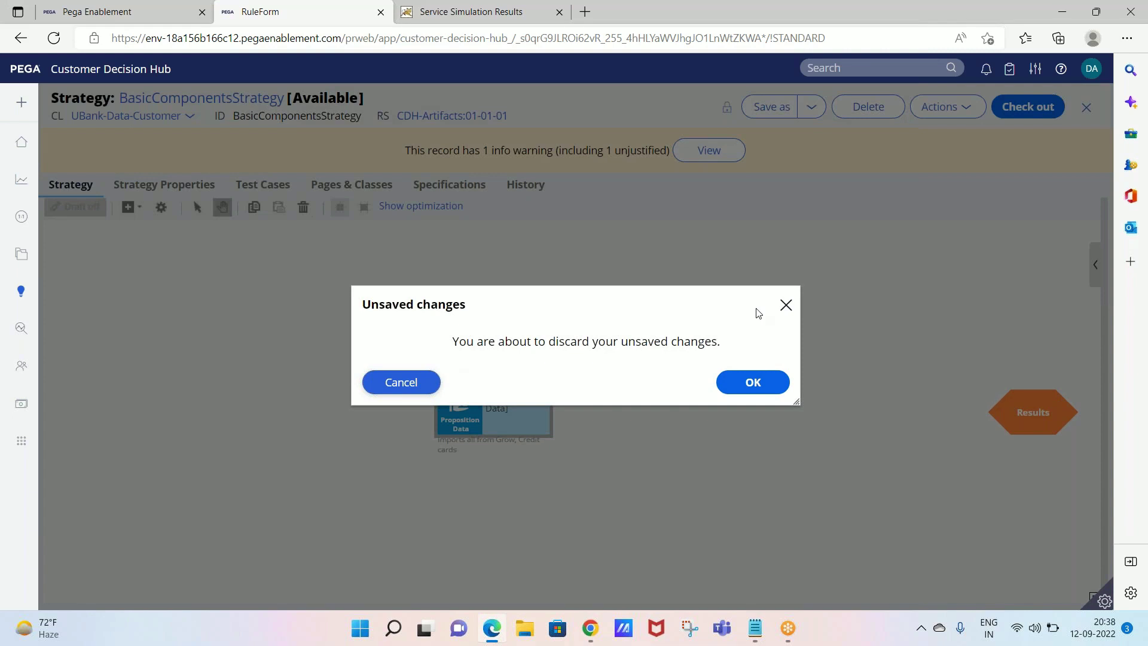
{"action": "left_click", "coordinate": [741, 388]}
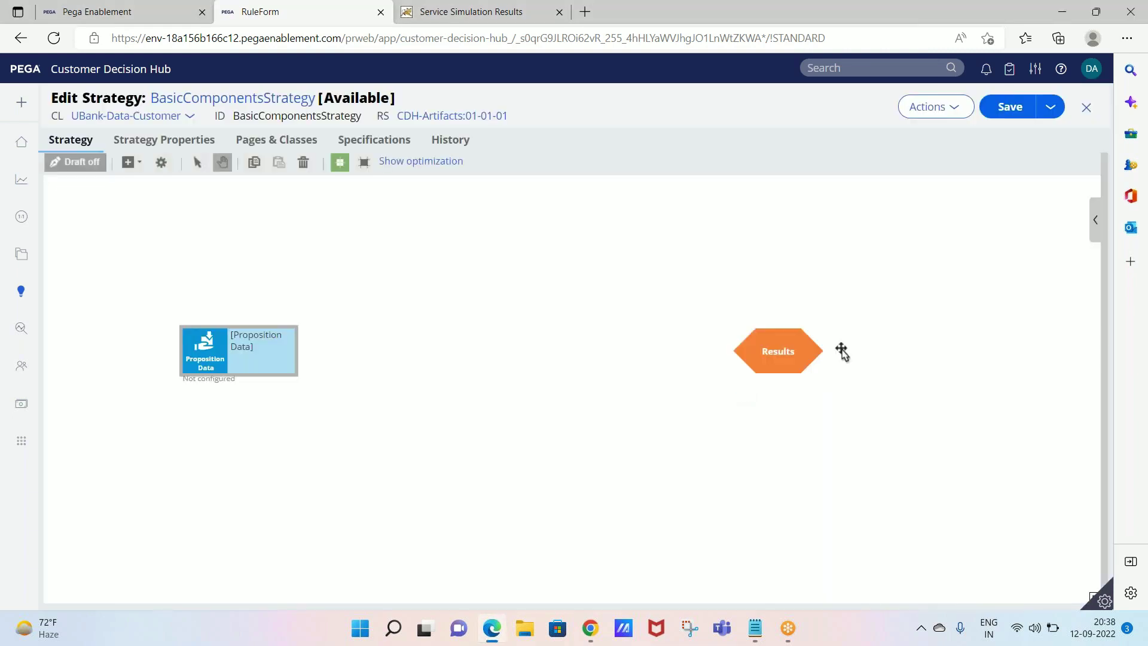
{"action": "left_click", "coordinate": [1087, 108]}
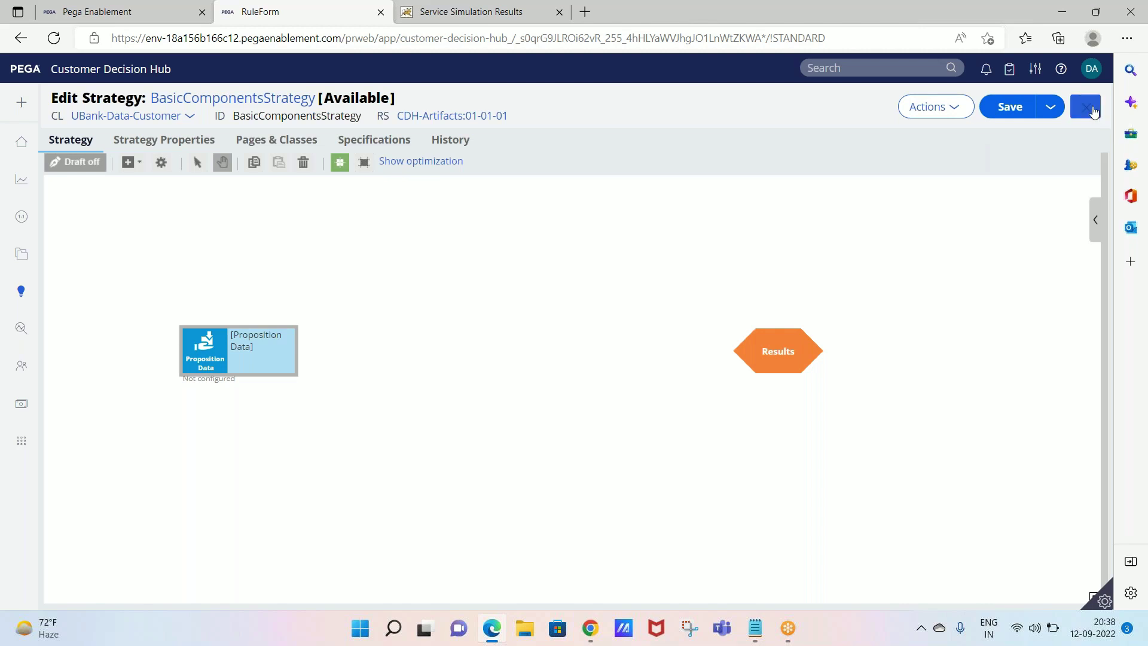
{"action": "left_click", "coordinate": [743, 382]}
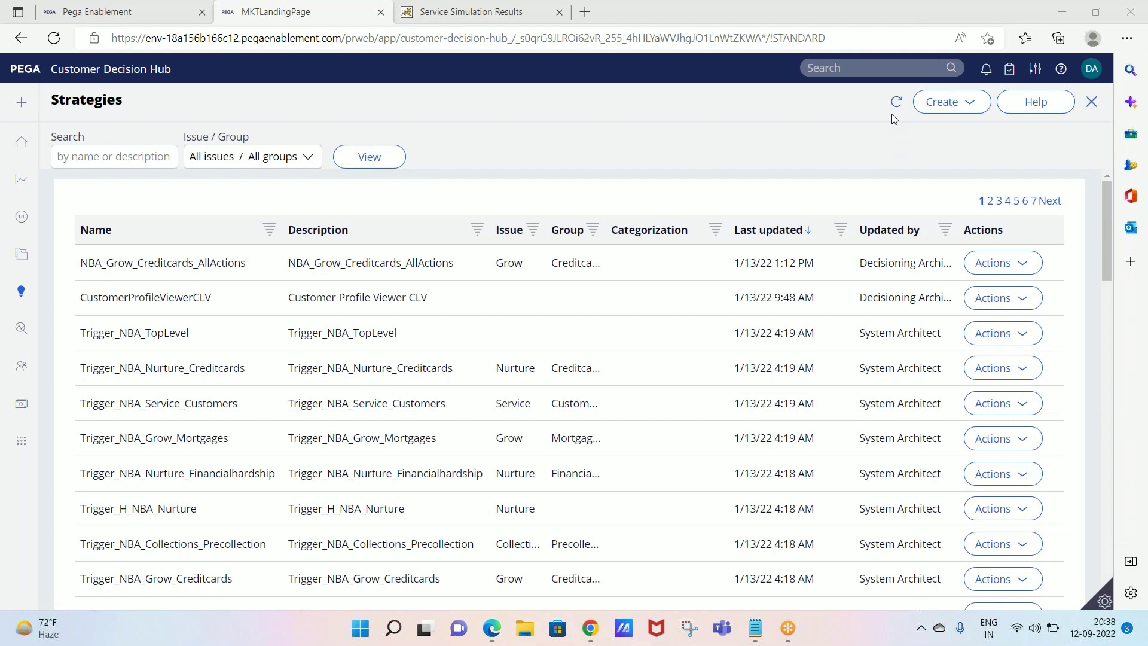
{"action": "left_click", "coordinate": [895, 112]}
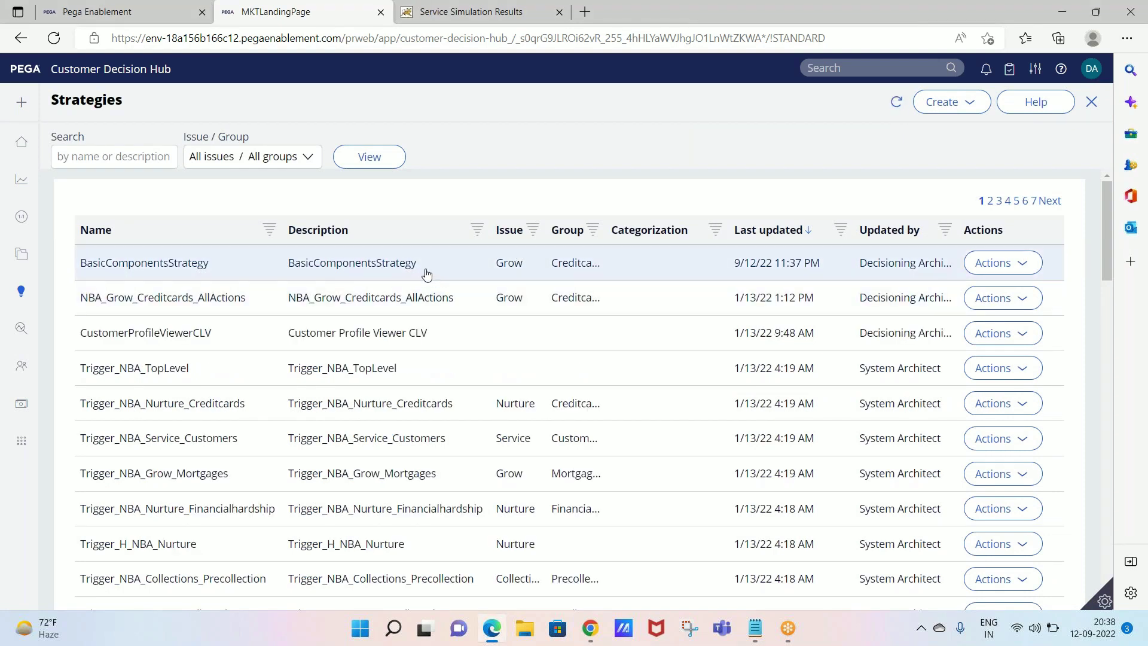
{"action": "left_click", "coordinate": [426, 273]}
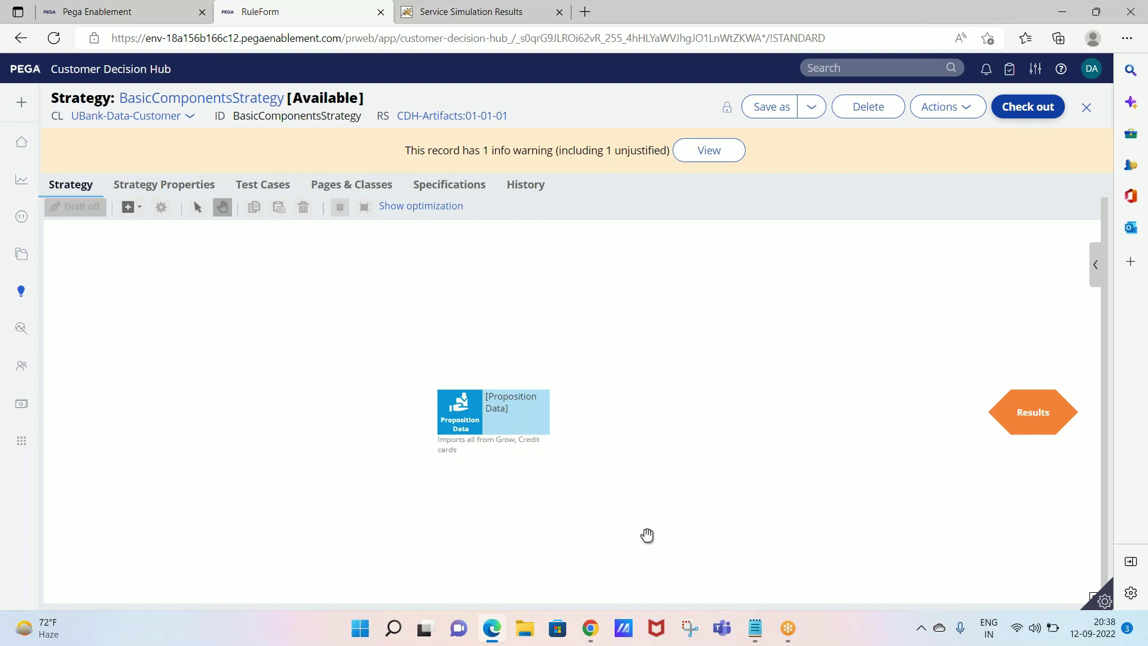
Check out the strategy, and move the Proposition Data component and the Results shape further left on the canvas.
{"action": "left_click", "coordinate": [473, 418]}
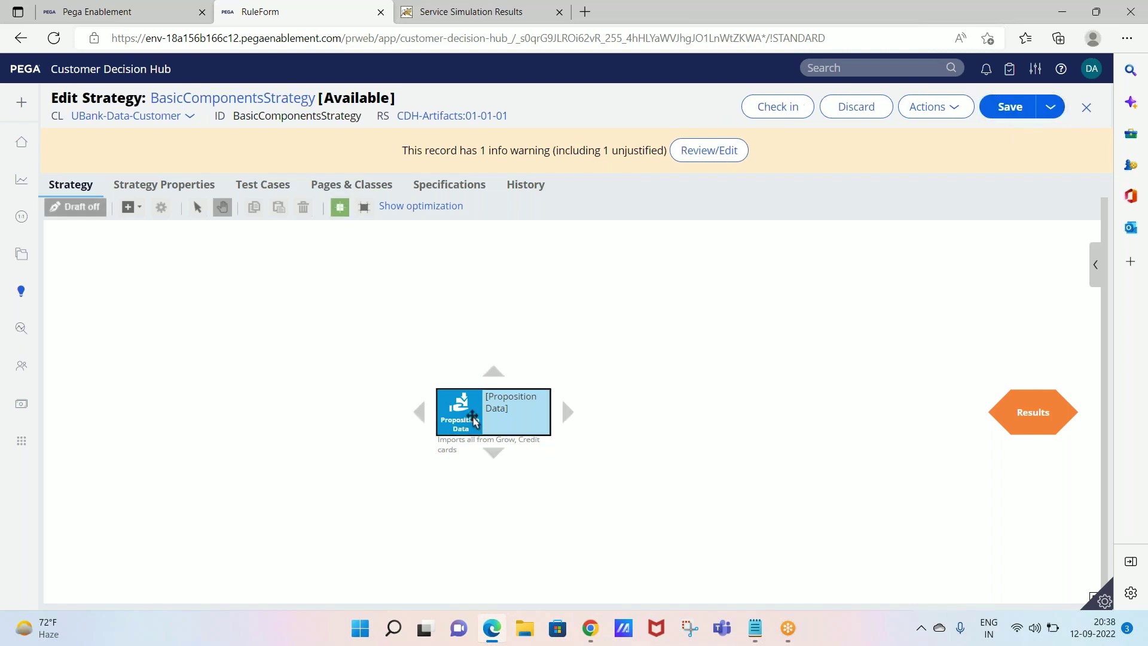
{"action": "left_click_drag", "start_coordinate": [472, 418], "coordinate": [238, 418]}
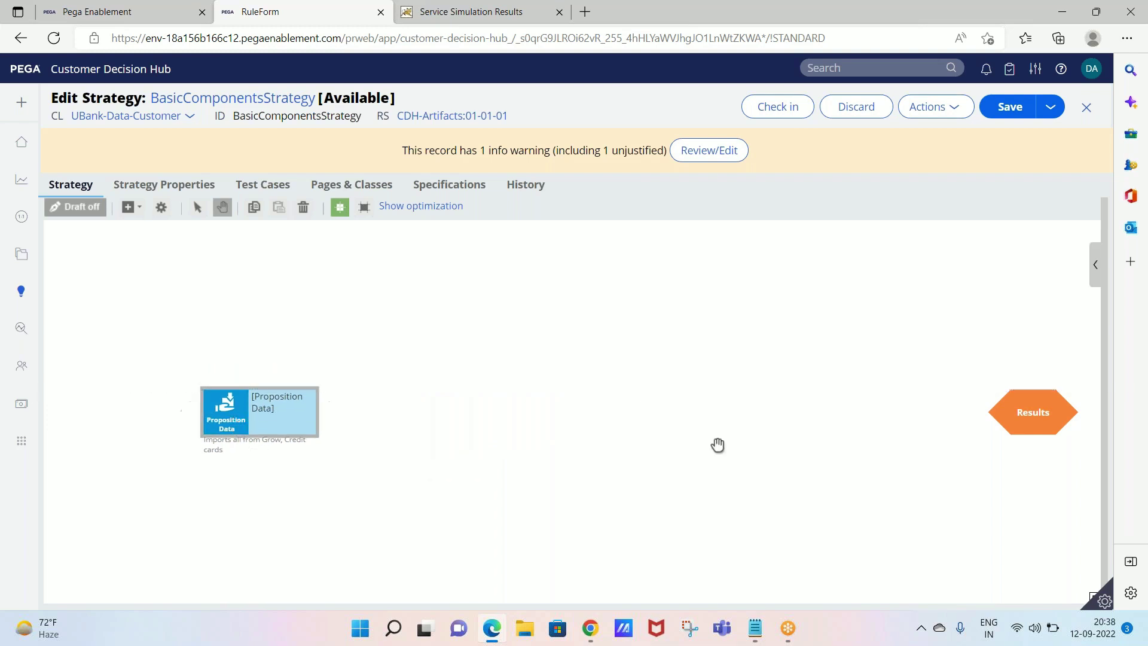
{"action": "left_click_drag", "start_coordinate": [1010, 422], "coordinate": [889, 423]}
Recheck the Proposition Data component's import settings in its properties and submit them without changes.
{"action": "left_click", "coordinate": [252, 407]}
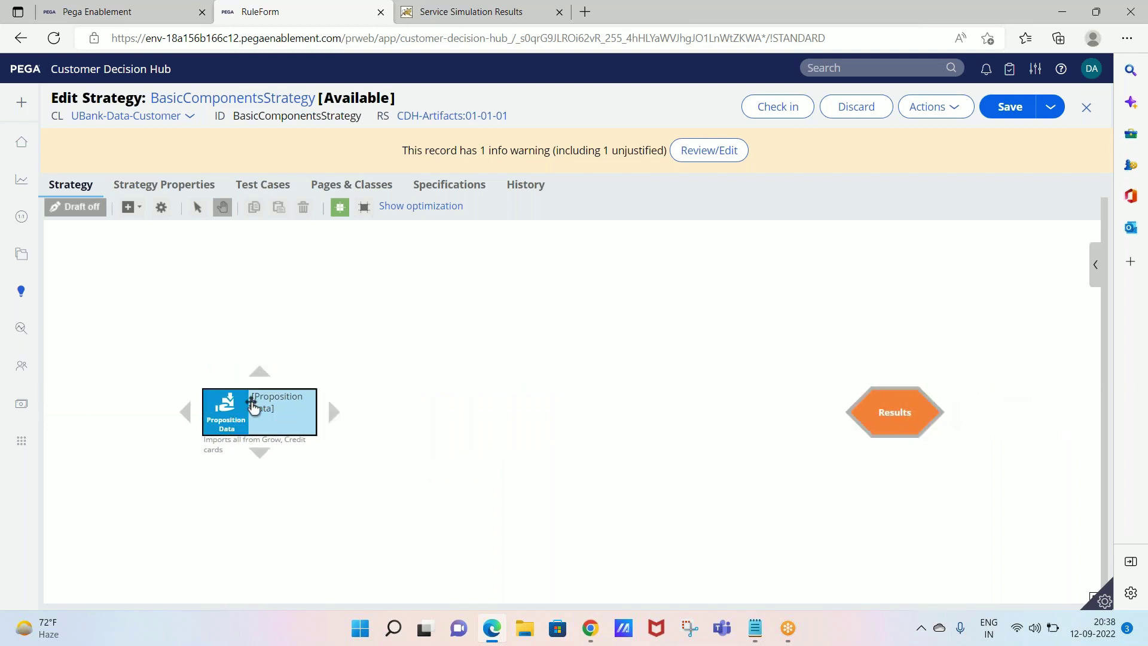
{"action": "double_click", "coordinate": [252, 407]}
{"action": "left_click", "coordinate": [495, 411]}
{"action": "left_click", "coordinate": [524, 444]}
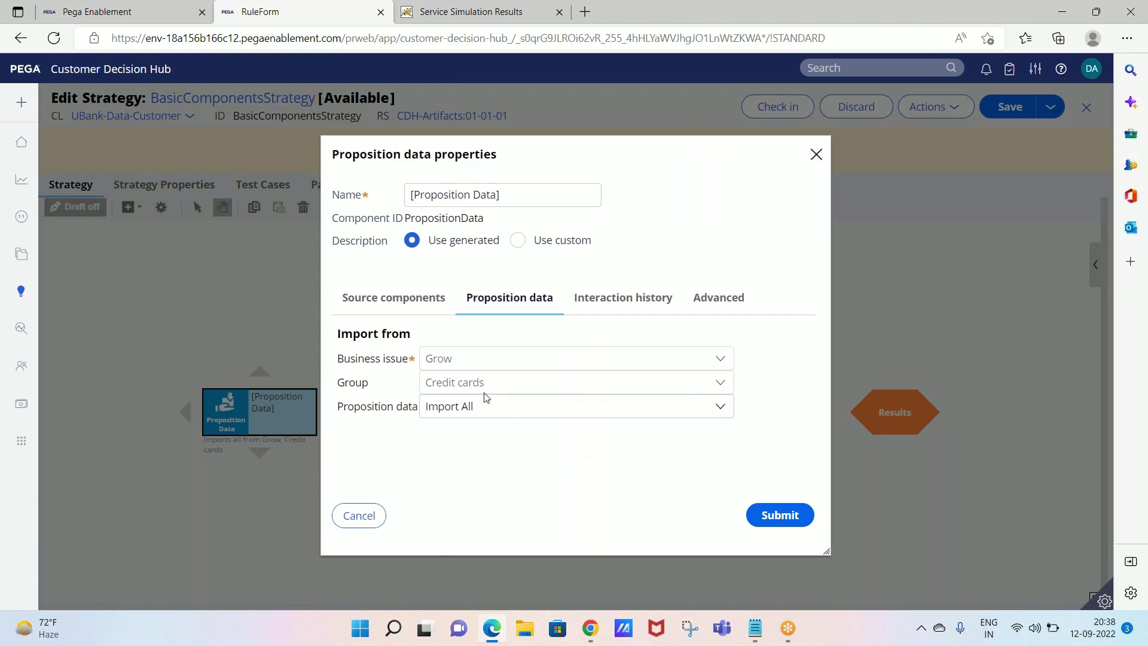
{"action": "left_click", "coordinate": [546, 417]}
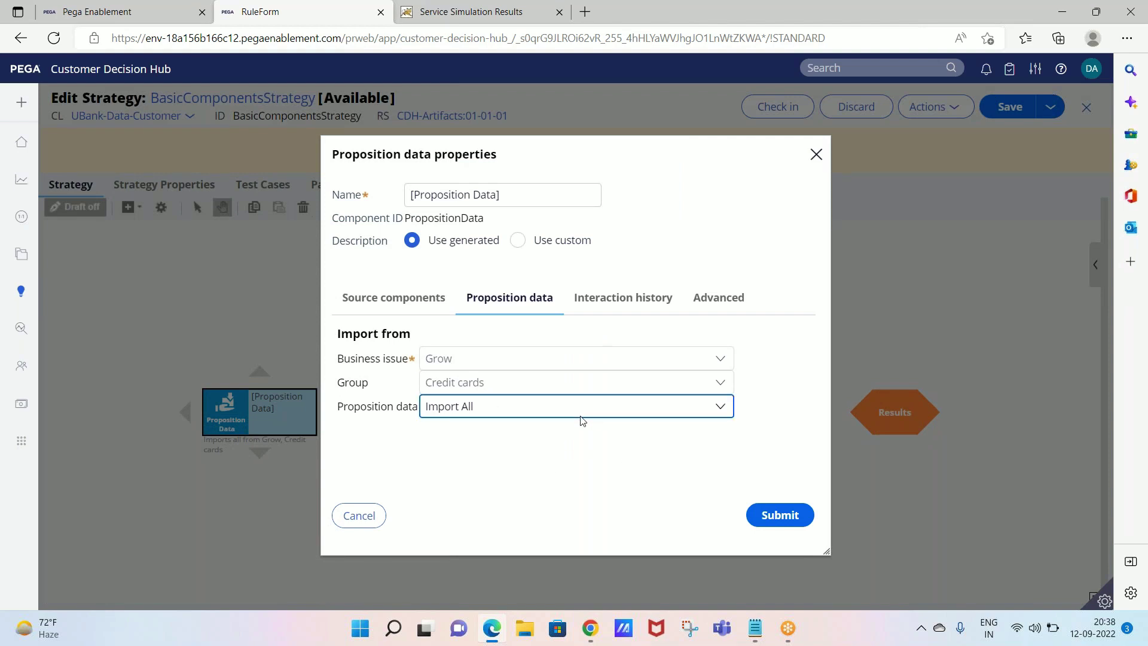
{"action": "left_click", "coordinate": [779, 514]}
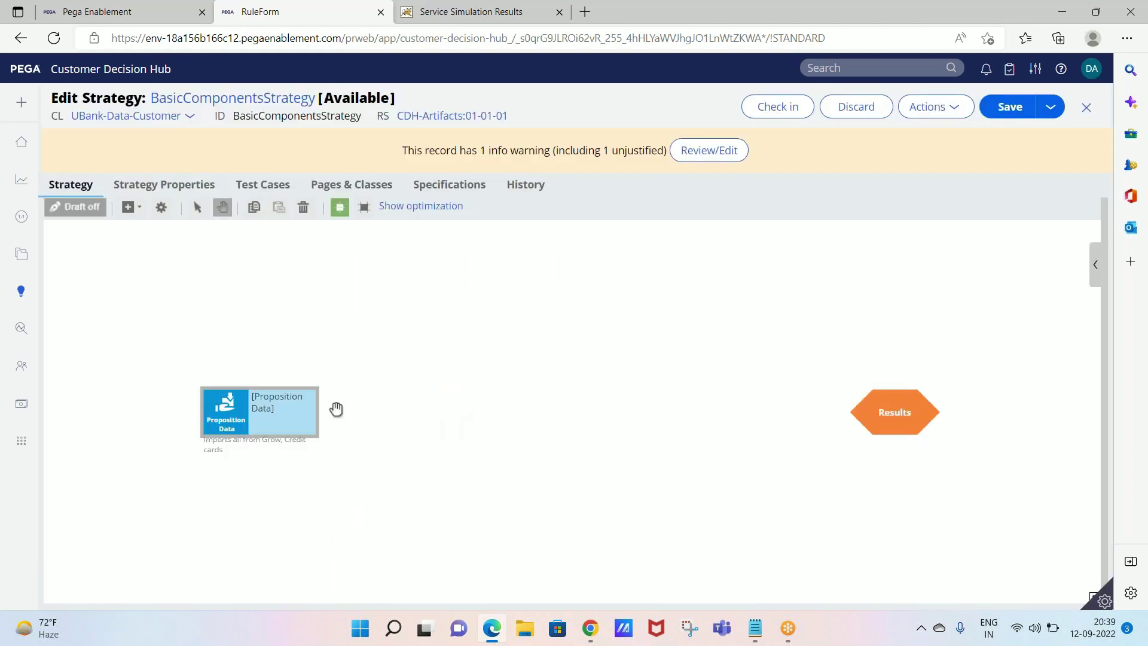
Shift the Proposition Data component and Results shape slightly up and closer together, and connect the component to Results.
{"action": "left_click_drag", "start_coordinate": [238, 408], "coordinate": [251, 386]}
{"action": "left_click_drag", "start_coordinate": [871, 410], "coordinate": [857, 391]}
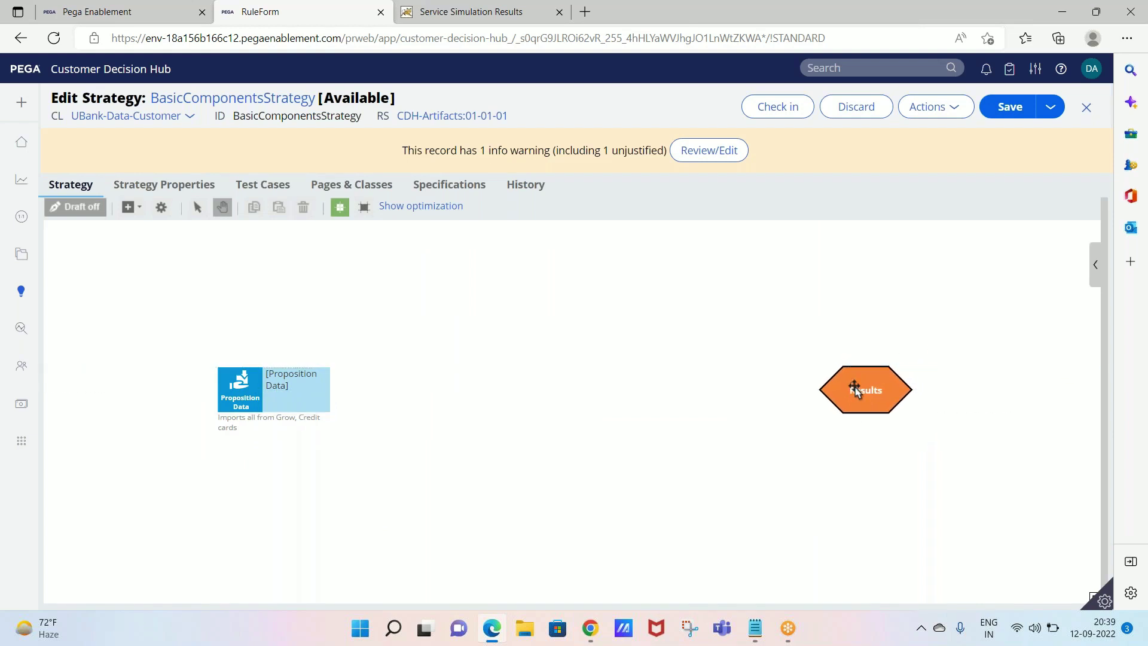
{"action": "left_click", "coordinate": [291, 399]}
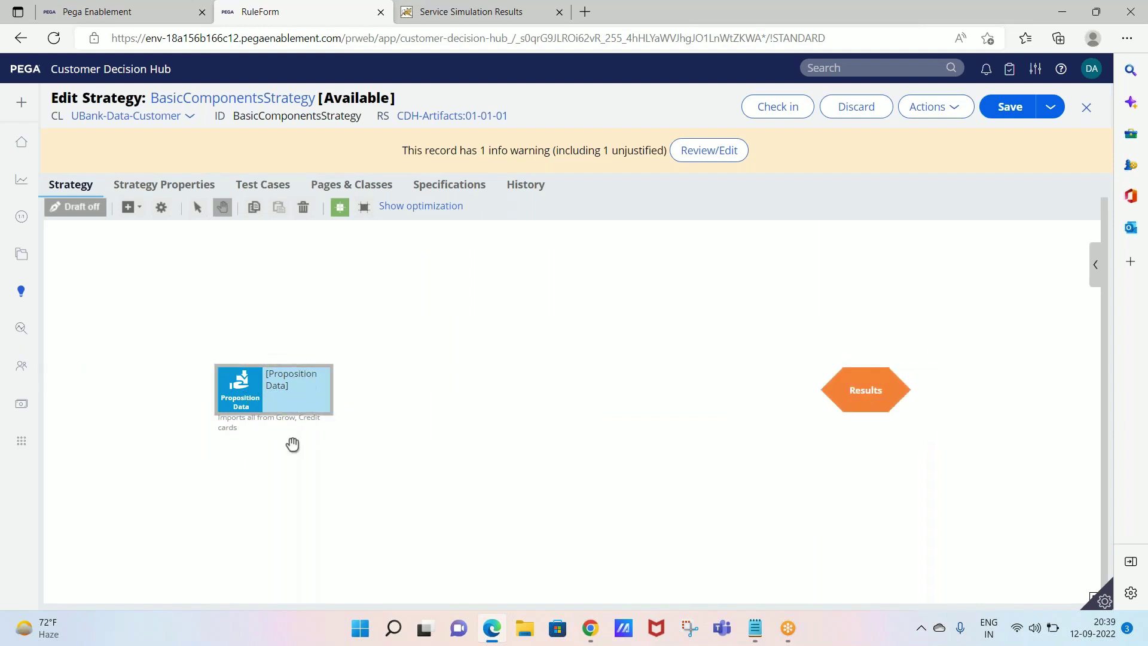
{"action": "left_click_drag", "start_coordinate": [349, 394], "coordinate": [859, 393]}
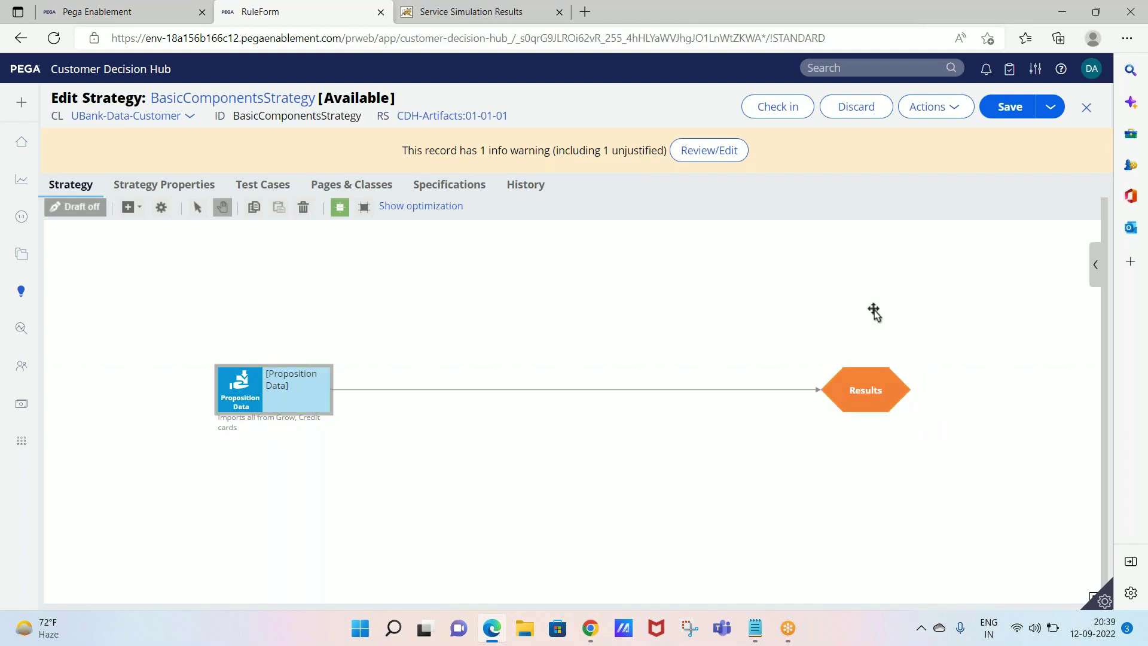
Save BasicComponentsStrategy with its new connection.
{"action": "left_click", "coordinate": [1007, 111]}
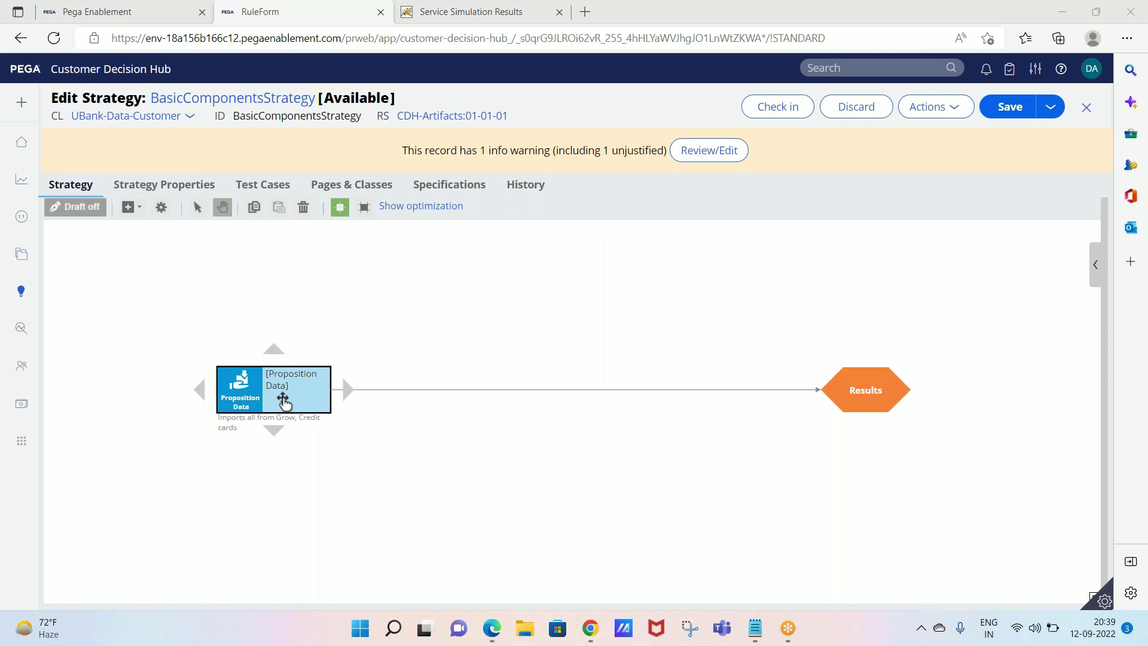
{"action": "left_click", "coordinate": [283, 402]}
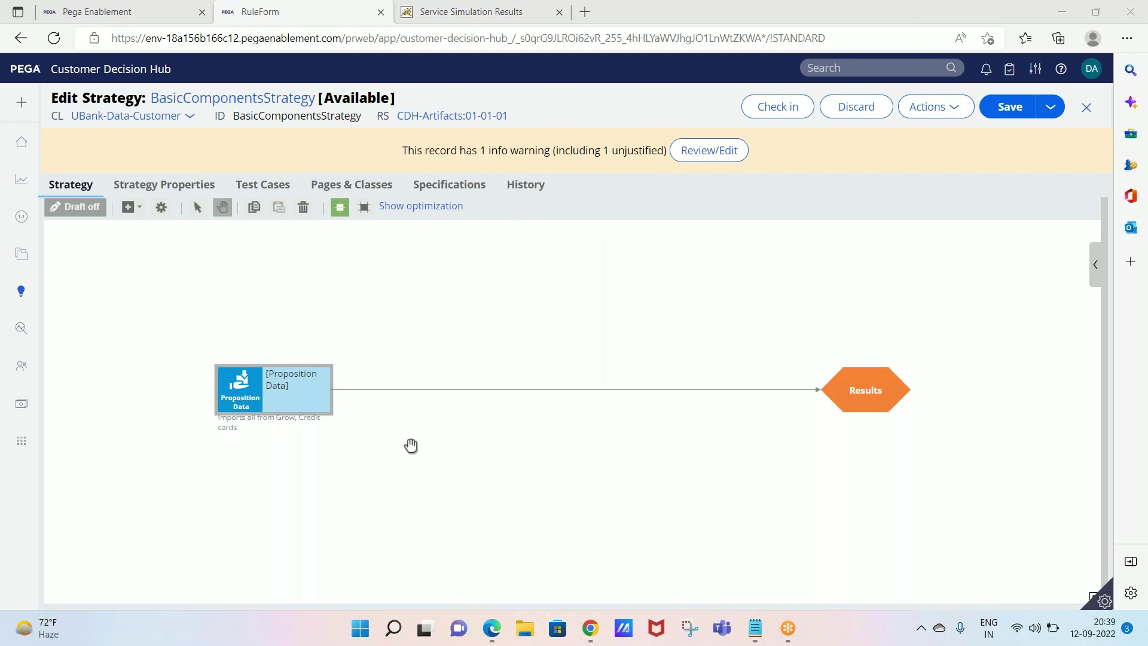
{"action": "left_click", "coordinate": [301, 399]}
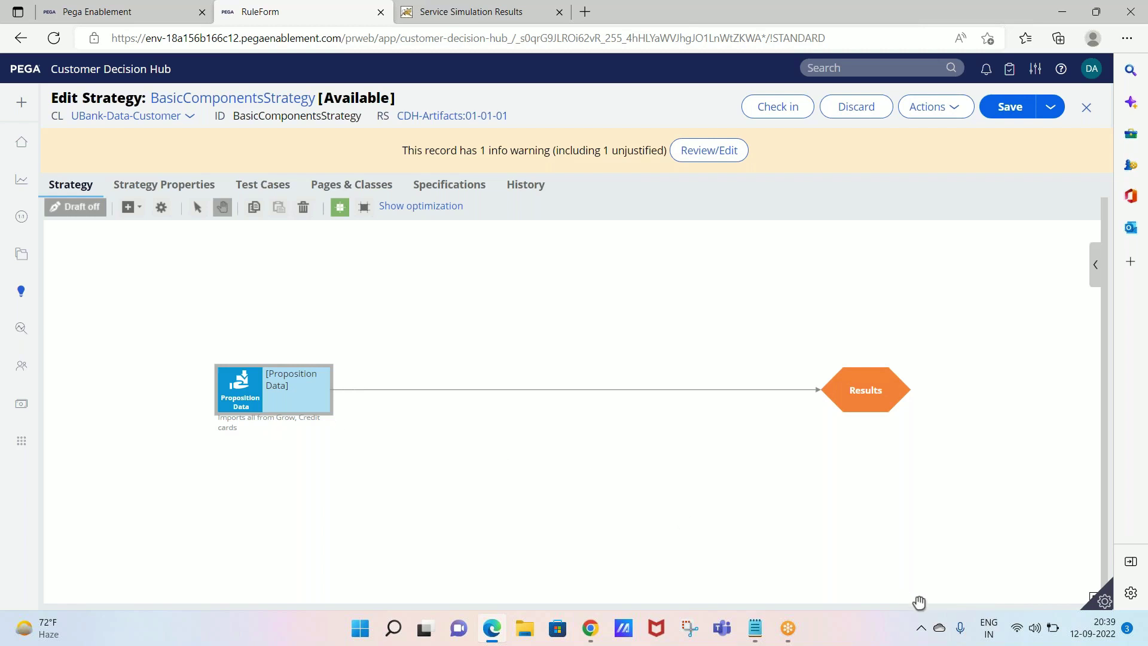
Show the canvas overview, resize its view frame to enlarge the diagram, close it and pan the canvas.
{"action": "left_click", "coordinate": [1095, 596]}
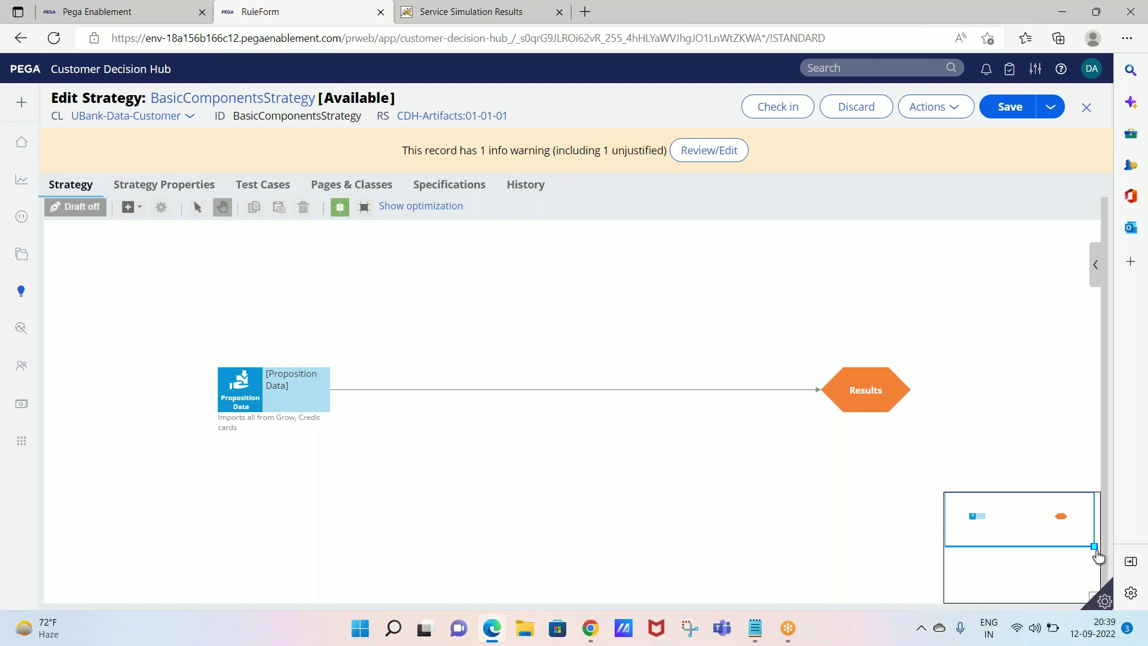
{"action": "left_click_drag", "start_coordinate": [1096, 545], "coordinate": [1116, 595]}
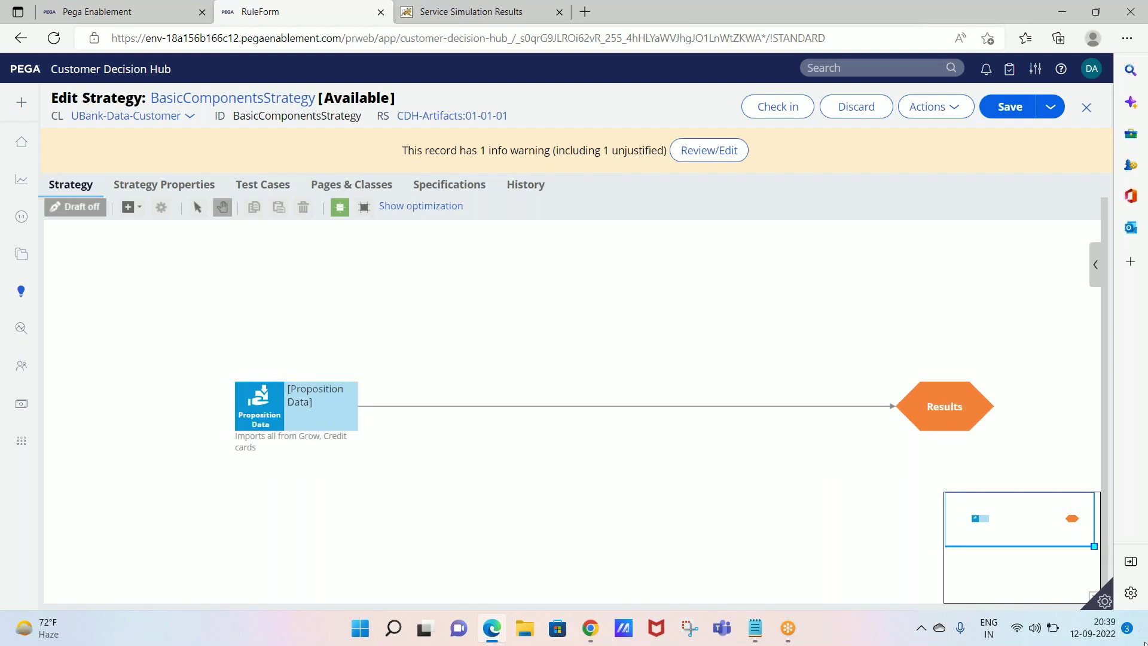
{"action": "right_click", "coordinate": [1091, 554]}
{"action": "left_click", "coordinate": [1059, 592]}
{"action": "left_click_drag", "start_coordinate": [1066, 551], "coordinate": [1030, 490]}
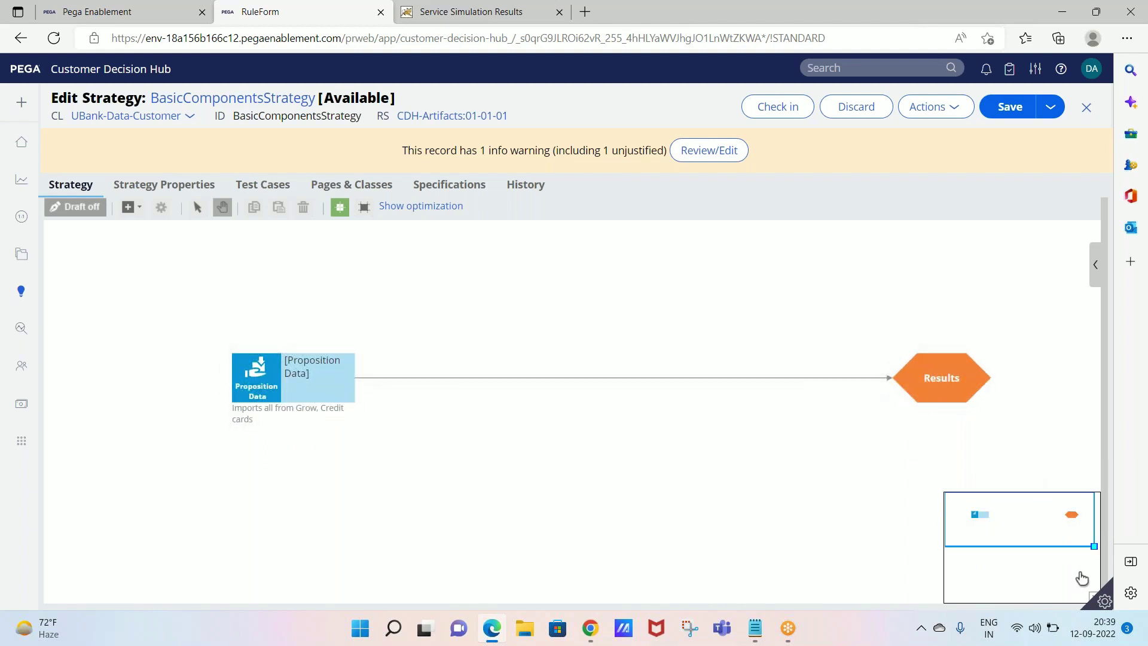
{"action": "left_click", "coordinate": [1091, 597]}
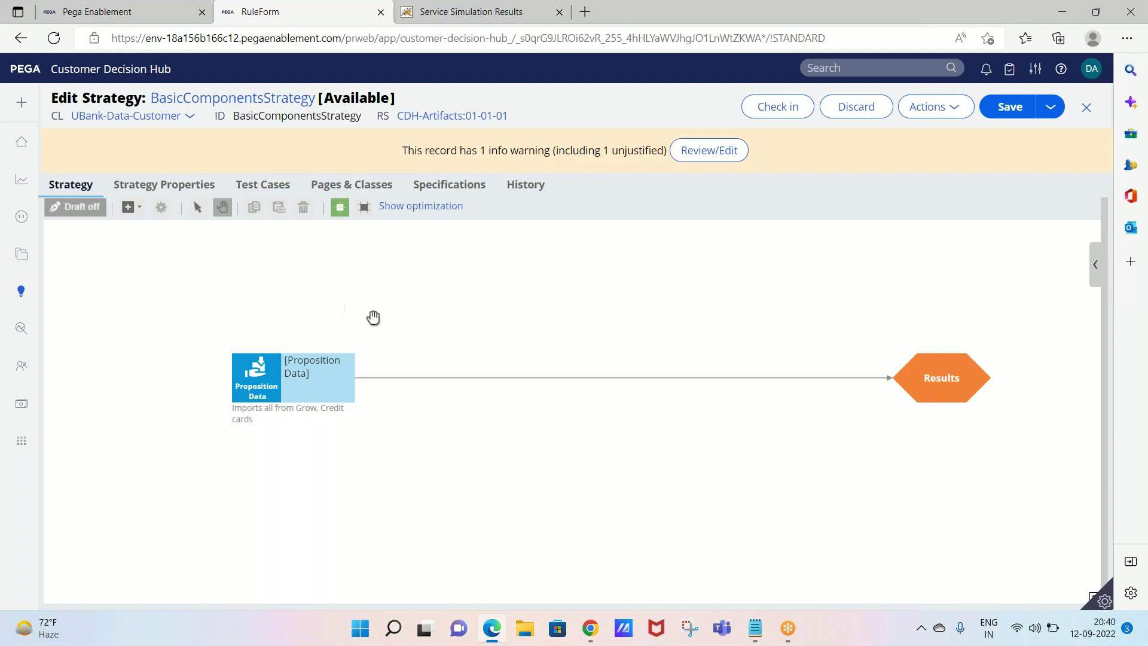
{"action": "left_click_drag", "start_coordinate": [340, 326], "coordinate": [239, 347]}
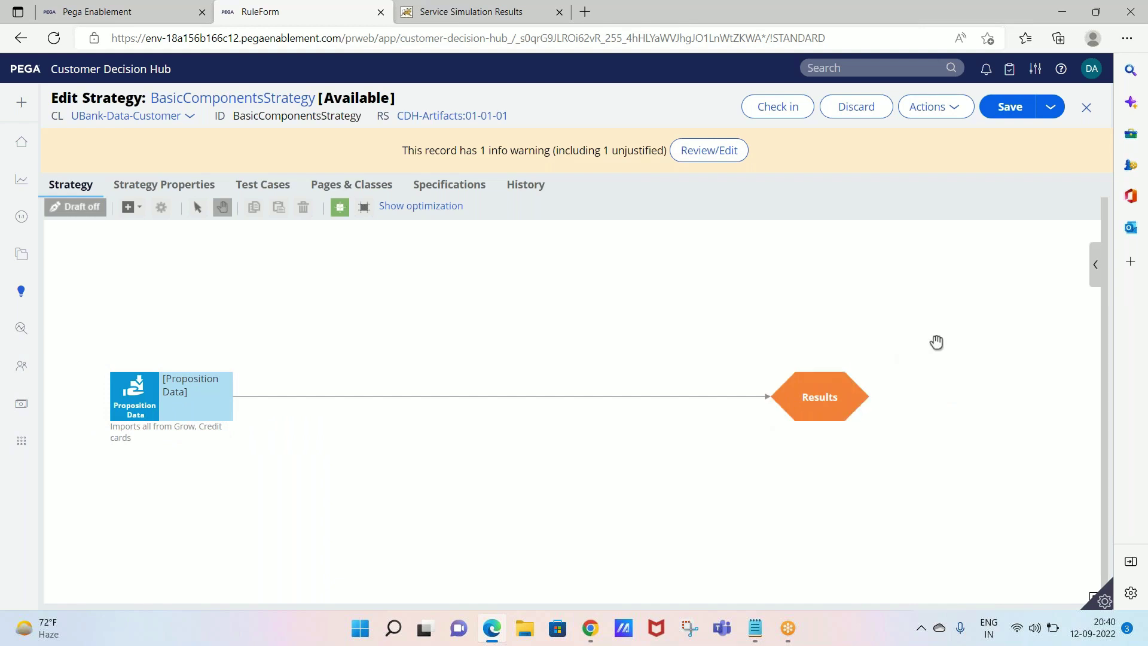
Expand the strategy's test run options and compare the Single case and Batch modes.
{"action": "left_click", "coordinate": [1097, 265]}
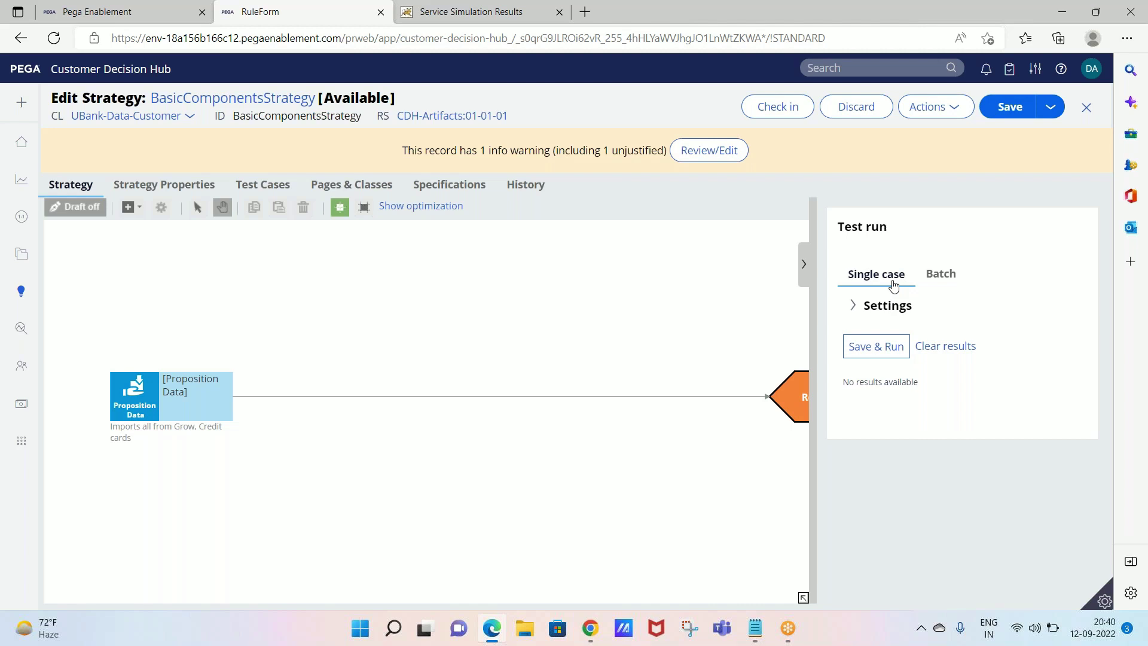
{"action": "left_click", "coordinate": [934, 282]}
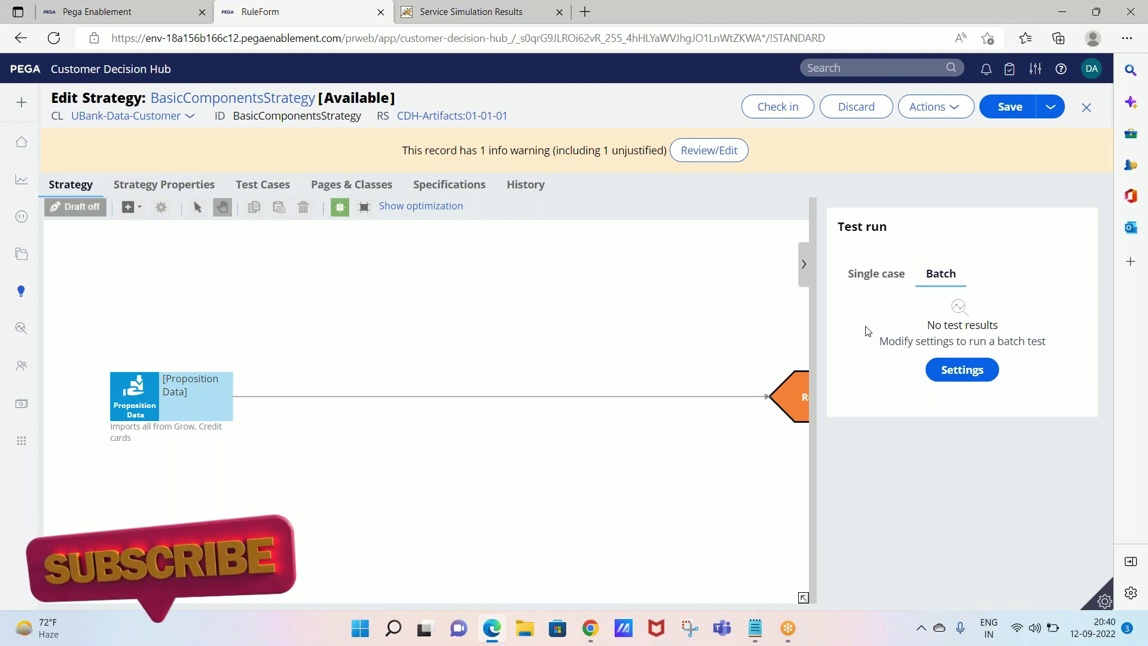
{"action": "left_click", "coordinate": [874, 276]}
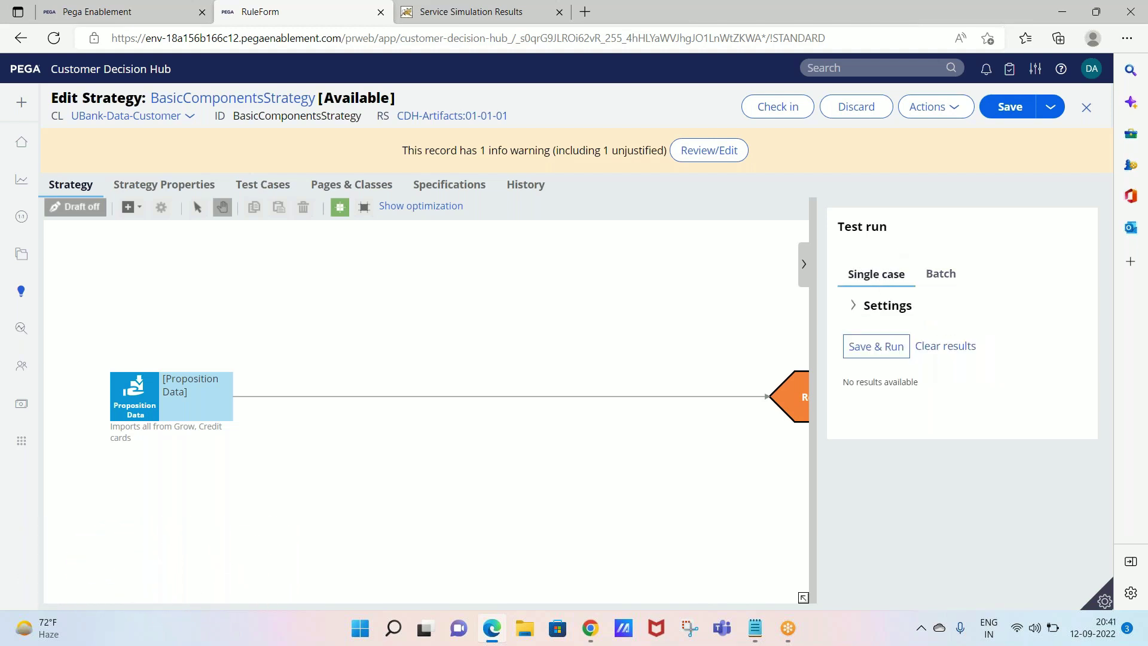
{"action": "left_click", "coordinate": [958, 276]}
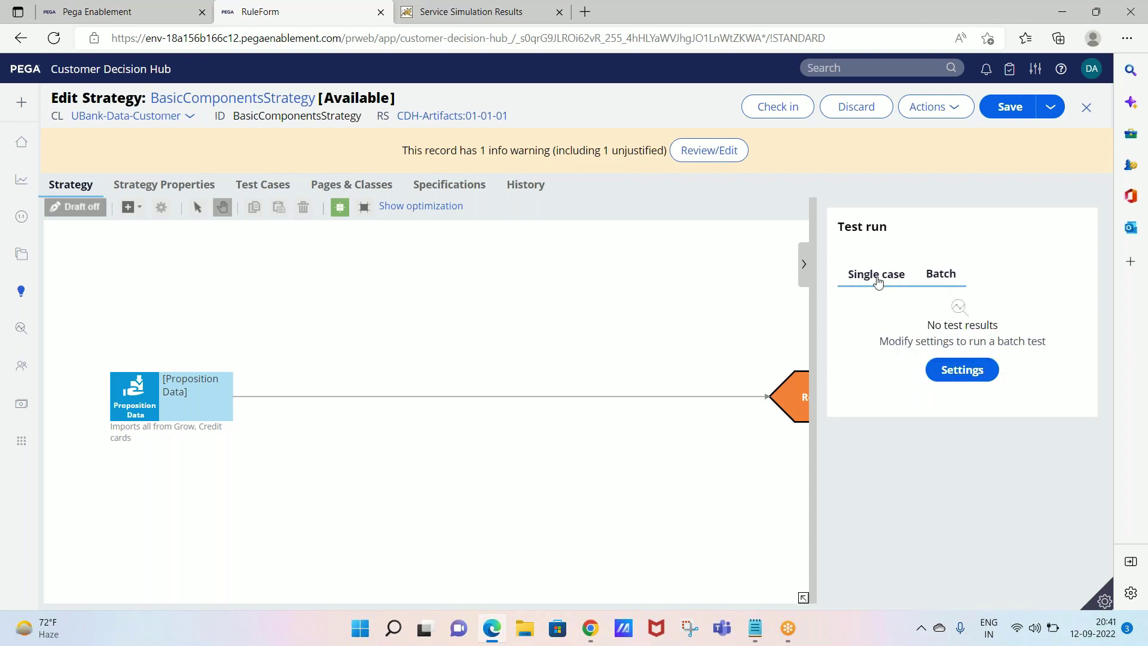
Save BasicComponentsStrategy and run it as a single-case test.
{"action": "left_click", "coordinate": [804, 265]}
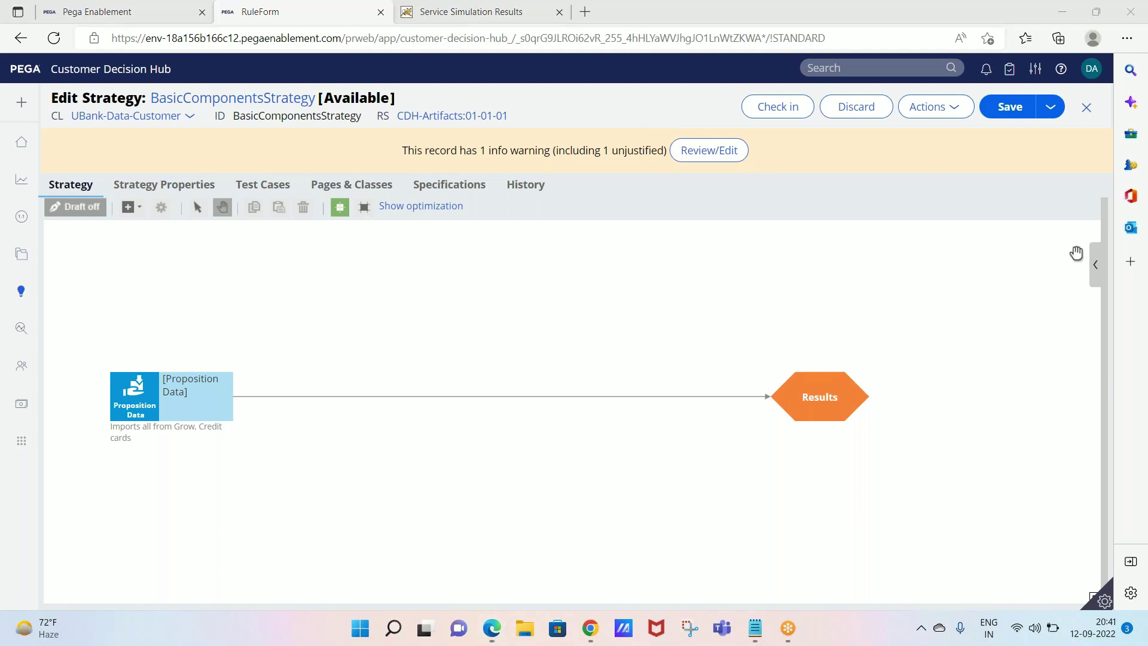
{"action": "left_click", "coordinate": [1098, 277]}
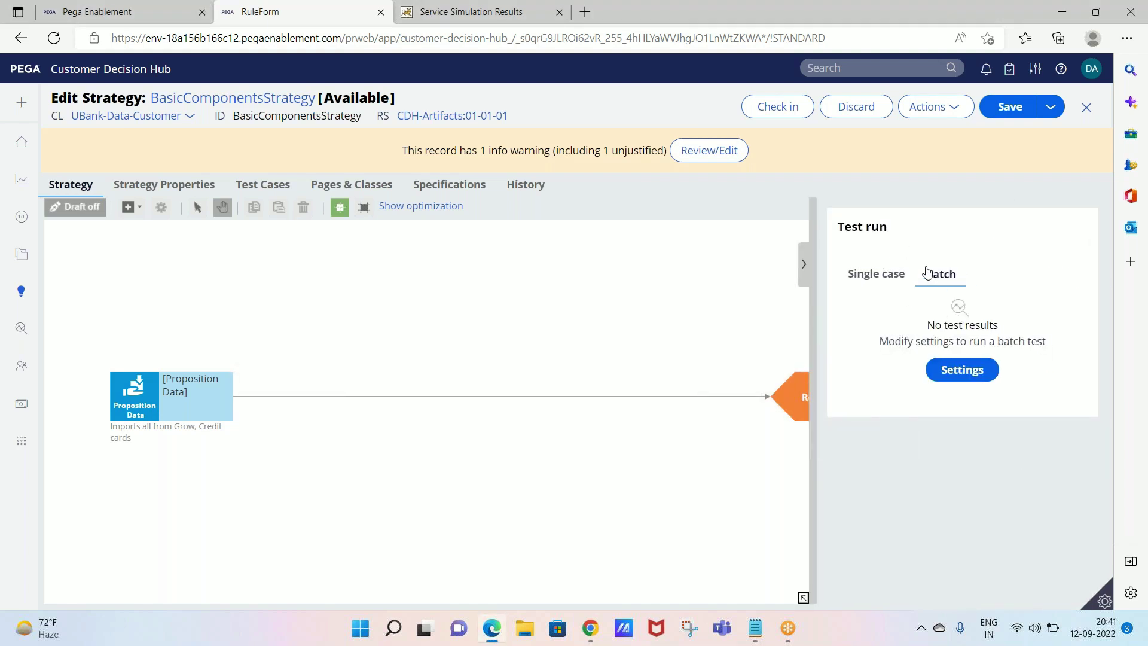
{"action": "left_click", "coordinate": [870, 276]}
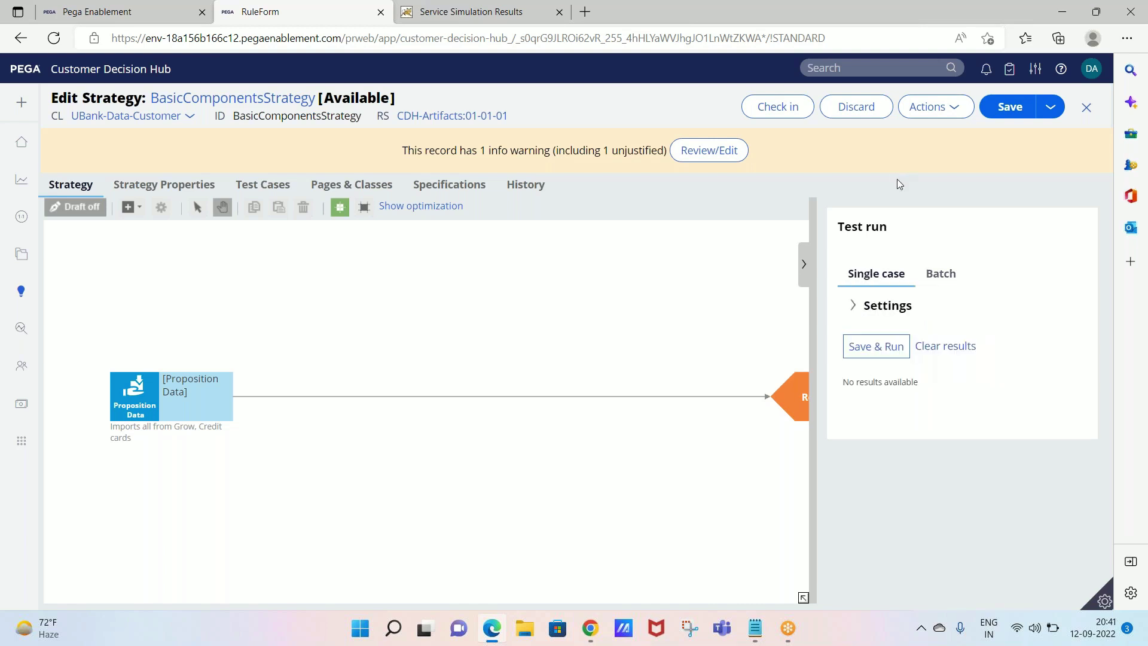
{"action": "left_click", "coordinate": [879, 352]}
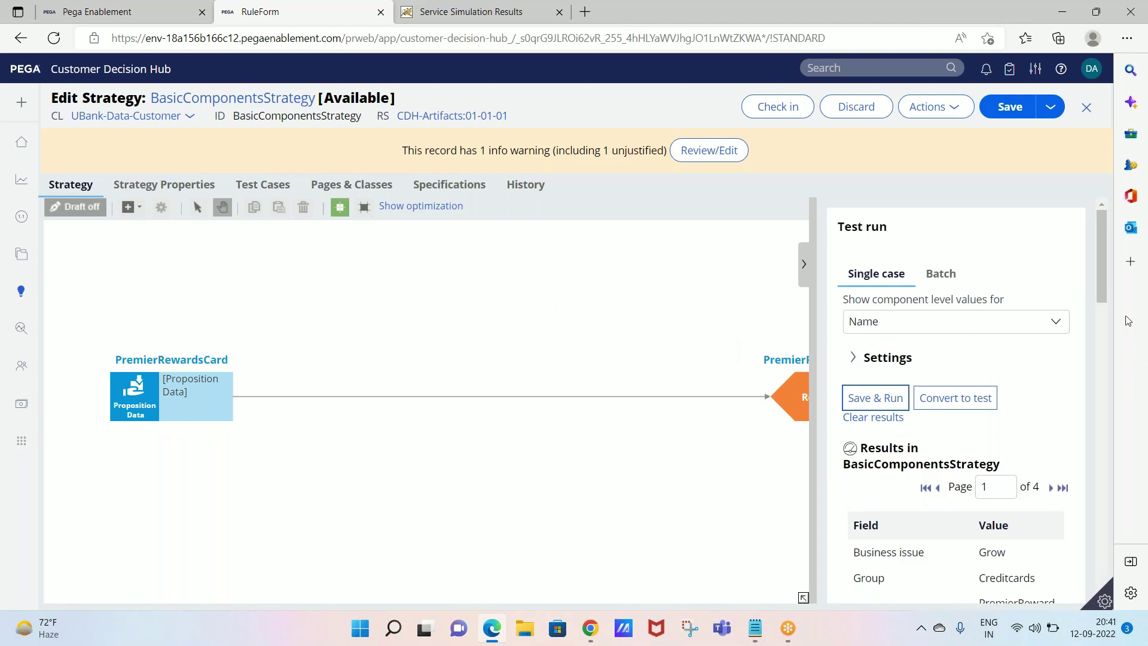
Check the Proposition Data component's import settings and page through the test results to the last proposition.
{"action": "left_click_drag", "start_coordinate": [1100, 277], "coordinate": [1099, 314]}
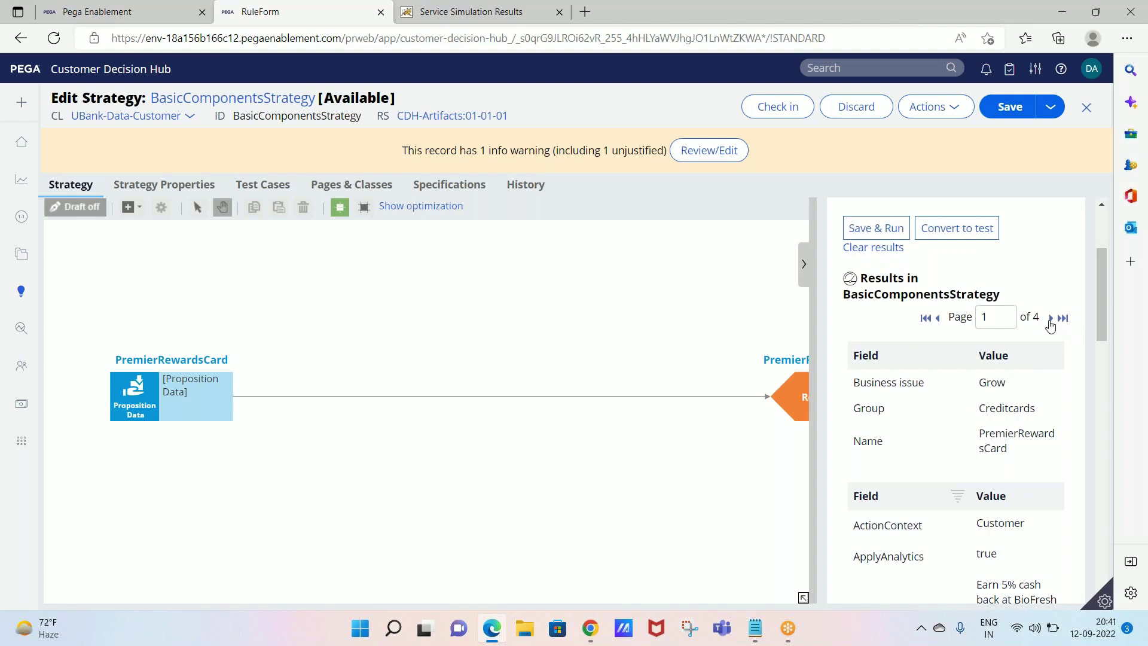
{"action": "left_click", "coordinate": [141, 400]}
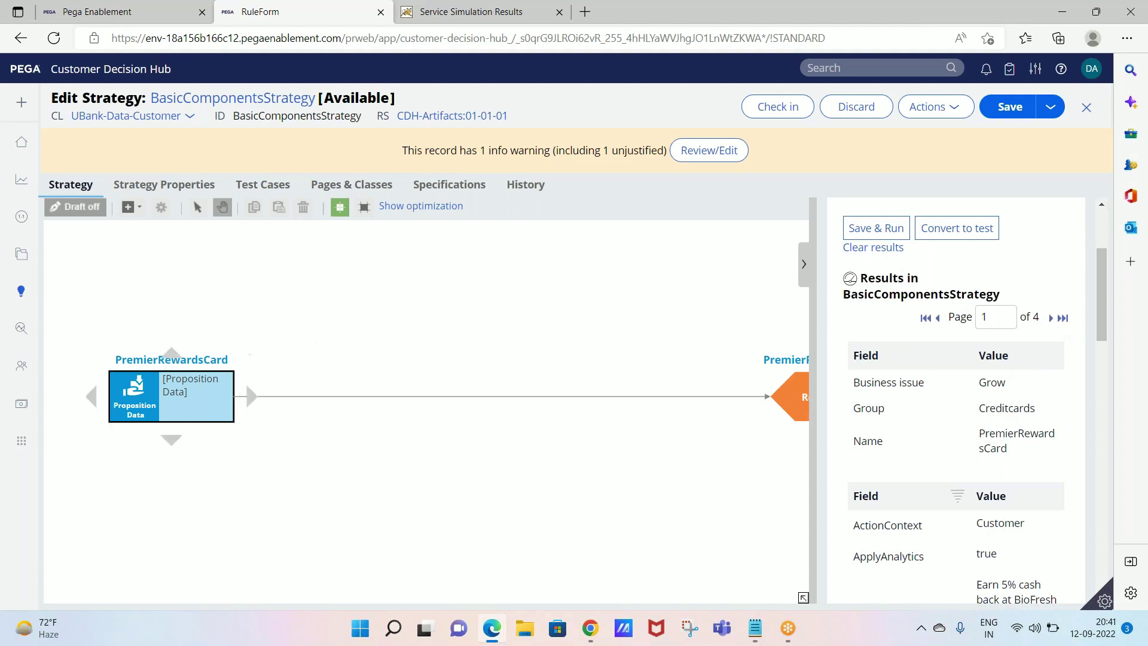
{"action": "double_click", "coordinate": [141, 399]}
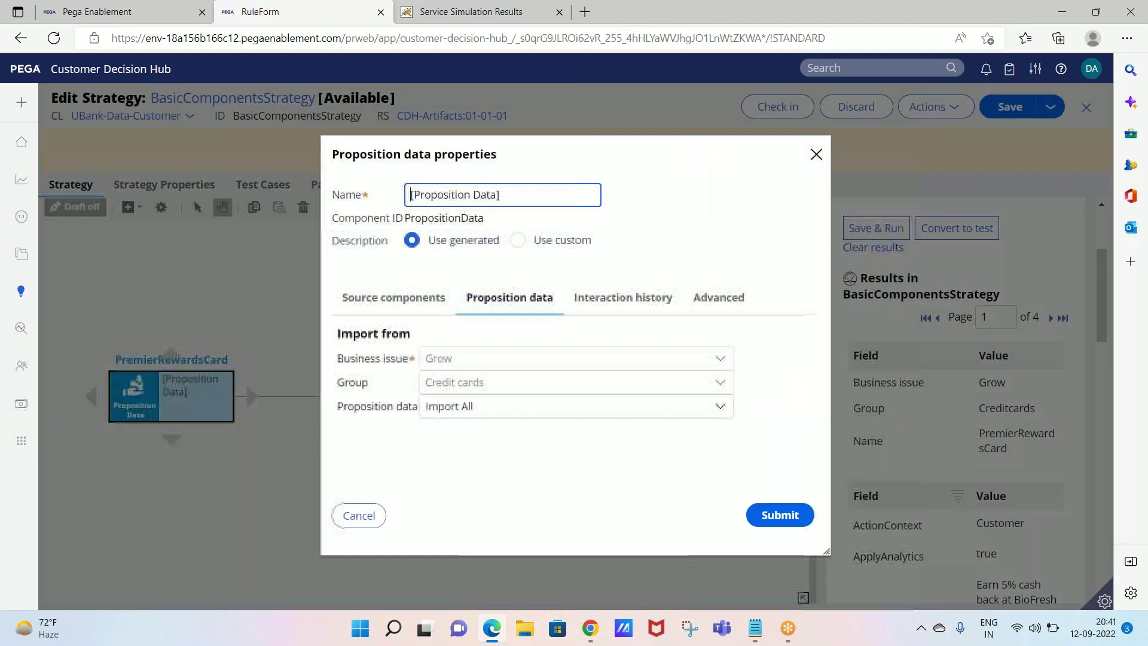
{"action": "left_click", "coordinate": [362, 514]}
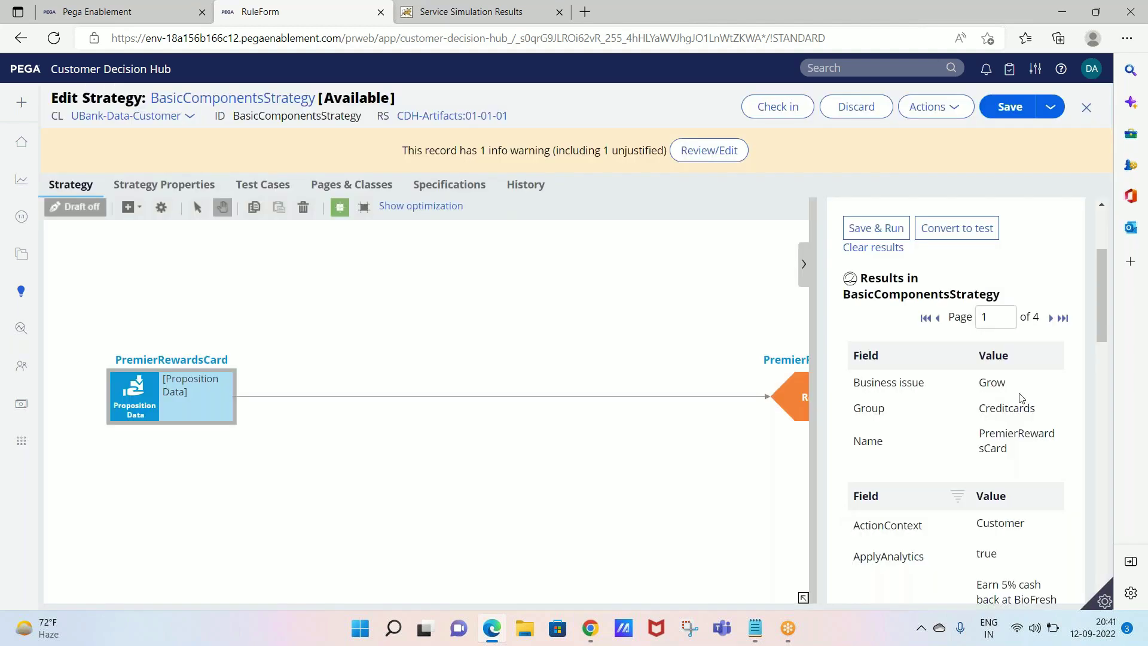
{"action": "left_click", "coordinate": [1050, 318]}
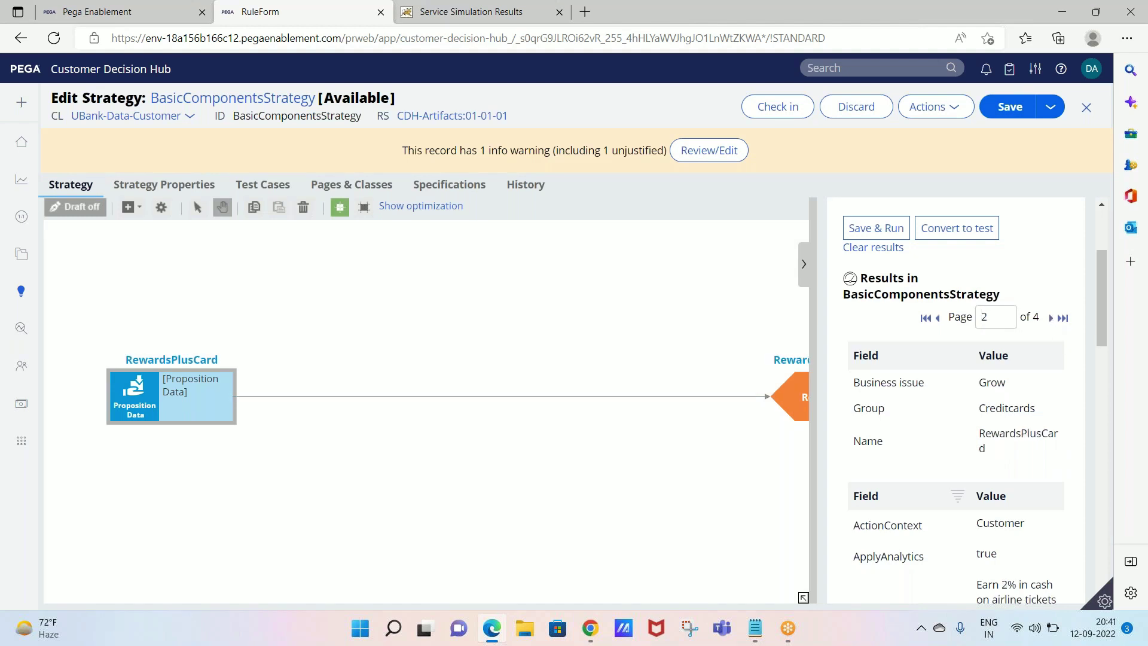
{"action": "left_click", "coordinate": [1050, 318]}
{"action": "left_click", "coordinate": [1050, 318]}
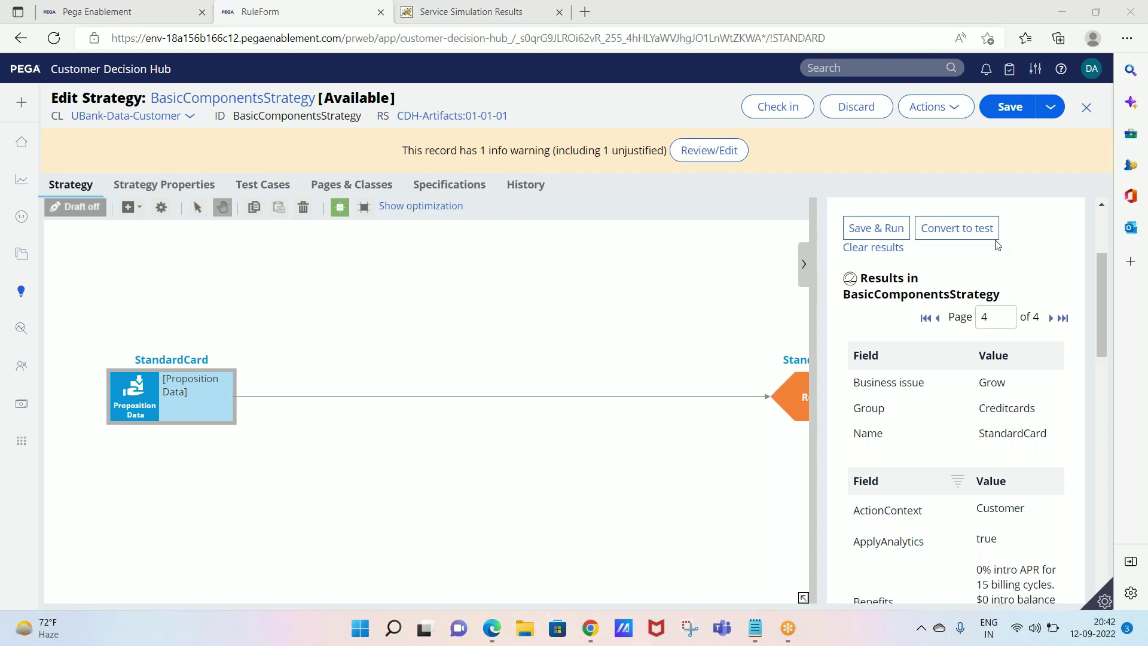
Reposition the Proposition Data component slightly up and inward, and align the Results shape level with it.
{"action": "left_click", "coordinate": [802, 269]}
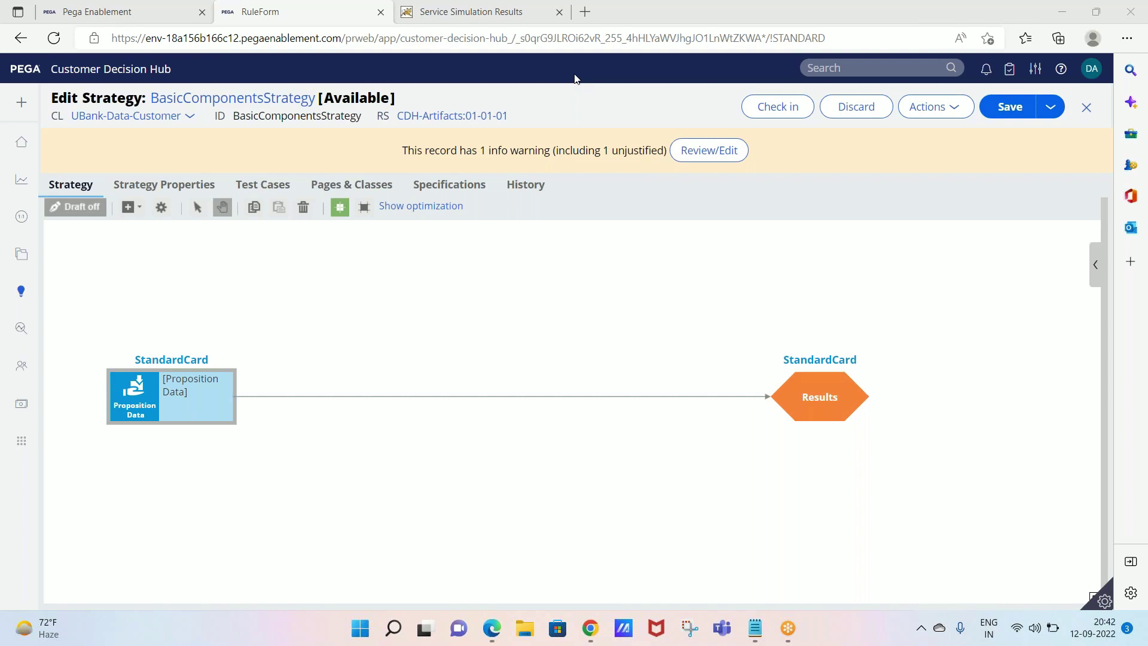
{"action": "left_click", "coordinate": [190, 397]}
{"action": "left_click", "coordinate": [170, 373]}
{"action": "left_click_drag", "start_coordinate": [172, 375], "coordinate": [214, 308]}
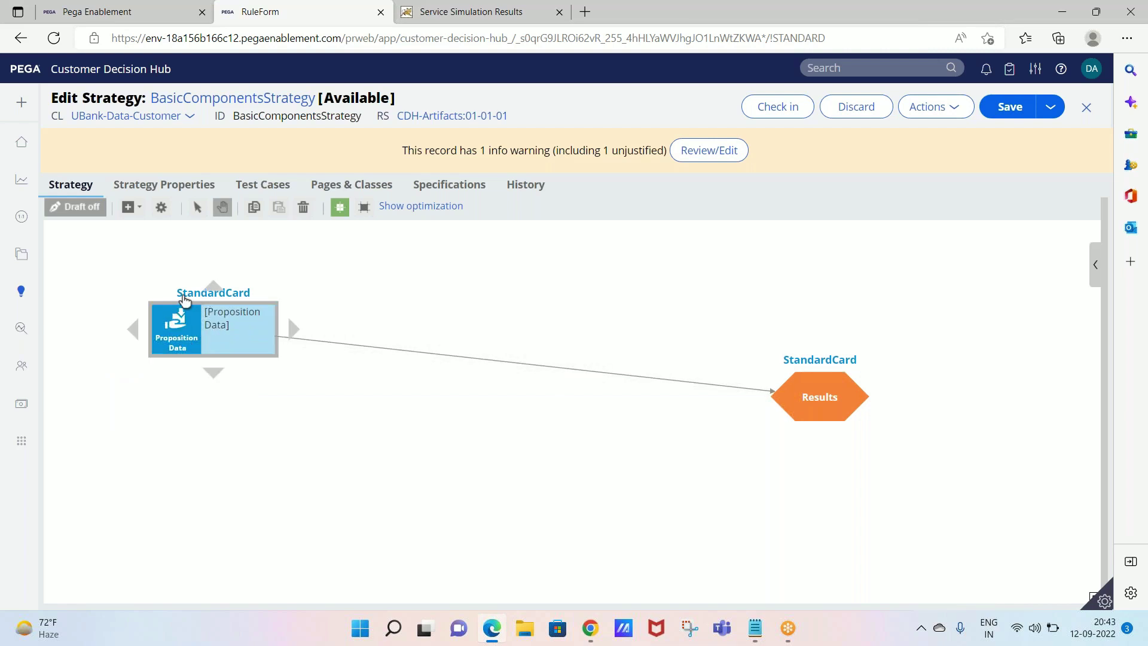
{"action": "left_click_drag", "start_coordinate": [178, 298], "coordinate": [169, 340]}
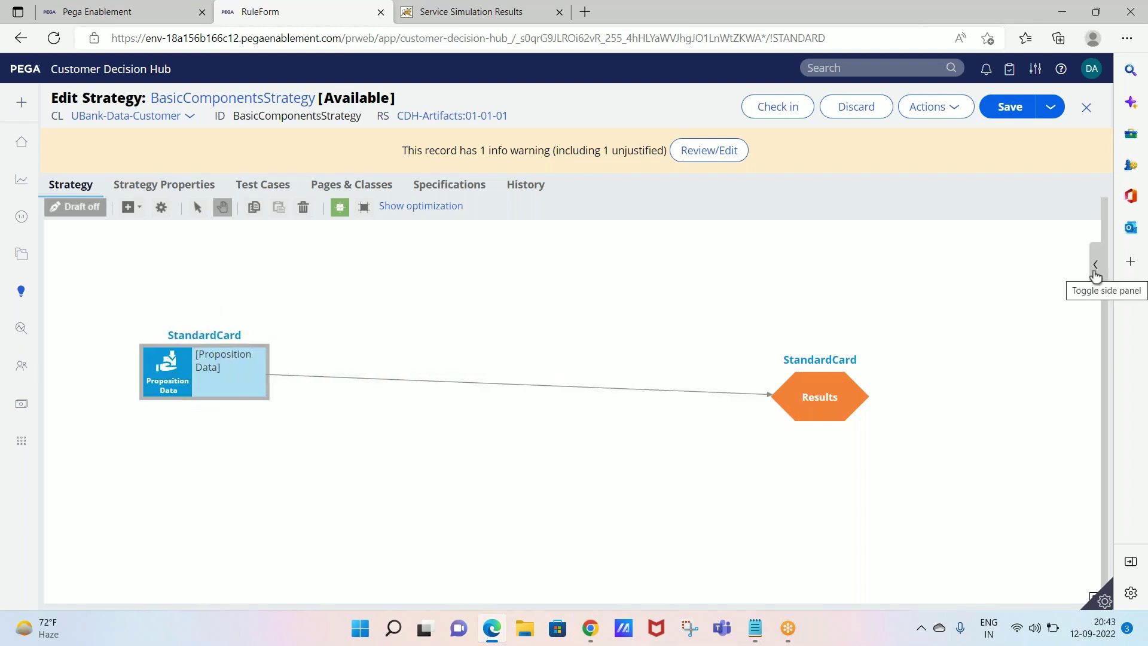
{"action": "left_click_drag", "start_coordinate": [798, 395], "coordinate": [766, 381]}
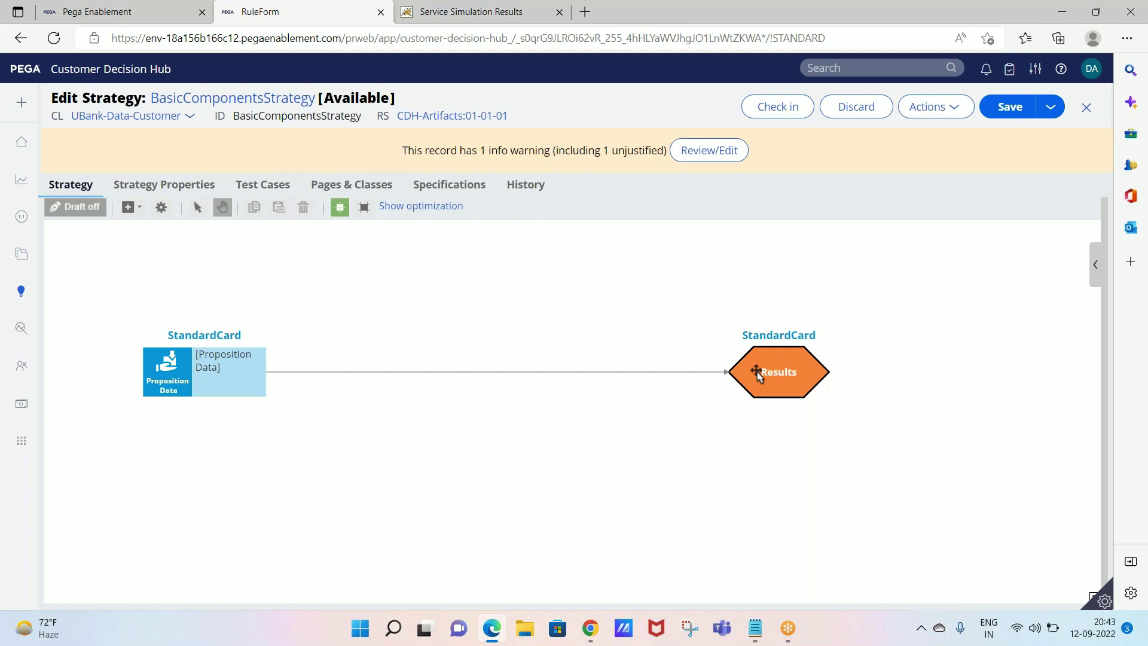
Examine the first proposition's test result fields, including CreditCardPrice and MonthlyEMI, alongside the Proposition Data component.
{"action": "left_click", "coordinate": [1095, 266]}
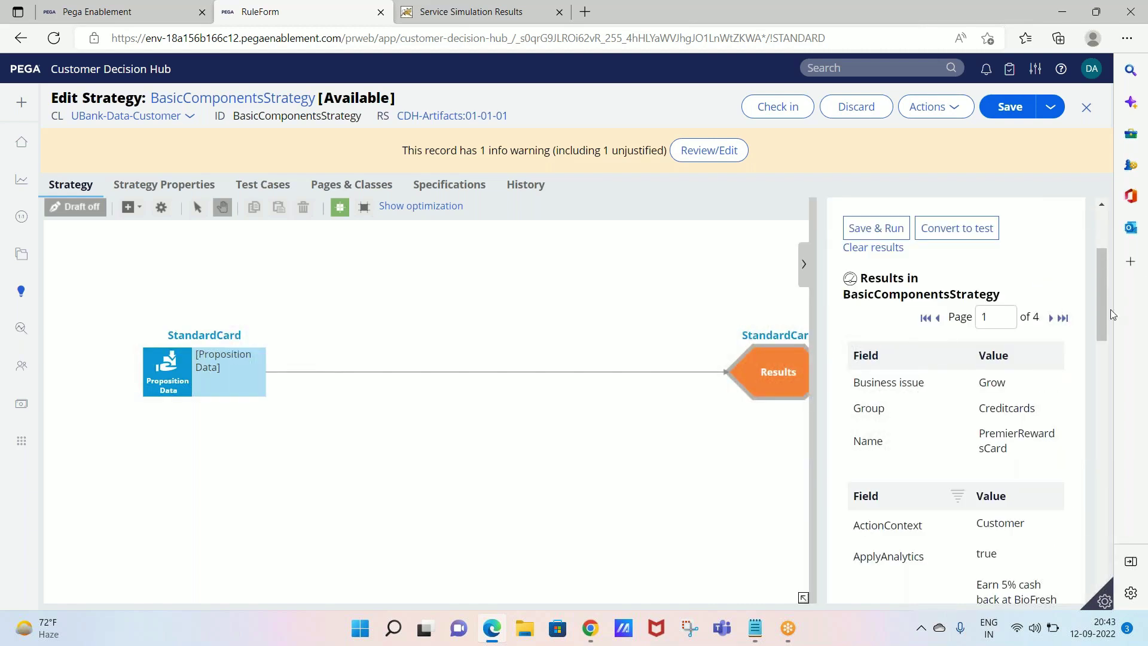
{"action": "scroll", "coordinate": [1099, 325], "scroll_direction": "up", "scroll_amount": 1}
{"action": "left_click", "coordinate": [223, 354]}
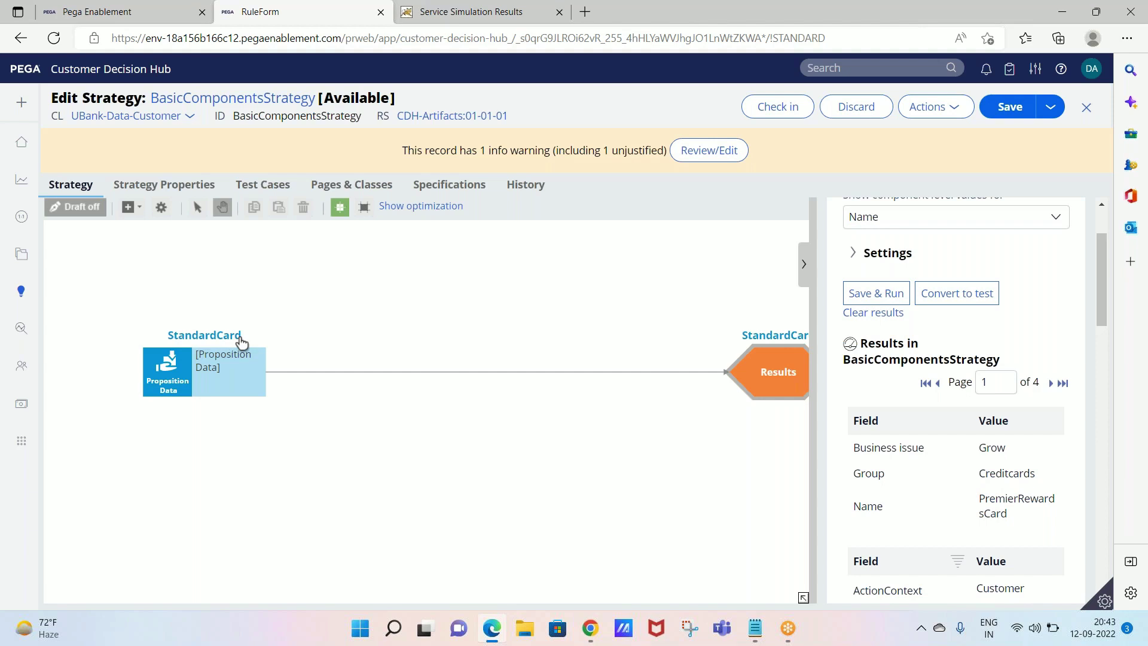
{"action": "left_click", "coordinate": [209, 369]}
{"action": "left_click", "coordinate": [202, 361]}
{"action": "left_click", "coordinate": [182, 340]}
{"action": "left_click_drag", "start_coordinate": [1099, 284], "coordinate": [1084, 429]}
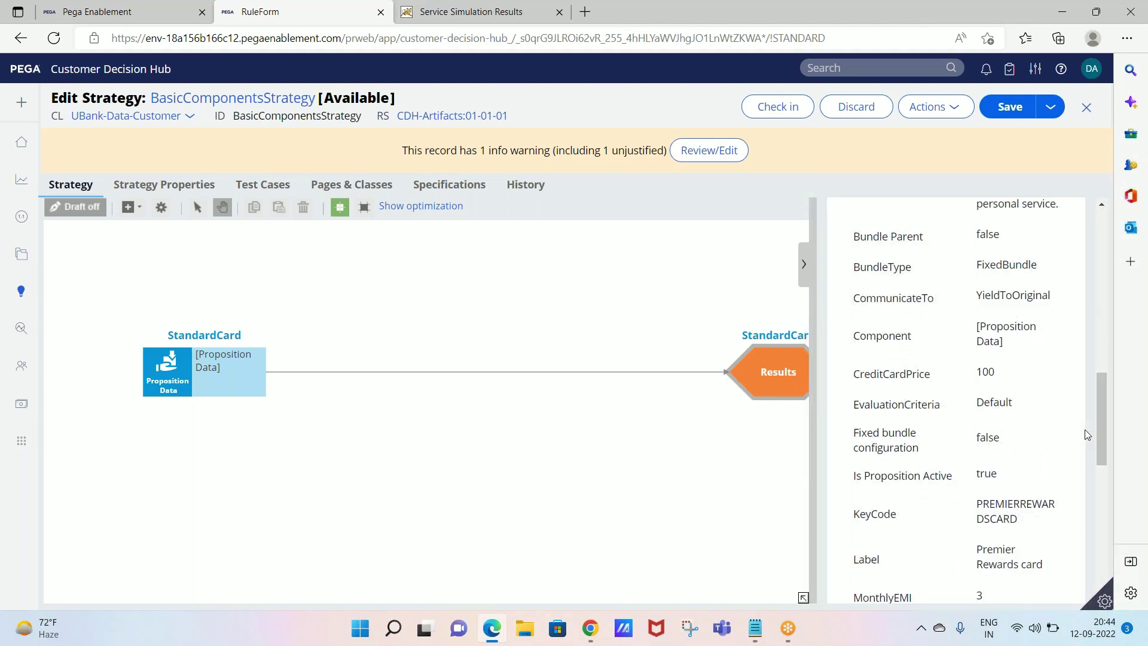
{"action": "left_click_drag", "start_coordinate": [935, 377], "coordinate": [871, 383]}
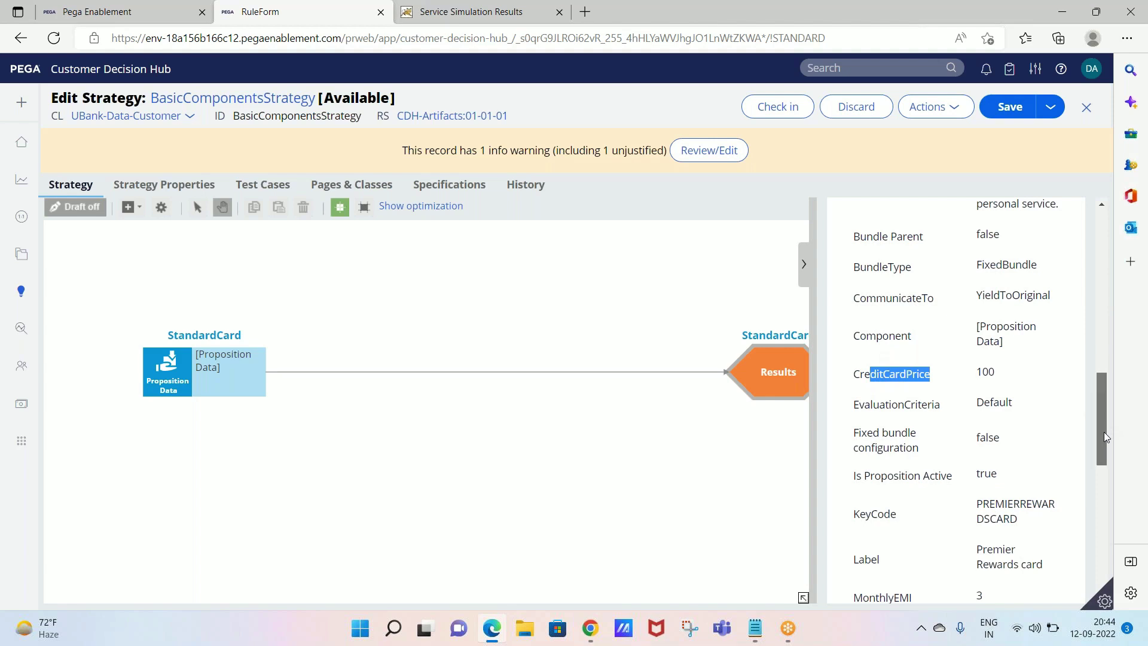
{"action": "scroll", "coordinate": [1103, 431], "scroll_direction": "down", "scroll_amount": 2}
{"action": "left_click", "coordinate": [921, 477]}
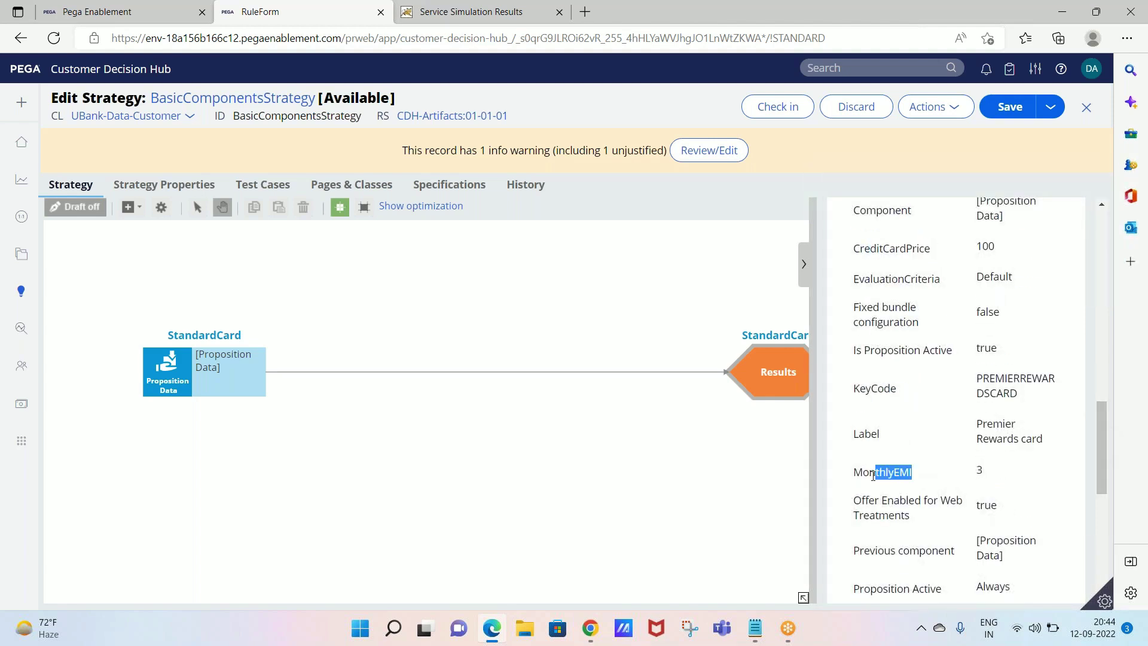
{"action": "left_click_drag", "start_coordinate": [1101, 453], "coordinate": [1059, 273]}
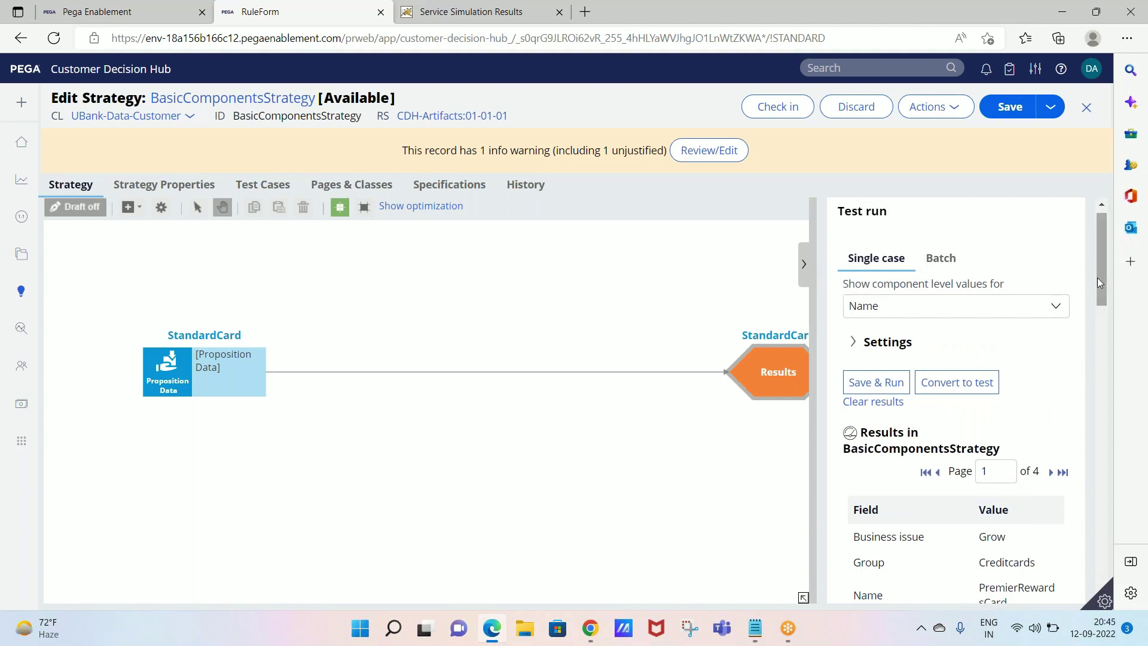
{"action": "left_click_drag", "start_coordinate": [1103, 277], "coordinate": [1103, 408]}
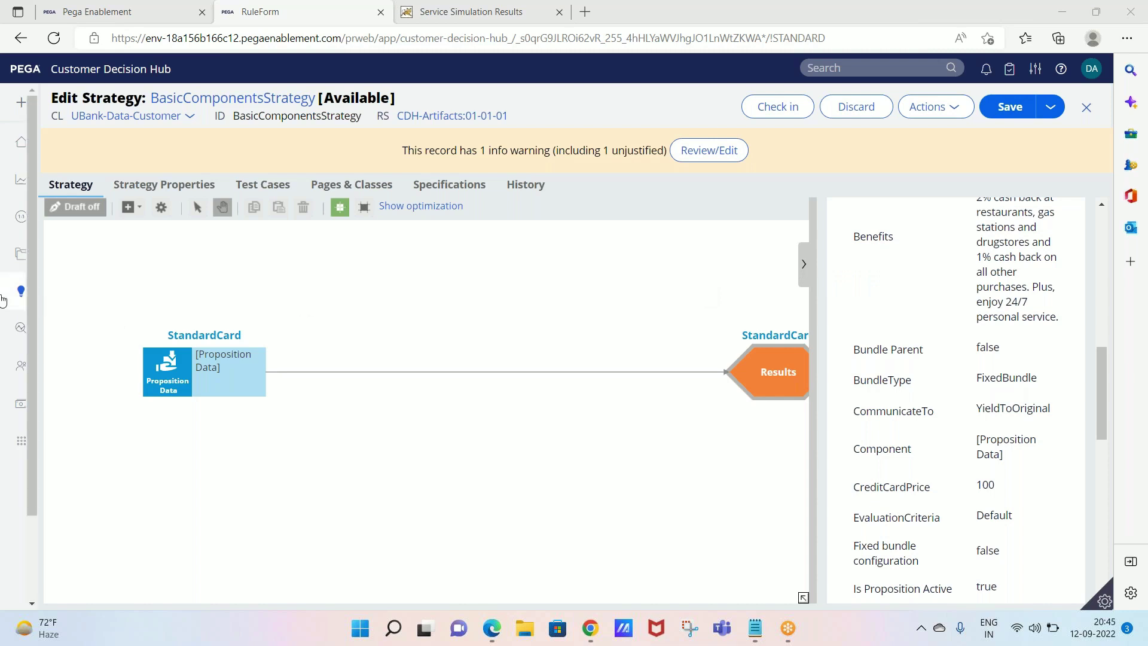
Switch to Dev Studio and check out the Credit cards decision data to edit its form fields.
{"action": "mouse_move", "coordinate": [21, 295]}
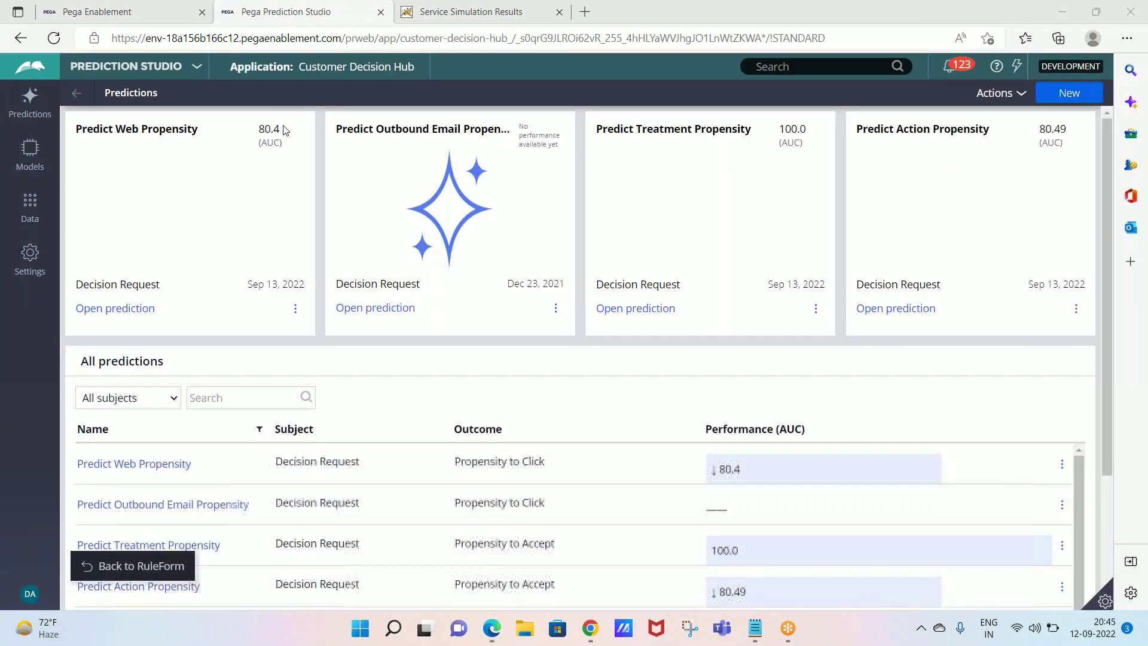
{"action": "left_click", "coordinate": [131, 66]}
{"action": "left_click", "coordinate": [105, 117]}
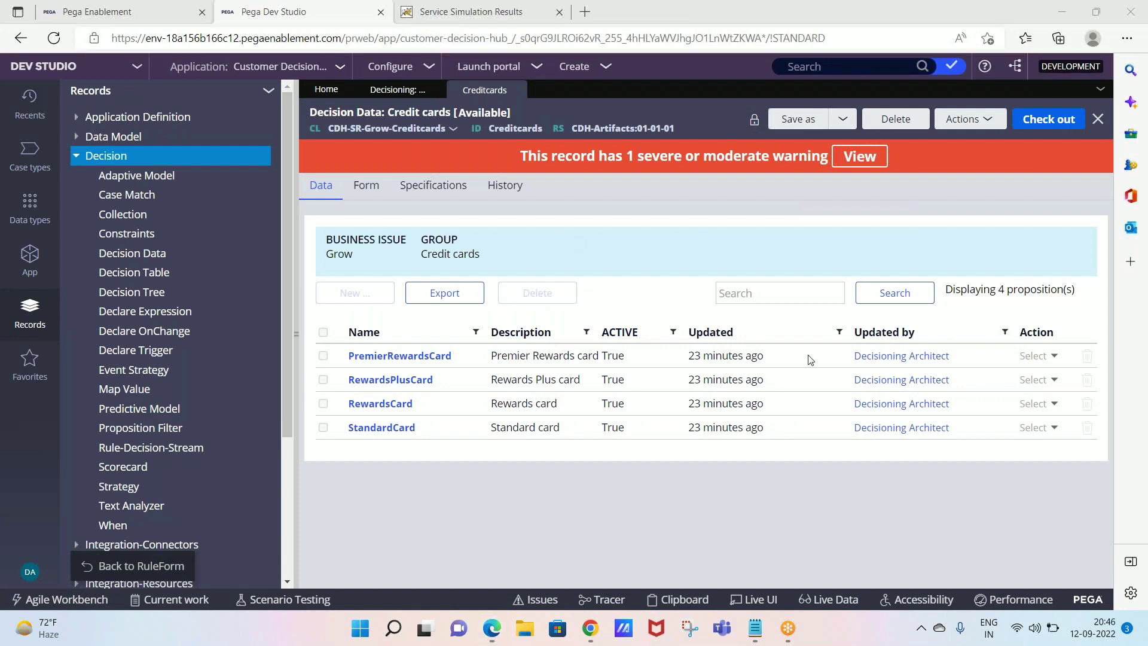
{"action": "left_click", "coordinate": [362, 197]}
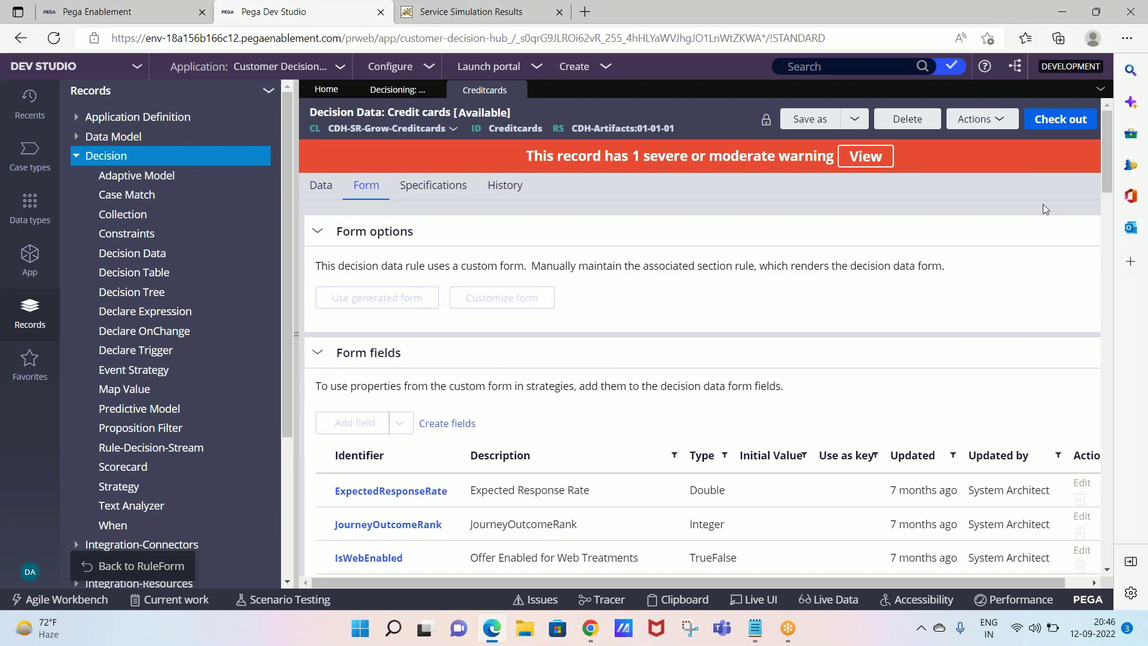
{"action": "mouse_move", "coordinate": [1104, 177]}
{"action": "left_mouse_down"}
{"action": "mouse_move", "coordinate": [1143, 575]}
{"action": "mouse_move", "coordinate": [1110, 163]}
{"action": "left_mouse_up"}
{"action": "left_click", "coordinate": [1053, 122]}
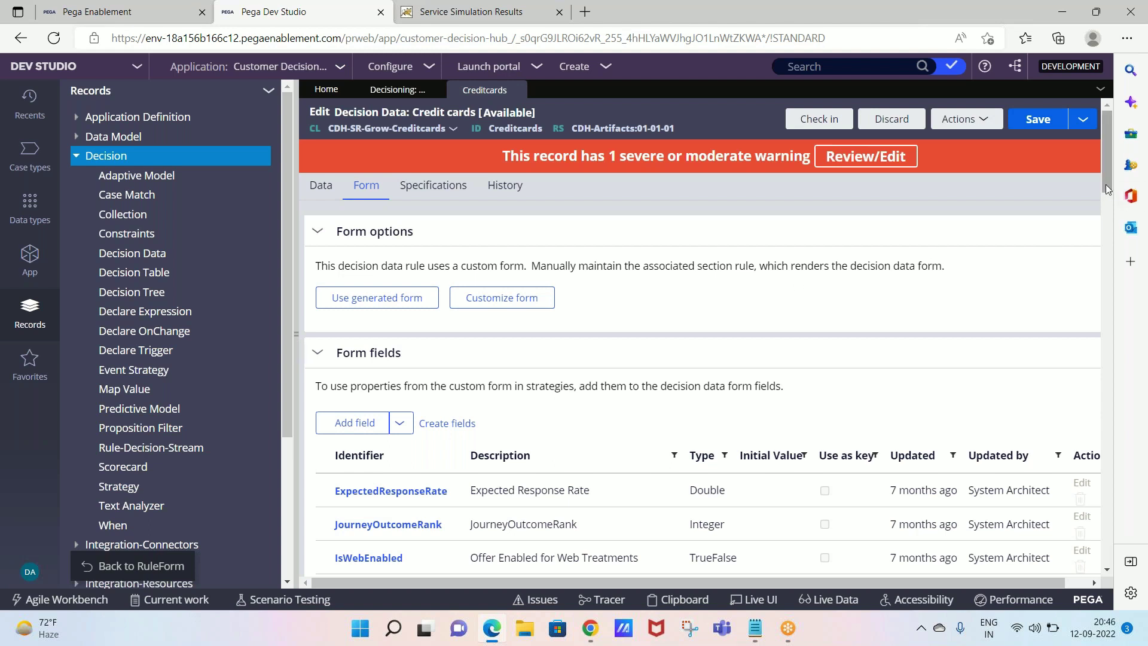
Add the form fields ApplicableOccupation and ApplicableCustomerType to the Credit cards decision data.
{"action": "mouse_move", "coordinate": [1103, 181]}
{"action": "left_mouse_down"}
{"action": "mouse_move", "coordinate": [1105, 500]}
{"action": "mouse_move", "coordinate": [1105, 202]}
{"action": "left_mouse_up"}
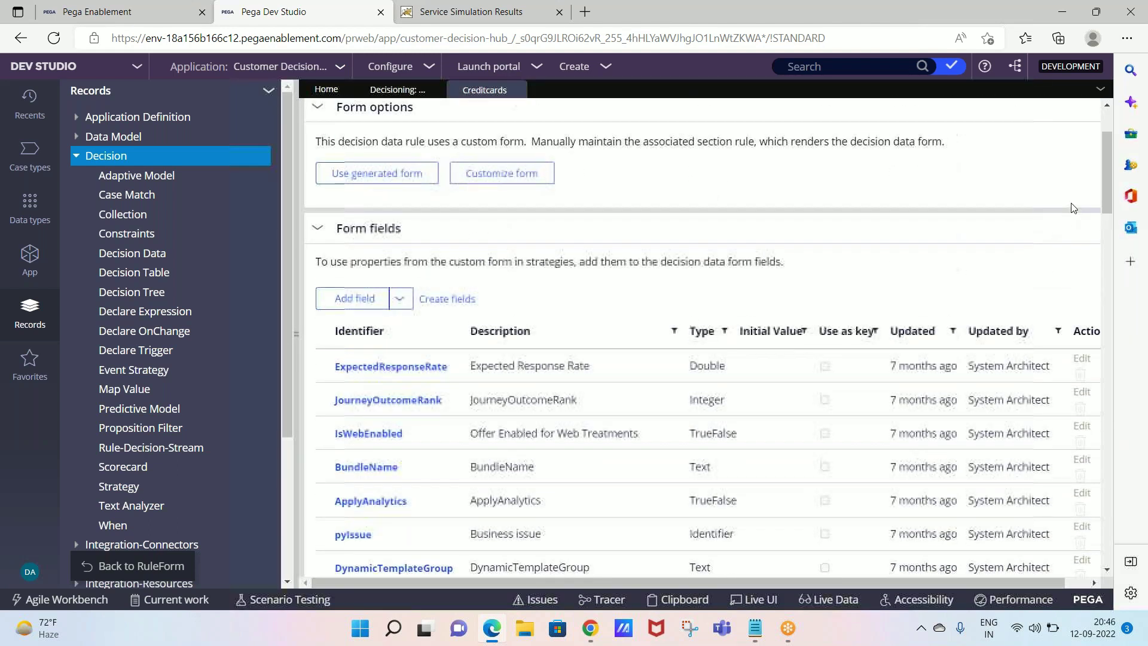
{"action": "left_click", "coordinate": [379, 292]}
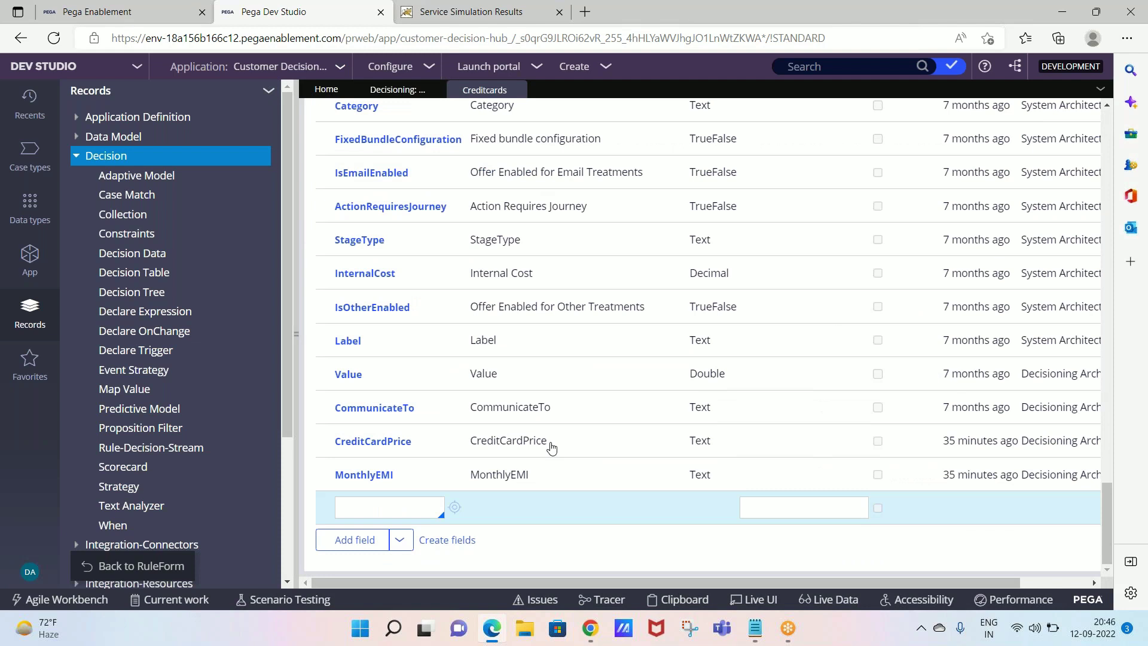
{"action": "type", "text": "ApplicableOccupation"}
{"action": "left_click", "coordinate": [371, 539]}
{"action": "type", "text": "ApplicableCus"}
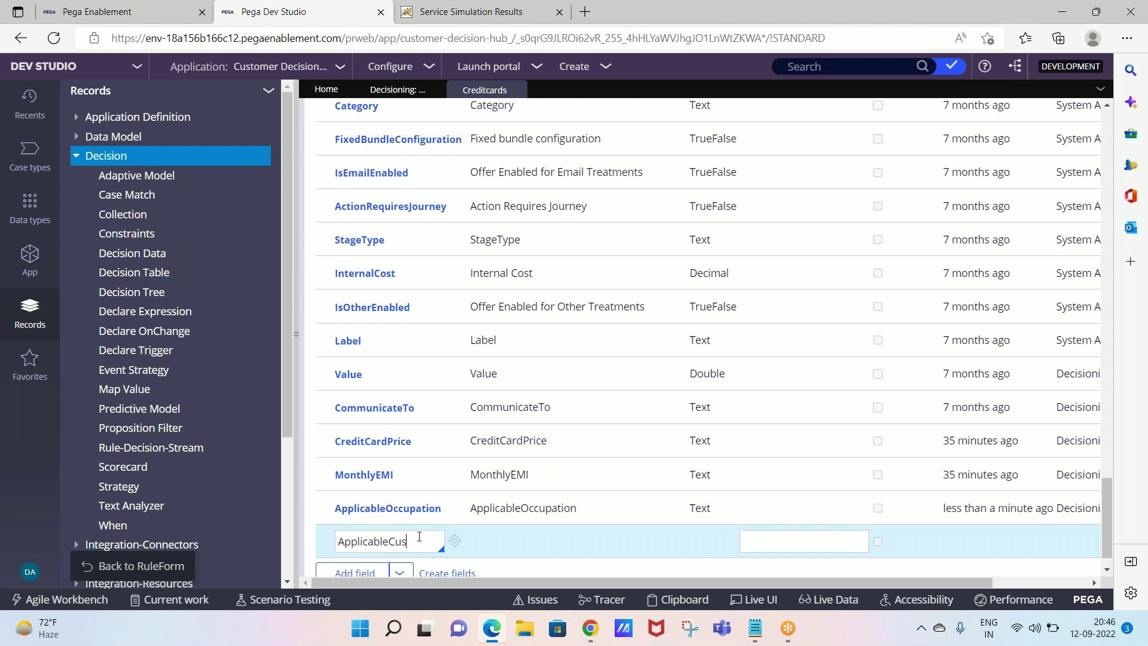
{"action": "type", "text": "tomerType"}
{"action": "left_click", "coordinate": [515, 568]}
{"action": "left_click_drag", "start_coordinate": [576, 582], "coordinate": [1099, 527]}
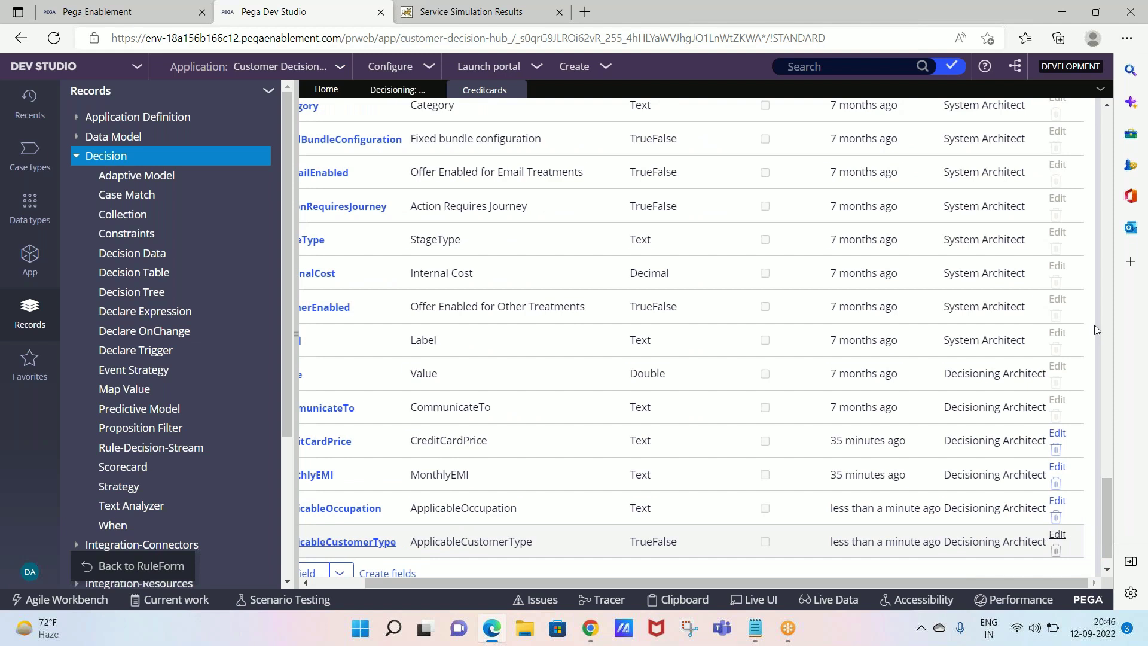
{"action": "left_click_drag", "start_coordinate": [1094, 325], "coordinate": [1120, 464]}
Save and check in the Credit cards decision data with the comment "added properties to generated form", and return to BasicComponentsStrategy in Customer Decision Hub.
{"action": "left_click_drag", "start_coordinate": [1106, 513], "coordinate": [1064, 98]}
{"action": "left_click", "coordinate": [1014, 119]}
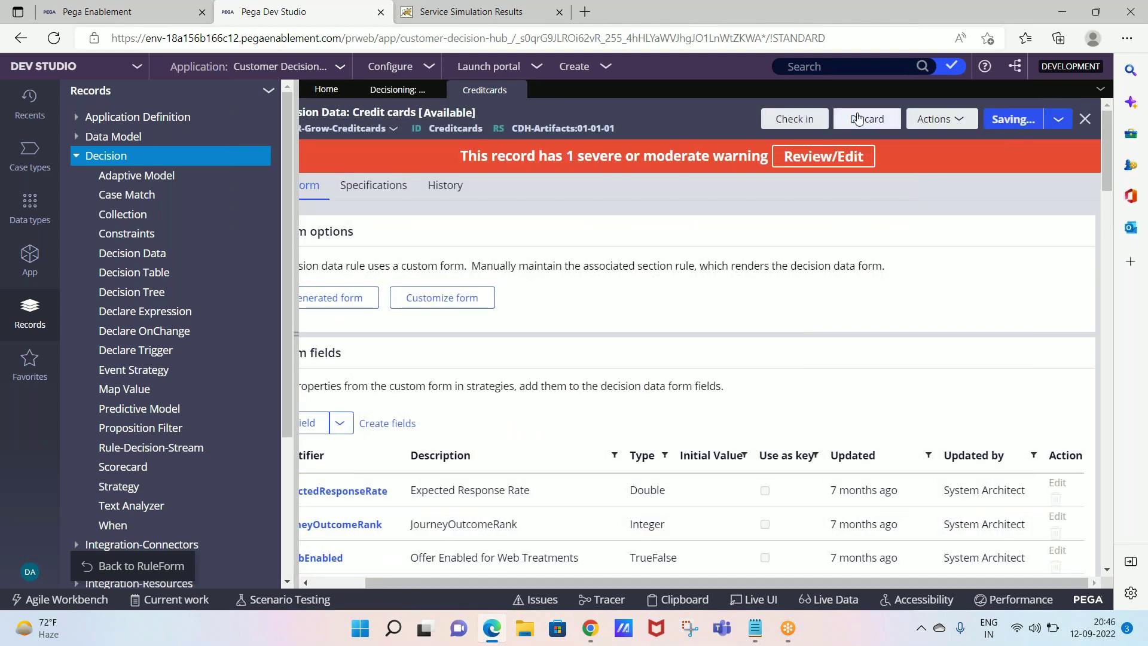
{"action": "double_click", "coordinate": [805, 122]}
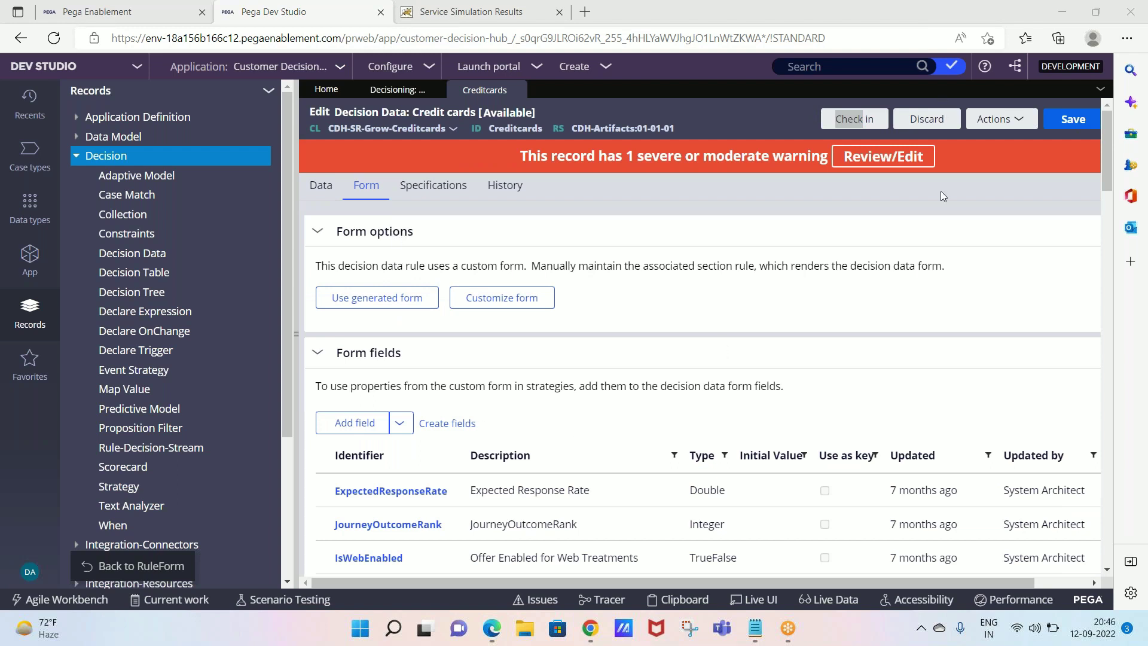
{"action": "left_click", "coordinate": [853, 119]}
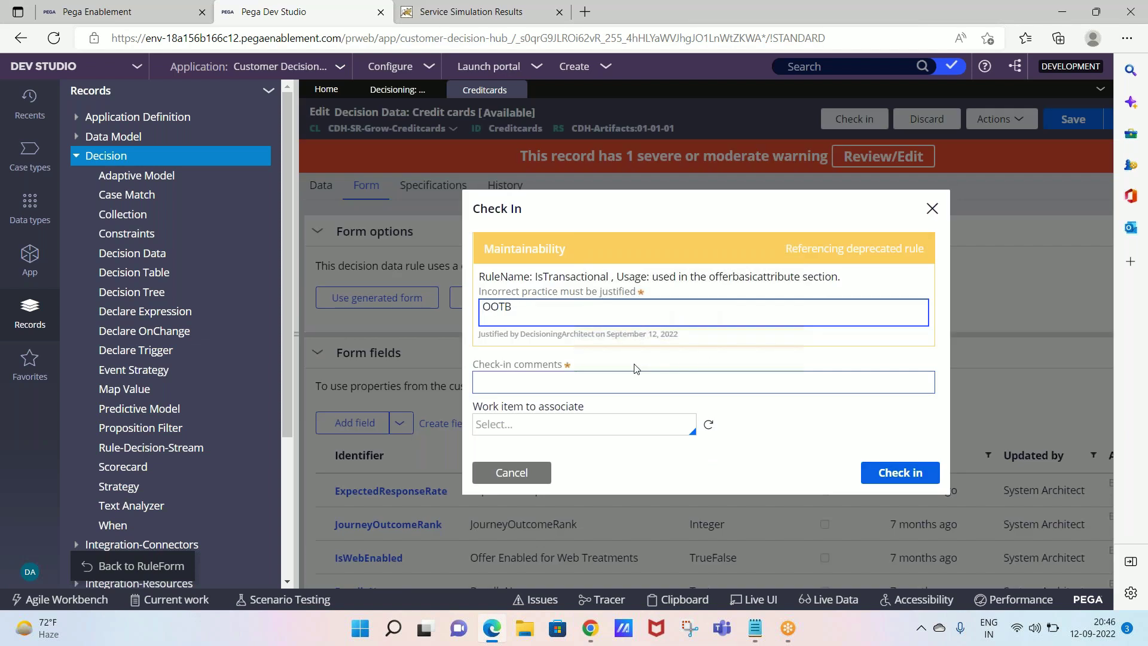
{"action": "left_click", "coordinate": [626, 377]}
{"action": "type", "text": "added"}
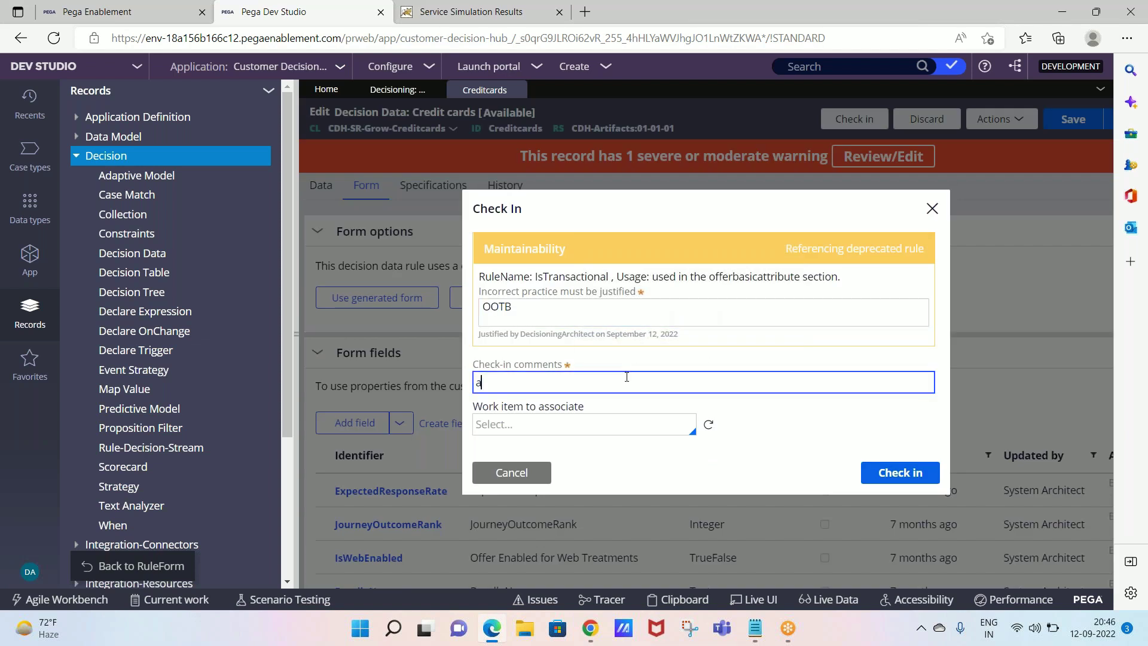
{"action": "type", "text": " properties to generated form"}
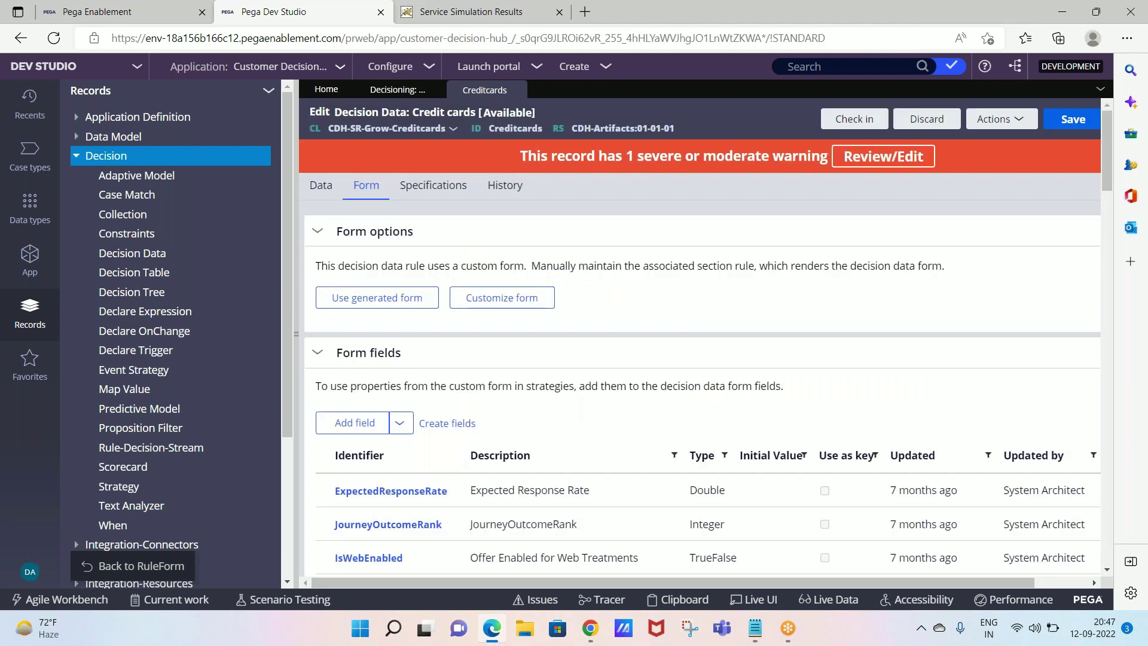
{"action": "left_click", "coordinate": [121, 568]}
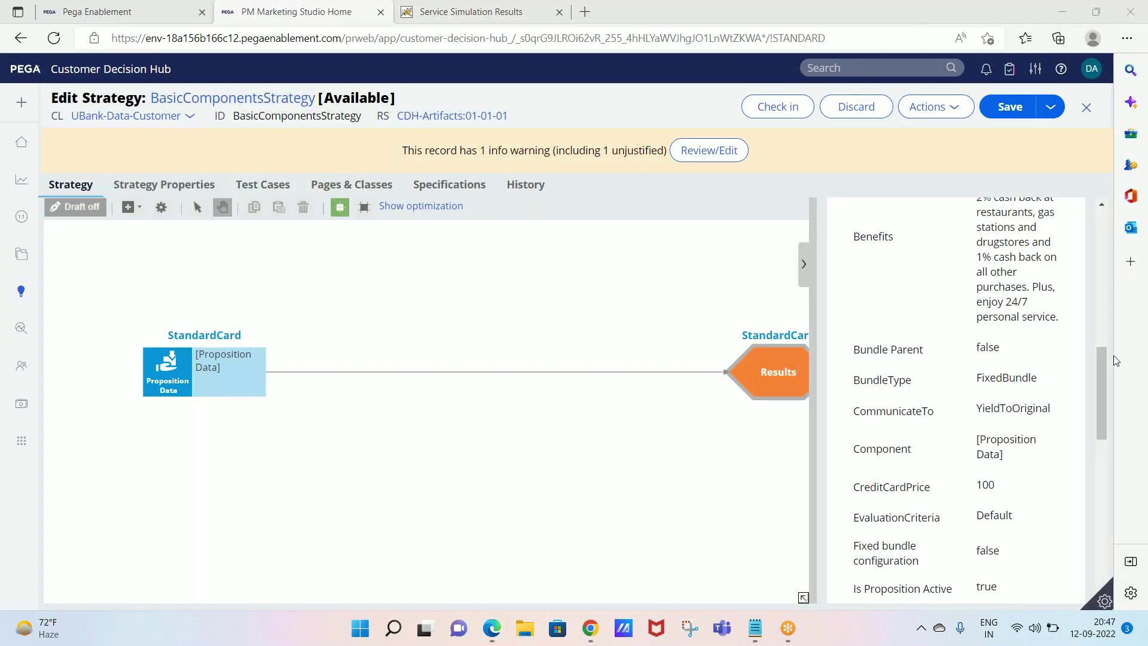
Rerun the single-case strategy test and check the ApplicableCustomerType and ApplicableOccupation fields in the first proposition's results.
{"action": "left_click_drag", "start_coordinate": [1098, 401], "coordinate": [1076, 252]}
{"action": "left_click", "coordinate": [872, 399]}
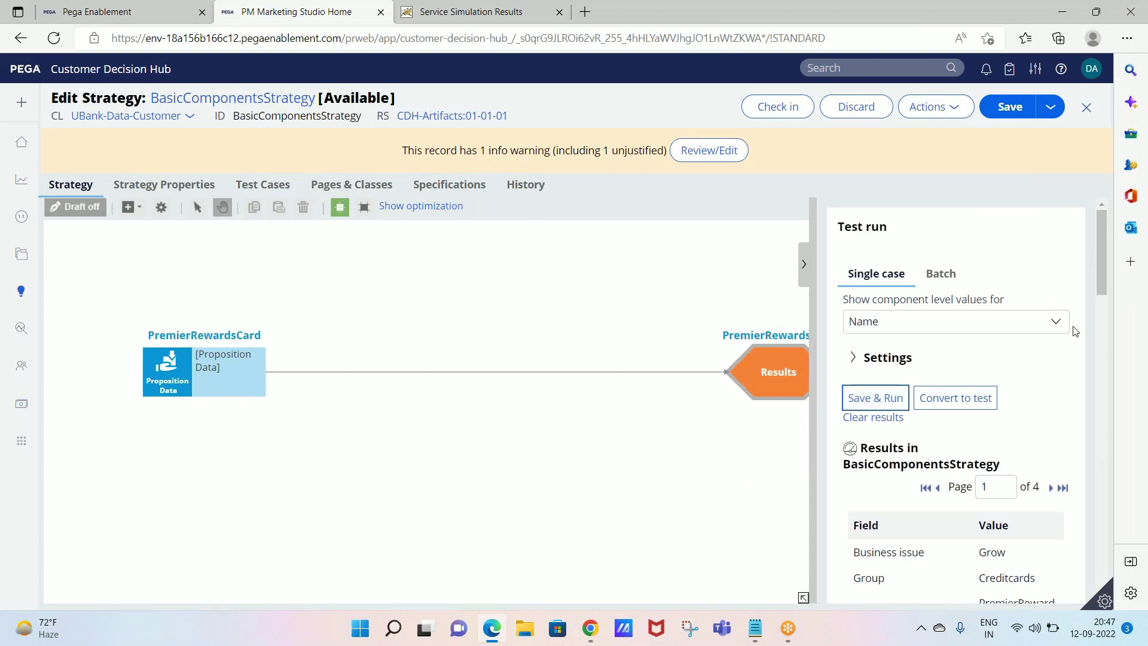
{"action": "left_click_drag", "start_coordinate": [1101, 263], "coordinate": [986, 324]}
{"action": "left_click_drag", "start_coordinate": [858, 297], "coordinate": [976, 298]}
{"action": "left_click", "coordinate": [846, 333]}
{"action": "left_click_drag", "start_coordinate": [846, 332], "coordinate": [958, 303]}
{"action": "left_click", "coordinate": [1042, 319]}
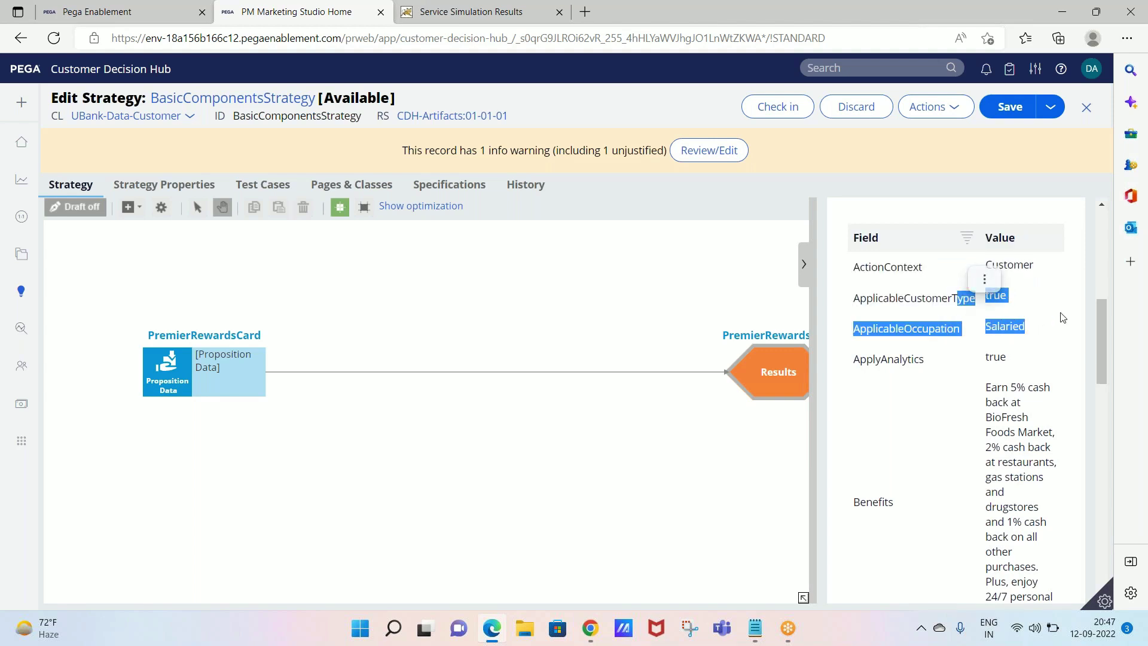
Review the first proposition's remaining result fields, and show the test results of the second proposition.
{"action": "left_click_drag", "start_coordinate": [1103, 356], "coordinate": [1096, 536]}
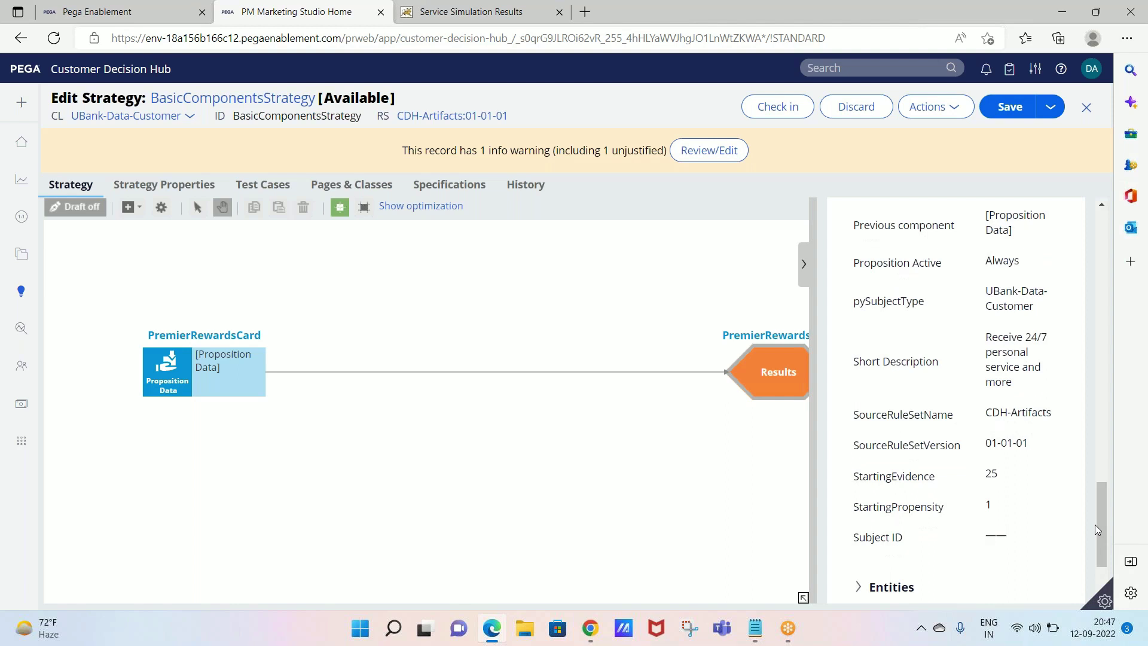
{"action": "left_click_drag", "start_coordinate": [1102, 554], "coordinate": [1096, 446]}
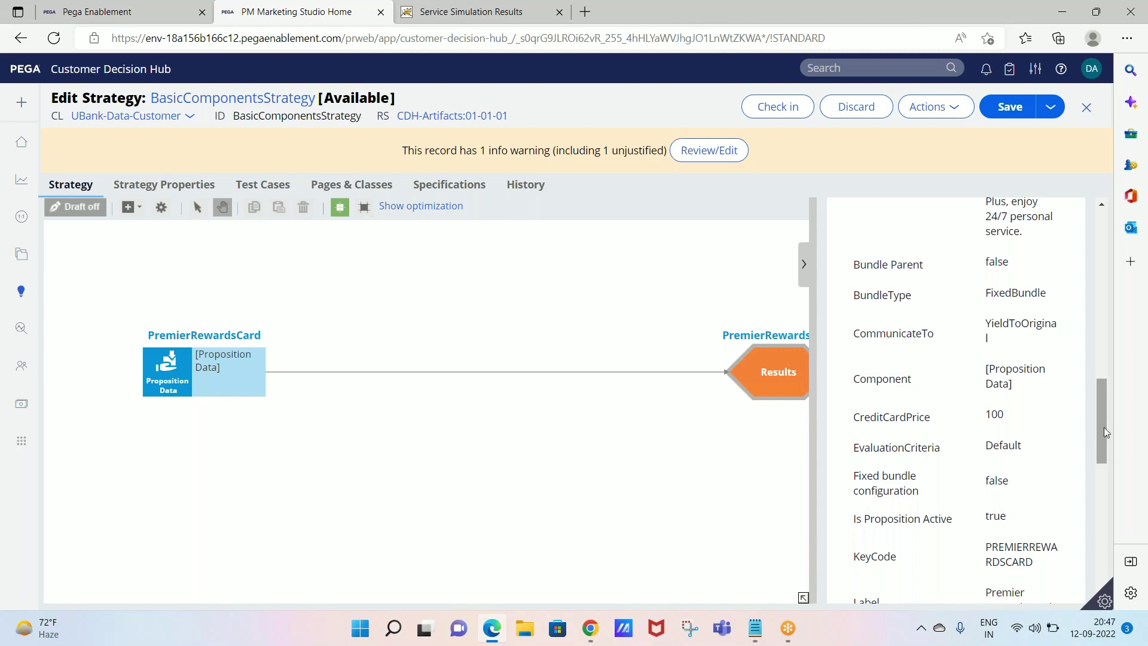
{"action": "left_click_drag", "start_coordinate": [1103, 427], "coordinate": [1098, 311]}
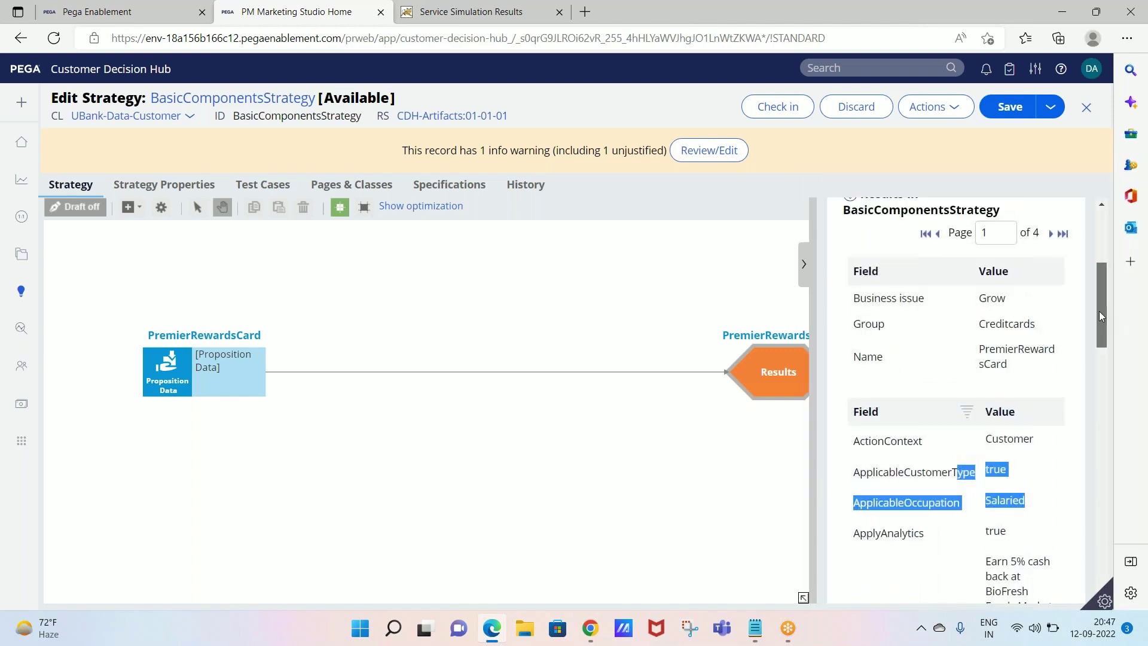
{"action": "left_click", "coordinate": [1052, 234]}
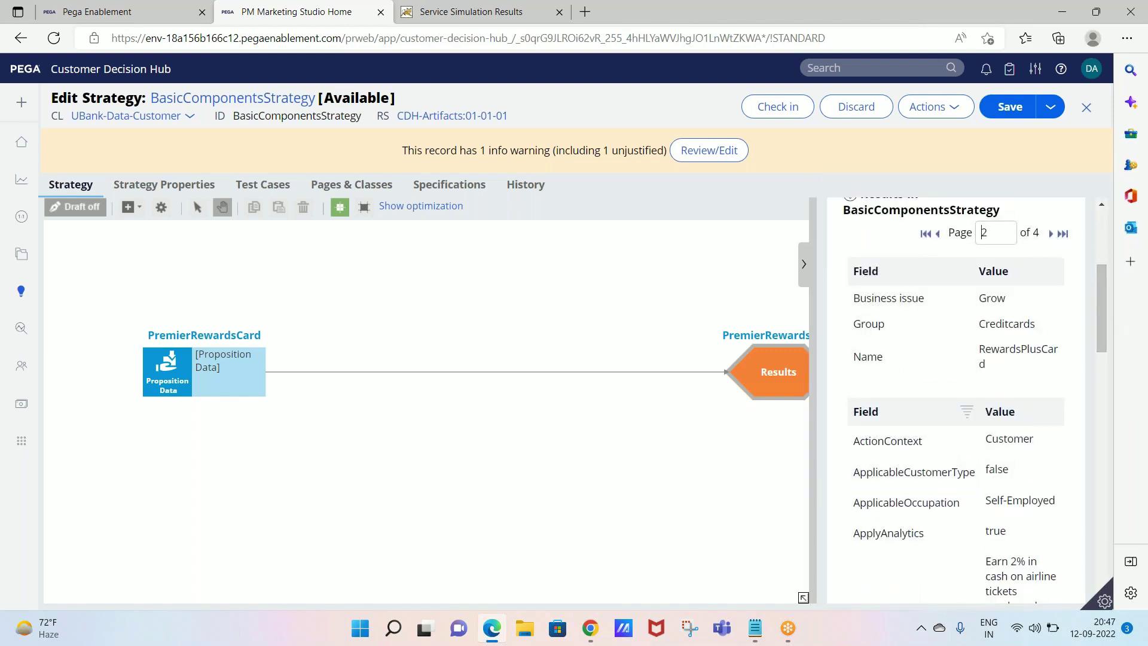
Move the Results component farther from Proposition Data and add an Arbitration Filter component below the connector between them.
{"action": "left_click", "coordinate": [804, 268]}
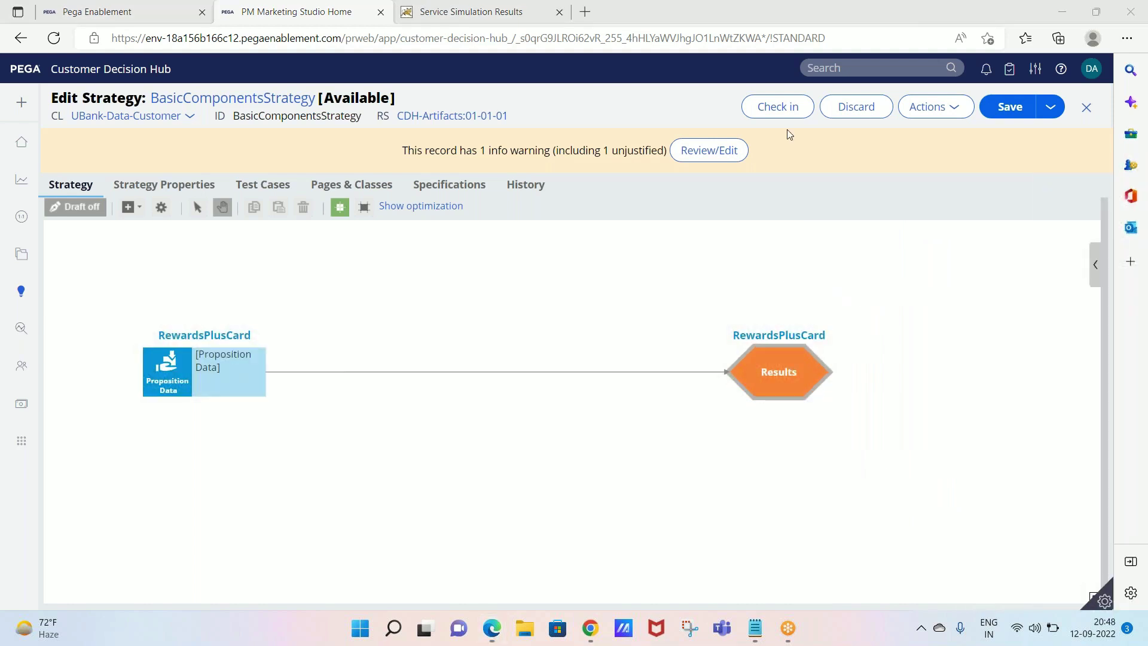
{"action": "left_click_drag", "start_coordinate": [773, 390], "coordinate": [942, 388]}
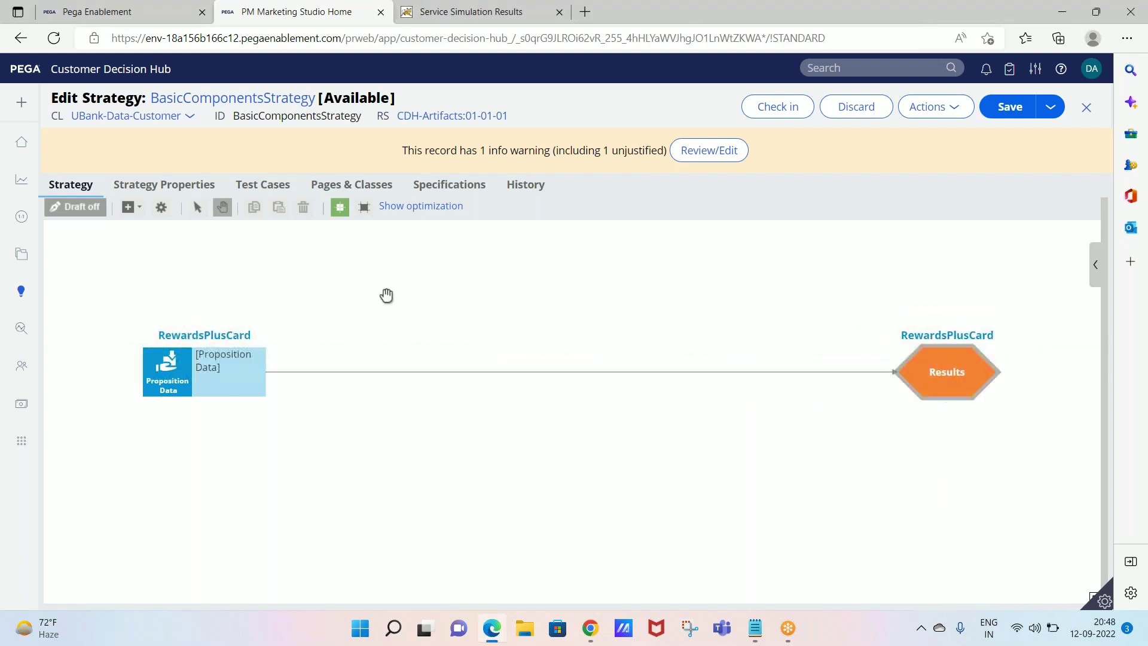
{"action": "left_click", "coordinate": [127, 207]}
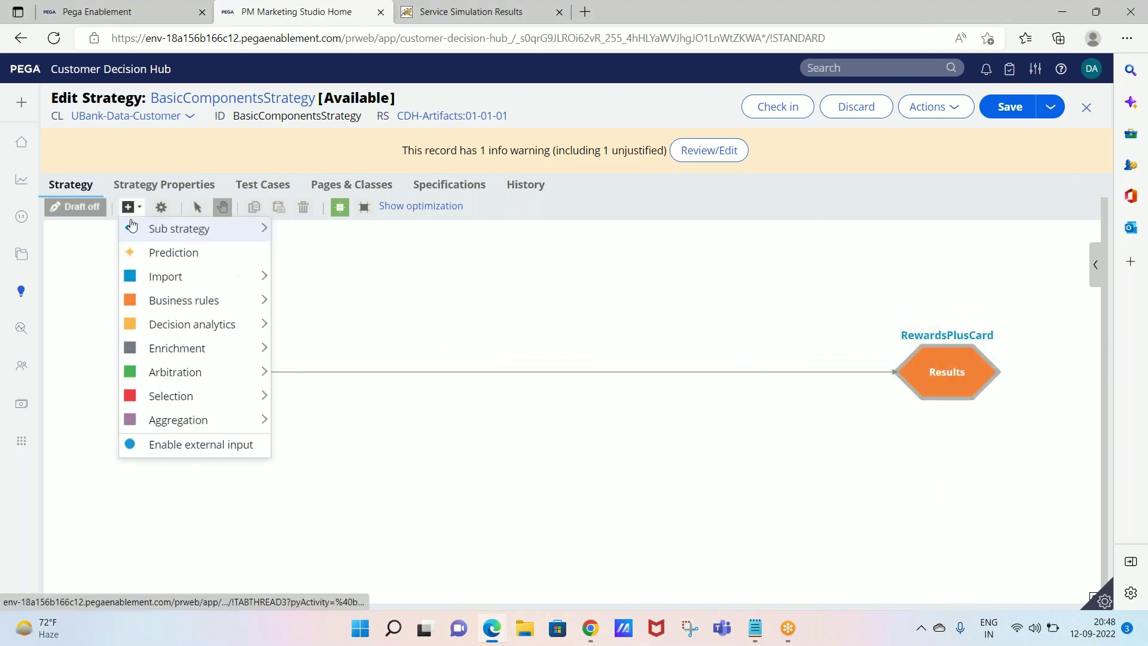
{"action": "mouse_move", "coordinate": [171, 370]}
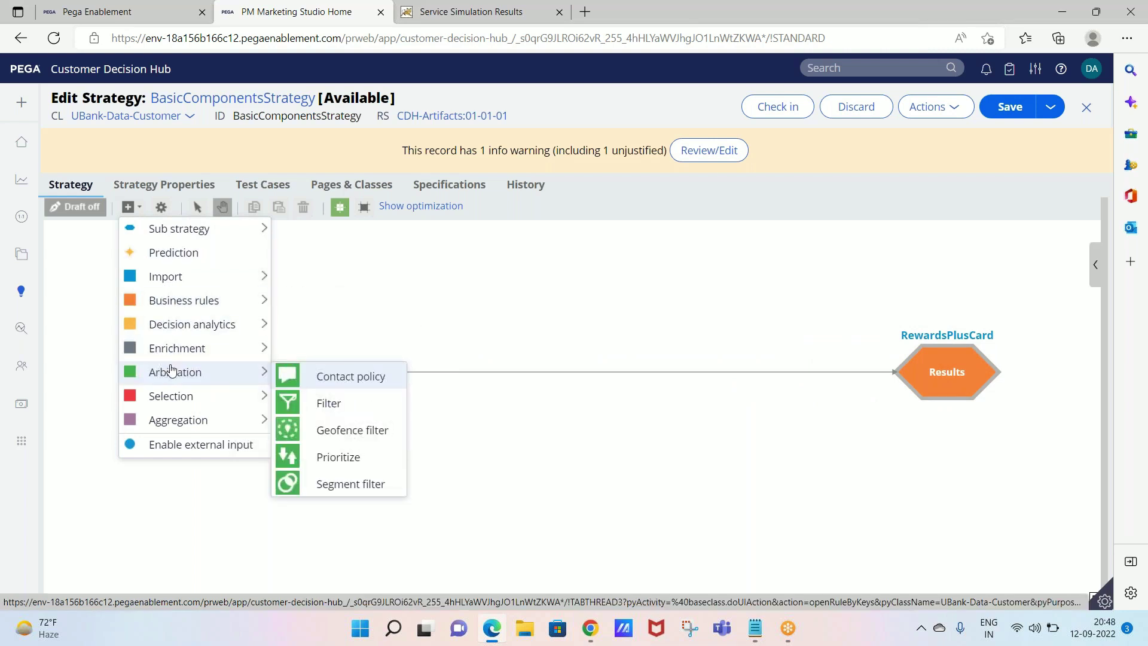
{"action": "left_click", "coordinate": [328, 402]}
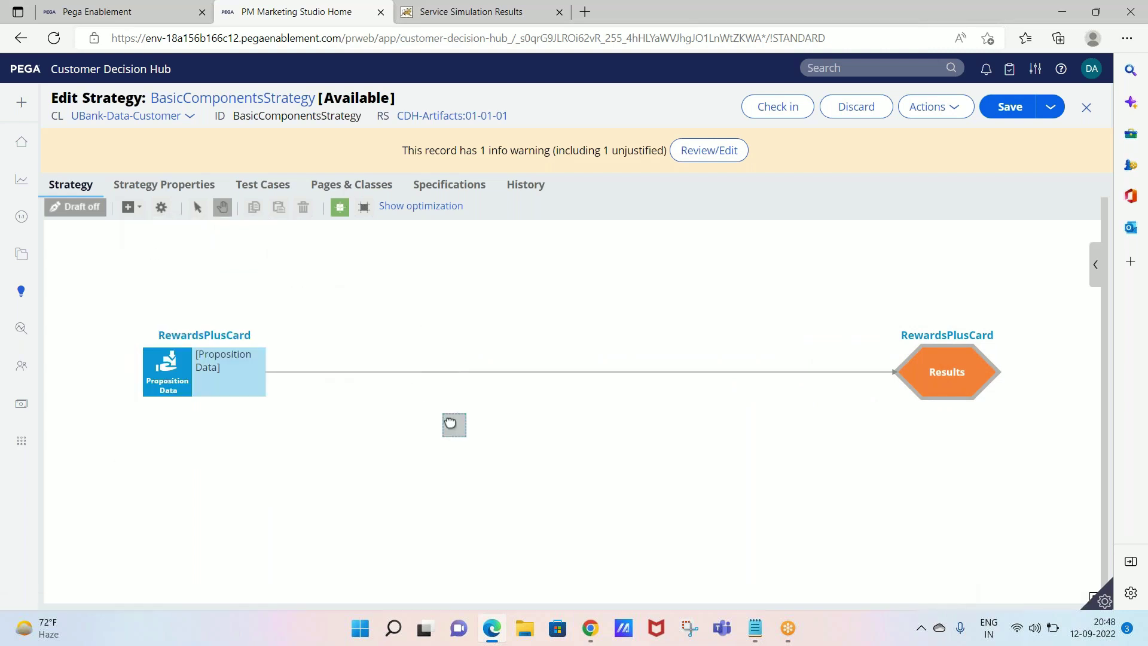
{"action": "left_click", "coordinate": [466, 429]}
Reroute the Proposition Data connector from Results to the Filter component, with the Filter placed in line between them.
{"action": "left_click", "coordinate": [516, 374]}
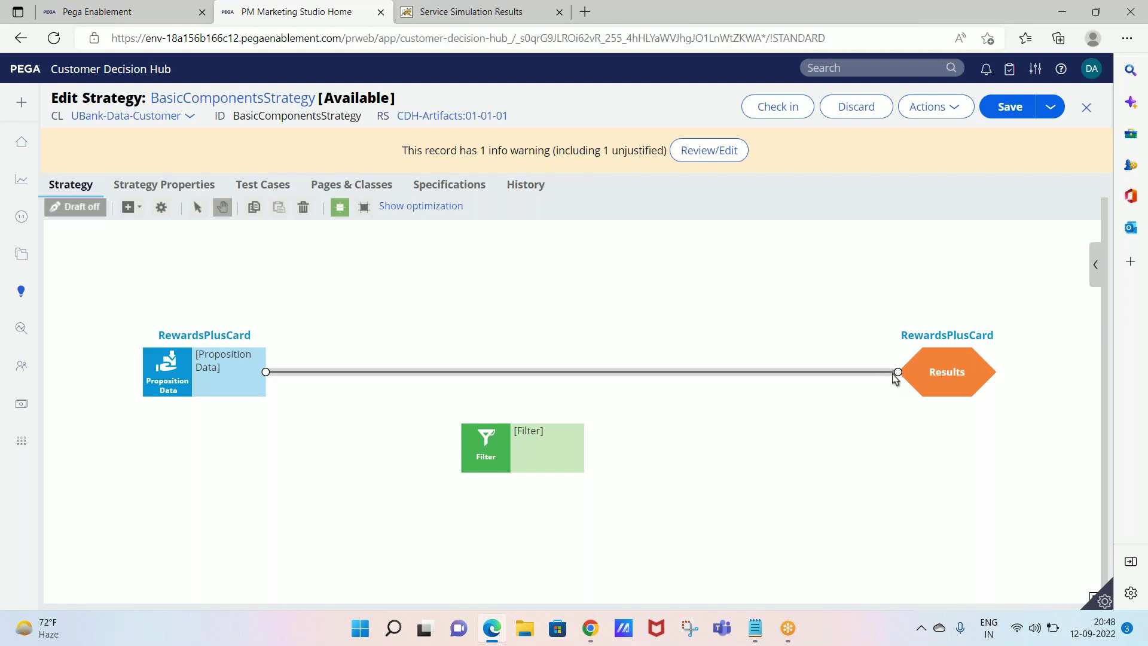
{"action": "left_click_drag", "start_coordinate": [897, 377], "coordinate": [496, 375]}
{"action": "left_click", "coordinate": [496, 452]}
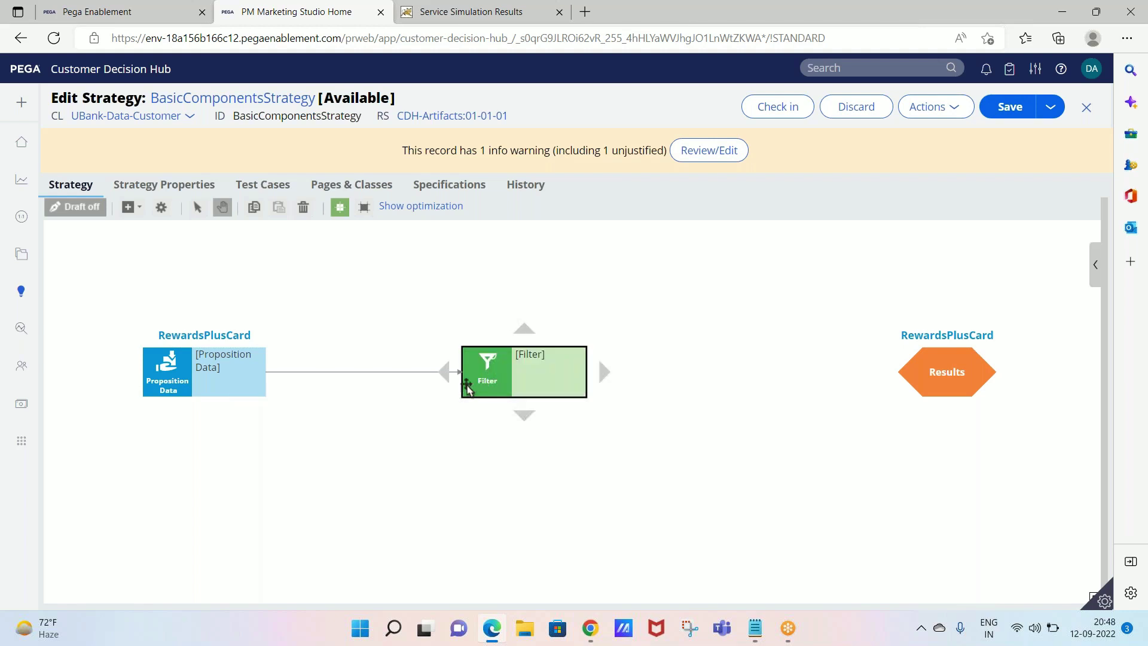
Set the Filter component's filter condition to .ApplicableOccupation=="Salaried".
{"action": "double_click", "coordinate": [497, 374]}
{"action": "left_click", "coordinate": [472, 365]}
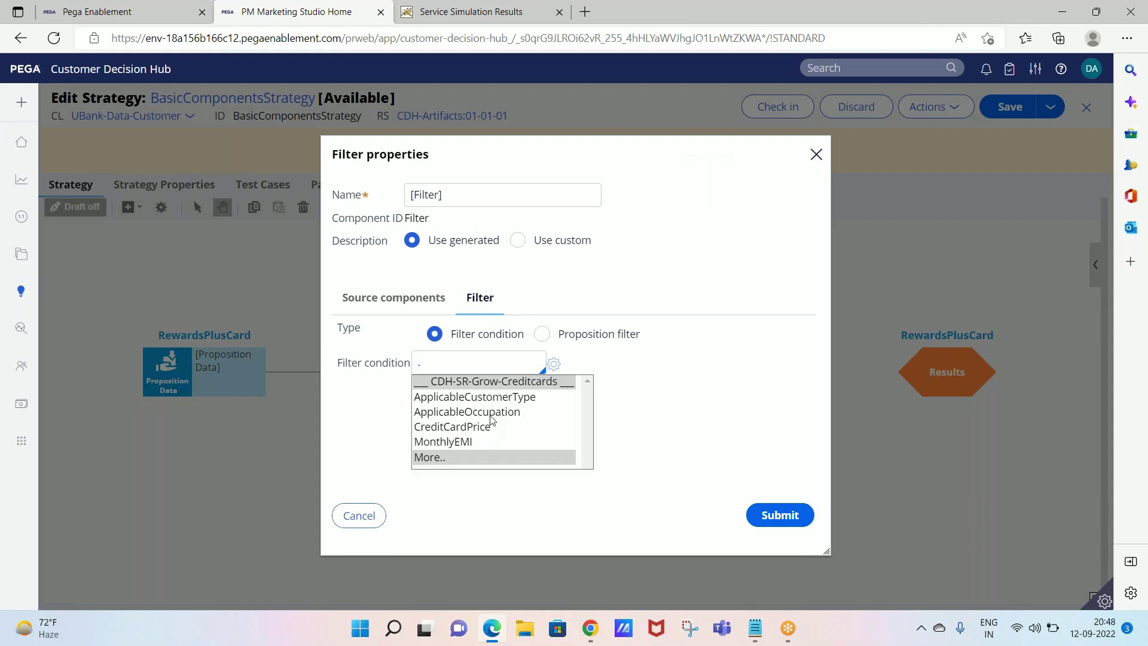
{"action": "left_click", "coordinate": [486, 412]}
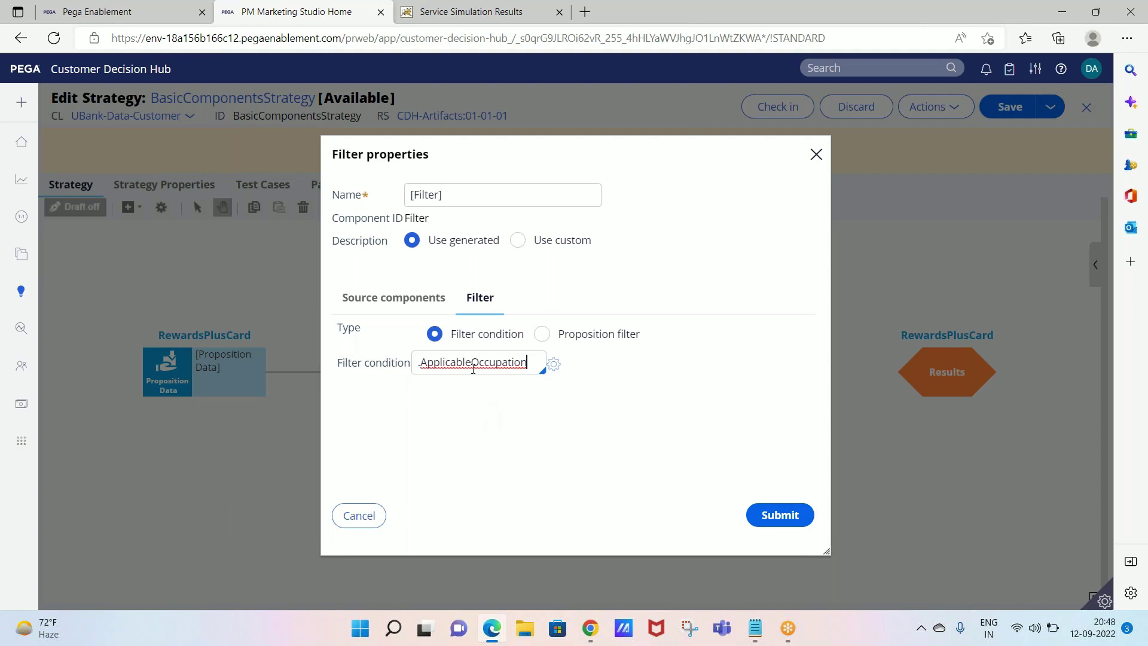
{"action": "key", "text": "ctrl+a"}
{"action": "key", "text": "BackSpace"}
{"action": "type", "text": "."}
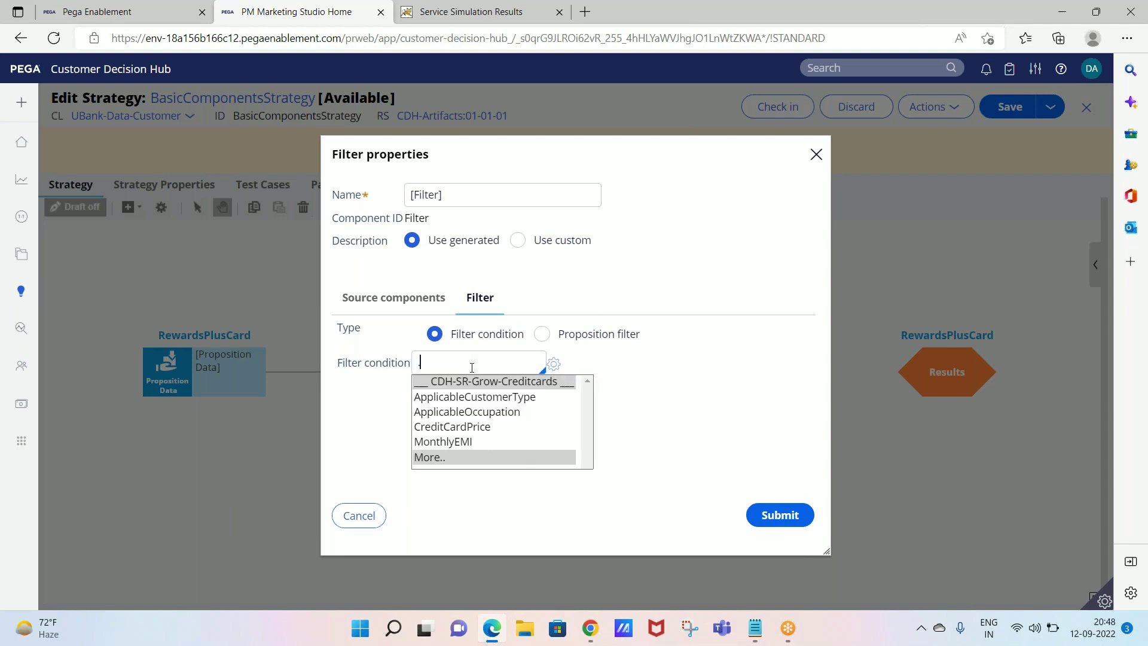
{"action": "left_click", "coordinate": [456, 413]}
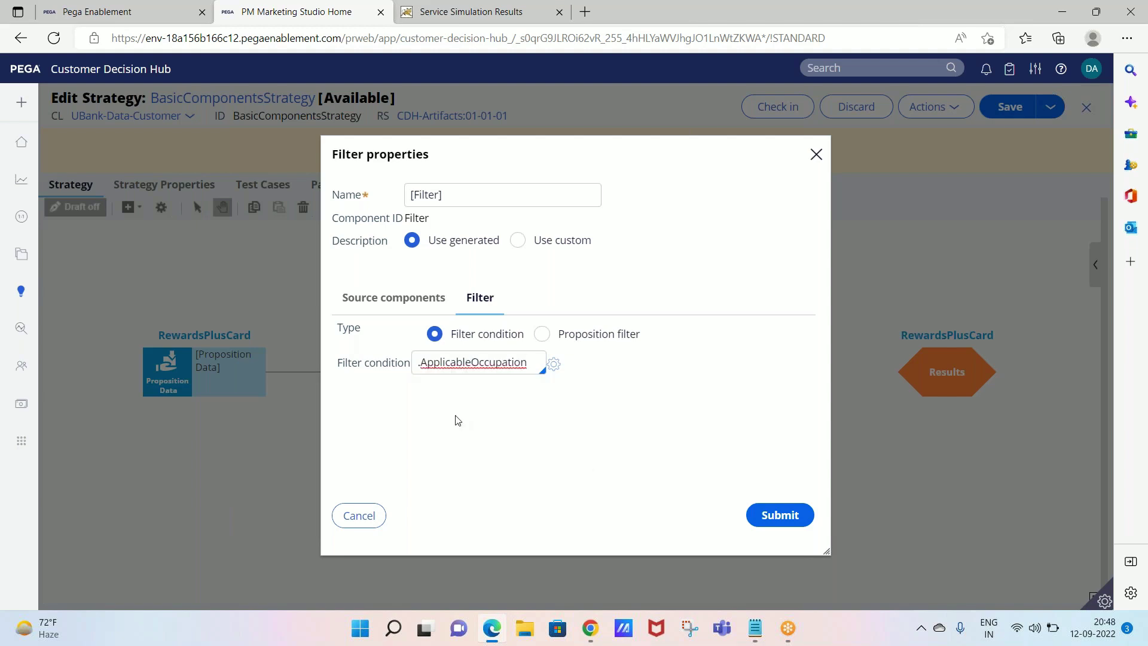
{"action": "type", "text": "==\"Salaried\""}
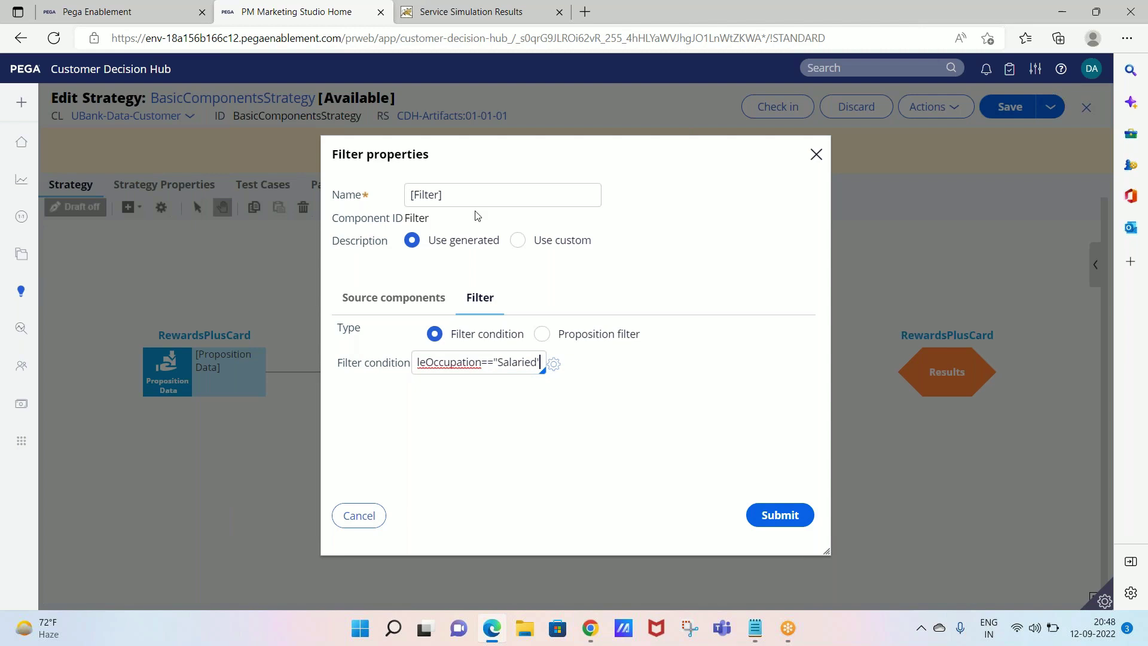
Name the filter "Filter By Offers applicable to Salaried Customers" and submit its properties.
{"action": "left_click", "coordinate": [476, 186]}
{"action": "key", "text": "ctrl+a"}
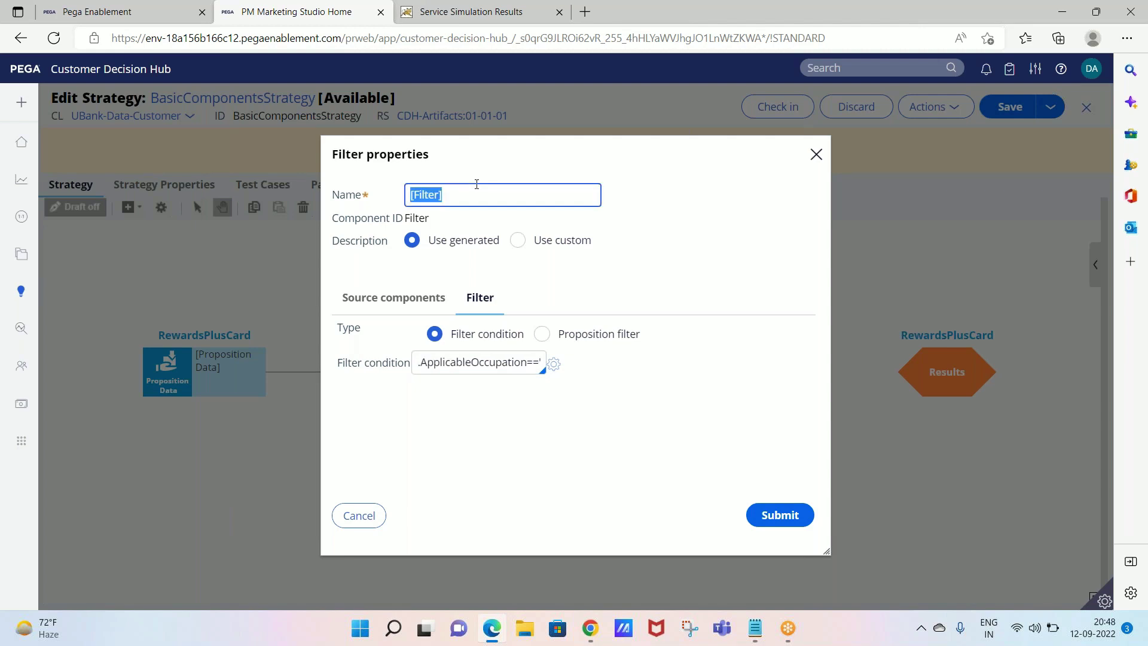
{"action": "type", "text": "Filter By Salaried Customers"}
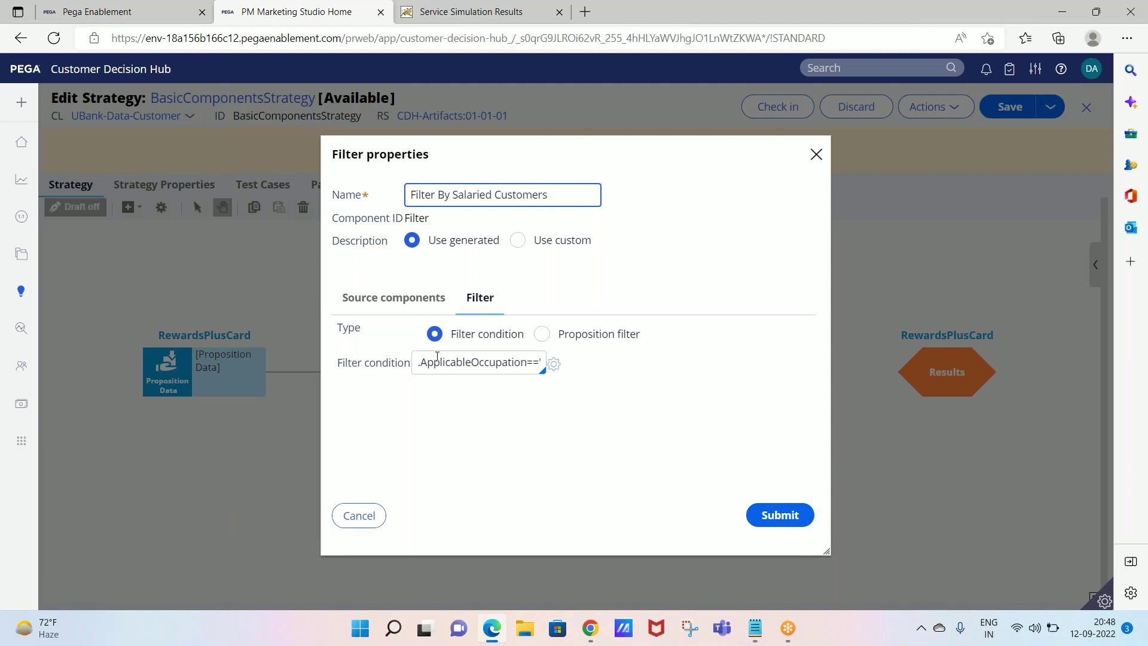
{"action": "left_click_drag", "start_coordinate": [419, 365], "coordinate": [532, 371]}
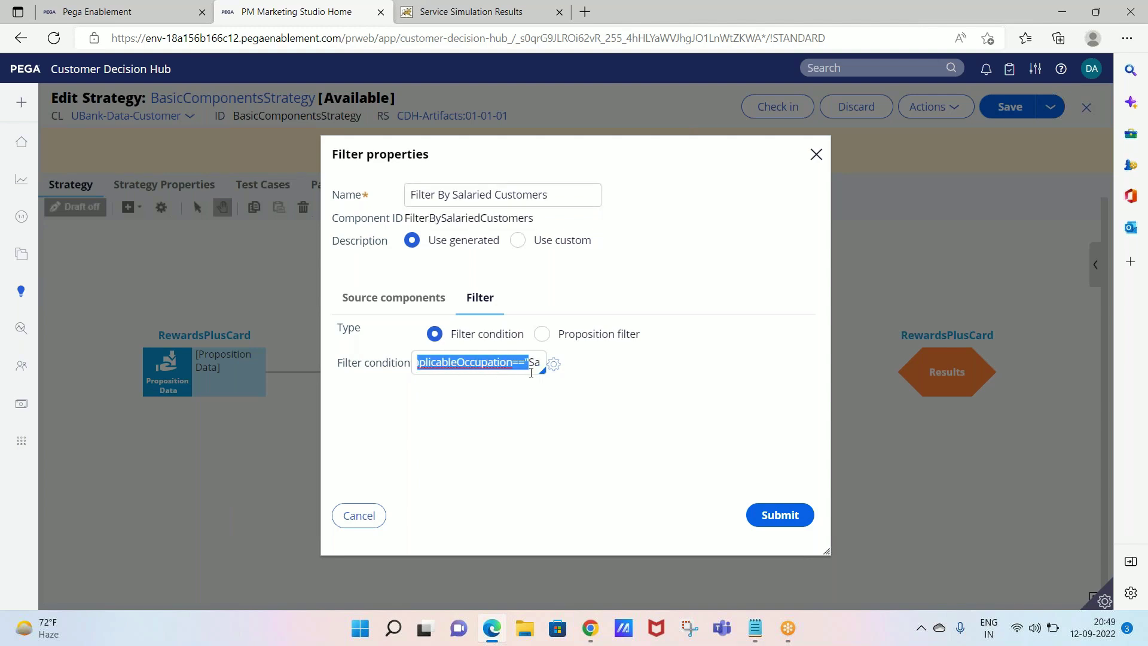
{"action": "left_click", "coordinate": [455, 193]}
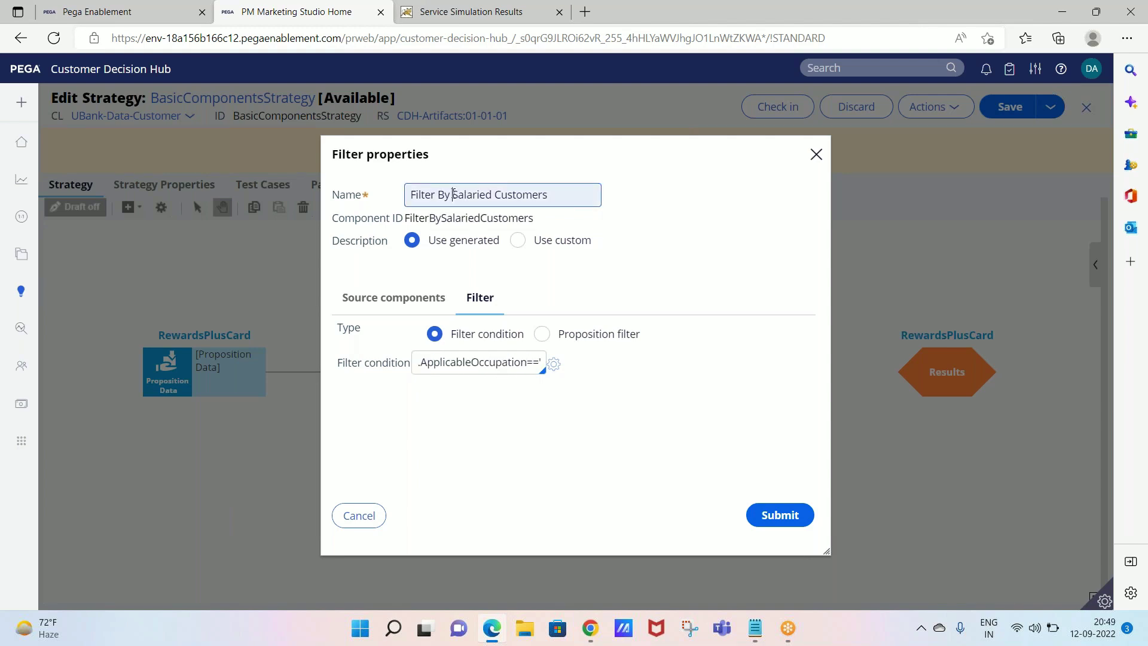
{"action": "type", "text": "Offe"}
{"action": "type", "text": "rs"}
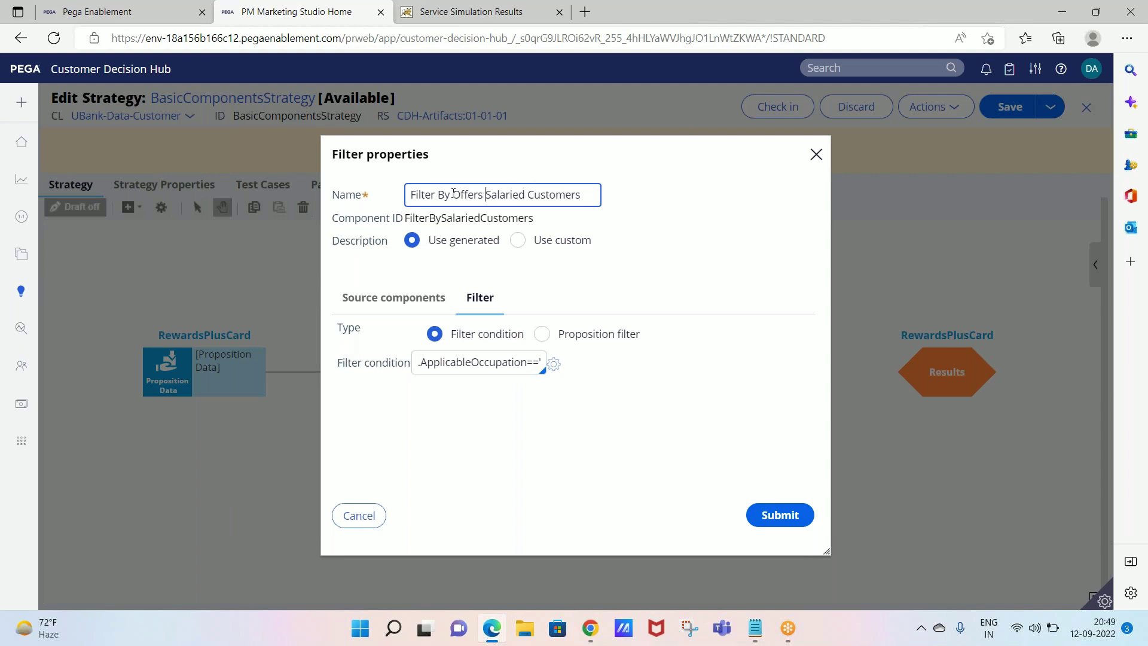
{"action": "type", "text": " applicable to"}
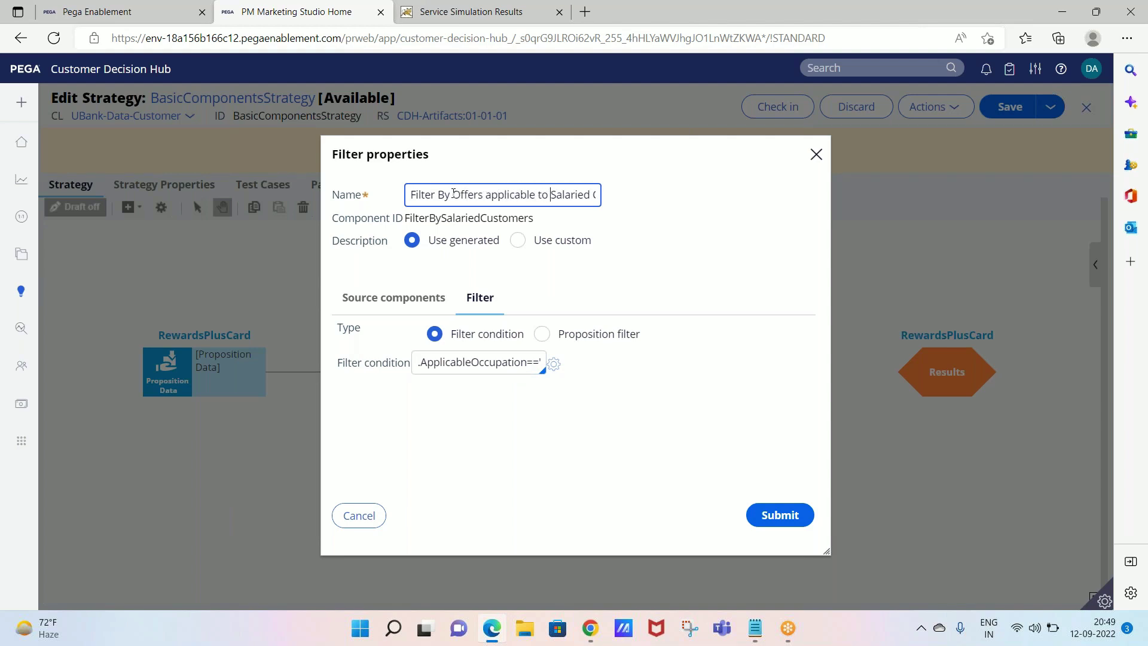
{"action": "left_click", "coordinate": [785, 524]}
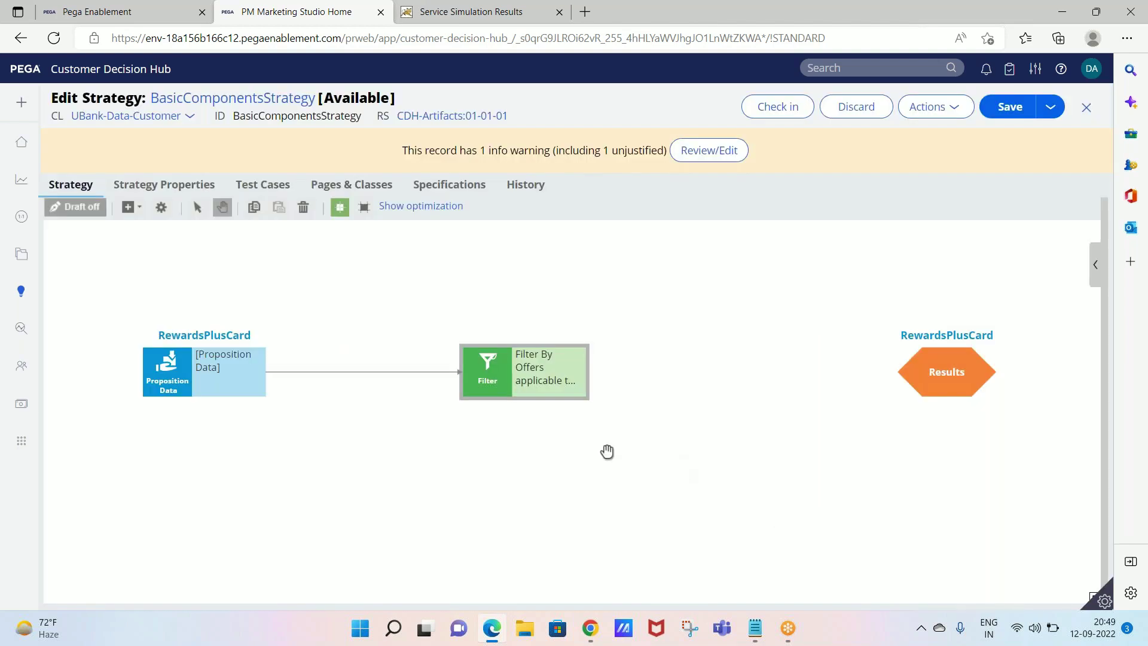
Connect the Filter component to Results and save the strategy.
{"action": "left_click", "coordinate": [499, 367]}
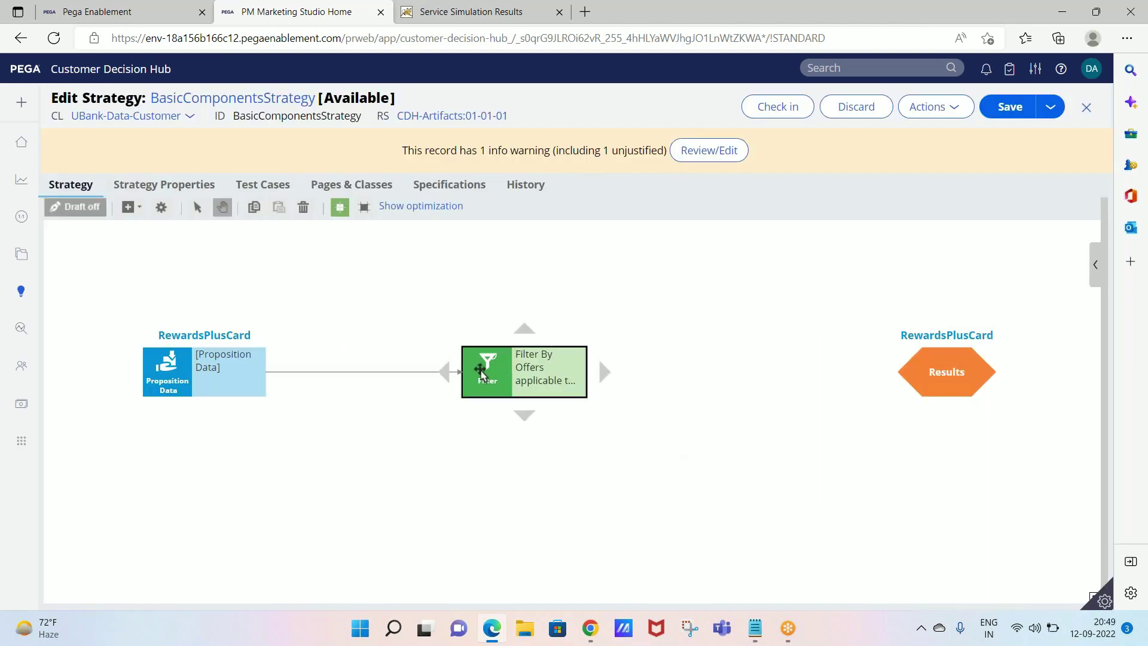
{"action": "mouse_move", "coordinate": [574, 376]}
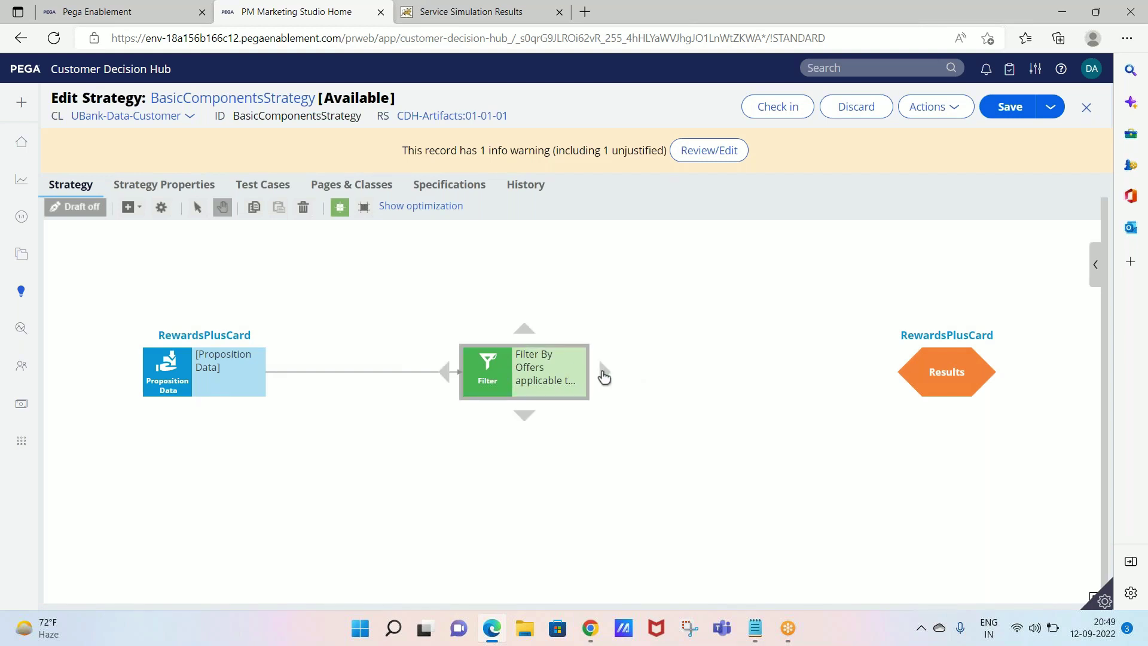
{"action": "left_click_drag", "start_coordinate": [604, 375], "coordinate": [904, 372]}
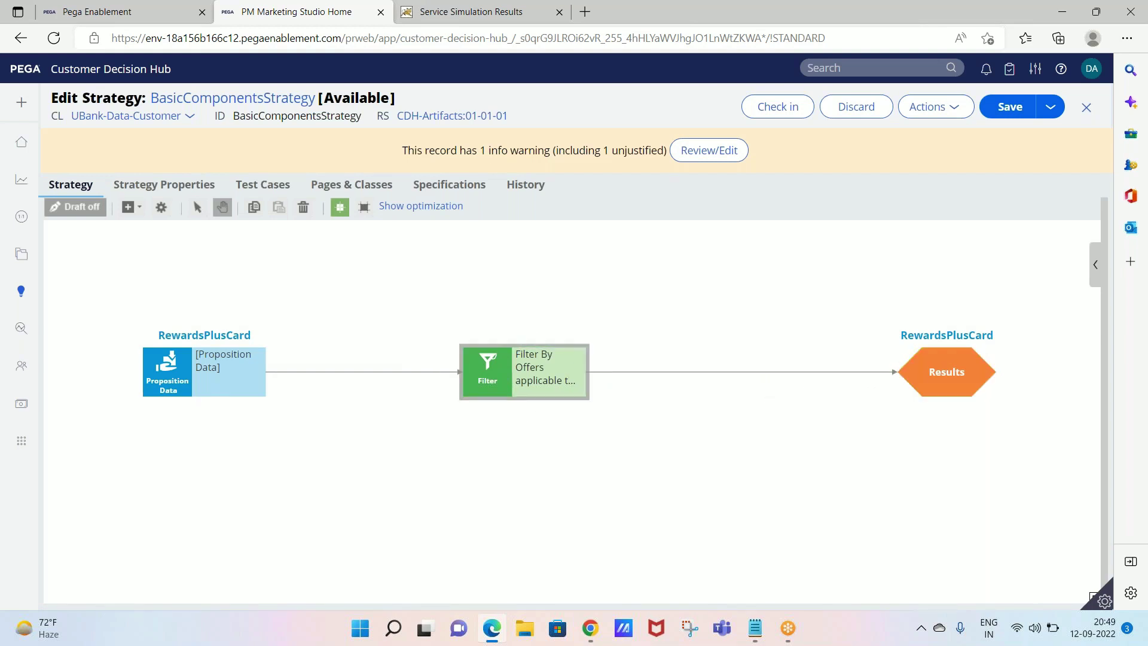
{"action": "left_click", "coordinate": [1017, 108]}
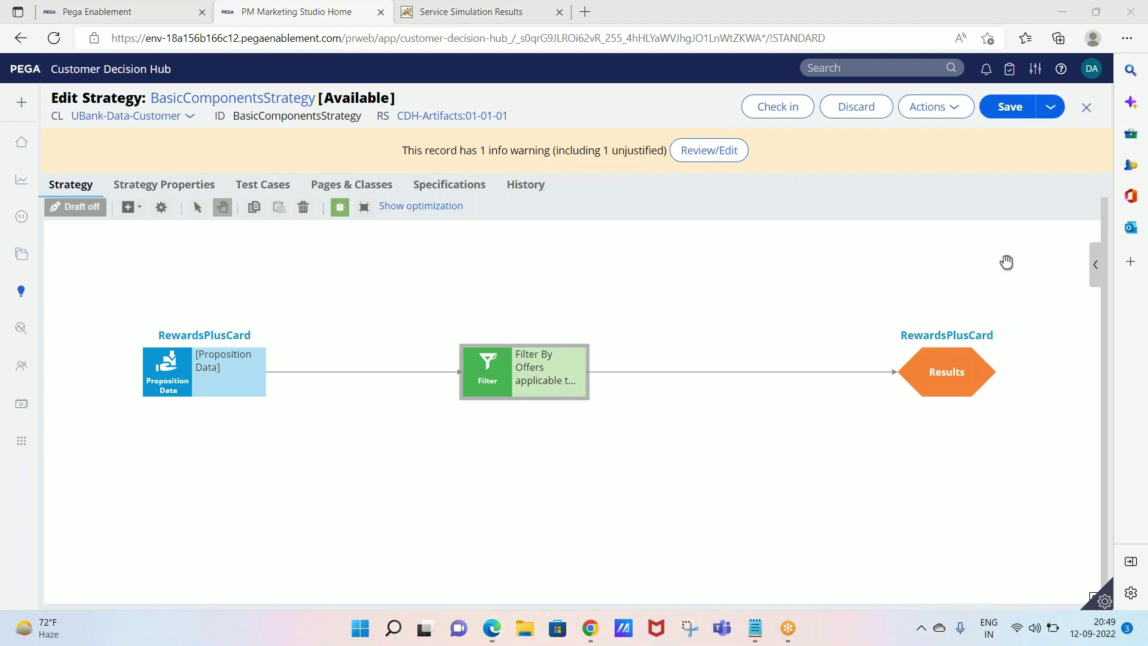
Run the single-case test on the filtered strategy and compare the results at the Proposition Data and Filter components.
{"action": "left_click", "coordinate": [1097, 267]}
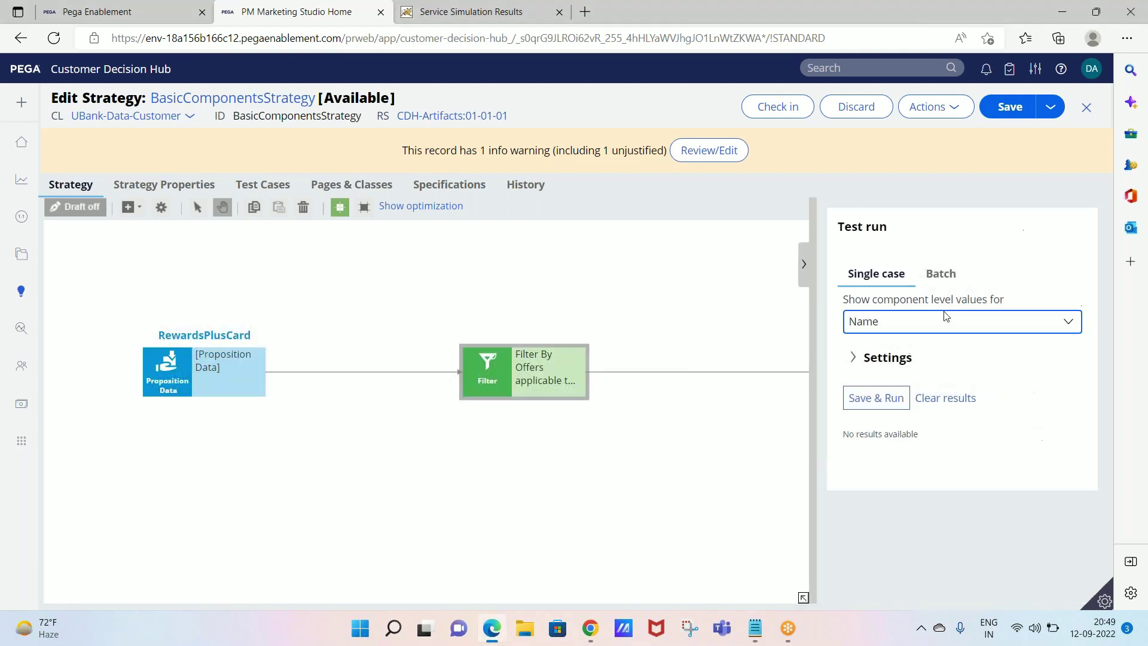
{"action": "left_click_drag", "start_coordinate": [890, 398], "coordinate": [904, 399]}
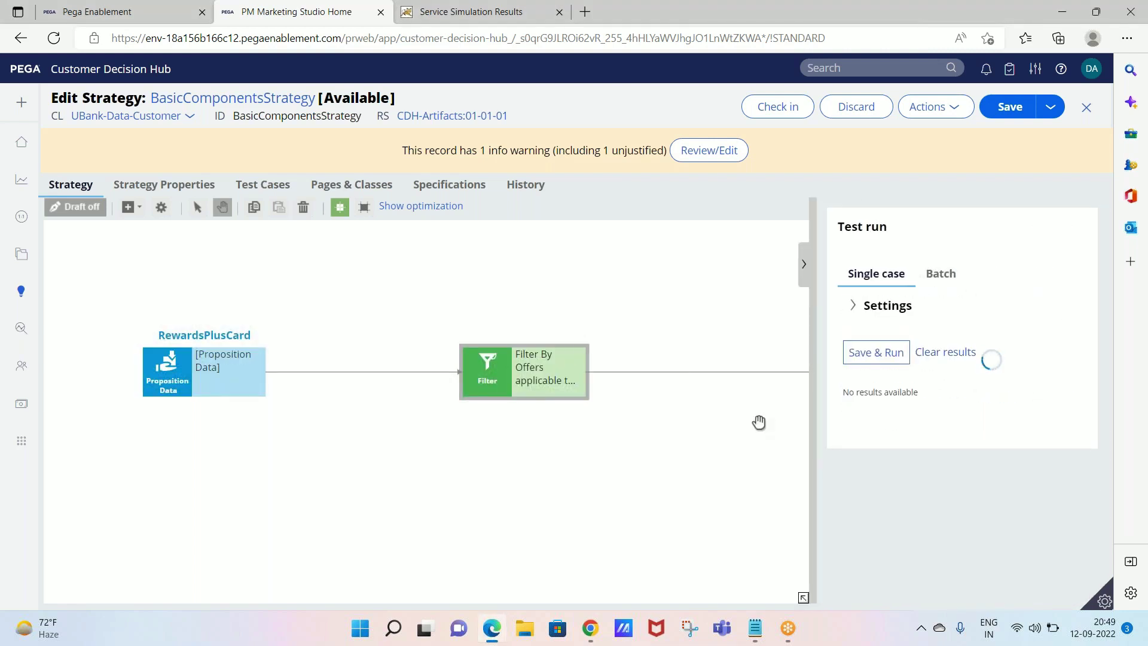
{"action": "left_click_drag", "start_coordinate": [753, 425], "coordinate": [635, 446]}
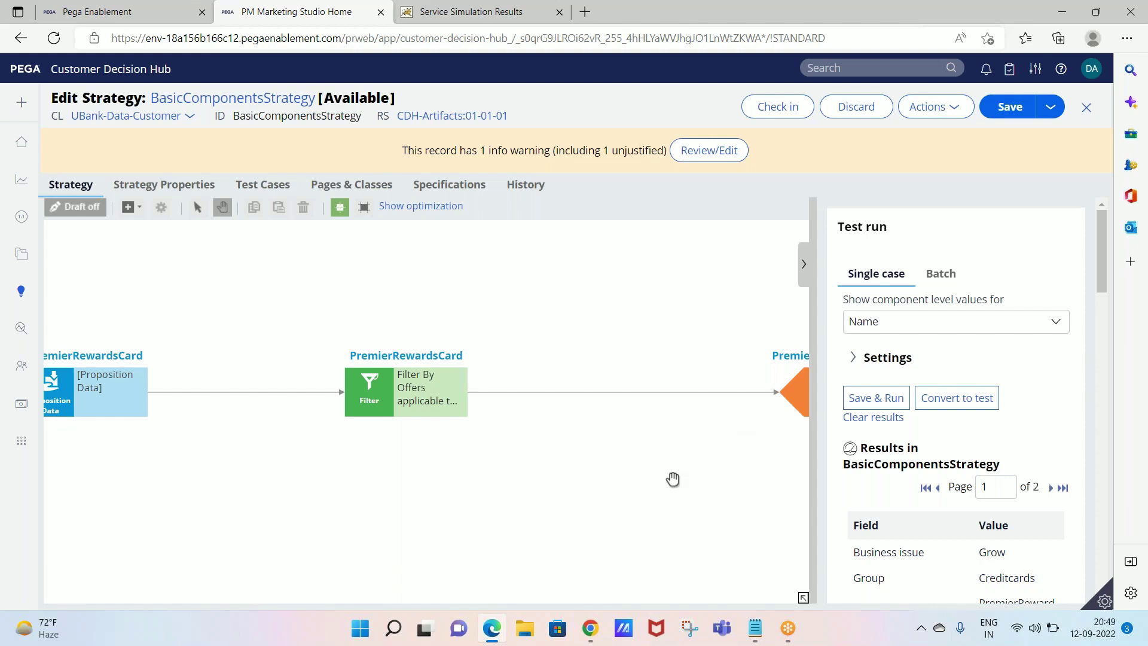
{"action": "left_click_drag", "start_coordinate": [609, 484], "coordinate": [656, 460]}
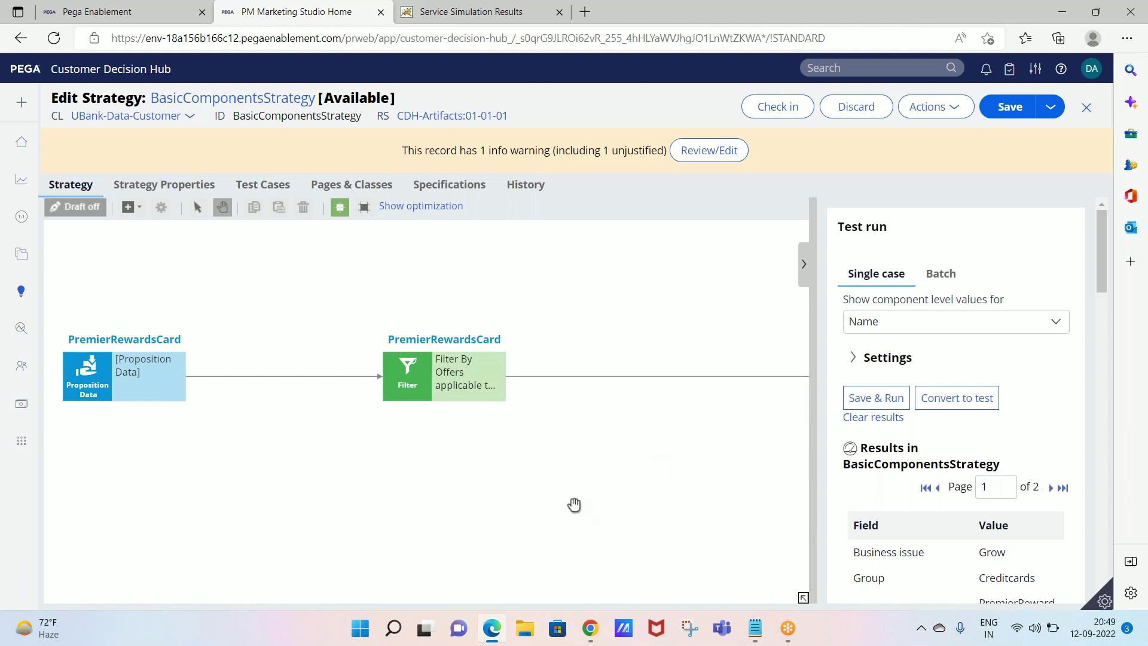
{"action": "mouse_move", "coordinate": [102, 350]}
{"action": "left_click", "coordinate": [98, 374]}
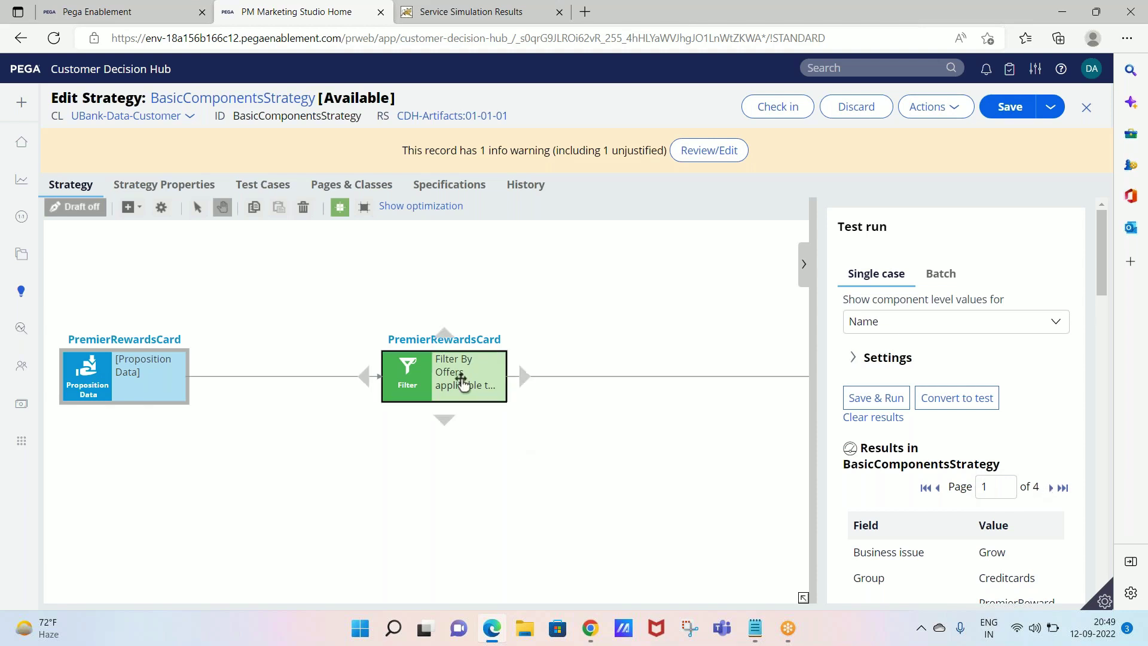
{"action": "left_click", "coordinate": [449, 381]}
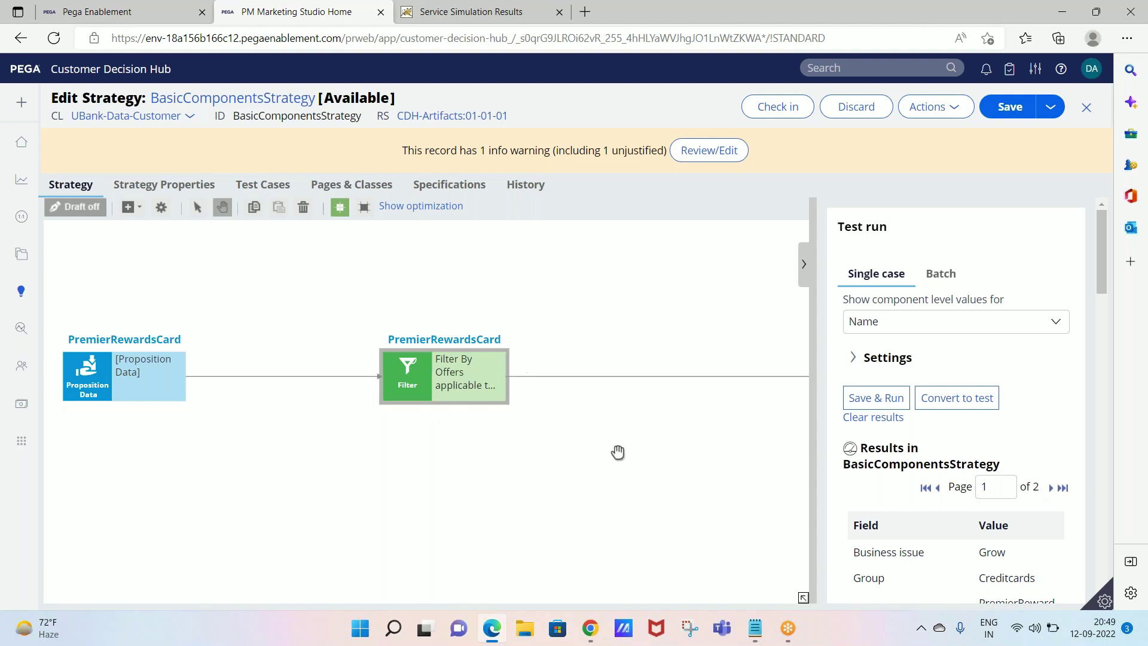
Examine the Proposition Data component's test results against the Filter component, including the ApplicableOccupation field.
{"action": "left_click", "coordinate": [130, 381]}
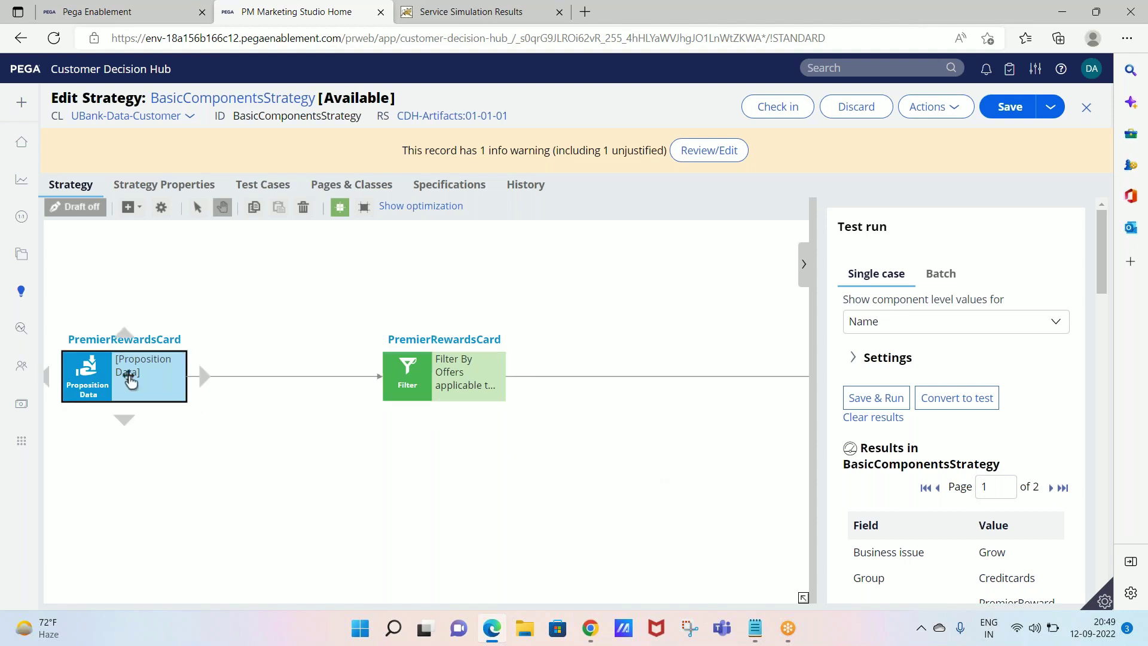
{"action": "left_click", "coordinate": [435, 385]}
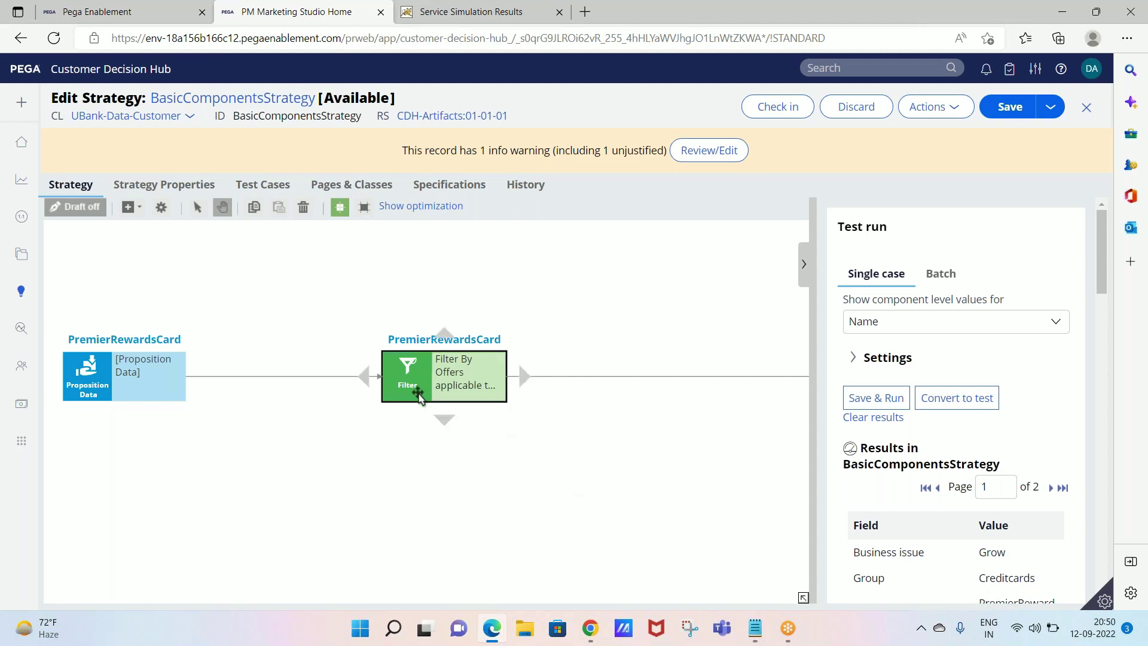
{"action": "double_click", "coordinate": [448, 366]}
{"action": "left_click", "coordinate": [397, 382]}
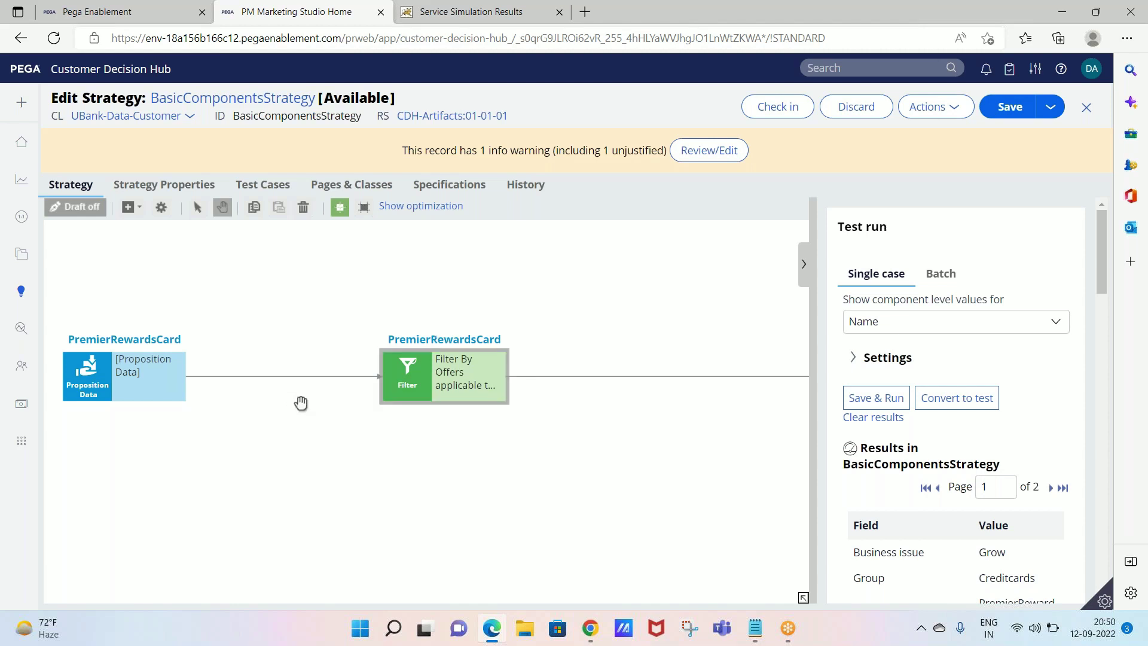
{"action": "mouse_move", "coordinate": [93, 356]}
{"action": "left_click", "coordinate": [93, 371]}
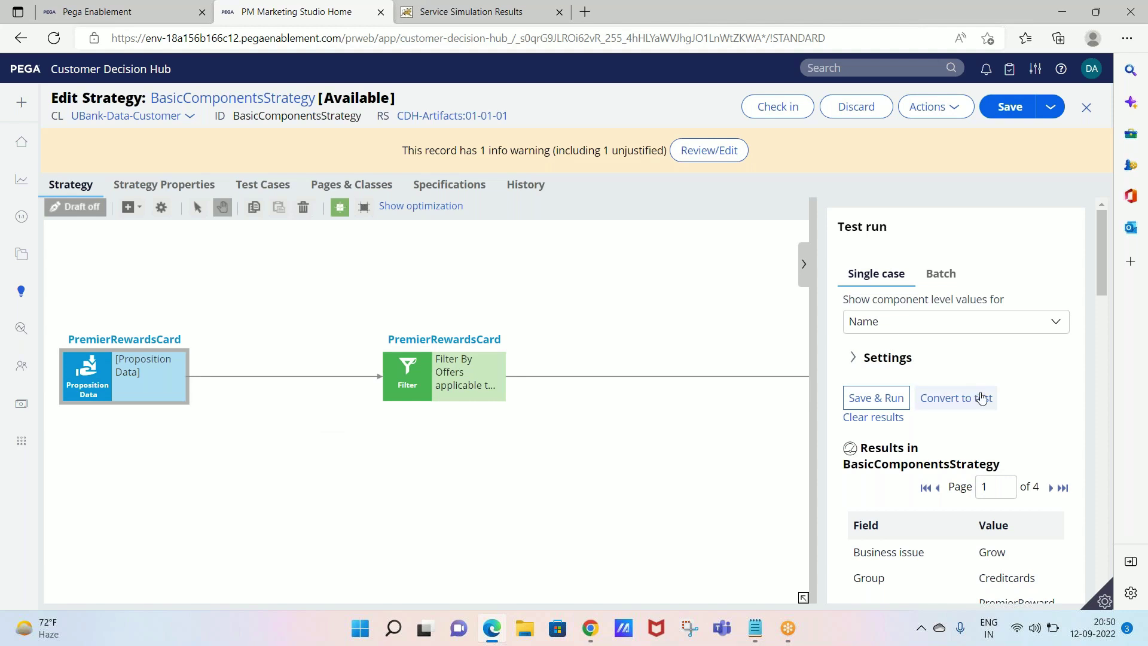
{"action": "left_click_drag", "start_coordinate": [1099, 283], "coordinate": [1096, 320]}
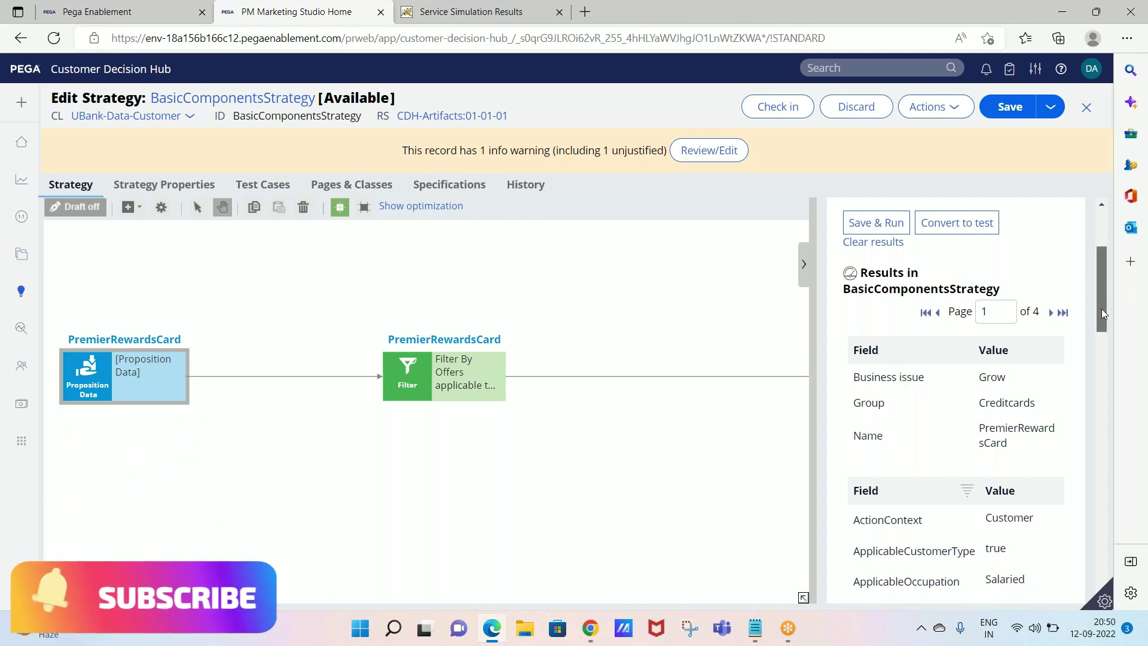
{"action": "left_click_drag", "start_coordinate": [1104, 313], "coordinate": [1104, 354]}
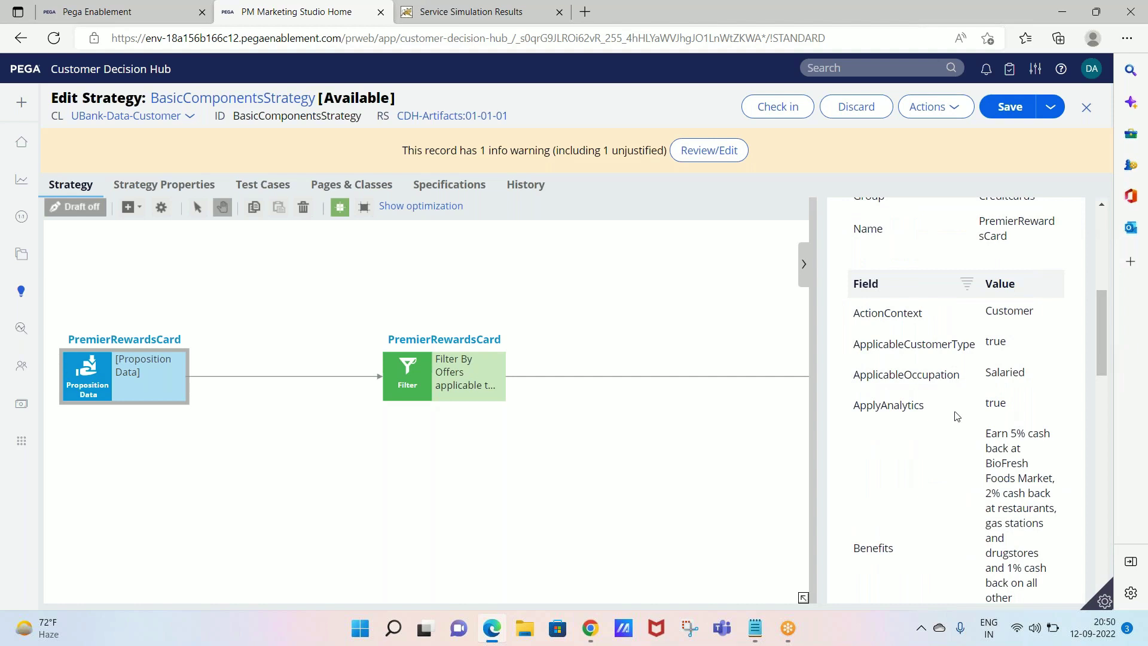
{"action": "left_click_drag", "start_coordinate": [991, 406], "coordinate": [1061, 402]}
Check the ApplicableOccupation value on both result pages of the Filter component.
{"action": "left_click", "coordinate": [504, 392]}
{"action": "left_click", "coordinate": [518, 361]}
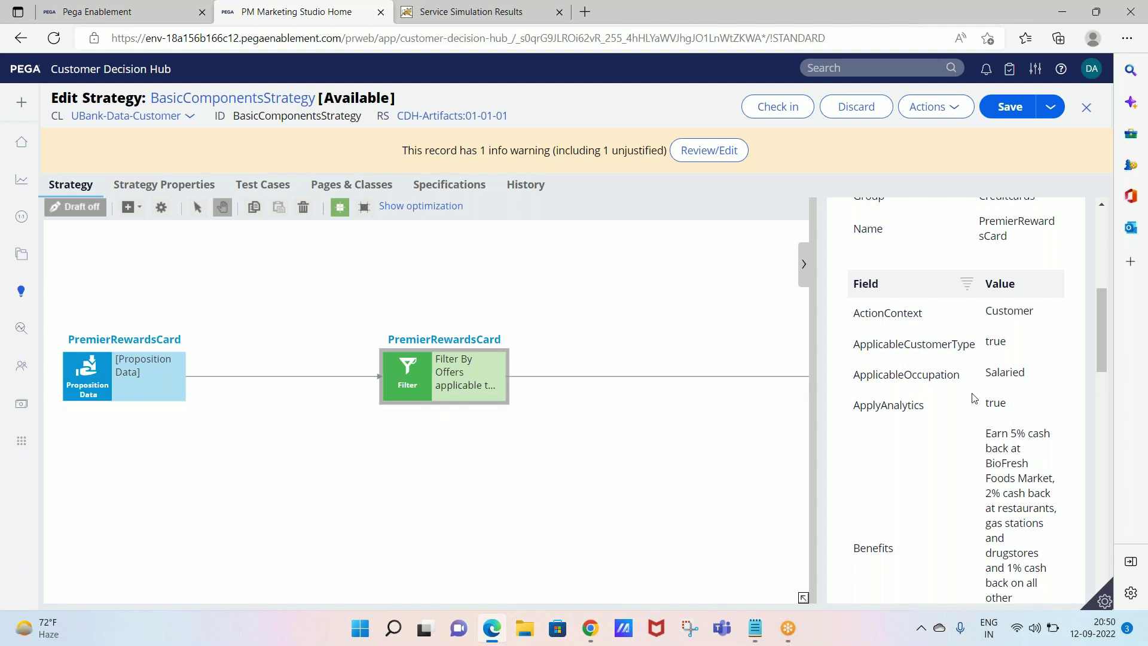
{"action": "left_click", "coordinate": [465, 383]}
{"action": "left_click", "coordinate": [144, 377]}
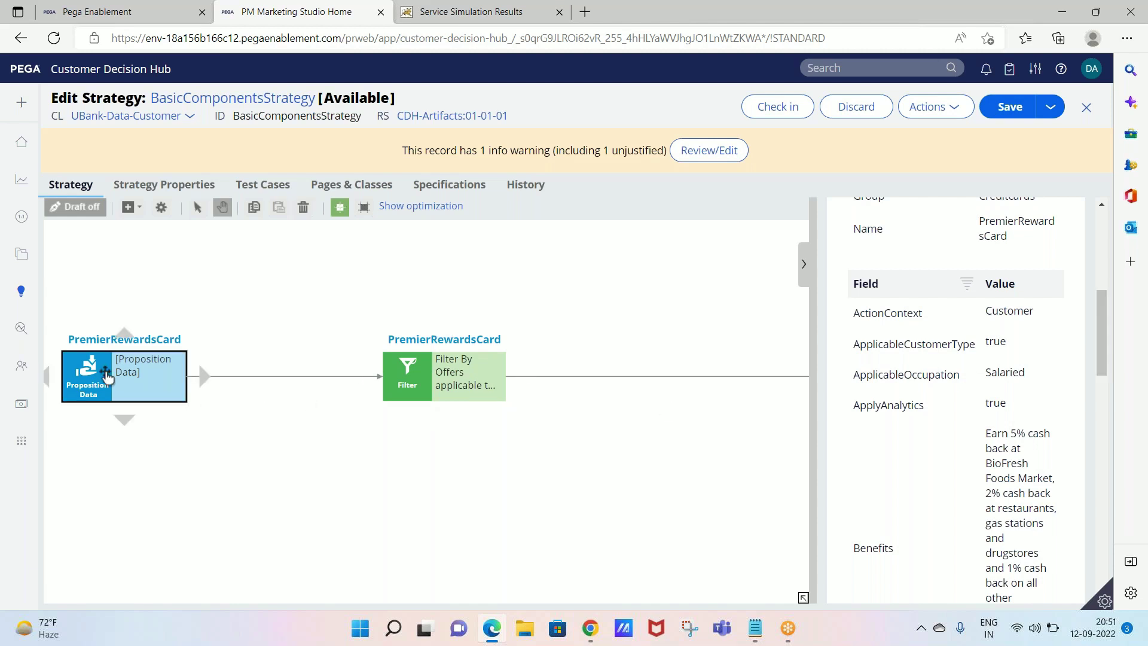
{"action": "left_click", "coordinate": [441, 362]}
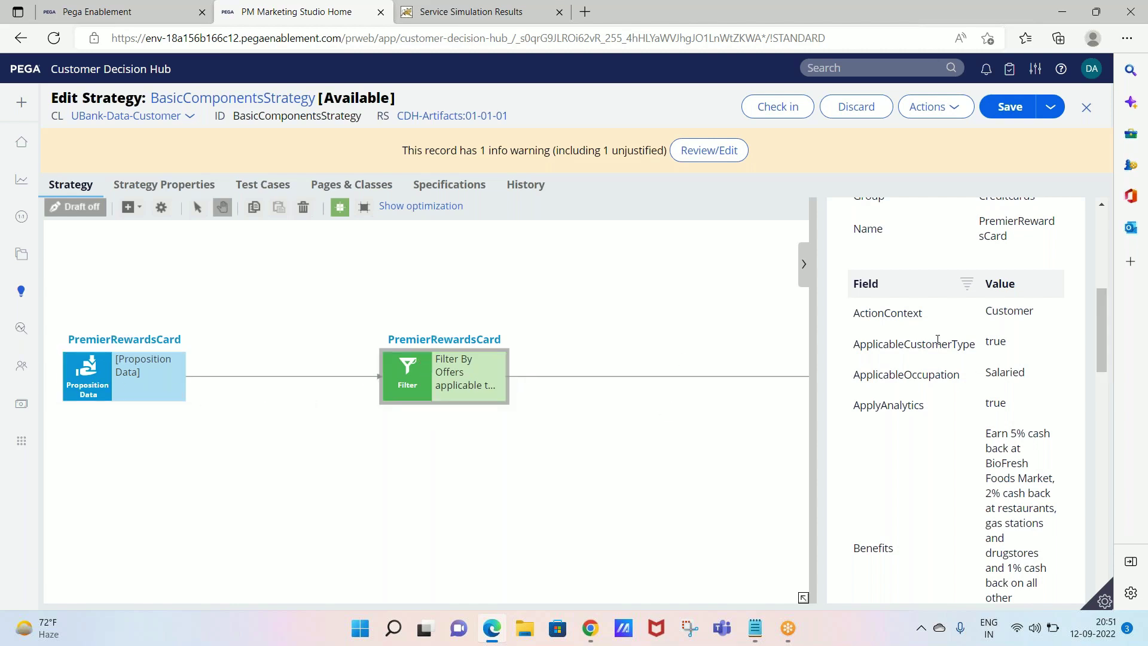
{"action": "left_click_drag", "start_coordinate": [1100, 348], "coordinate": [1095, 320]}
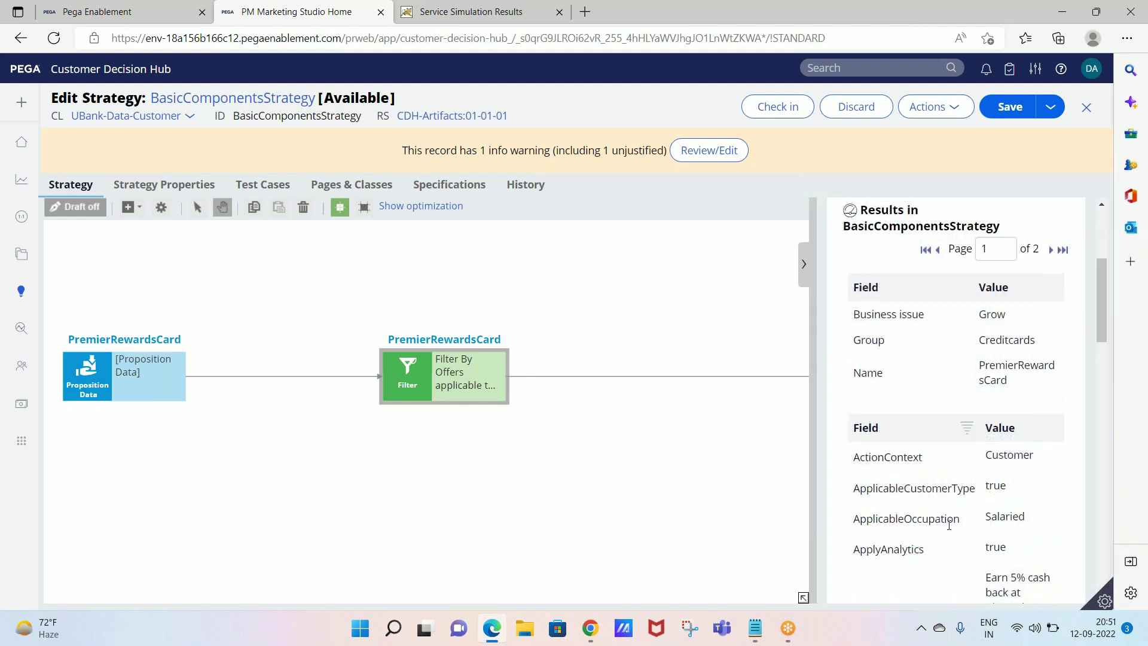
{"action": "left_click_drag", "start_coordinate": [983, 531], "coordinate": [1050, 518]}
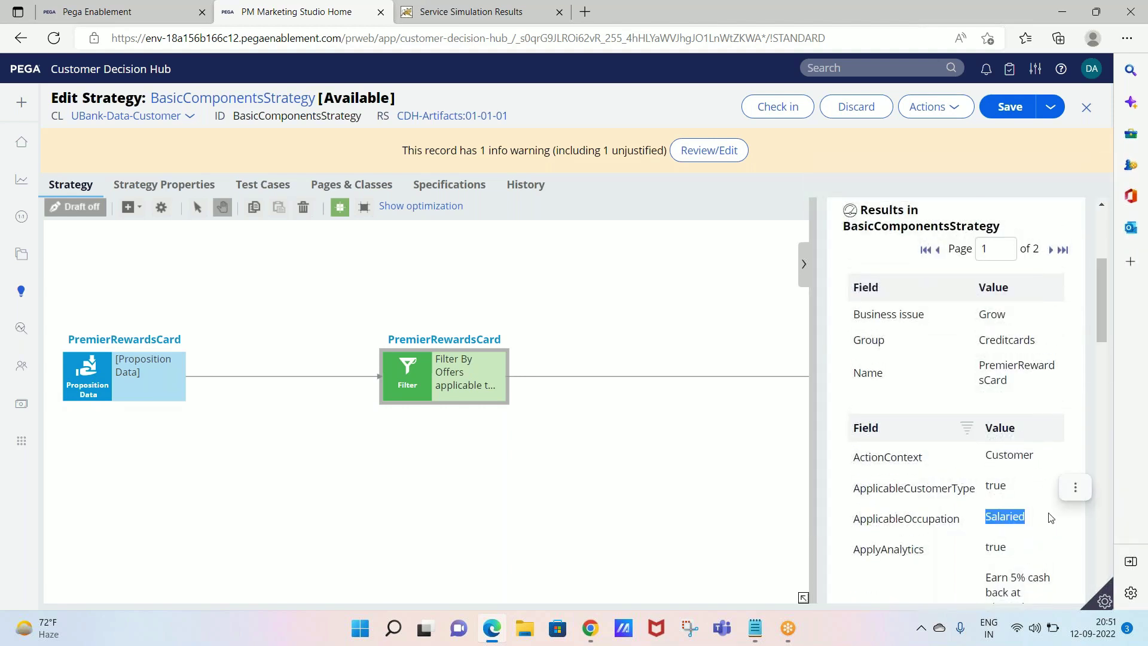
{"action": "left_click", "coordinate": [1050, 250]}
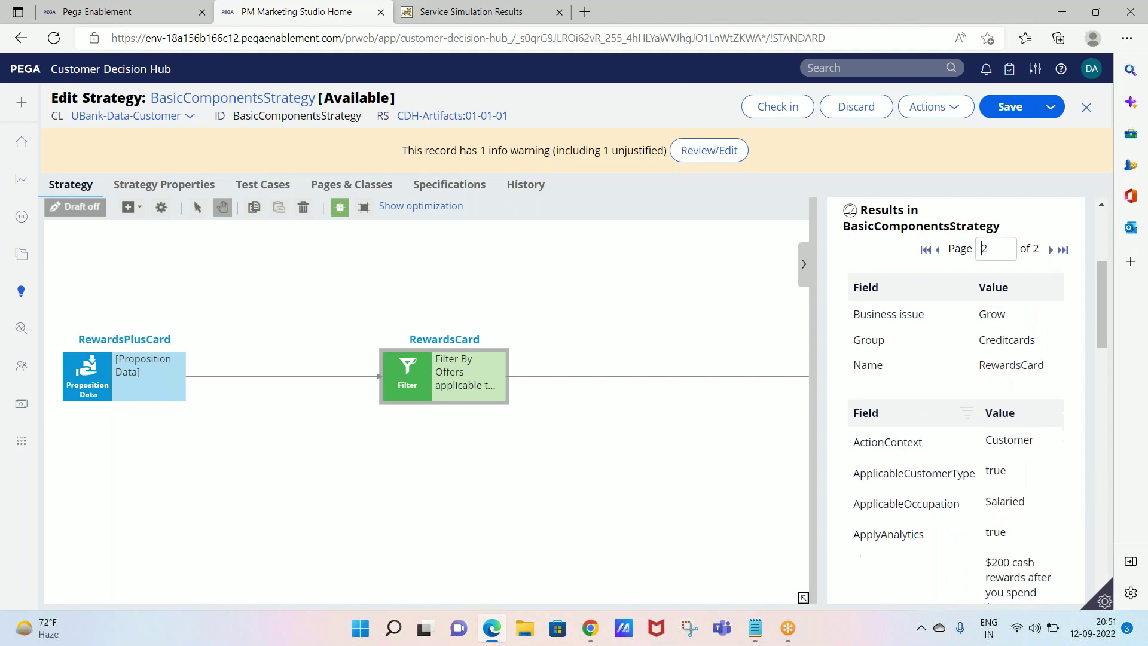
{"action": "left_click_drag", "start_coordinate": [983, 508], "coordinate": [1040, 507]}
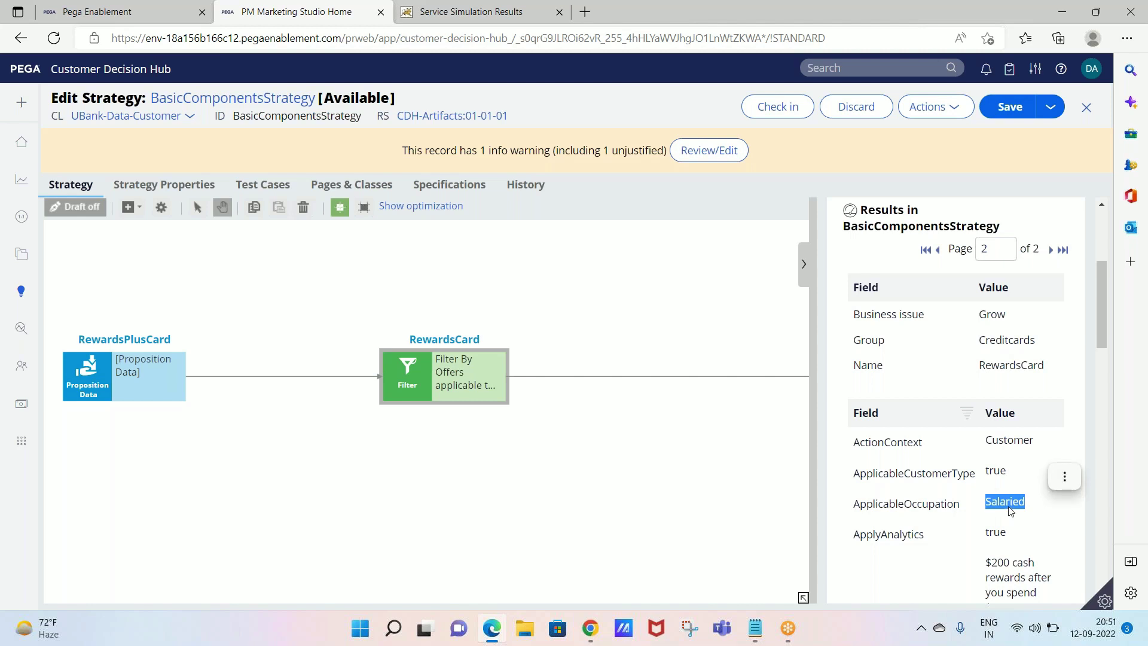
Review the Filter component's name in its properties and cancel the dialog.
{"action": "double_click", "coordinate": [414, 382]}
{"action": "left_click_drag", "start_coordinate": [444, 361], "coordinate": [544, 362]}
{"action": "left_click", "coordinate": [358, 516]}
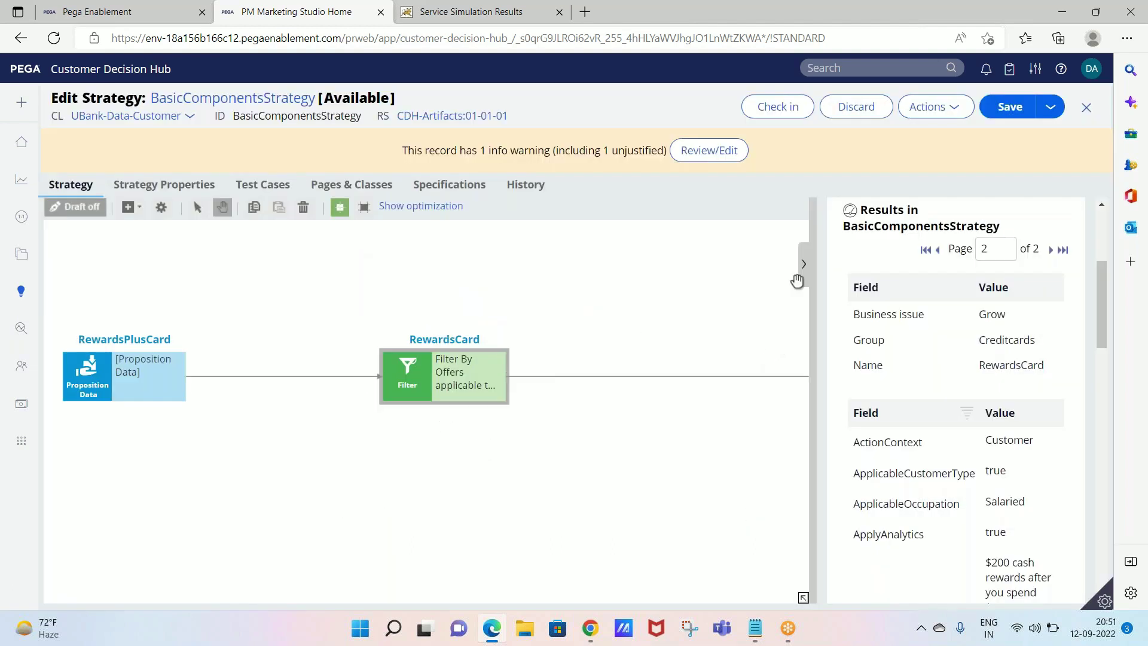
Collapse the test run pane and add an annotation note to the canvas below the Filter component.
{"action": "left_click", "coordinate": [804, 263]}
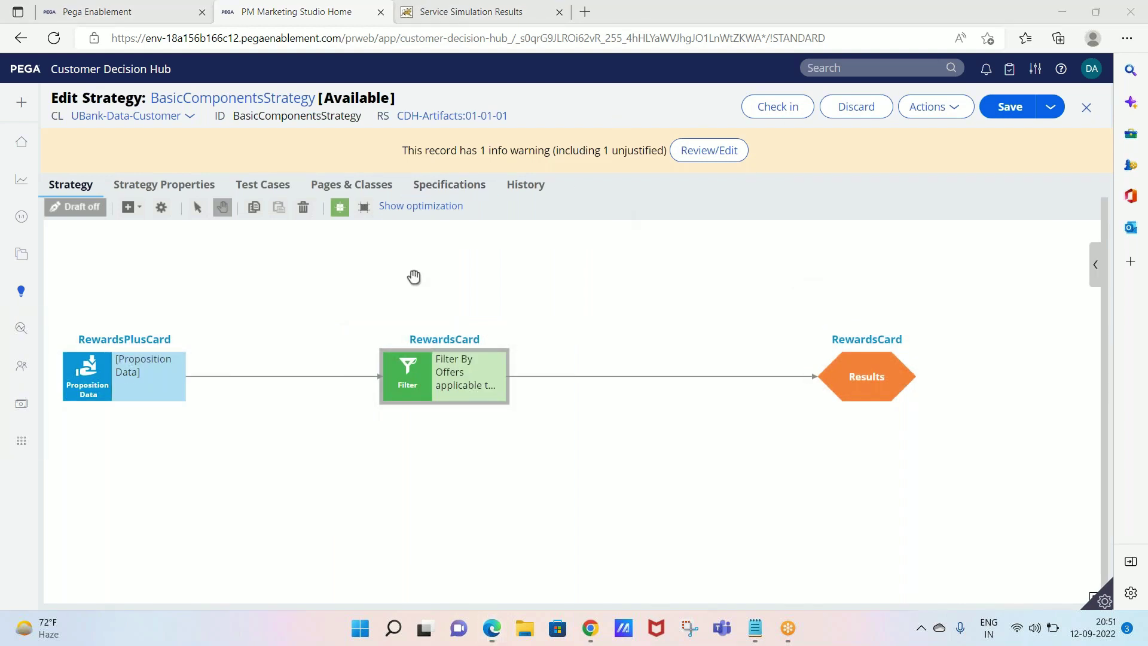
{"action": "left_click_drag", "start_coordinate": [351, 313], "coordinate": [445, 331]}
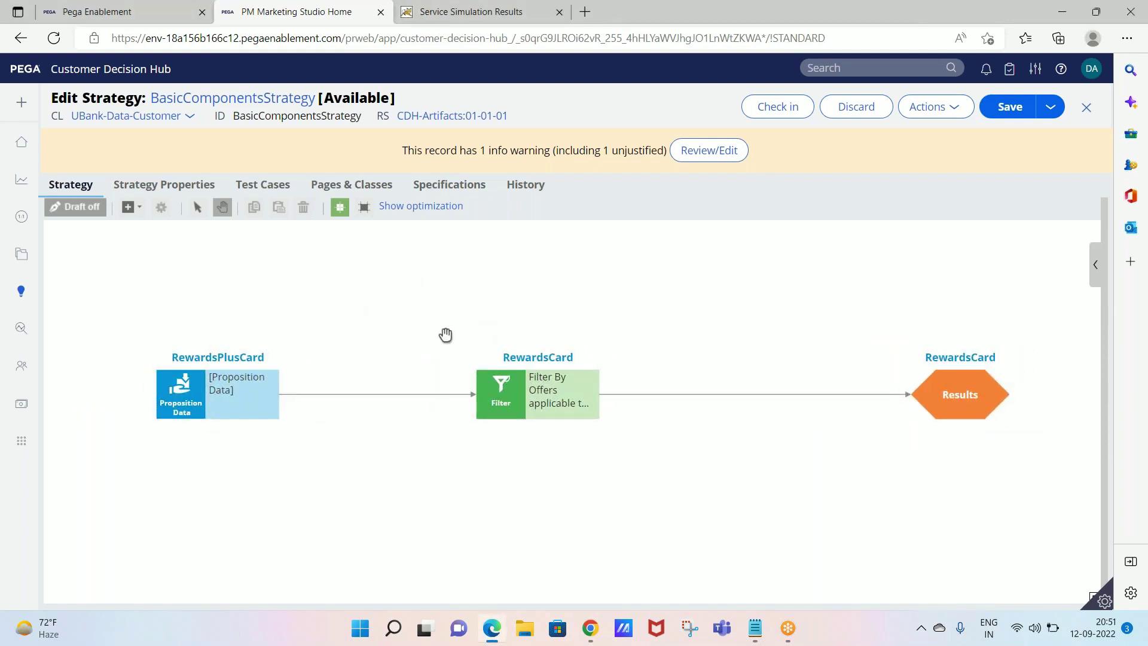
{"action": "right_click", "coordinate": [512, 525]}
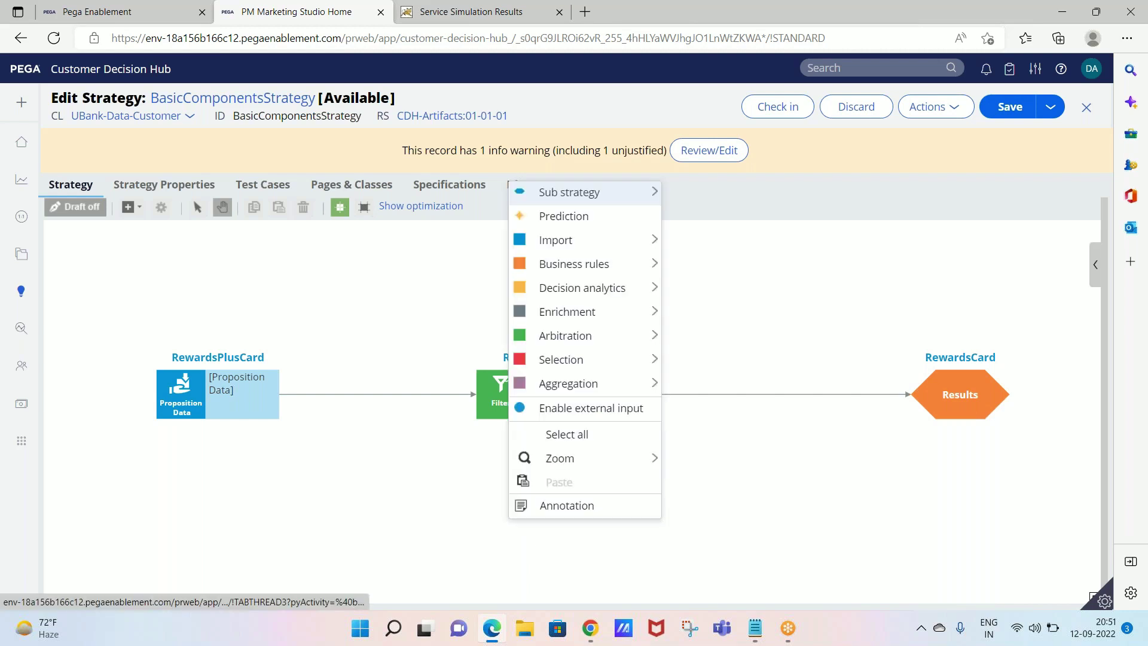
{"action": "left_click", "coordinate": [520, 518]}
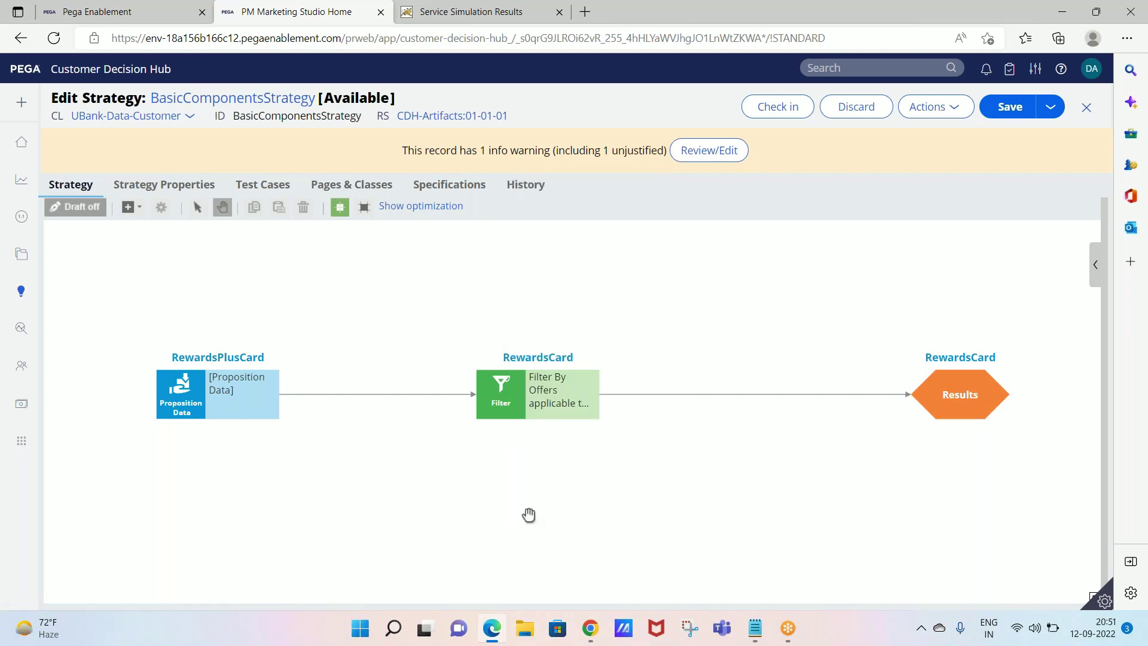
{"action": "right_click", "coordinate": [512, 528]}
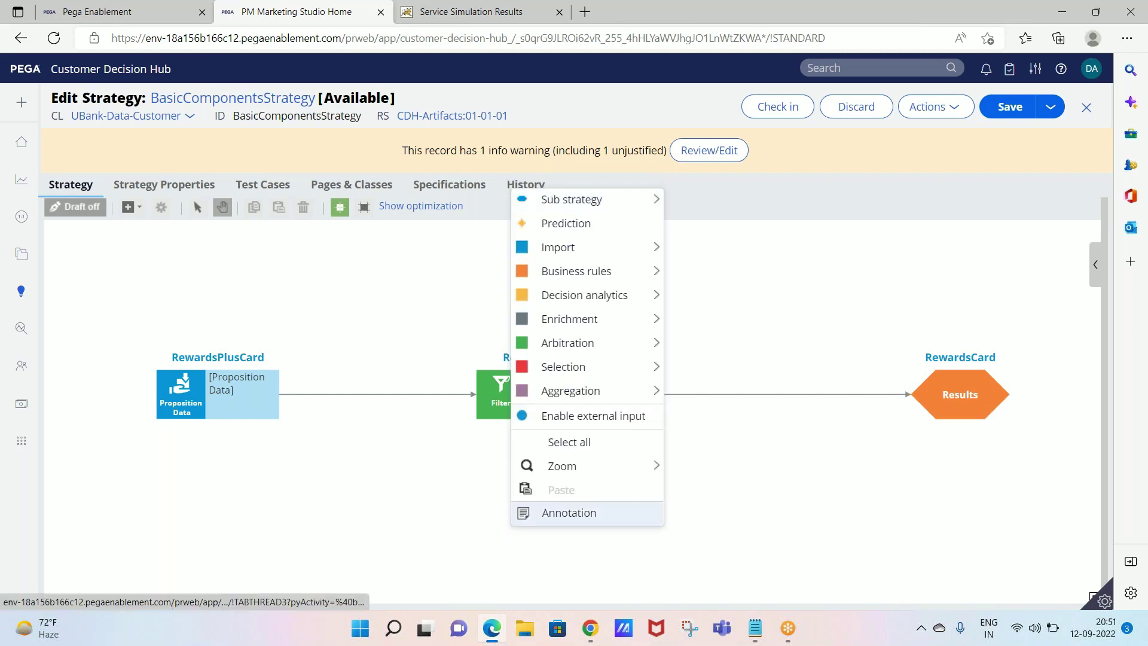
{"action": "left_click", "coordinate": [533, 518]}
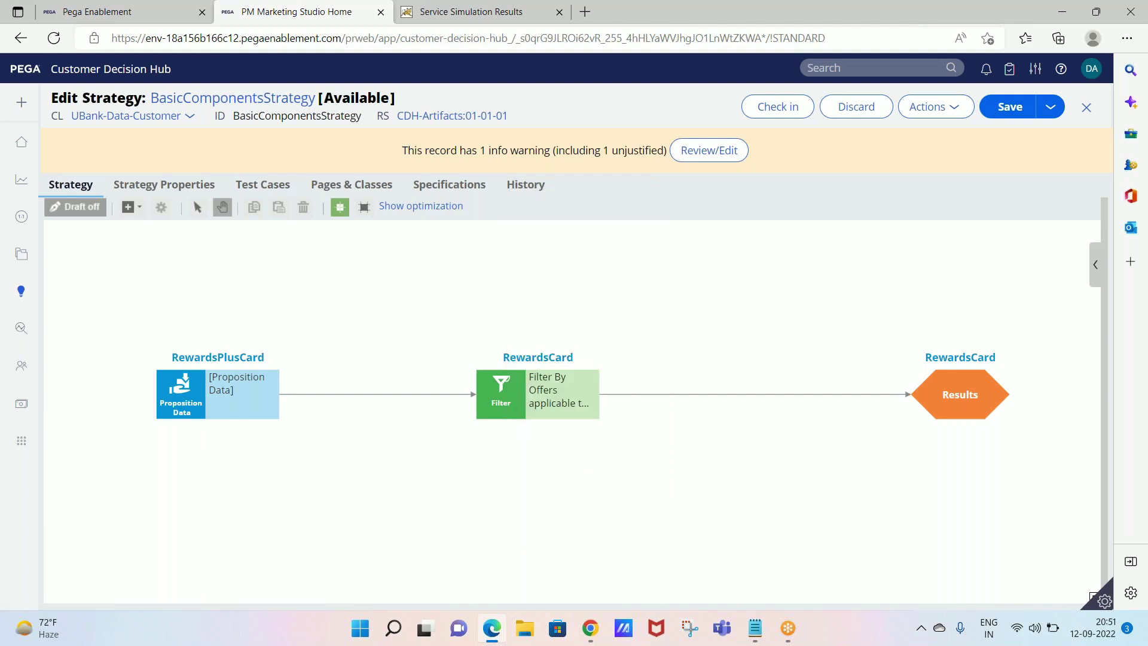
{"action": "right_click", "coordinate": [512, 521]}
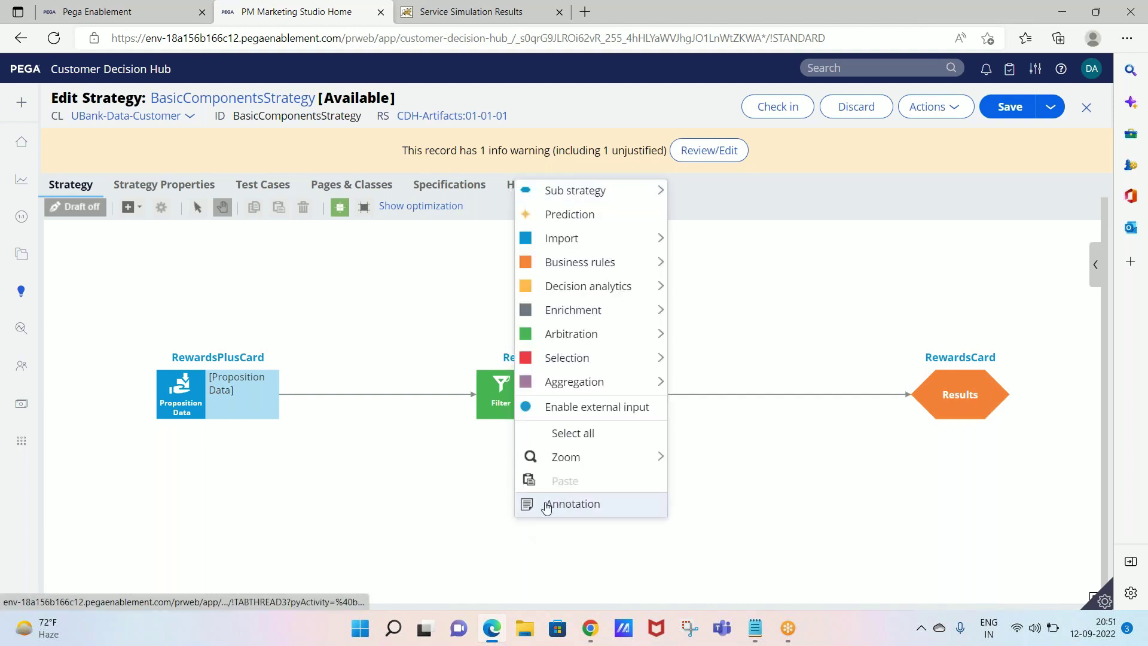
{"action": "left_click", "coordinate": [547, 505]}
{"action": "left_click_drag", "start_coordinate": [558, 546], "coordinate": [536, 506]}
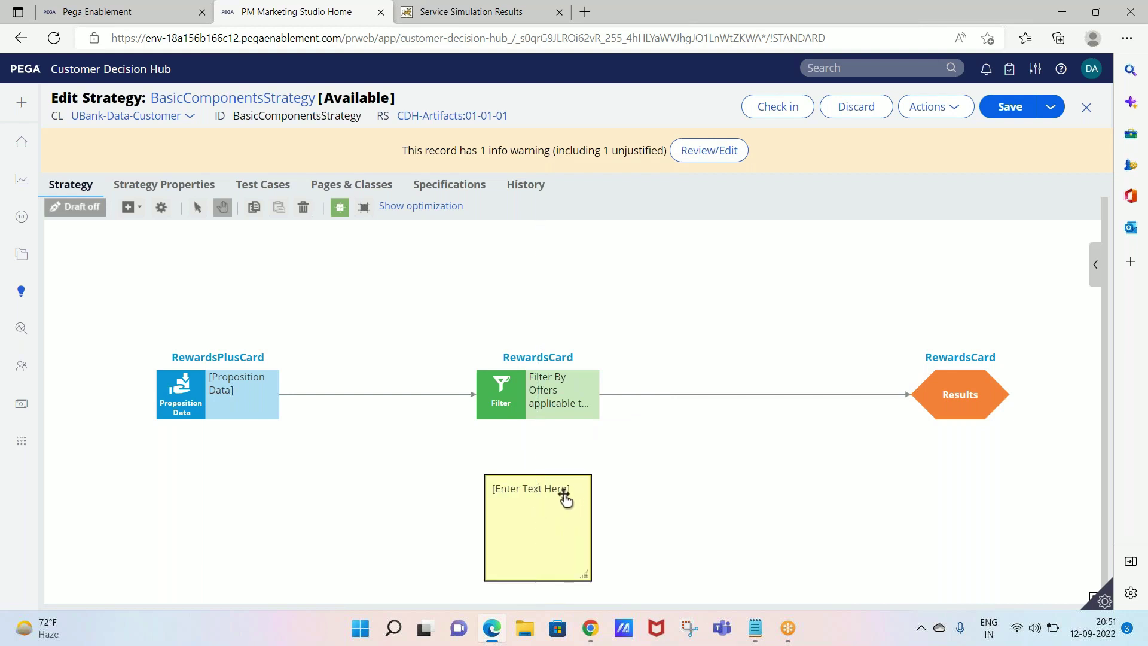
Set the annotation's text to "This strategy filters offers applicable to only salaried customers.".
{"action": "double_click", "coordinate": [559, 490]}
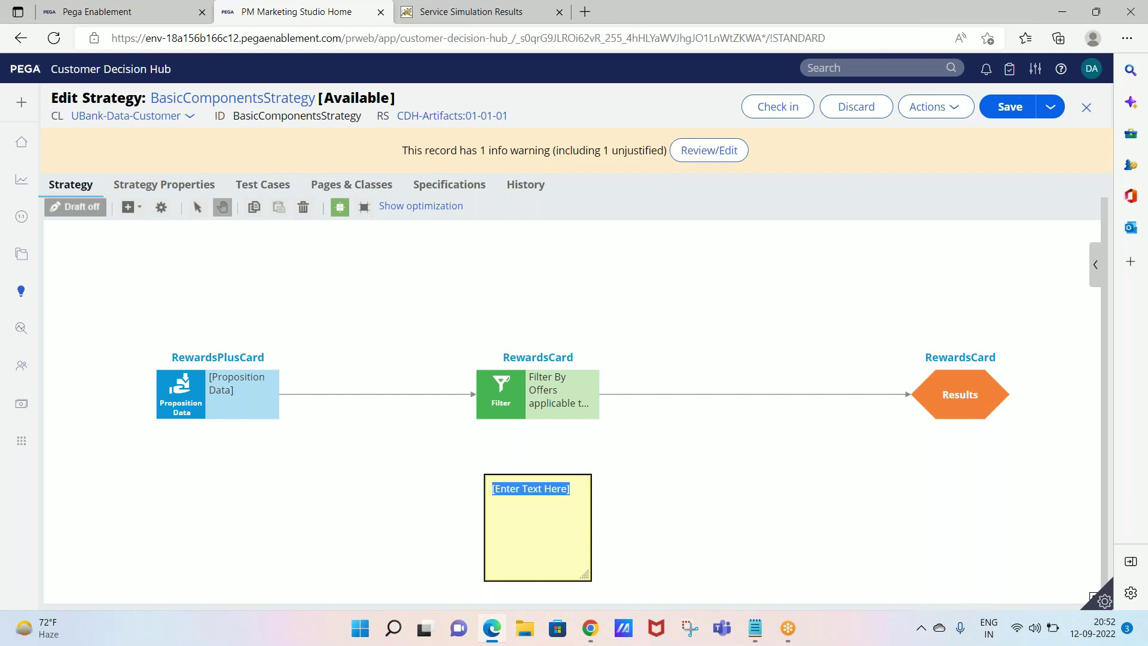
{"action": "type", "text": "Thi"}
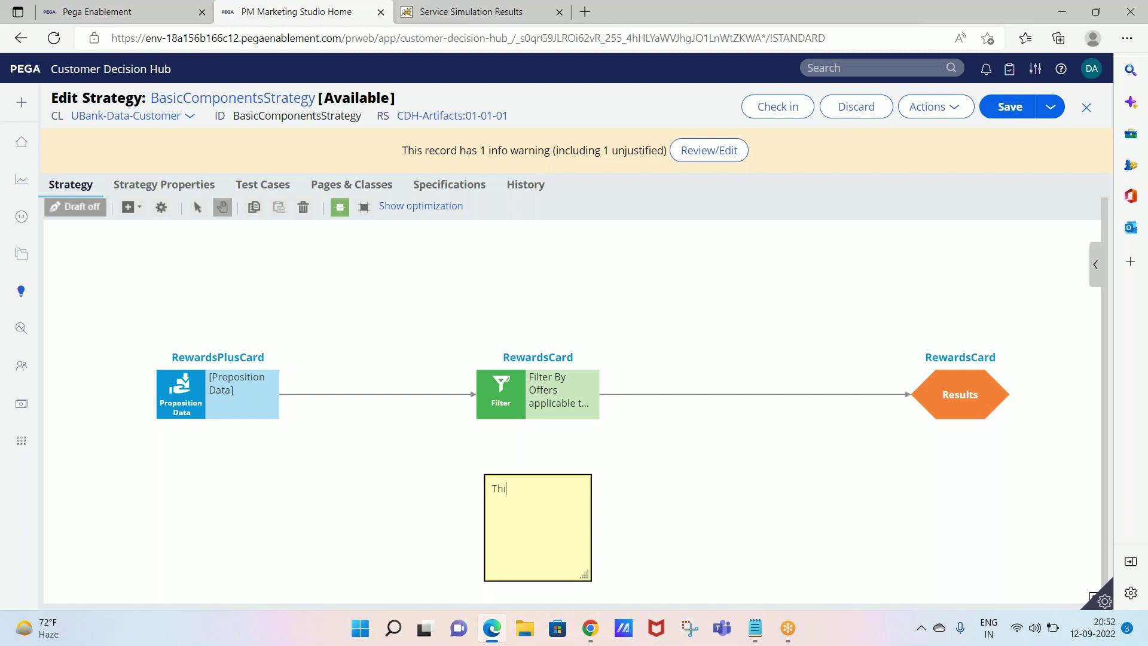
{"action": "type", "text": "s strategy filters offers by cs"}
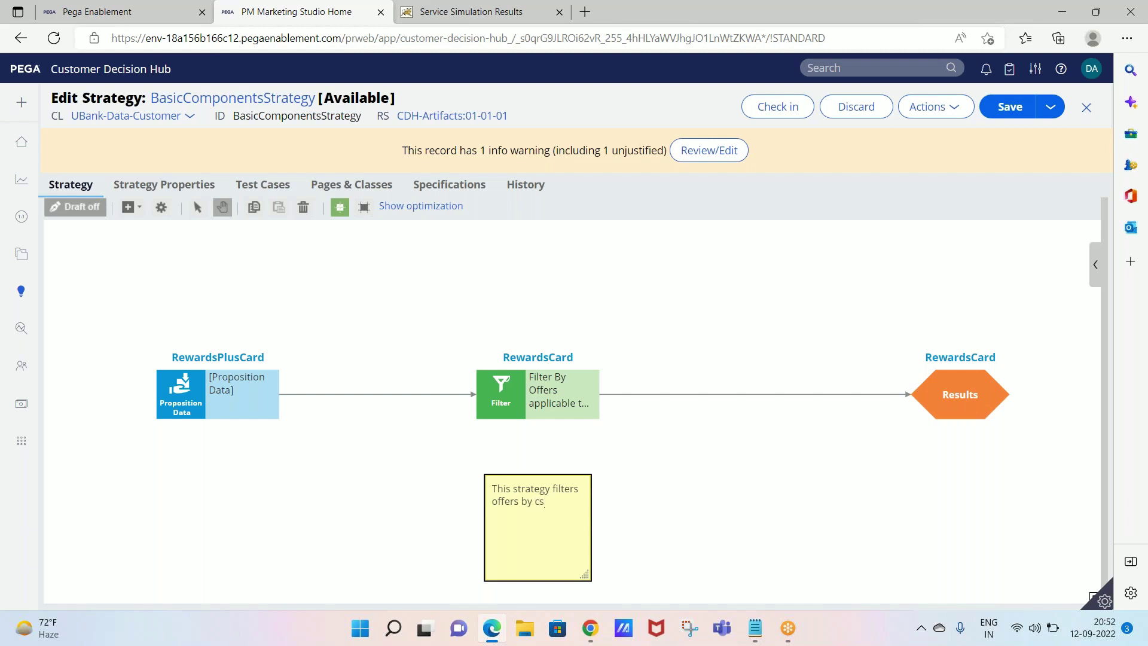
{"action": "key", "text": "BackSpace"}
{"action": "key", "text": "BackSpace"}
{"action": "type", "text": "salaried customers"}
{"action": "left_click", "coordinate": [534, 502]}
{"action": "key", "text": "BackSpace"}
{"action": "key", "text": "BackSpace"}
{"action": "key", "text": "BackSpace"}
{"action": "type", "text": "applicable to only"}
{"action": "left_click", "coordinate": [551, 531]}
{"action": "type", "text": "."}
{"action": "left_click", "coordinate": [657, 520]}
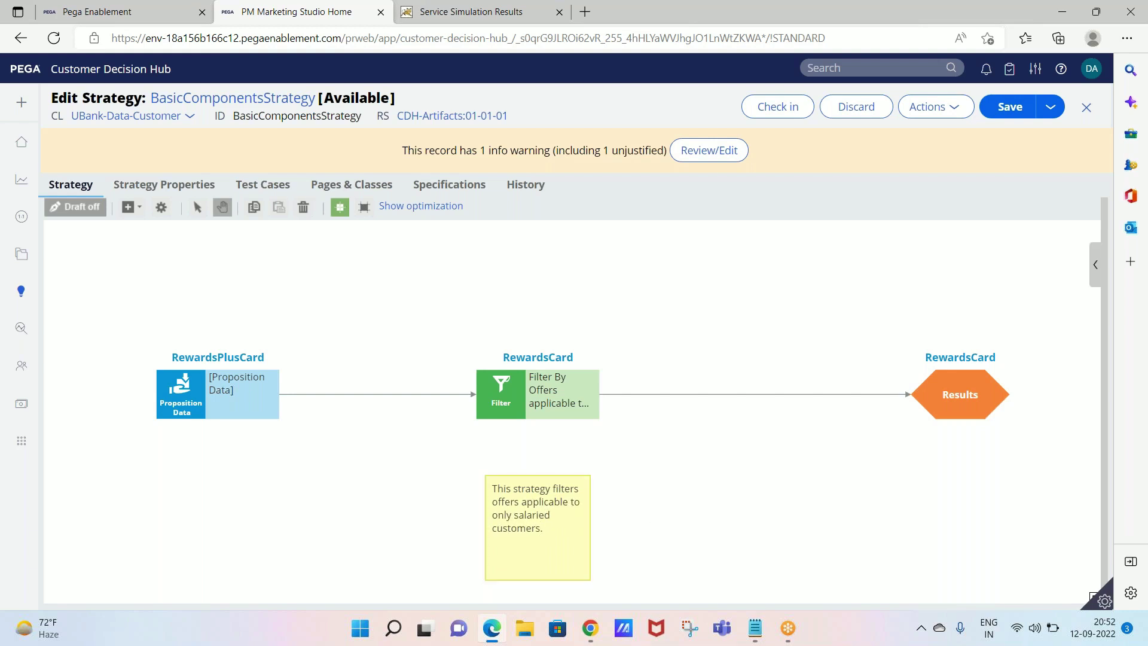
Inspect the Filter component's source components and filter condition in its properties and cancel the dialog.
{"action": "left_click", "coordinate": [500, 538]}
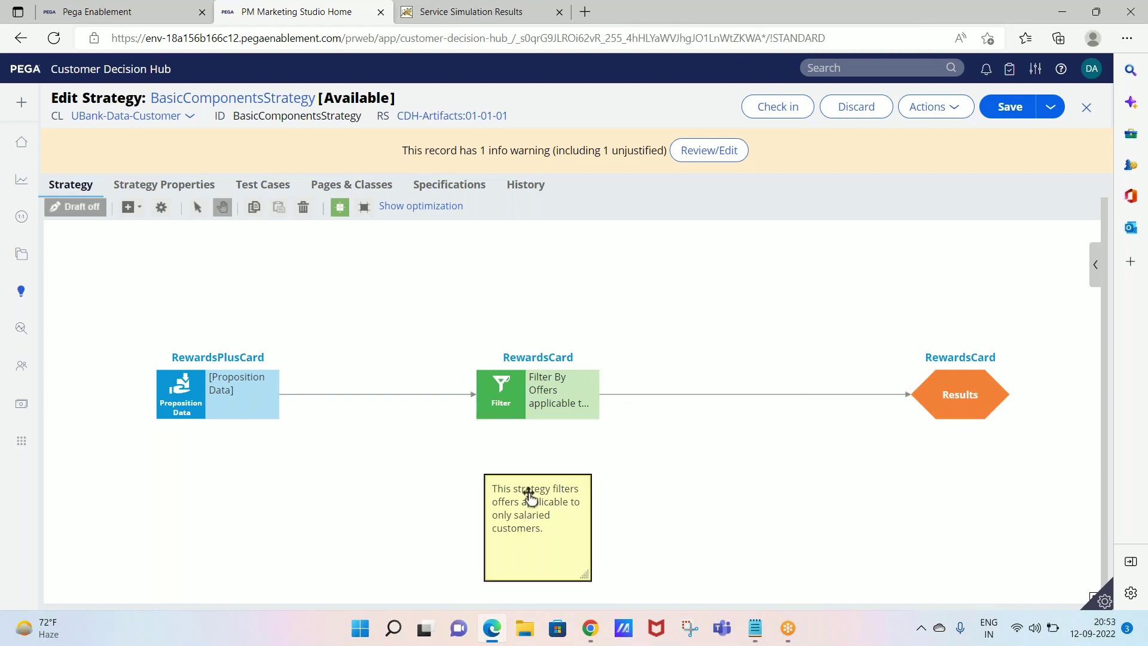
{"action": "left_click", "coordinate": [226, 407]}
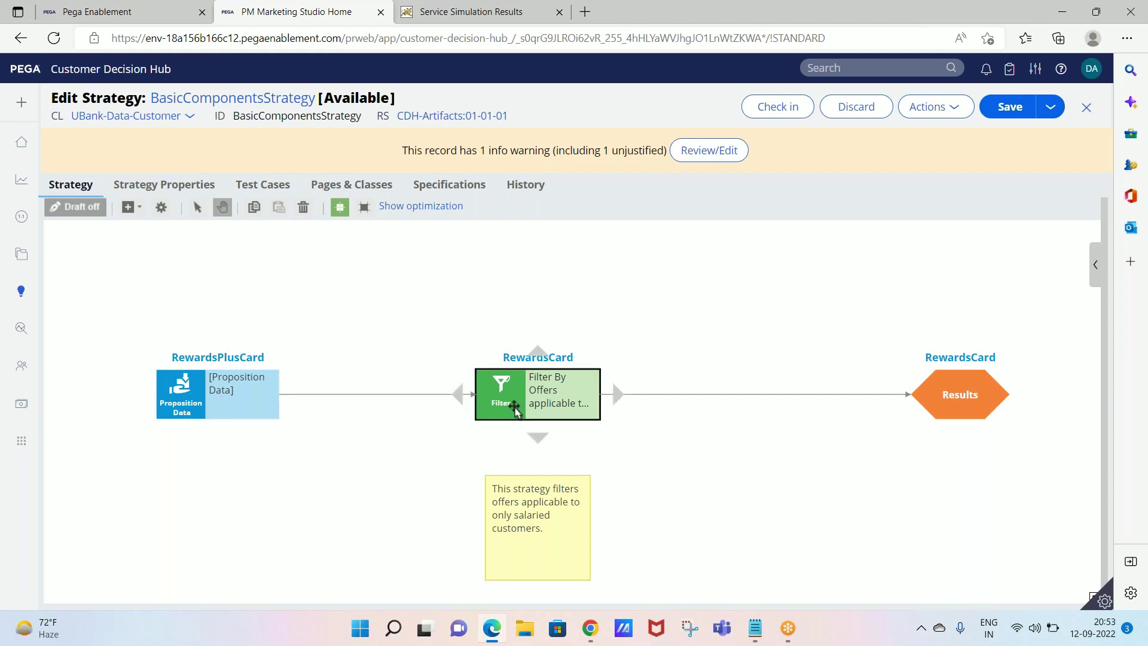
{"action": "double_click", "coordinate": [515, 409]}
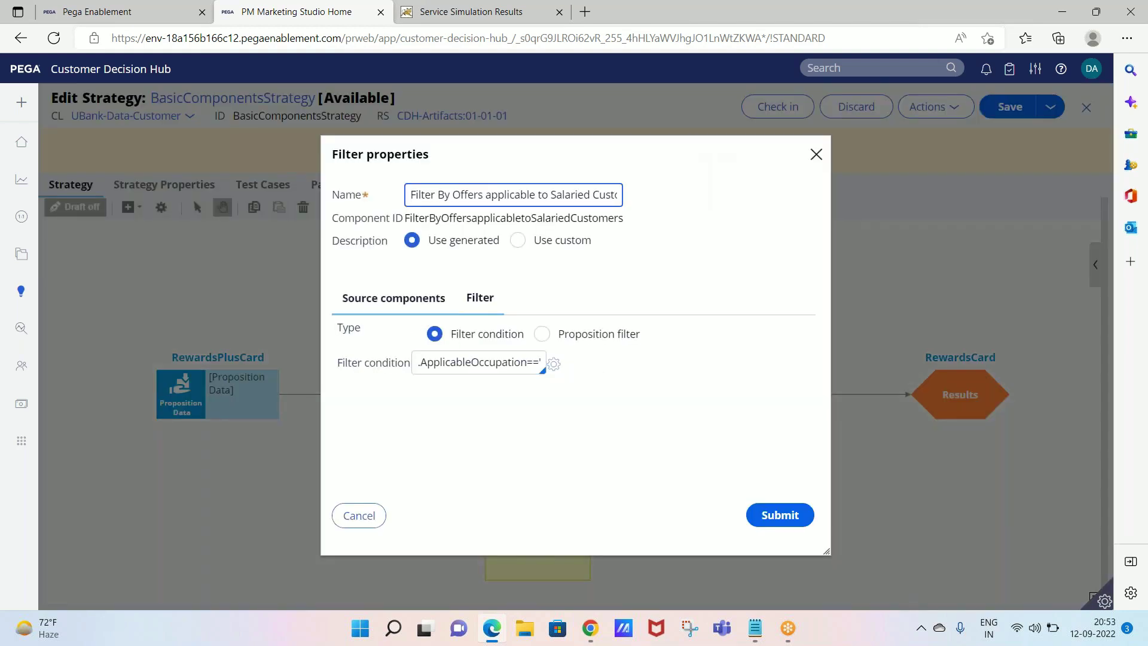
{"action": "left_click", "coordinate": [420, 299]}
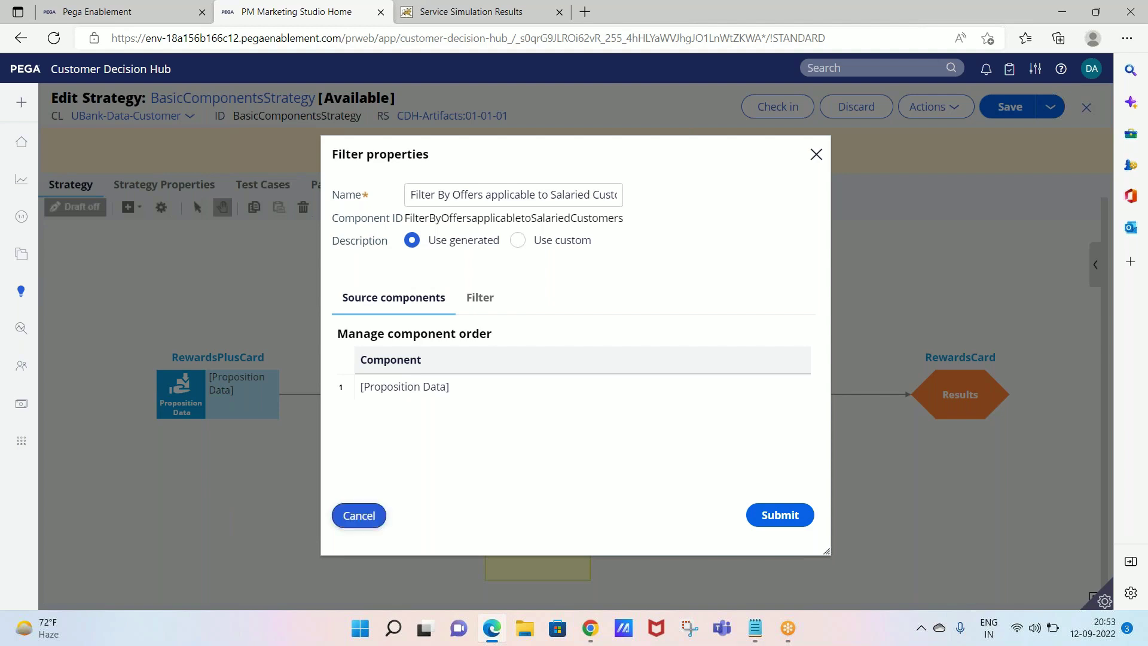
{"action": "left_click", "coordinate": [358, 515]}
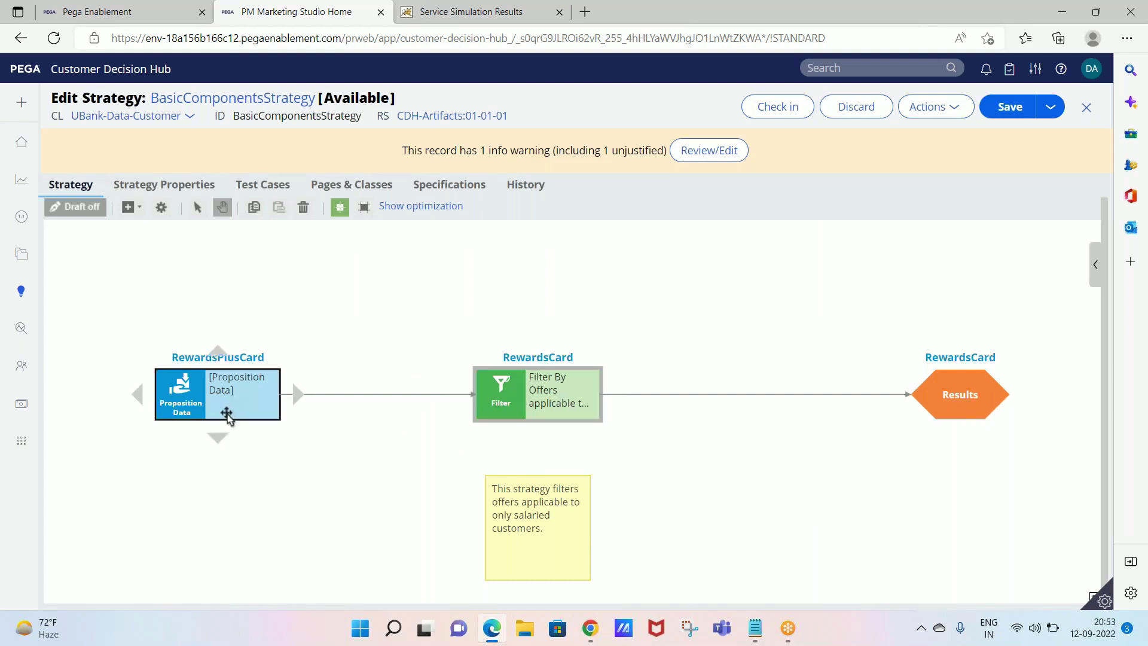
{"action": "double_click", "coordinate": [499, 399]}
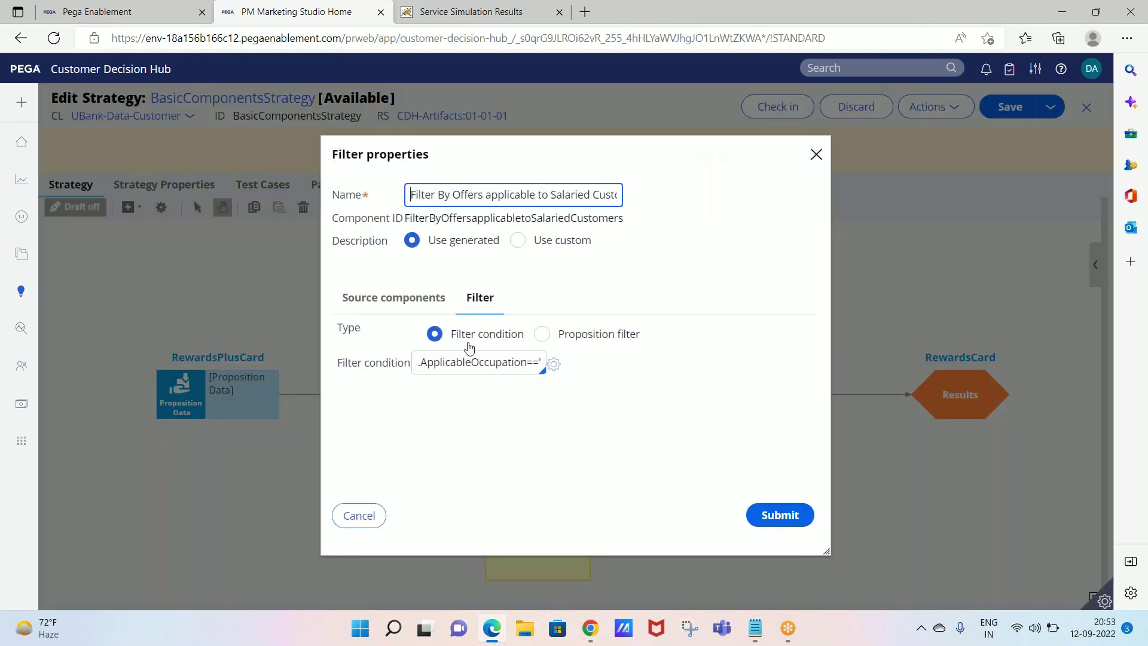
{"action": "left_click", "coordinate": [417, 299]}
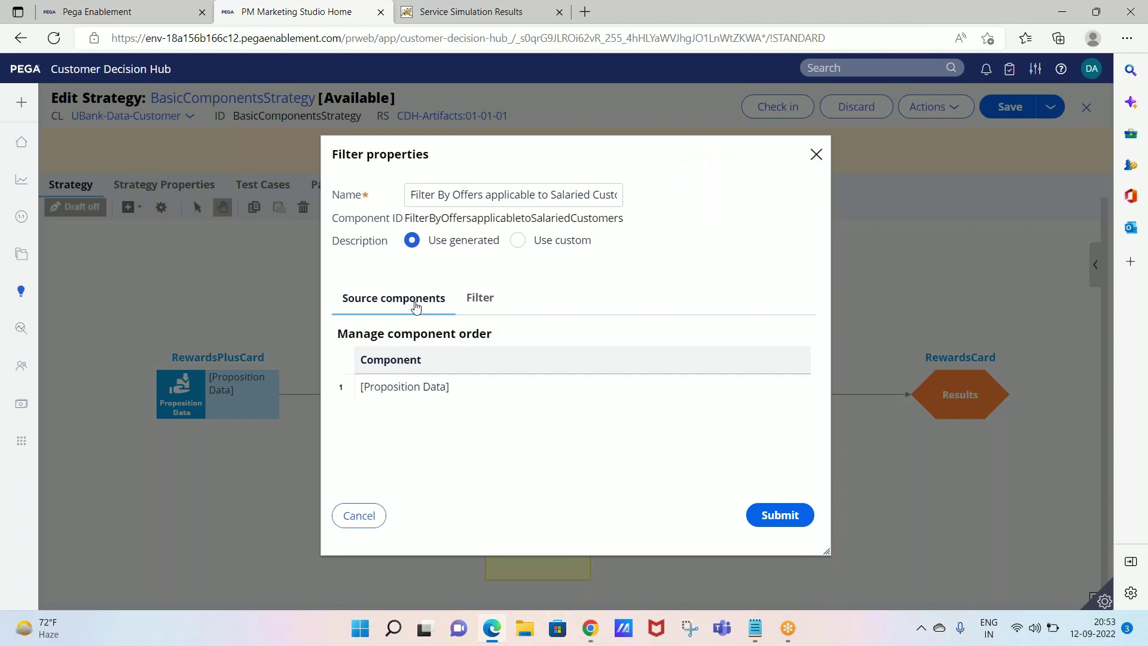
{"action": "left_click", "coordinate": [496, 306]}
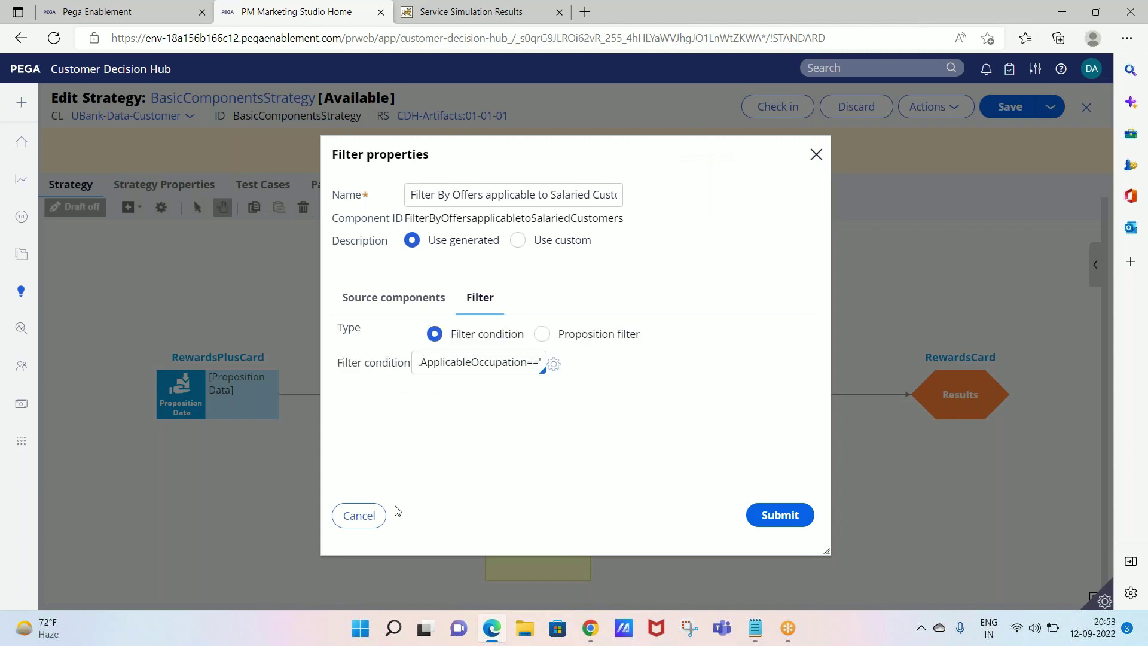
{"action": "left_click", "coordinate": [359, 516]}
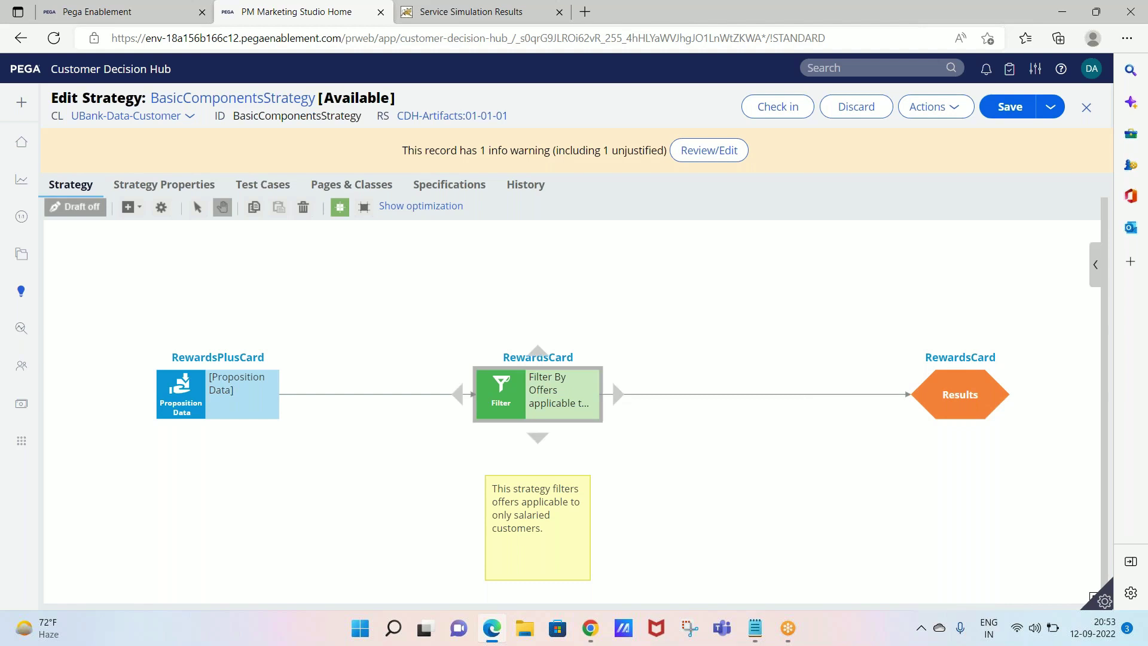
Check which properties the Filter component's condition offers for "." and "Primary.", view its source components, and cancel the dialog.
{"action": "double_click", "coordinate": [500, 390]}
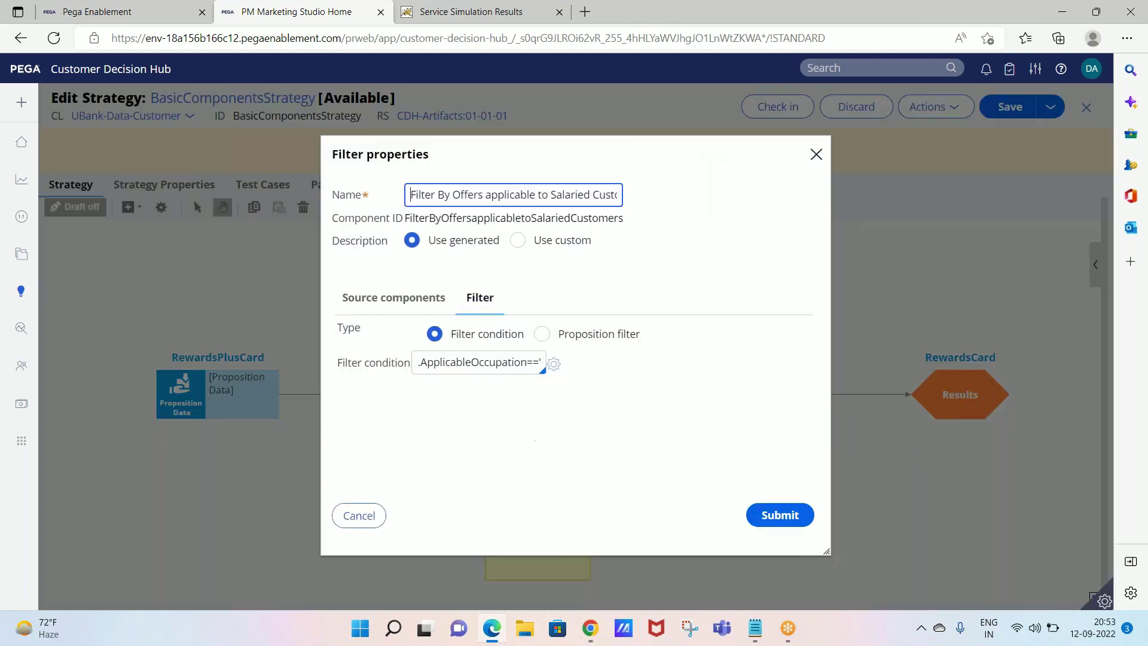
{"action": "triple_click", "coordinate": [495, 362]}
{"action": "key", "text": "BackSpace"}
{"action": "type", "text": "."}
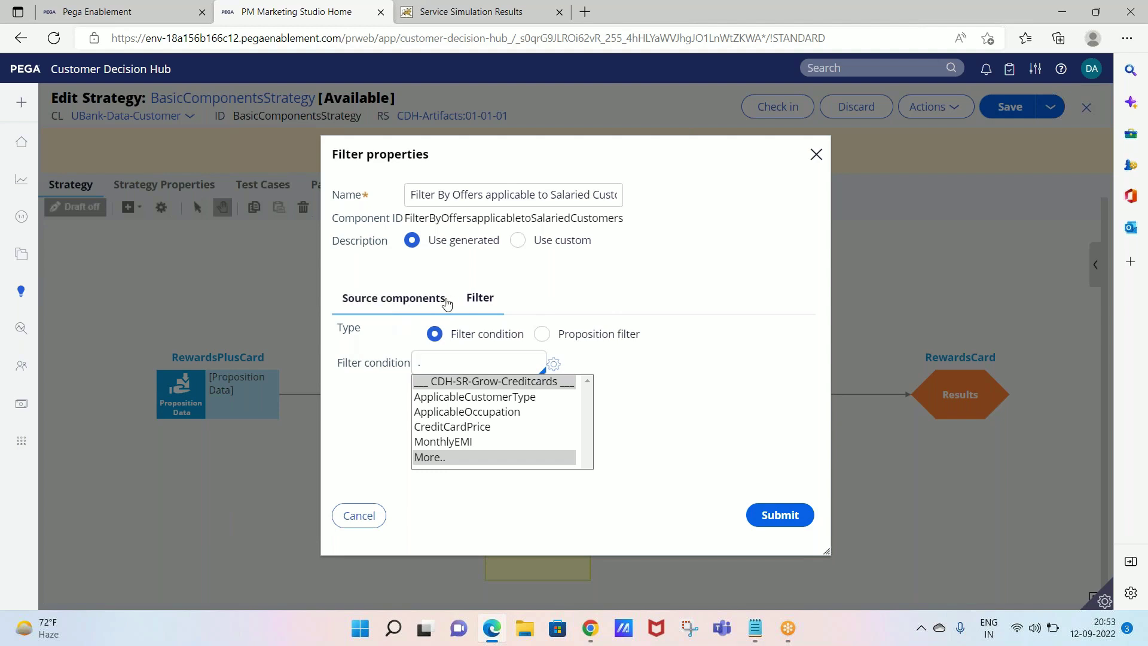
{"action": "left_click", "coordinate": [446, 305]}
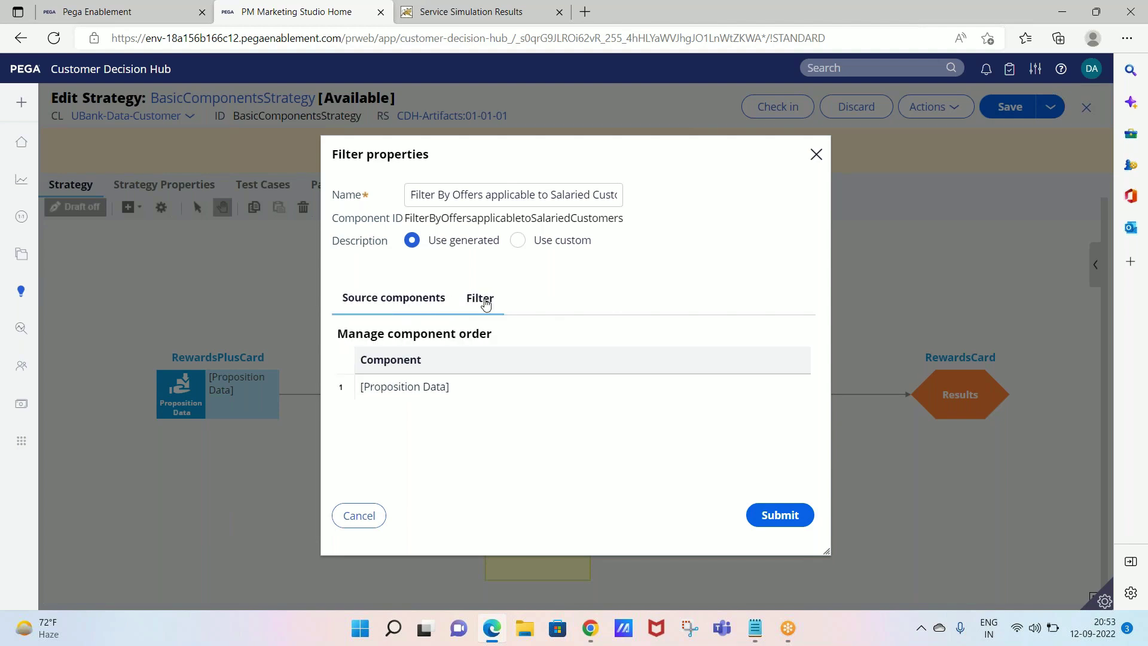
{"action": "left_click", "coordinate": [485, 303]}
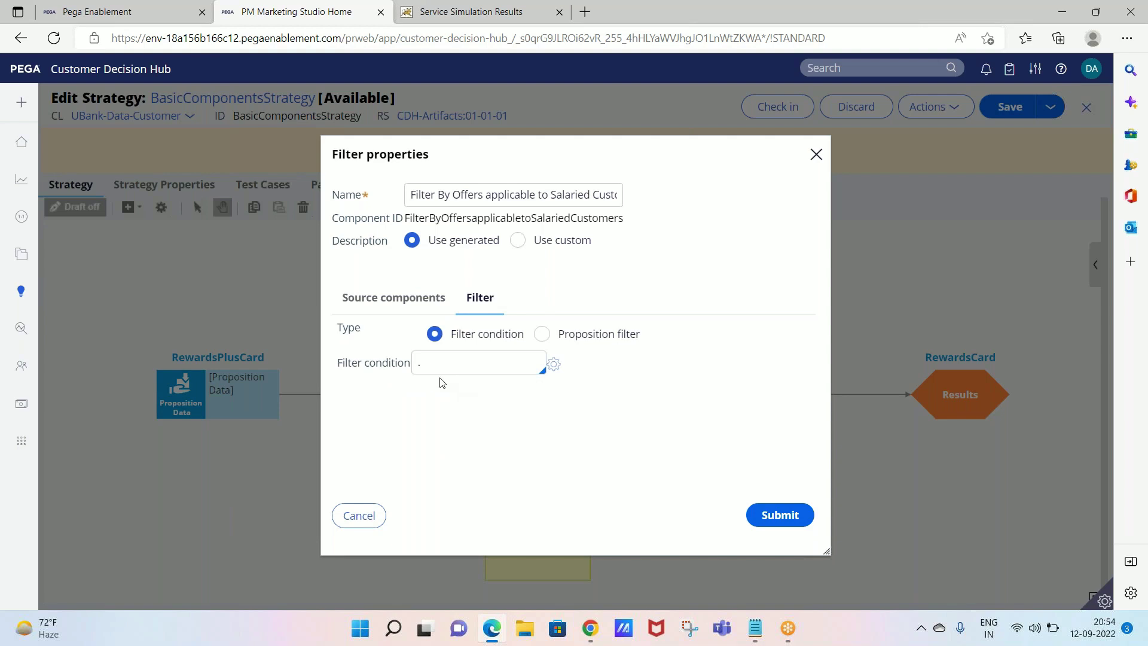
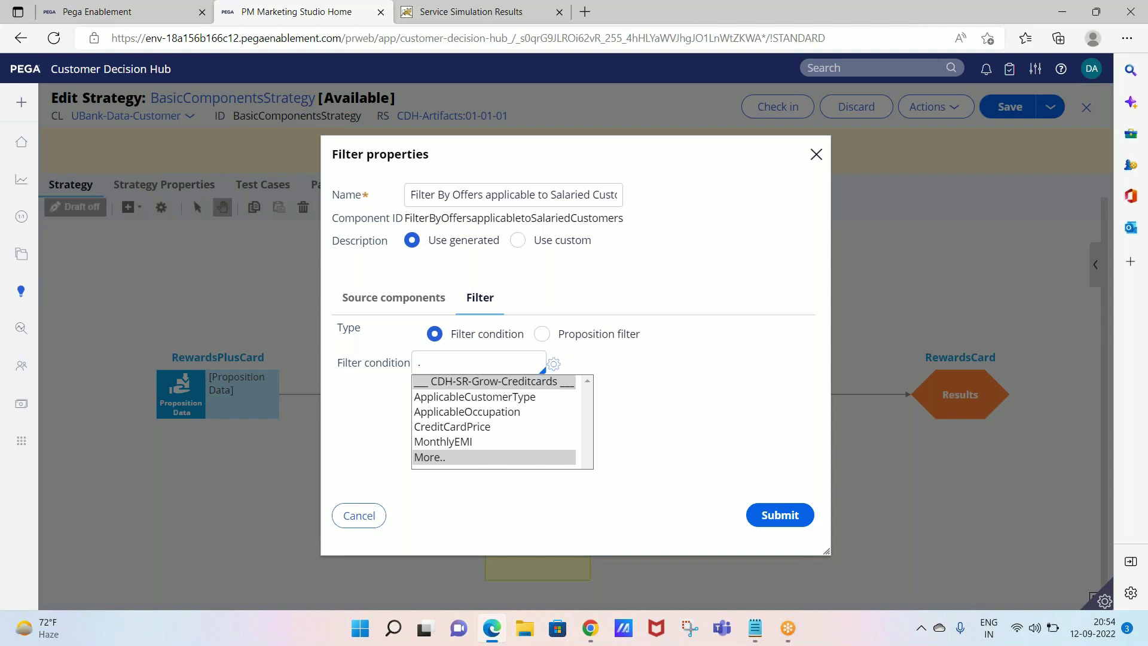
{"action": "type", "text": "Primary."}
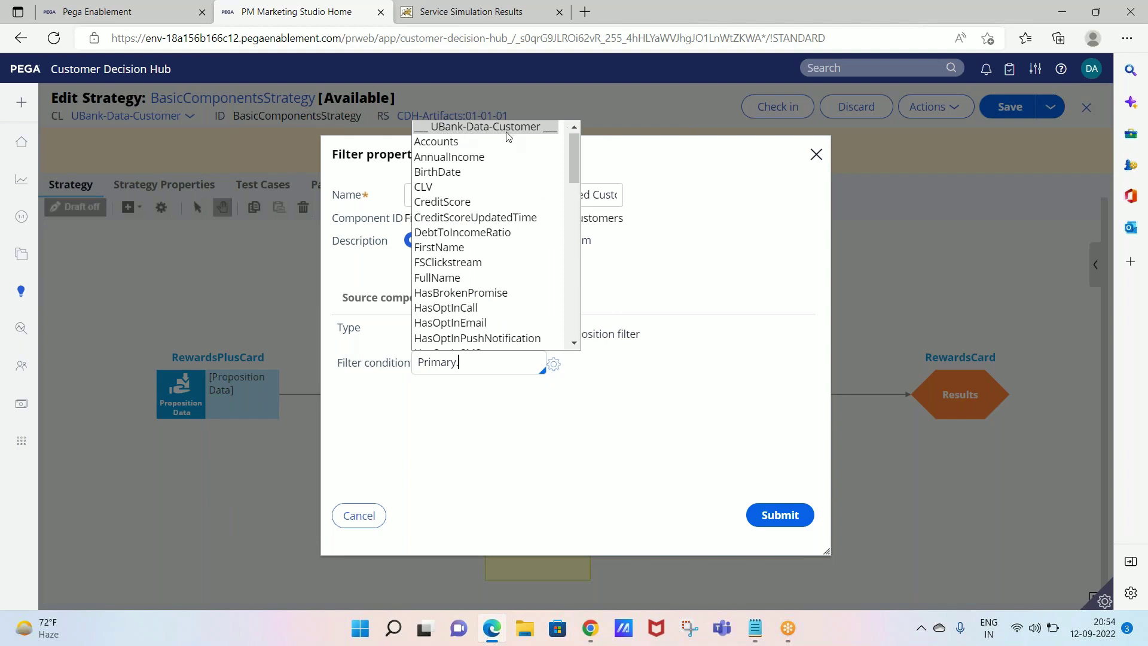
{"action": "left_click", "coordinate": [365, 521]}
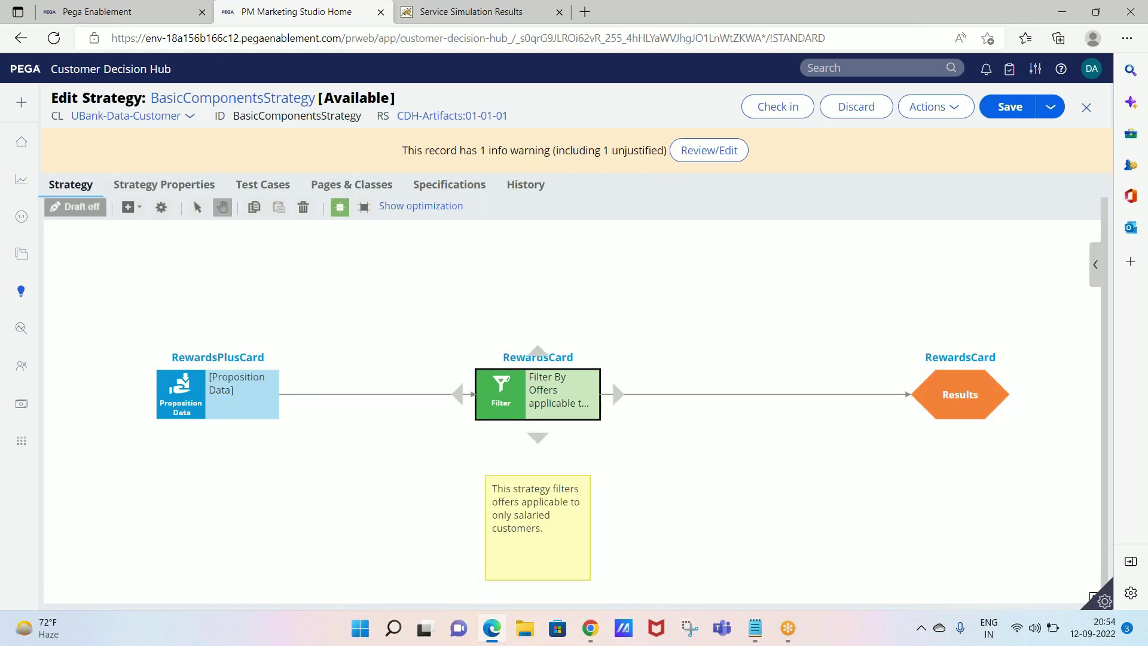
Review the Filter component's ApplicableOccupation condition in the expression builder, then cancel both the builder and the properties dialog.
{"action": "left_click", "coordinate": [497, 401]}
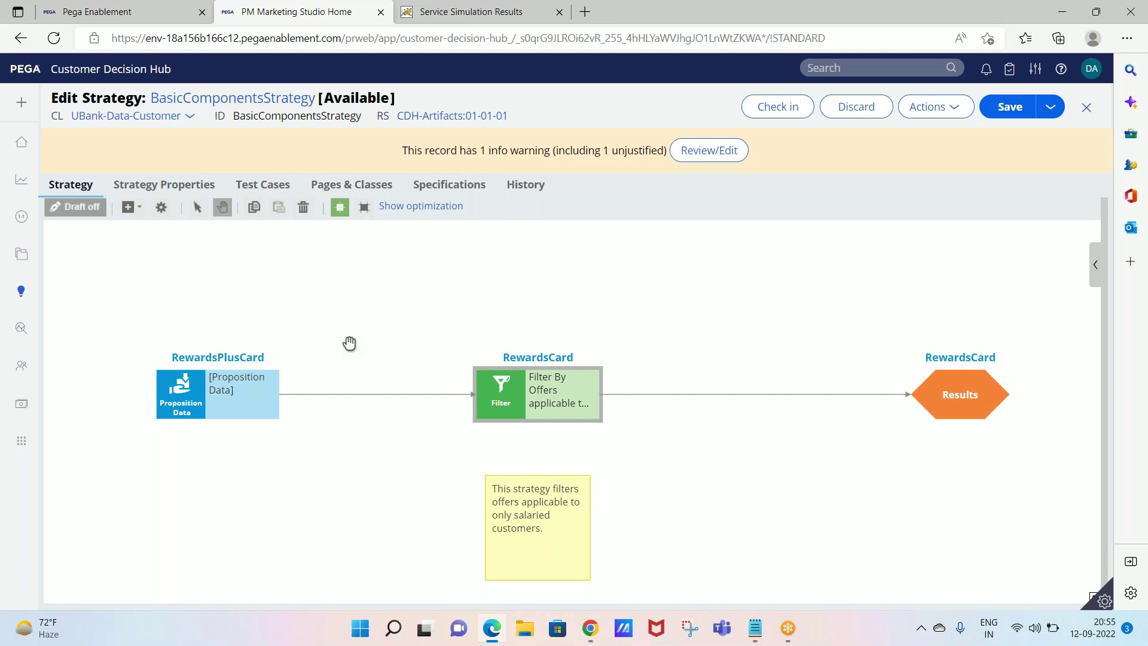
{"action": "left_click", "coordinate": [638, 67]}
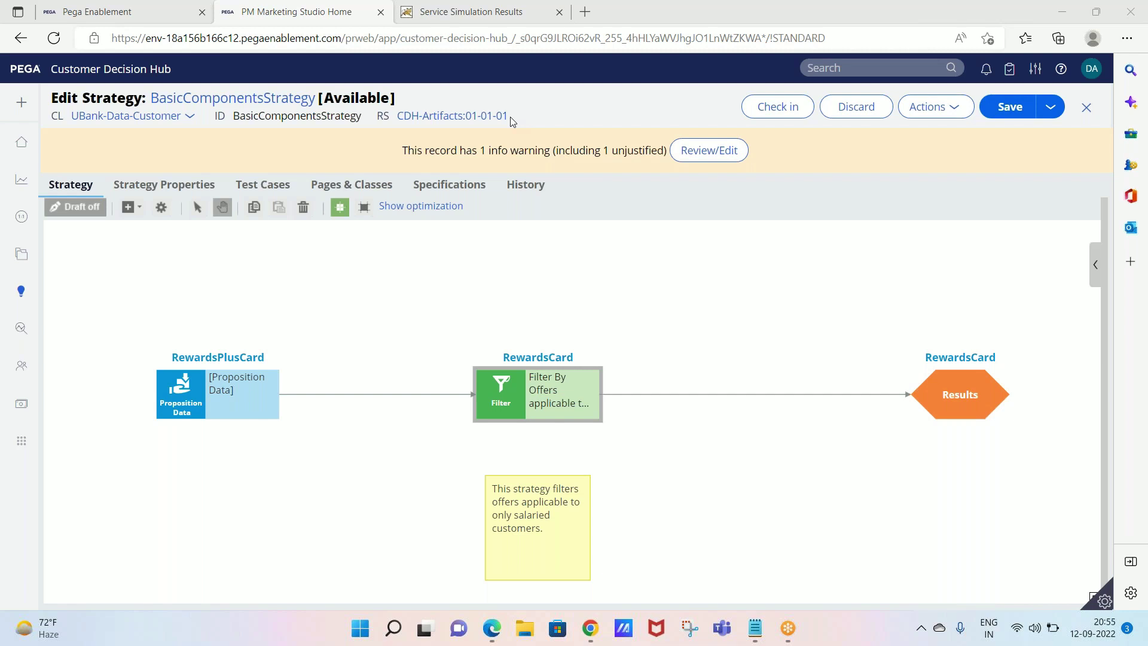
{"action": "left_click", "coordinate": [489, 407]}
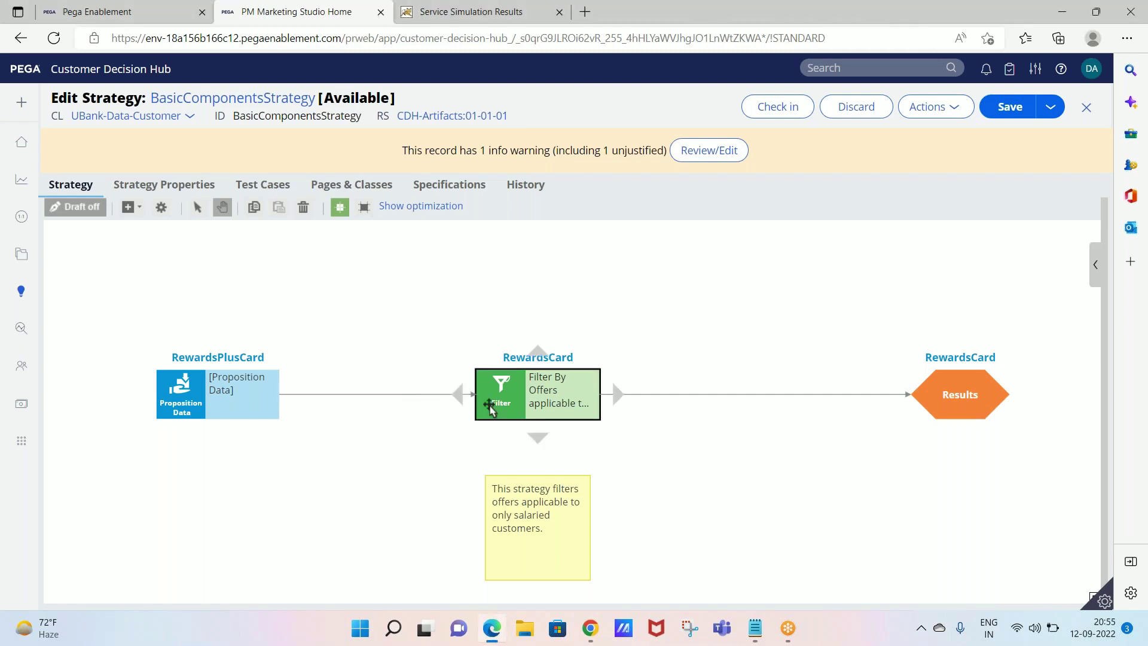
{"action": "double_click", "coordinate": [489, 407]}
{"action": "left_click", "coordinate": [554, 366]}
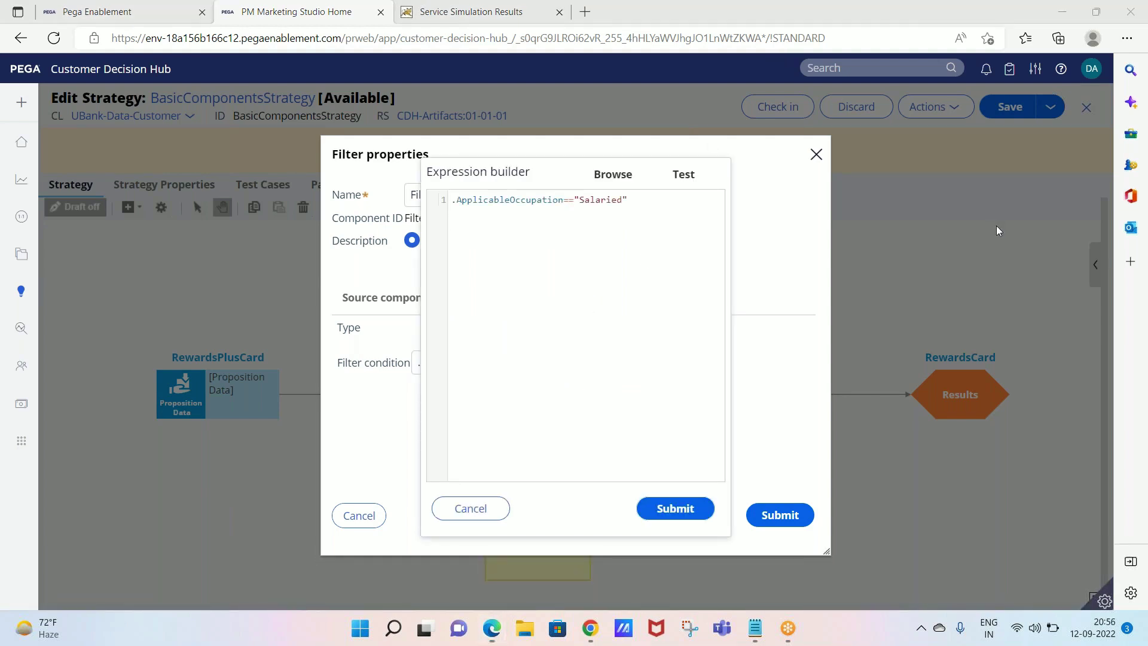
{"action": "left_click", "coordinate": [635, 201]}
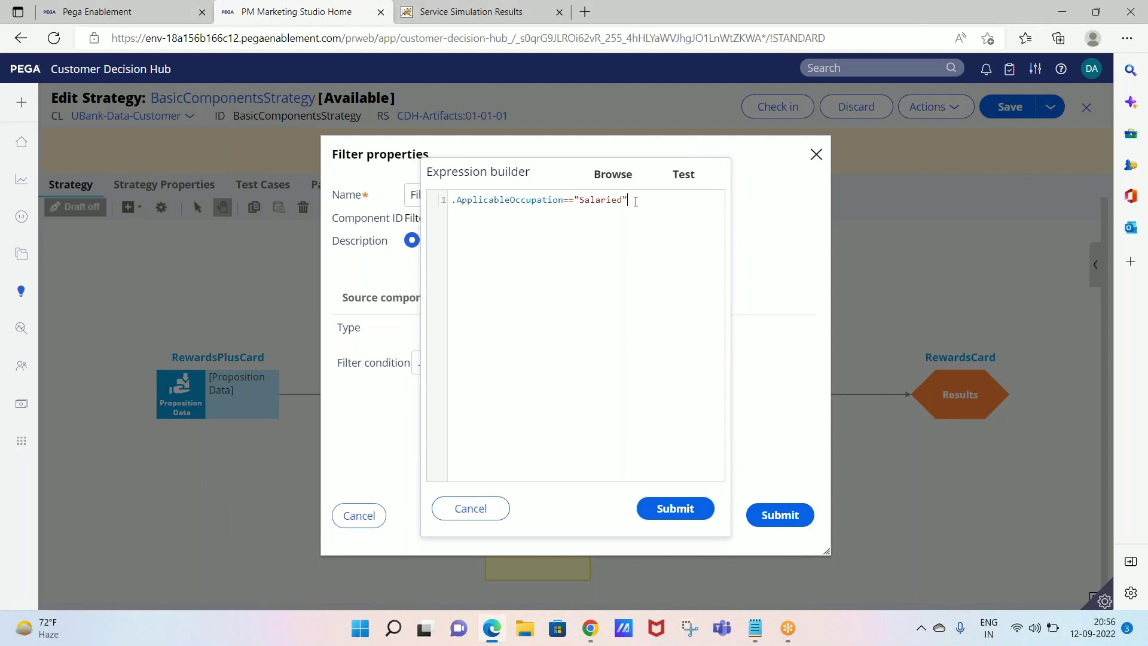
{"action": "left_click_drag", "start_coordinate": [635, 201], "coordinate": [389, 201]}
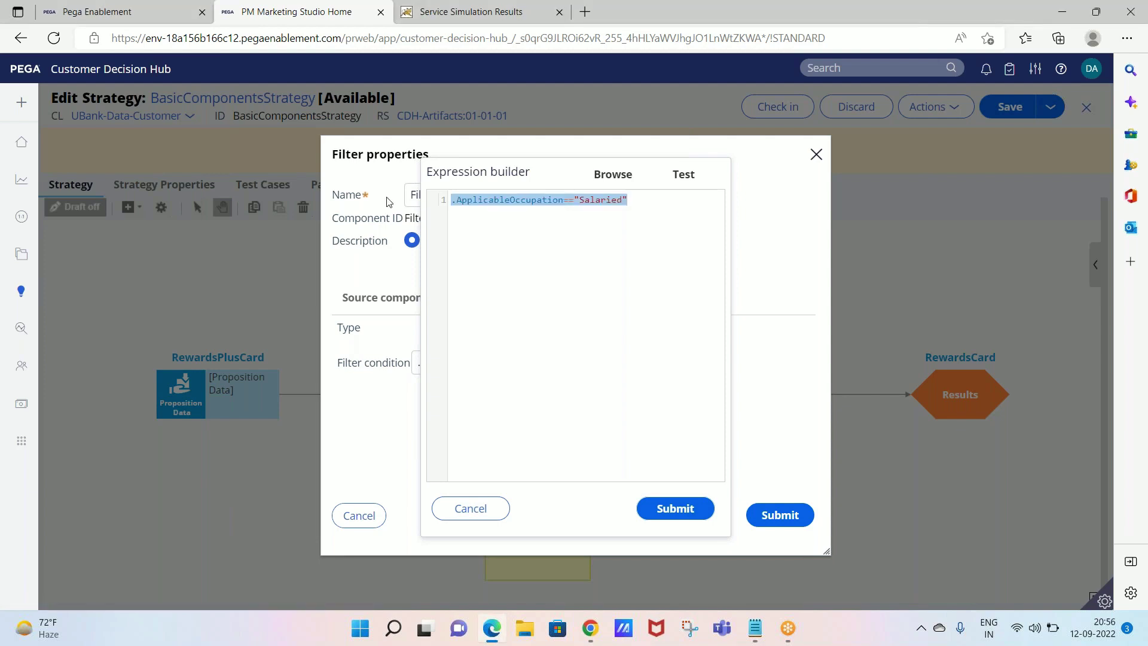
{"action": "left_click", "coordinate": [470, 508]}
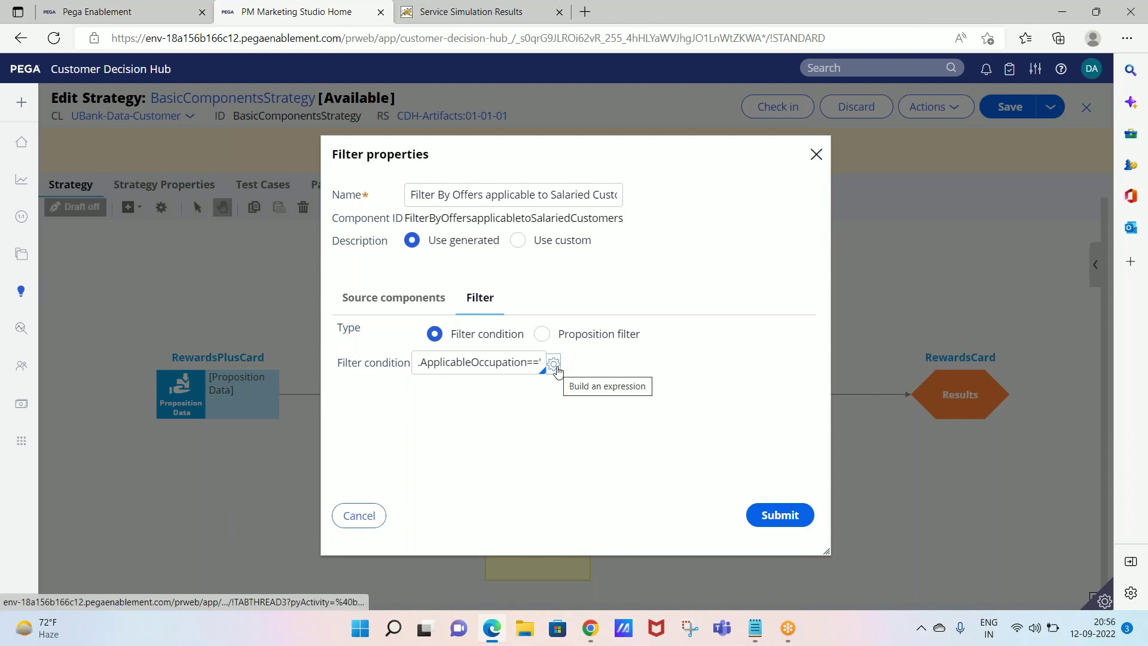
{"action": "left_click", "coordinate": [362, 525]}
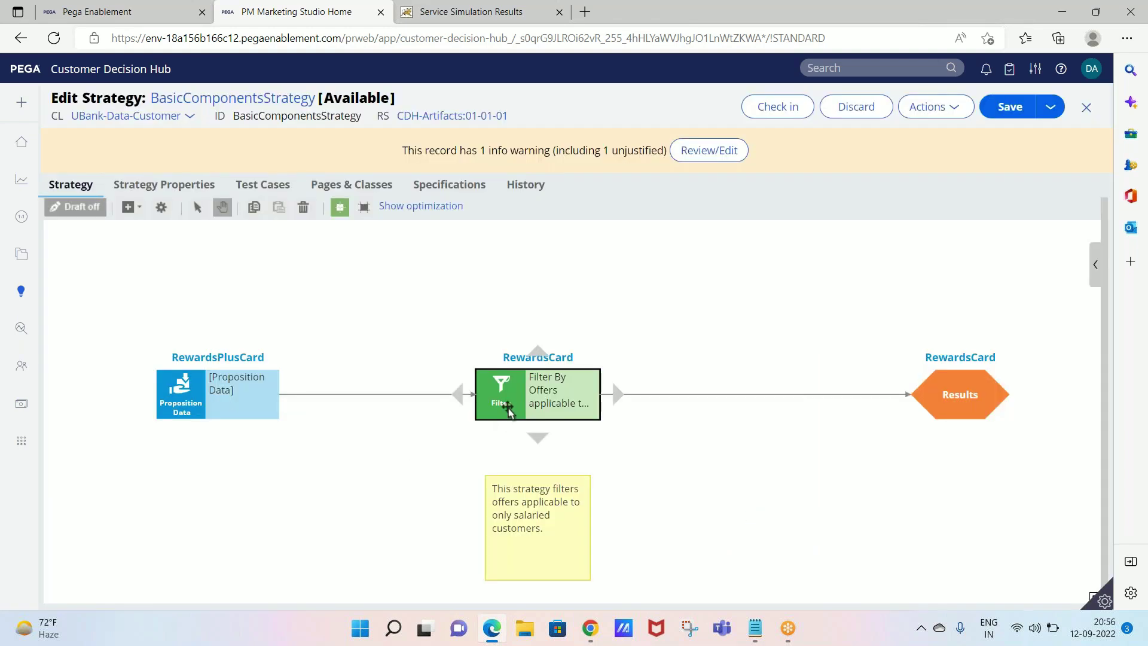
Give the Filter component the custom description "Salaried Customers Filter" and submit its properties.
{"action": "double_click", "coordinate": [509, 410]}
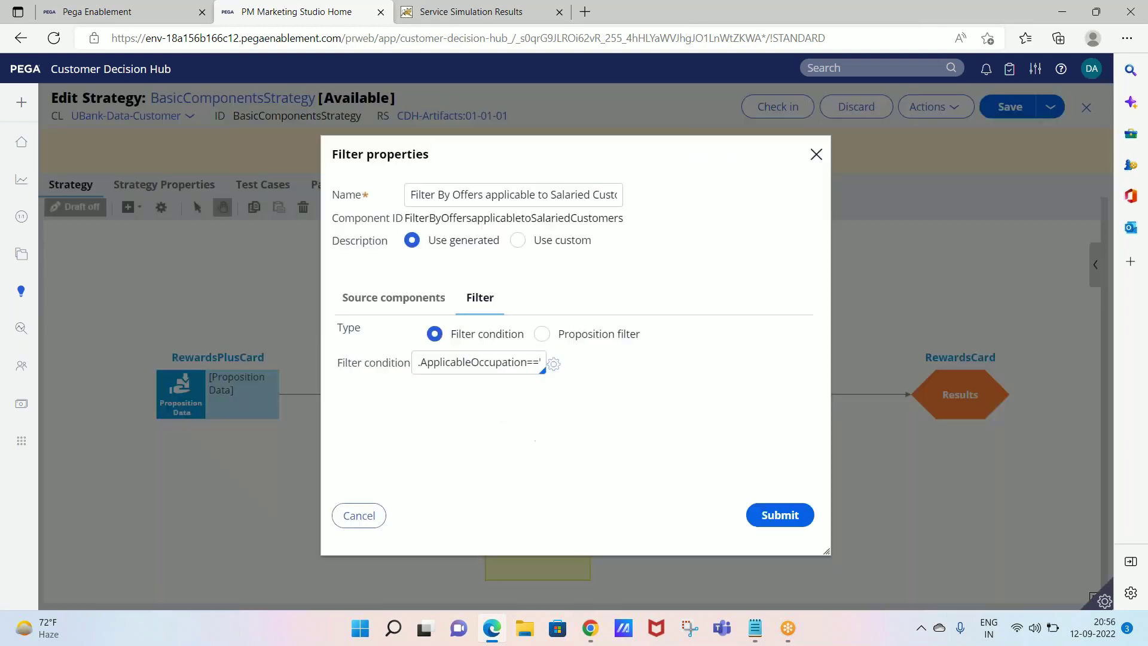
{"action": "left_click", "coordinate": [518, 242]}
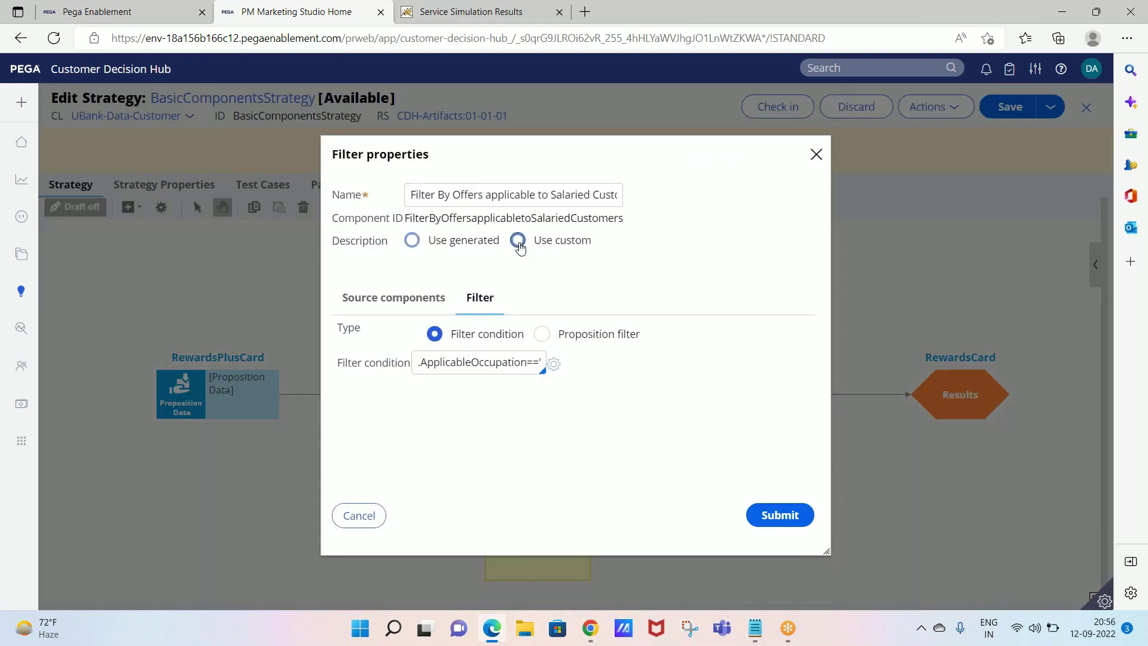
{"action": "double_click", "coordinate": [489, 199]}
{"action": "triple_click", "coordinate": [489, 199]}
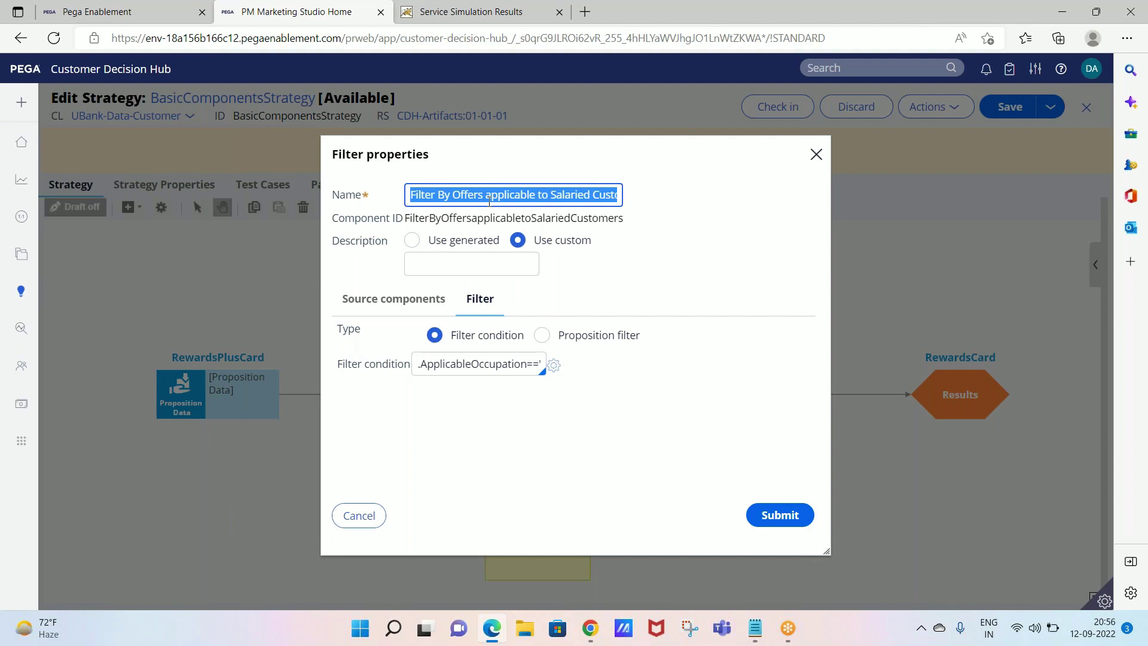
{"action": "left_click", "coordinate": [473, 259]}
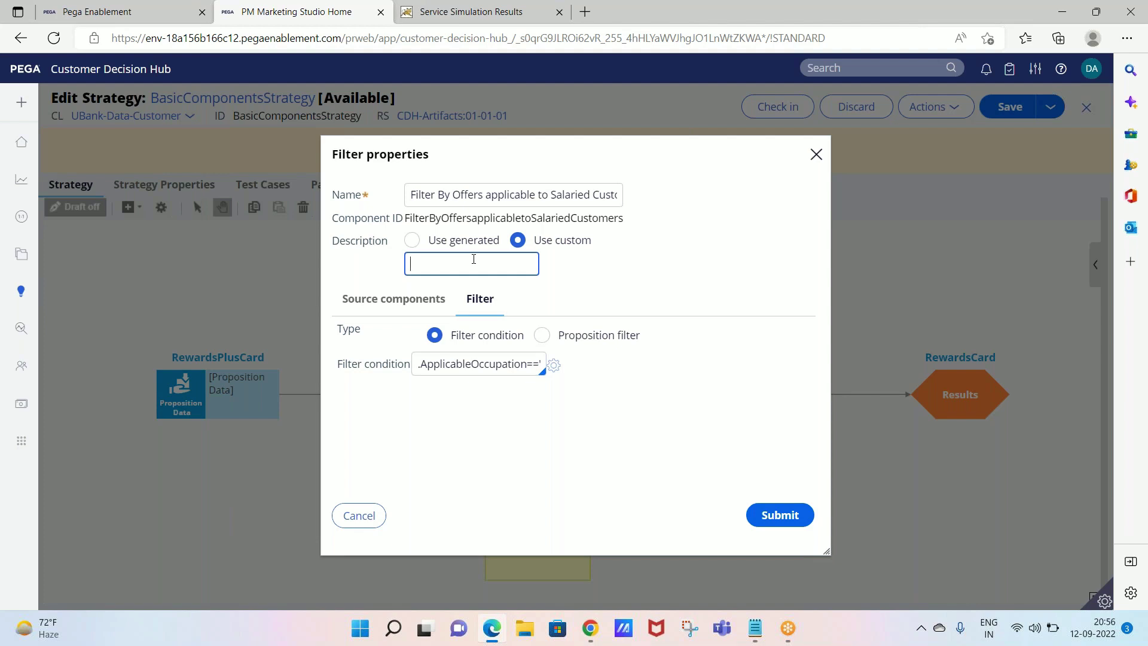
{"action": "type", "text": "Salaried Customers Filter"}
{"action": "left_click", "coordinate": [778, 514]}
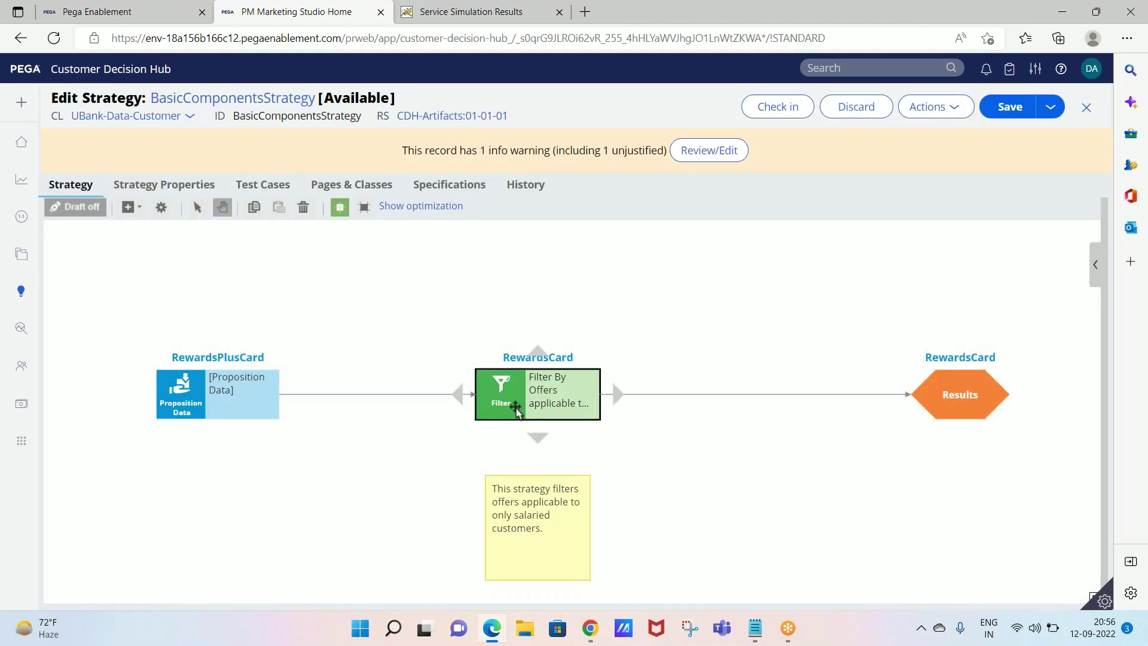
{"action": "left_click", "coordinate": [515, 410]}
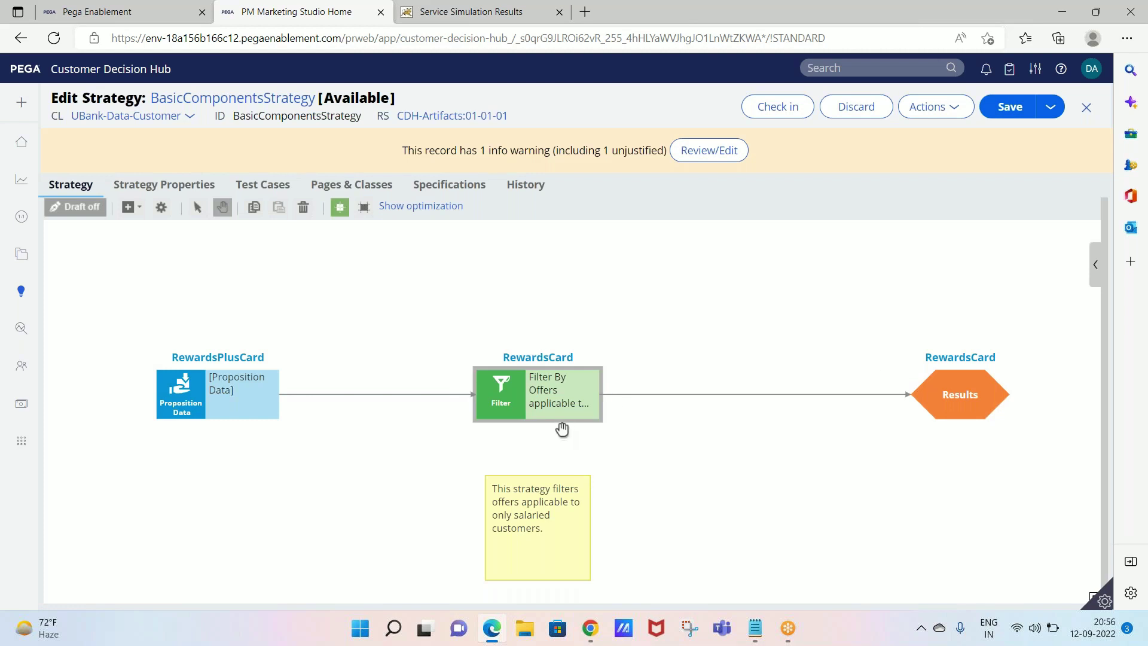